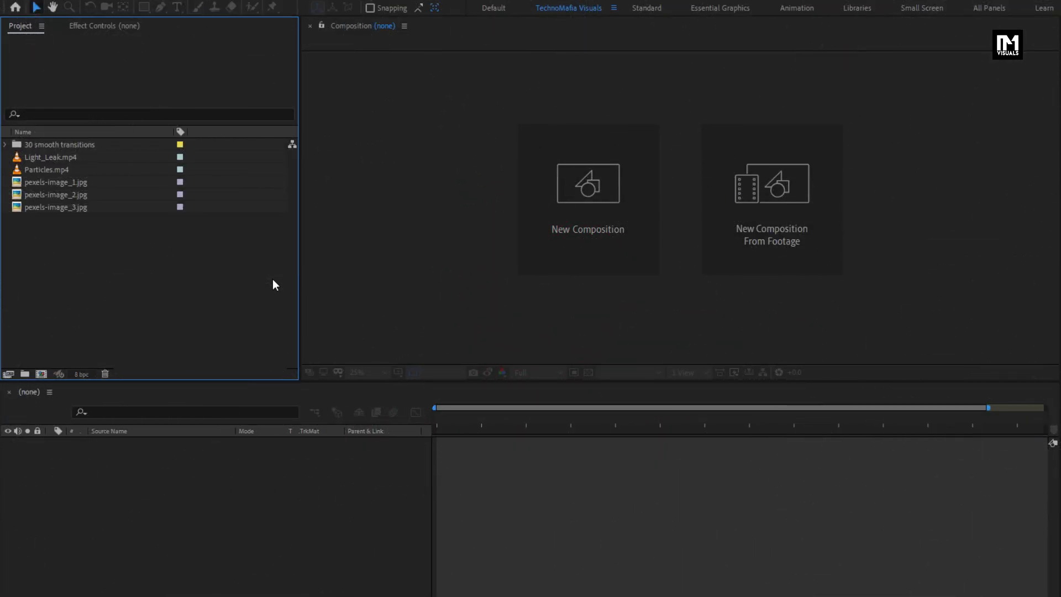
Examine the project assets: the 30 smooth transitions folder, the Light_Leak and Particles clips, and the three pexels images.
{"action": "left_click", "coordinate": [65, 150]}
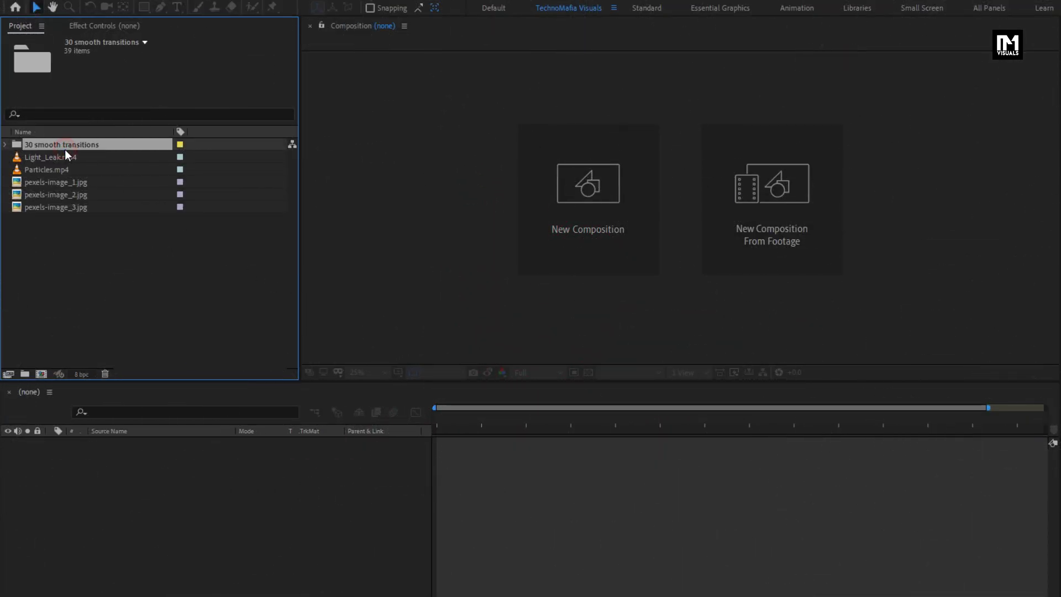
{"action": "left_click", "coordinate": [5, 144]}
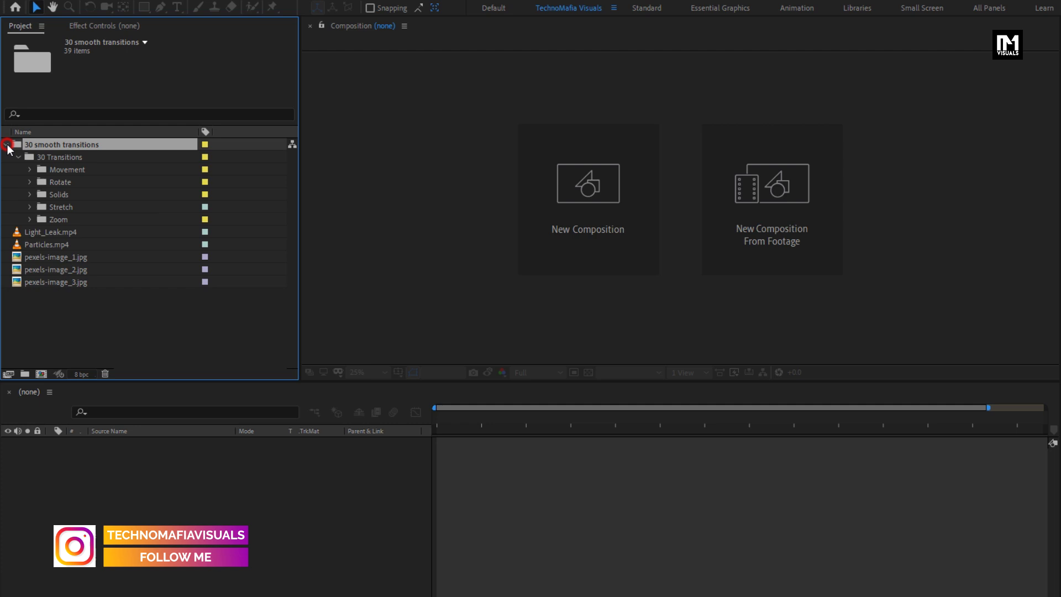
{"action": "left_click", "coordinate": [7, 145]}
{"action": "left_click", "coordinate": [76, 160]}
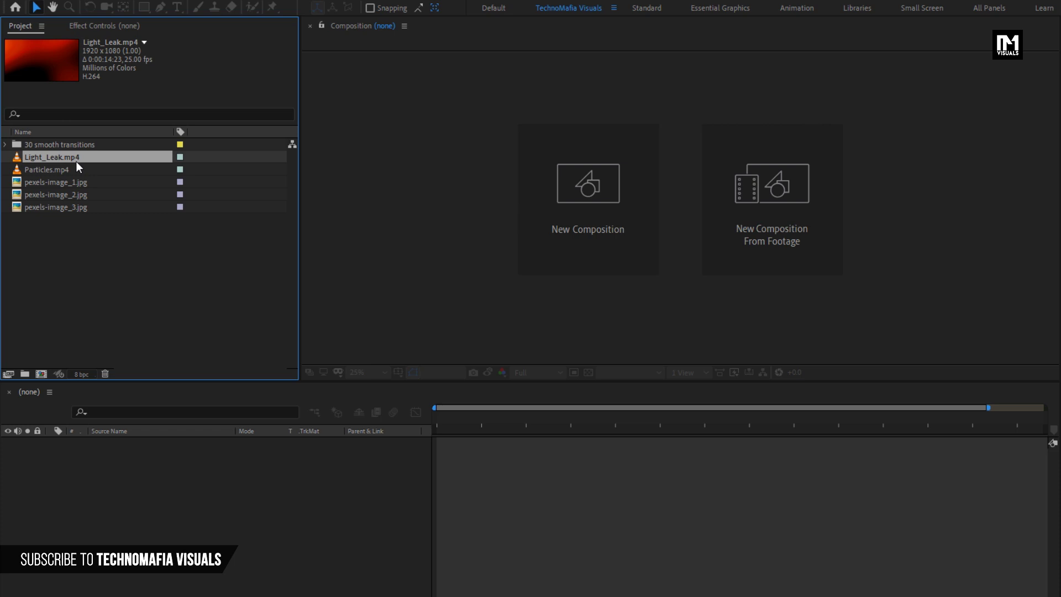
{"action": "left_click", "coordinate": [74, 169]}
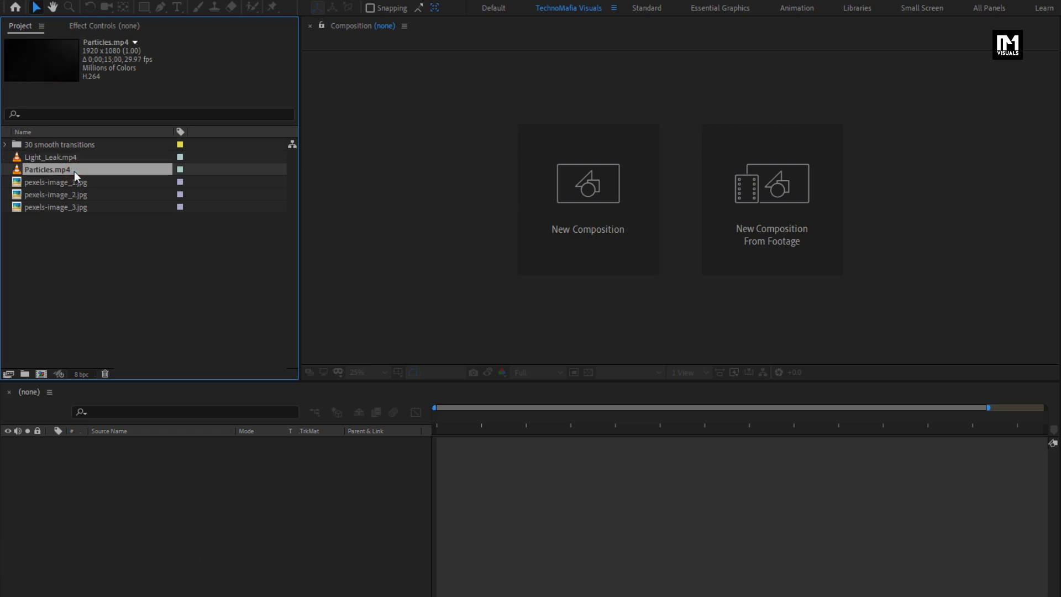
{"action": "left_click", "coordinate": [74, 182]}
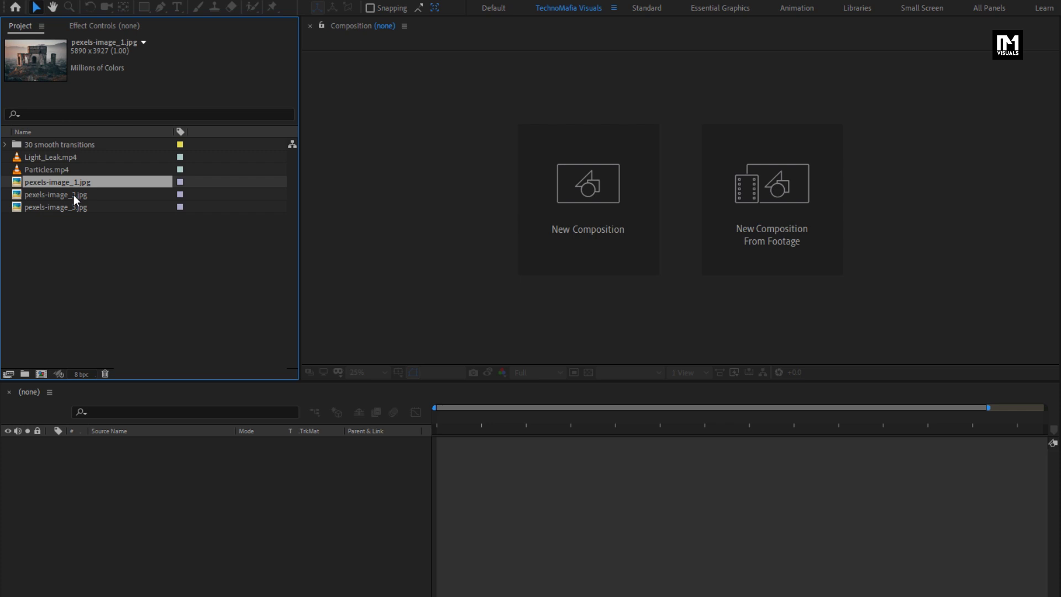
{"action": "left_click", "coordinate": [74, 194]}
{"action": "left_click", "coordinate": [74, 207]}
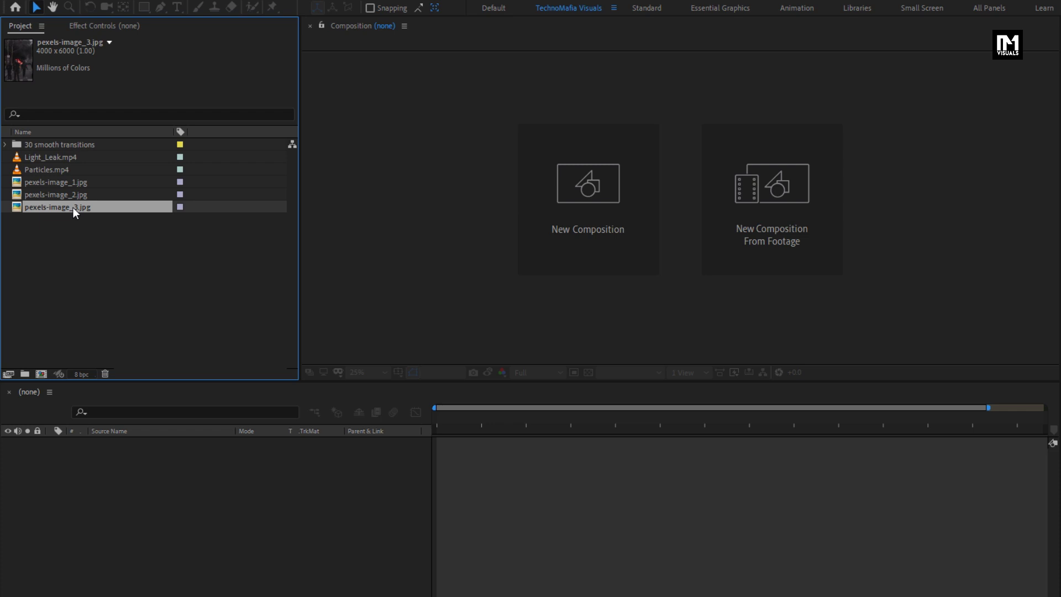
Create a composition named Slide_1 at 1920 x 1080 px with a duration of 3 seconds.
{"action": "left_click", "coordinate": [561, 200]}
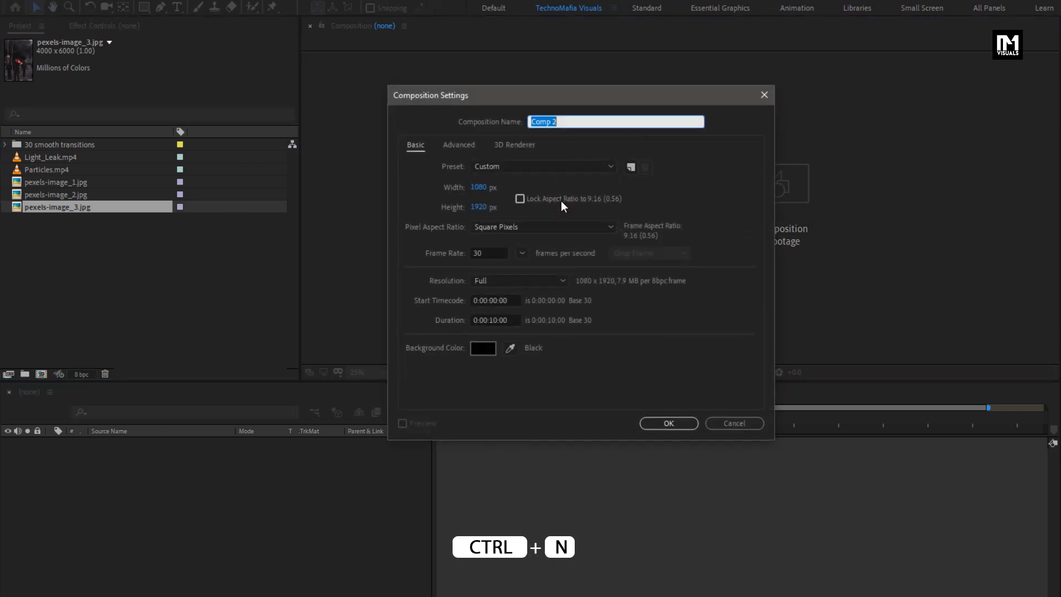
{"action": "type", "text": "Slide_1"}
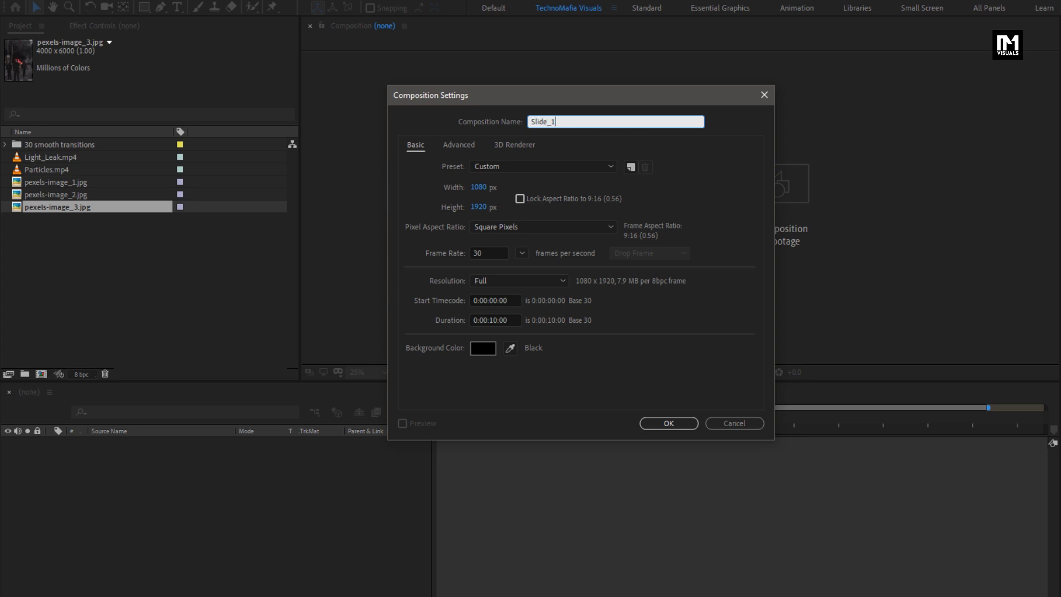
{"action": "left_click", "coordinate": [479, 188]}
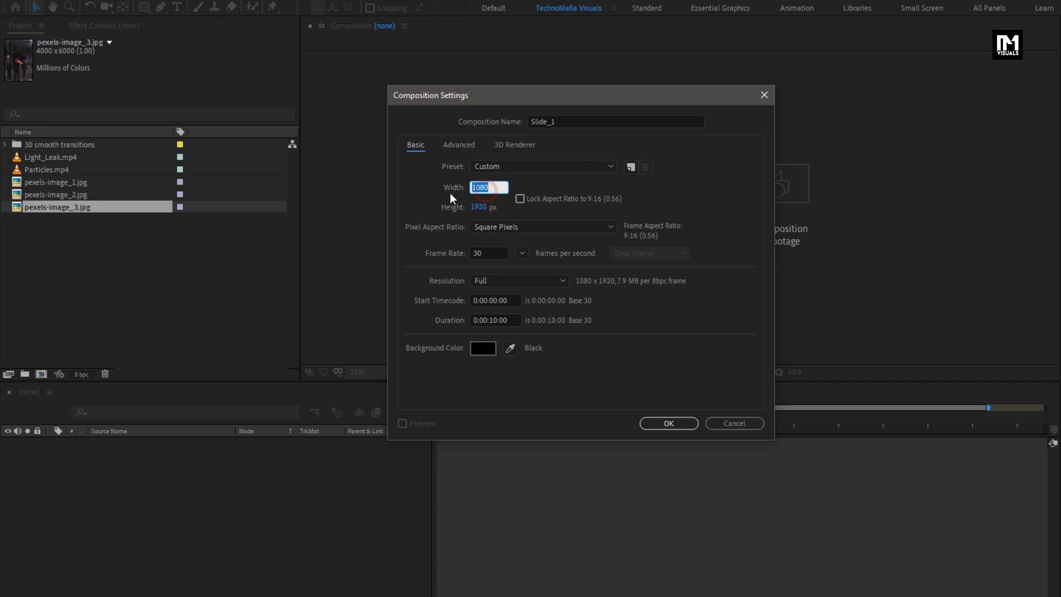
{"action": "type", "text": "1920"}
{"action": "left_click", "coordinate": [475, 207]}
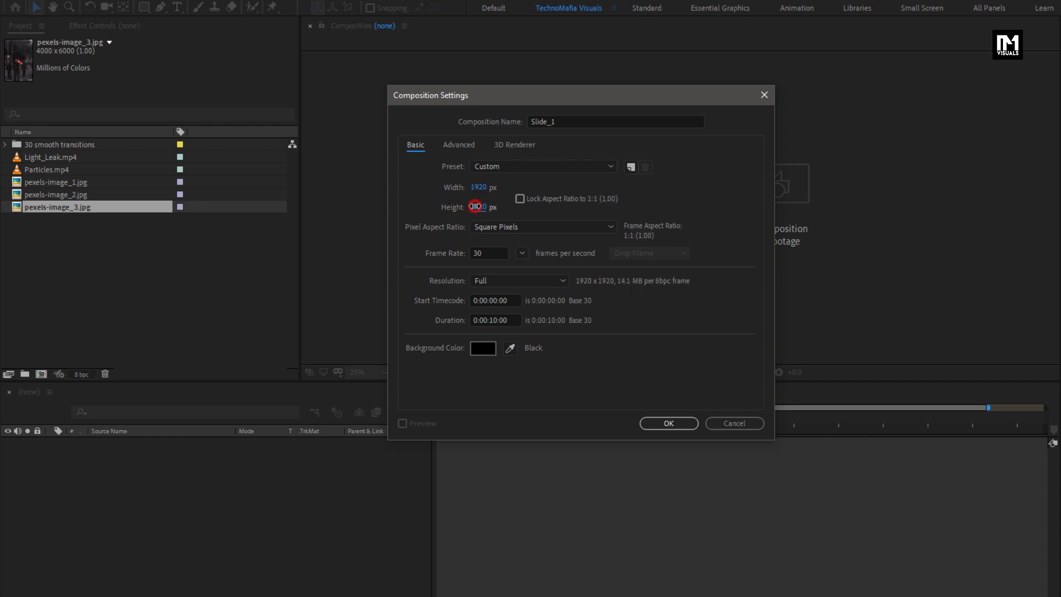
{"action": "type", "text": "1080"}
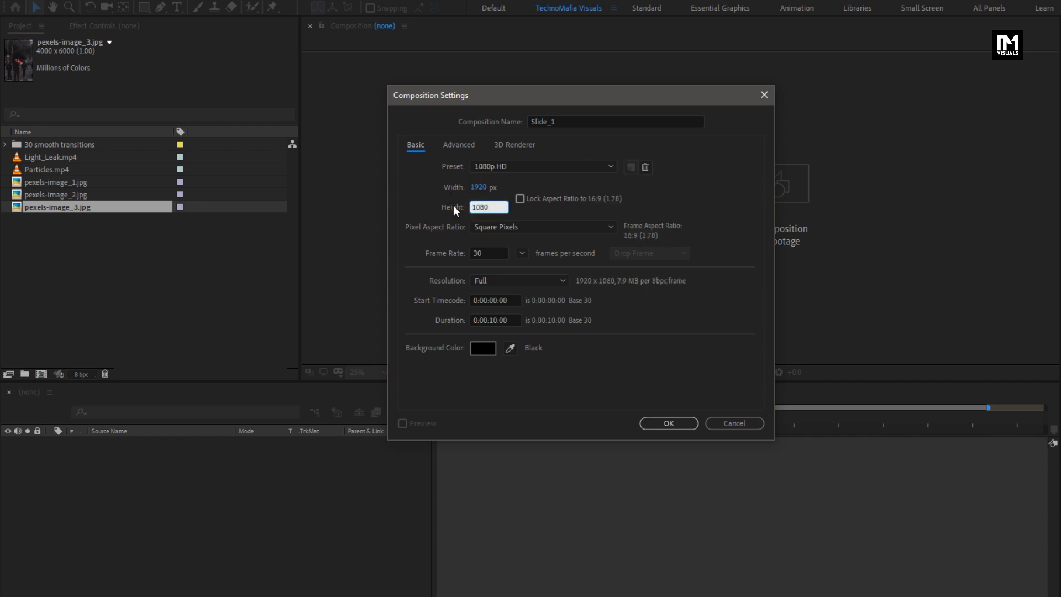
{"action": "left_click", "coordinate": [443, 200]}
{"action": "left_click", "coordinate": [495, 314]}
{"action": "left_click", "coordinate": [496, 314]}
{"action": "key", "text": "BackSpace"}
{"action": "key", "text": "BackSpace"}
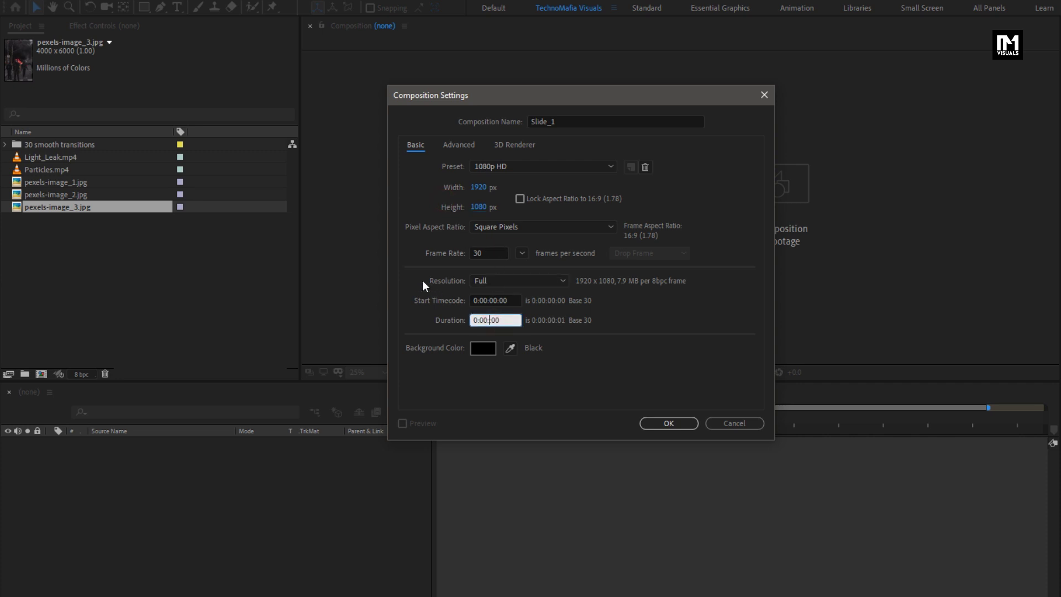
{"action": "type", "text": "03:00"}
{"action": "left_click", "coordinate": [670, 422]}
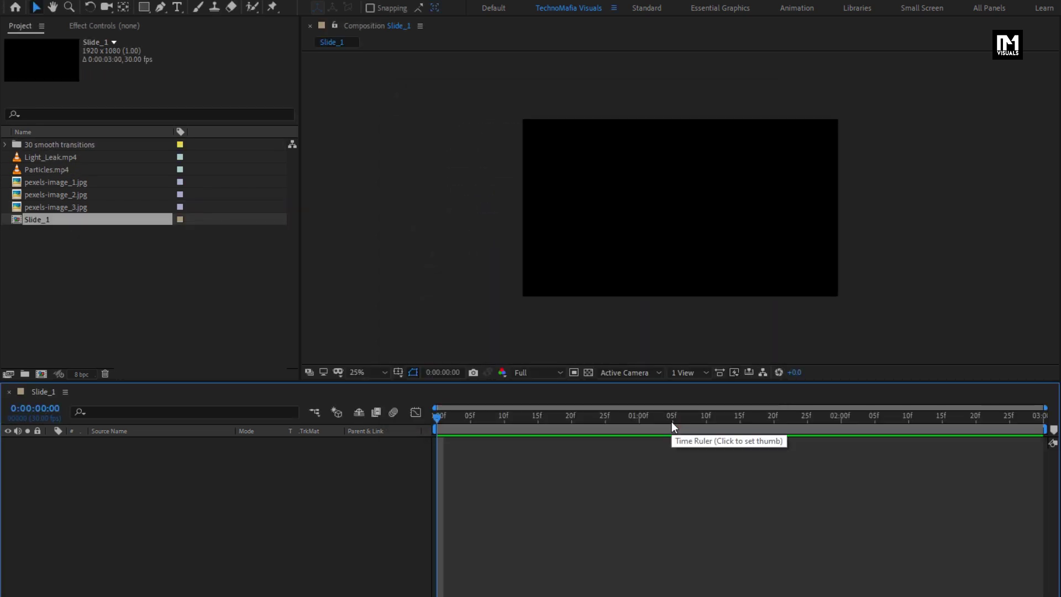
Add pexels-image_1.jpg to the Slide_1 timeline and scale it to 33% to fill the frame.
{"action": "left_click", "coordinate": [362, 371]}
{"action": "left_click", "coordinate": [377, 405]}
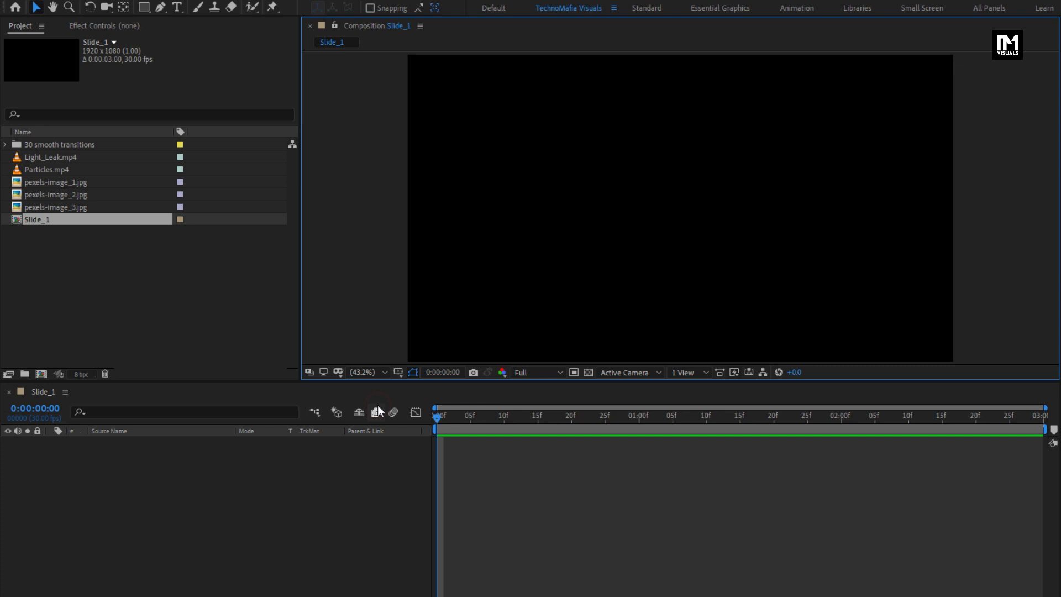
{"action": "left_click", "coordinate": [77, 187]}
{"action": "left_click_drag", "start_coordinate": [70, 185], "coordinate": [133, 485]}
{"action": "key", "text": "s"}
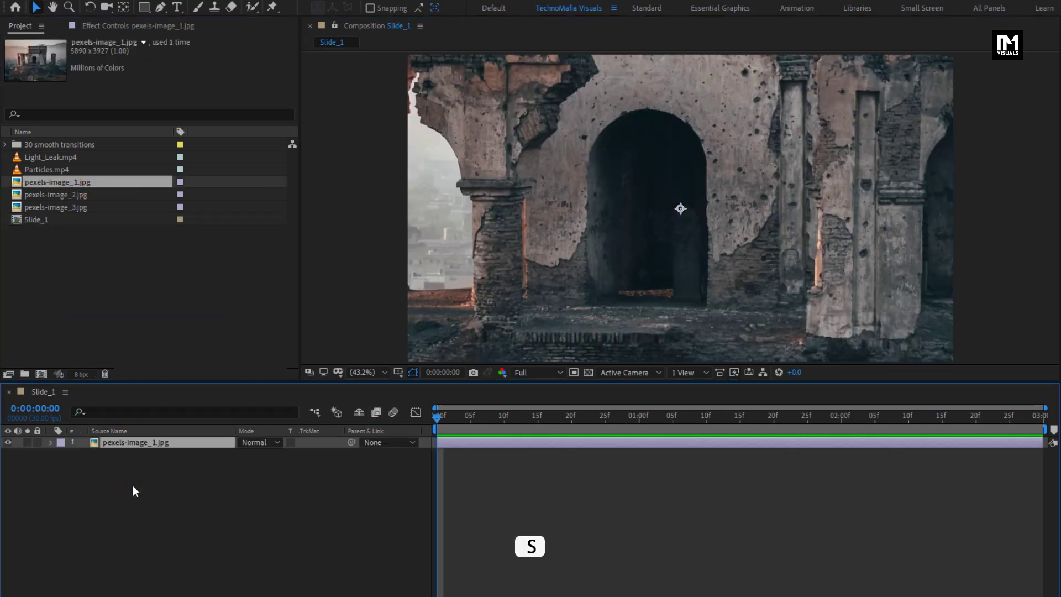
{"action": "left_click_drag", "start_coordinate": [276, 460], "coordinate": [238, 463]}
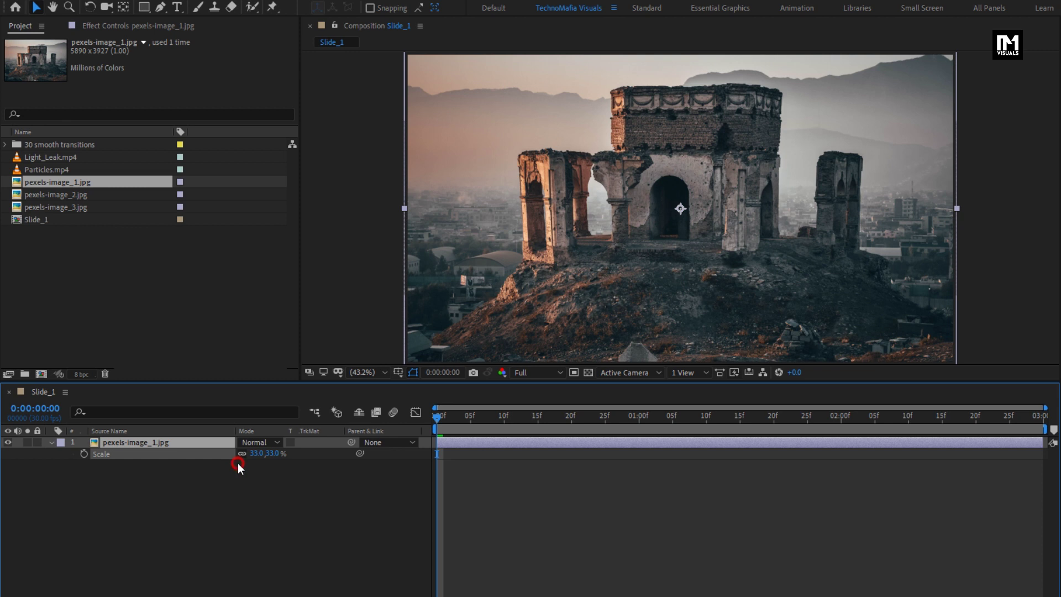
{"action": "left_click", "coordinate": [116, 444]}
{"action": "left_click", "coordinate": [50, 442]}
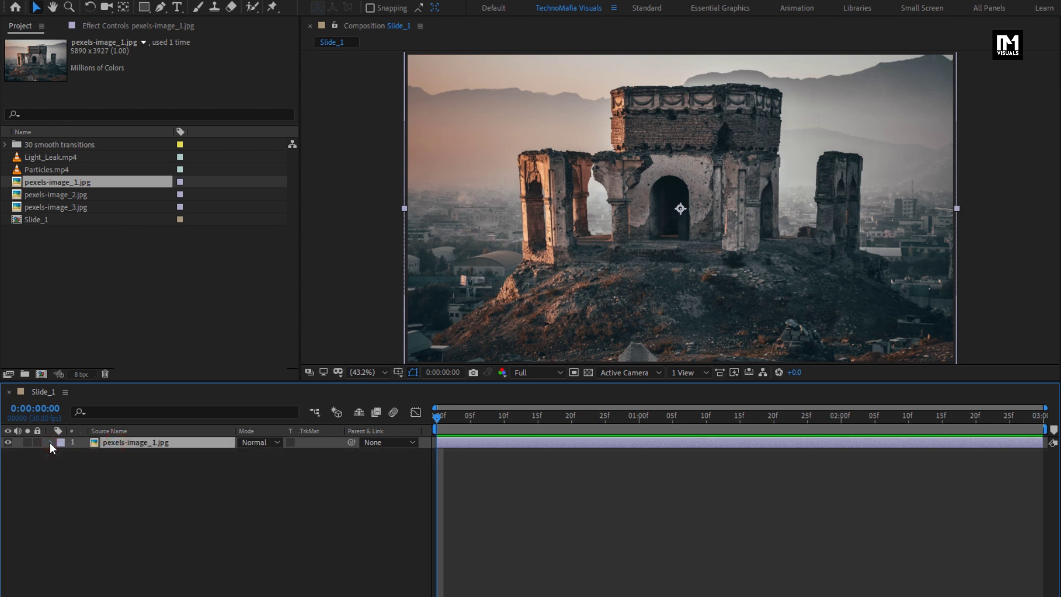
Pre-compose the pexels-image_1.jpg layer as Image_1, moving all attributes into the new composition.
{"action": "right_click", "coordinate": [126, 442]}
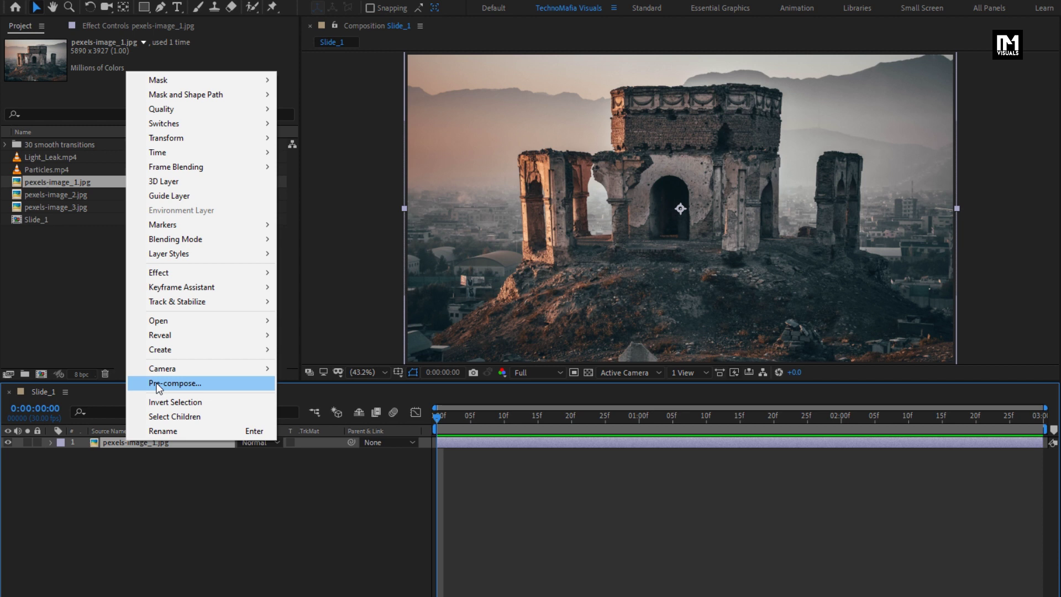
{"action": "left_click", "coordinate": [157, 382]}
{"action": "type", "text": "Image_1"}
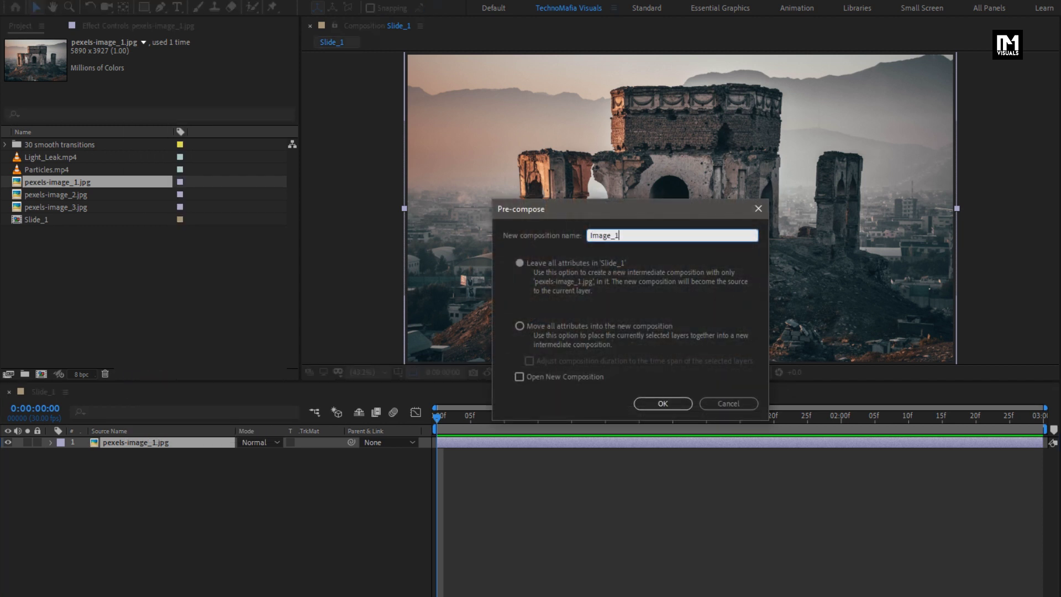
{"action": "left_click", "coordinate": [521, 326]}
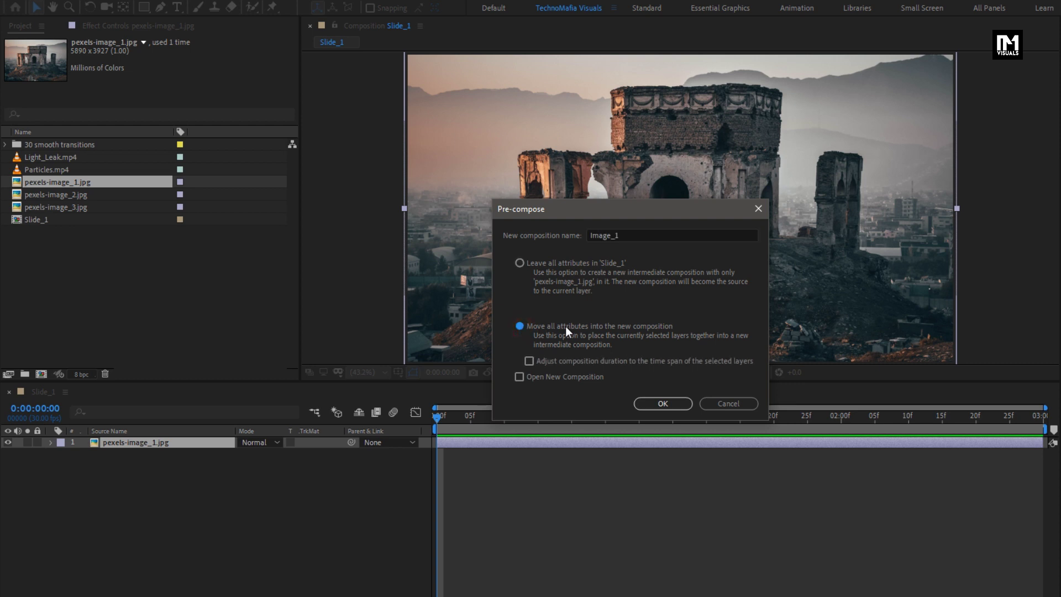
{"action": "left_click", "coordinate": [668, 400]}
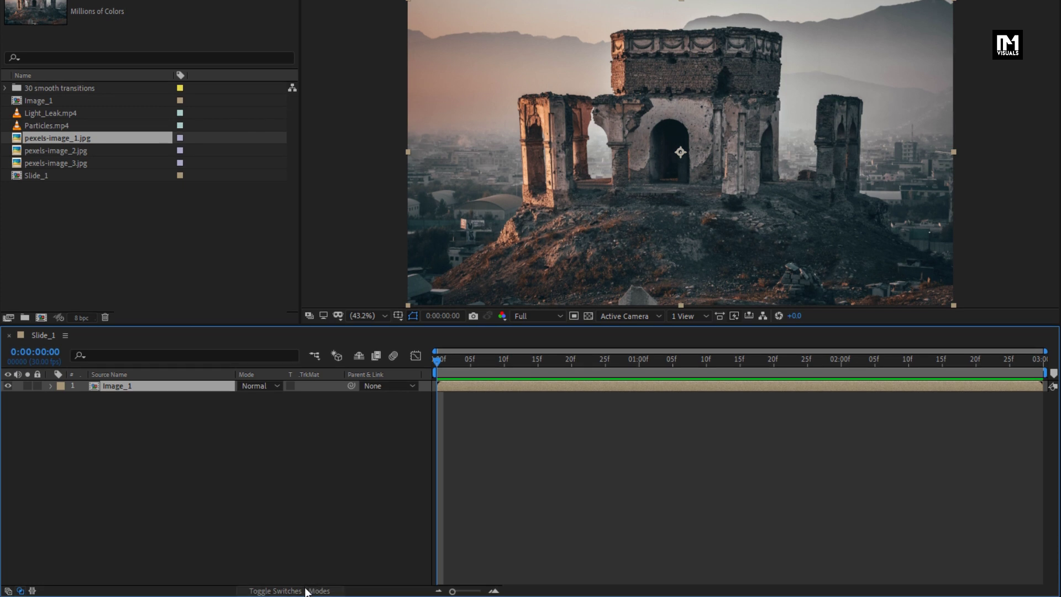
Make the Image_1 layer 3D and apply the Tint effect to it.
{"action": "left_click", "coordinate": [305, 590]}
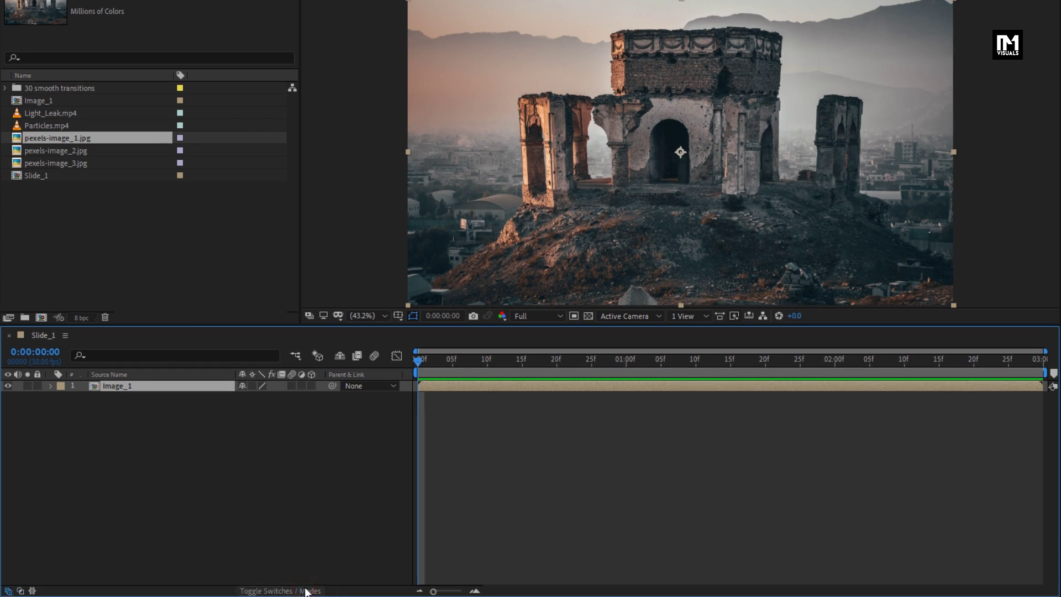
{"action": "left_click", "coordinate": [312, 385]}
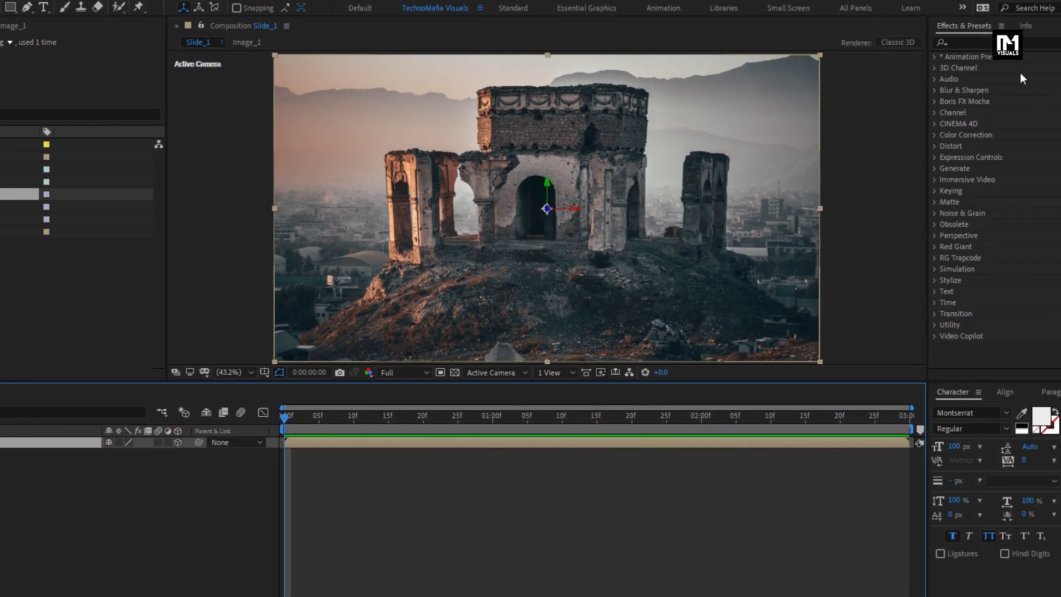
{"action": "left_click", "coordinate": [950, 43]}
{"action": "type", "text": "tint"}
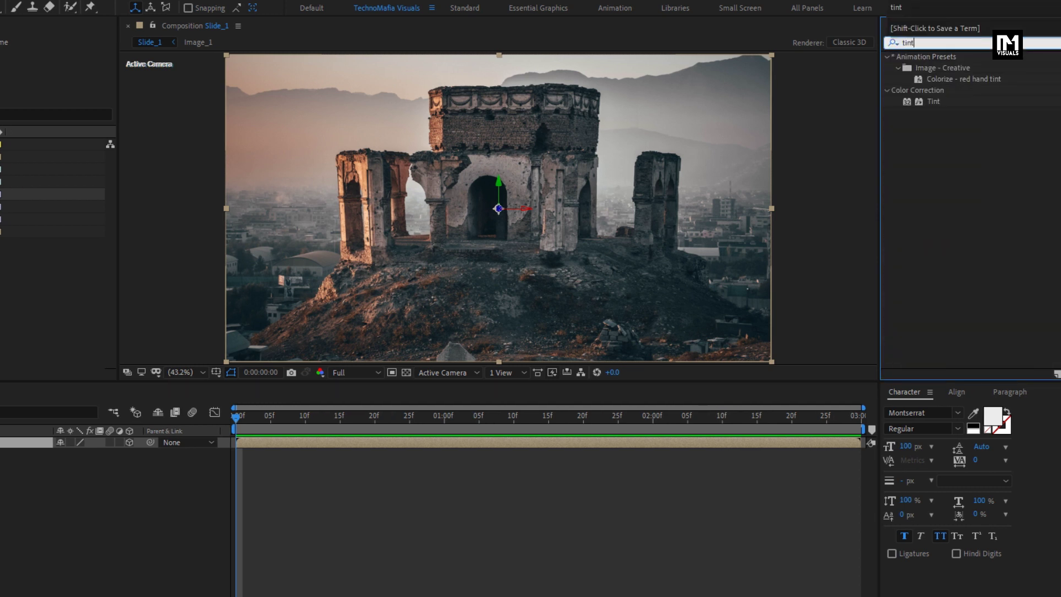
{"action": "left_click_drag", "start_coordinate": [933, 102], "coordinate": [539, 176]}
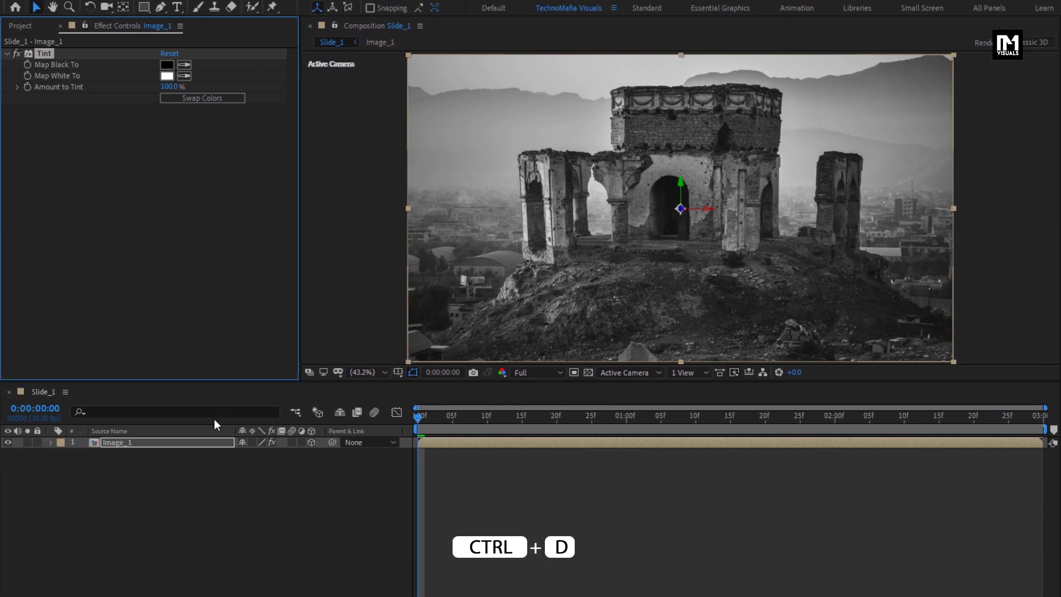
Duplicate the Image_1 layer, scale the top copy to 35% and move it to the upper-right area of the frame.
{"action": "left_click", "coordinate": [182, 441]}
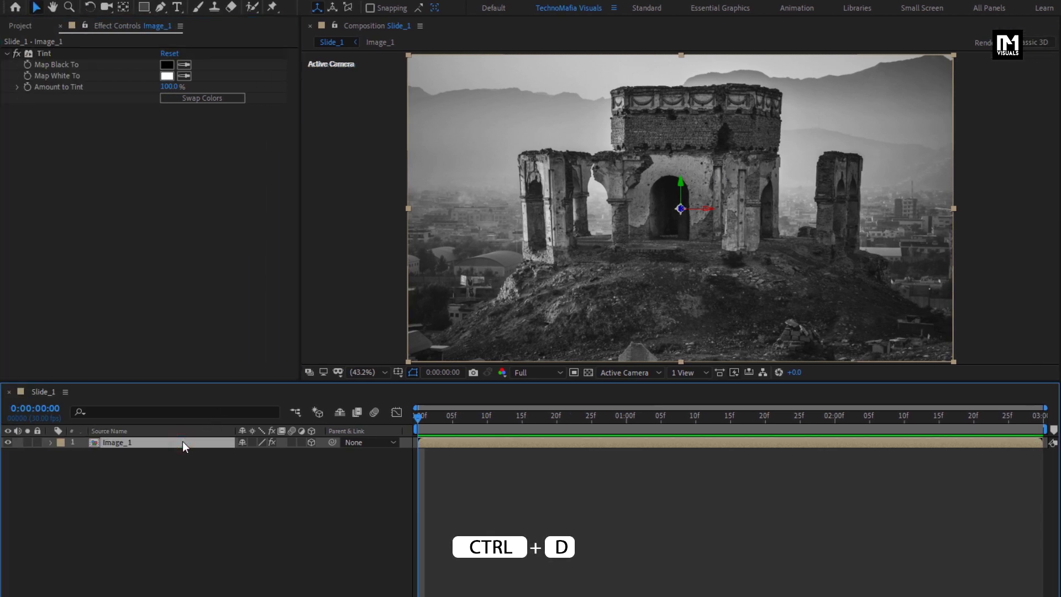
{"action": "key", "text": "ctrl+d"}
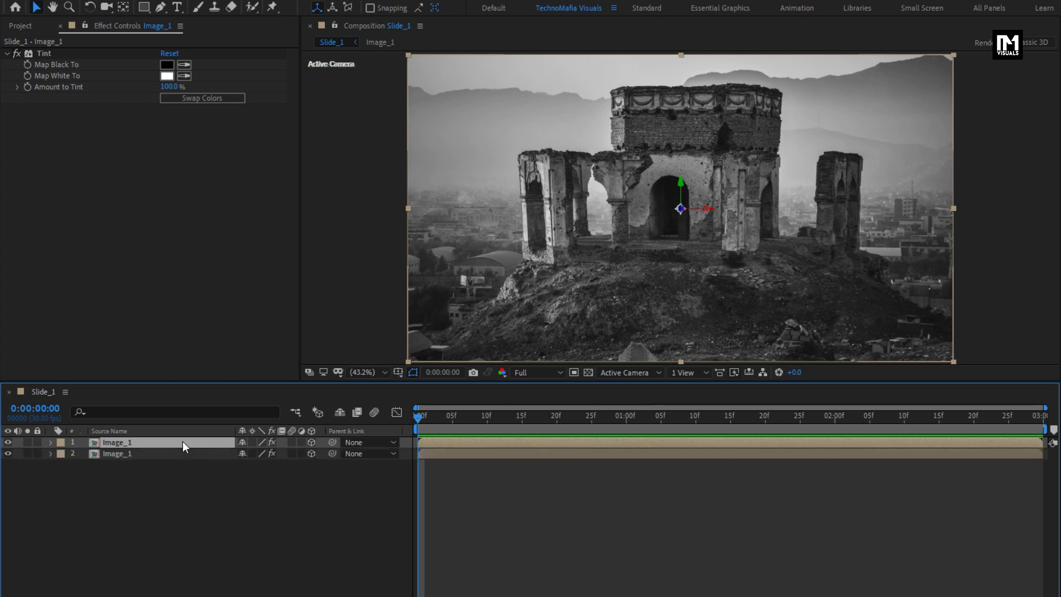
{"action": "key", "text": "s"}
{"action": "left_click", "coordinate": [299, 453]}
{"action": "left_click_drag", "start_coordinate": [299, 453], "coordinate": [260, 459]}
{"action": "left_click_drag", "start_coordinate": [607, 229], "coordinate": [761, 185]}
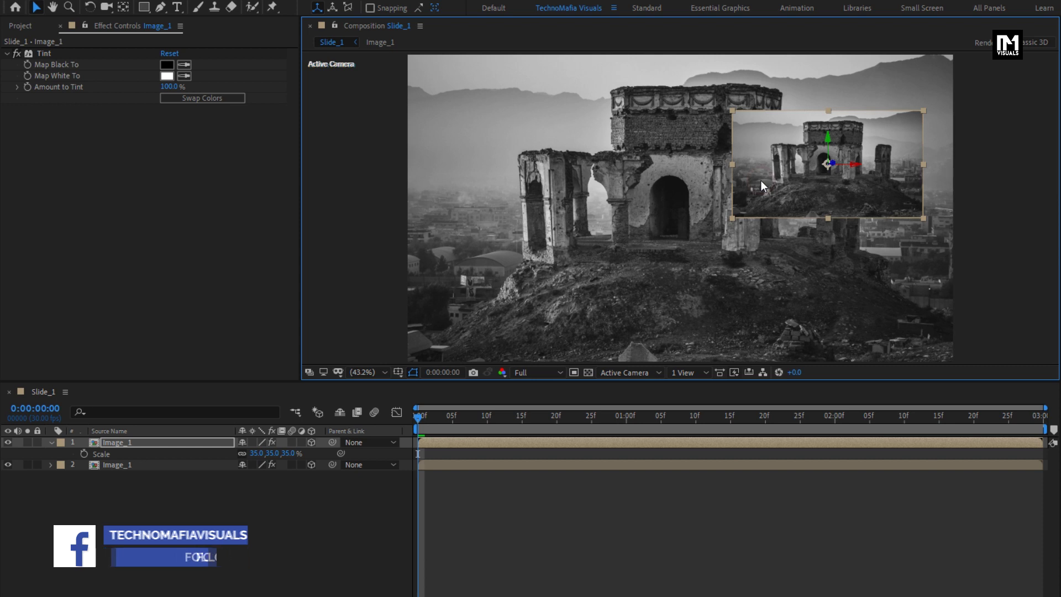
Add a rectangular mask covering the whole top Image_1 layer.
{"action": "left_click", "coordinate": [143, 7]}
{"action": "double_click", "coordinate": [144, 6]}
{"action": "key", "text": "v"}
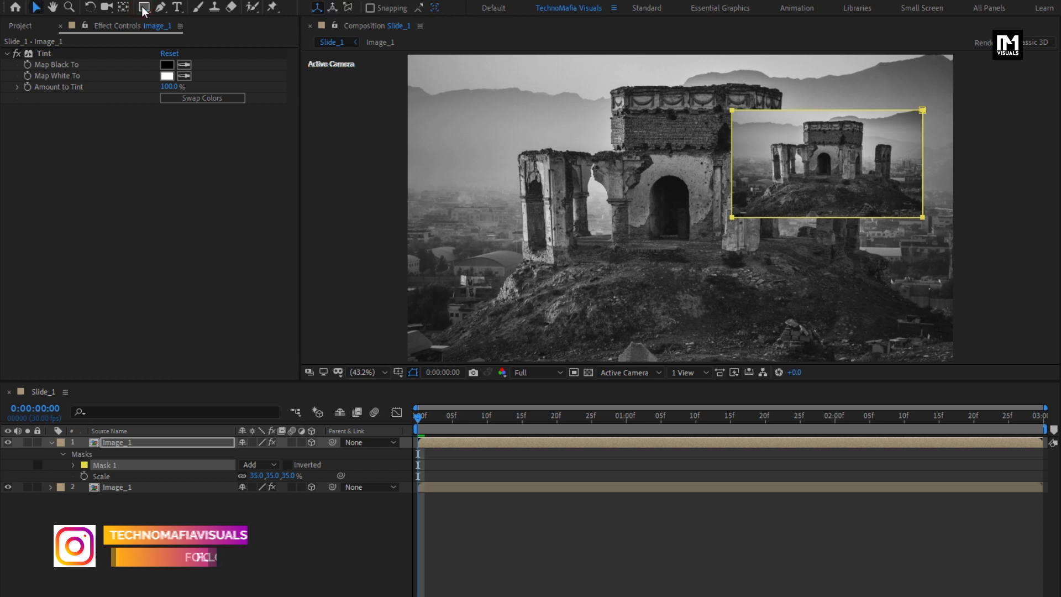
Set the top Image_1 layer's mask feather to 900 pixels and its mask expansion to 200 pixels.
{"action": "left_click", "coordinate": [74, 464]}
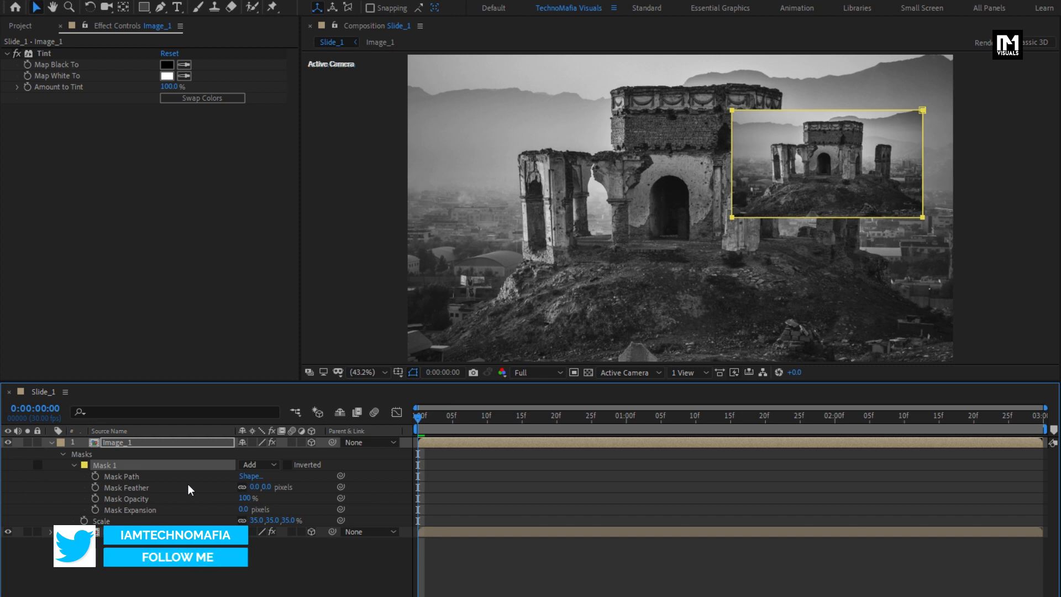
{"action": "left_click", "coordinate": [266, 486]}
{"action": "type", "text": "900"}
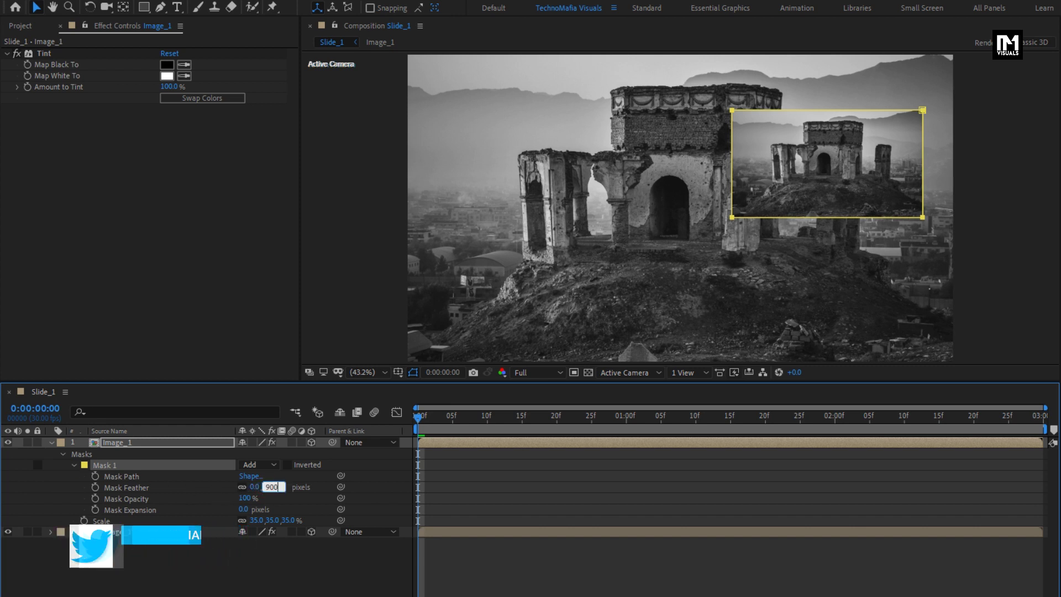
{"action": "key", "text": "Return"}
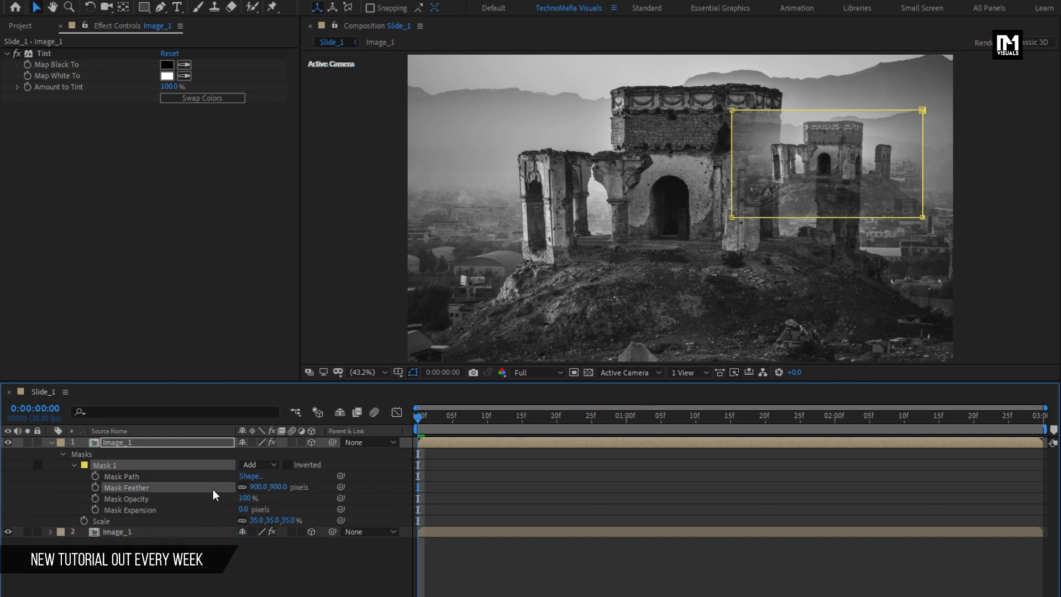
{"action": "left_click", "coordinate": [242, 508]}
{"action": "type", "text": "2"}
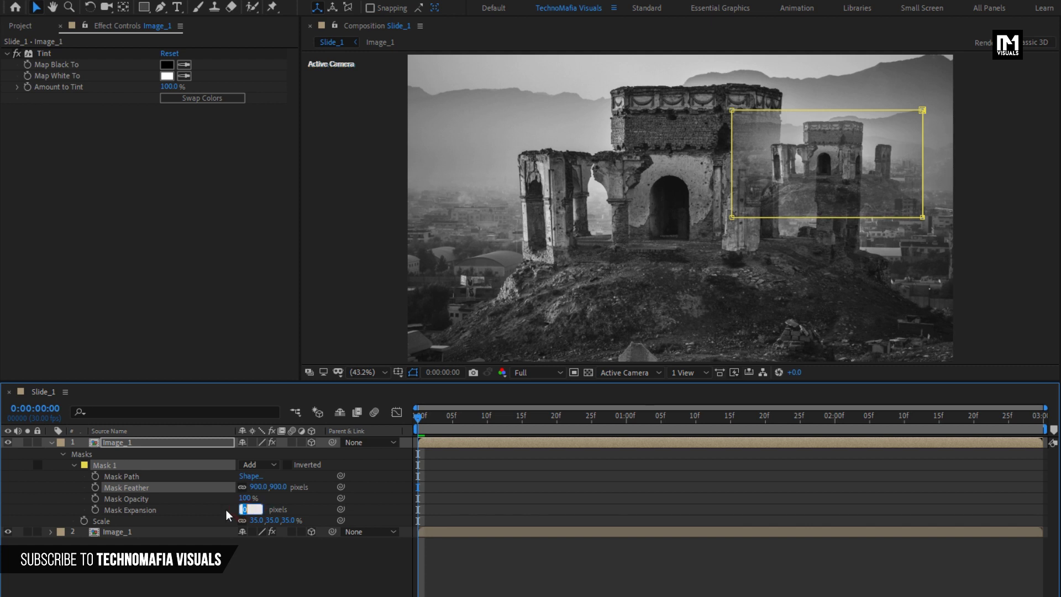
{"action": "type", "text": "00"}
{"action": "key", "text": "Return"}
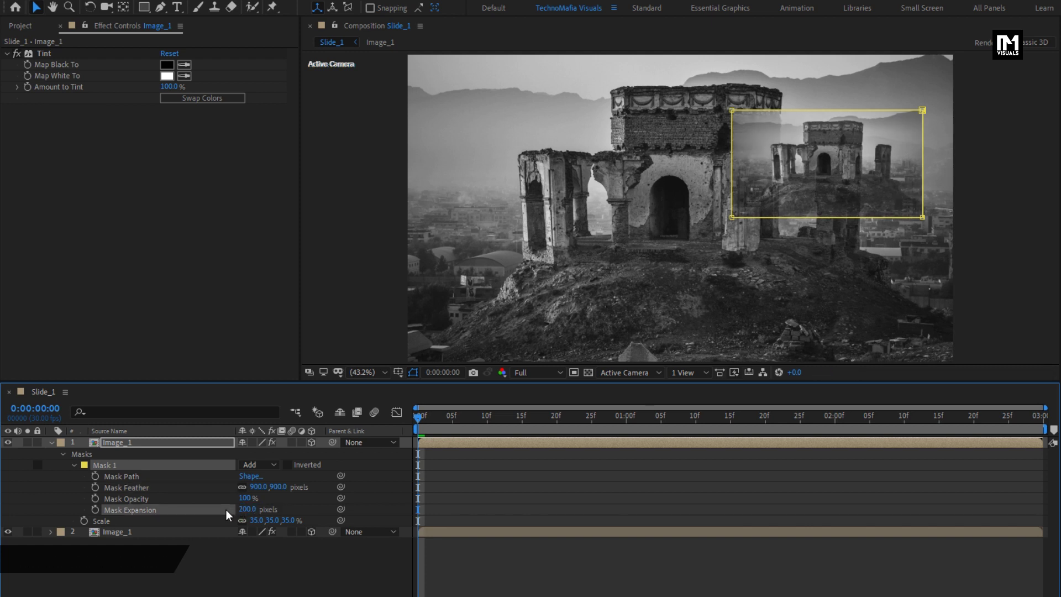
{"action": "left_click", "coordinate": [52, 443]}
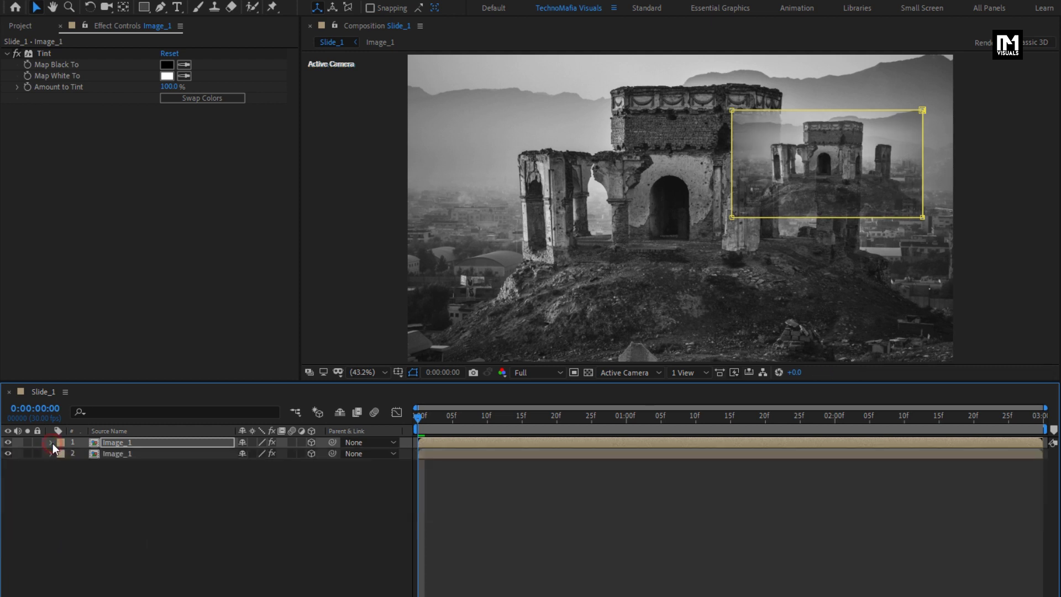
Apply the Stroke effect to the top Image_1 layer.
{"action": "left_click", "coordinate": [138, 442]}
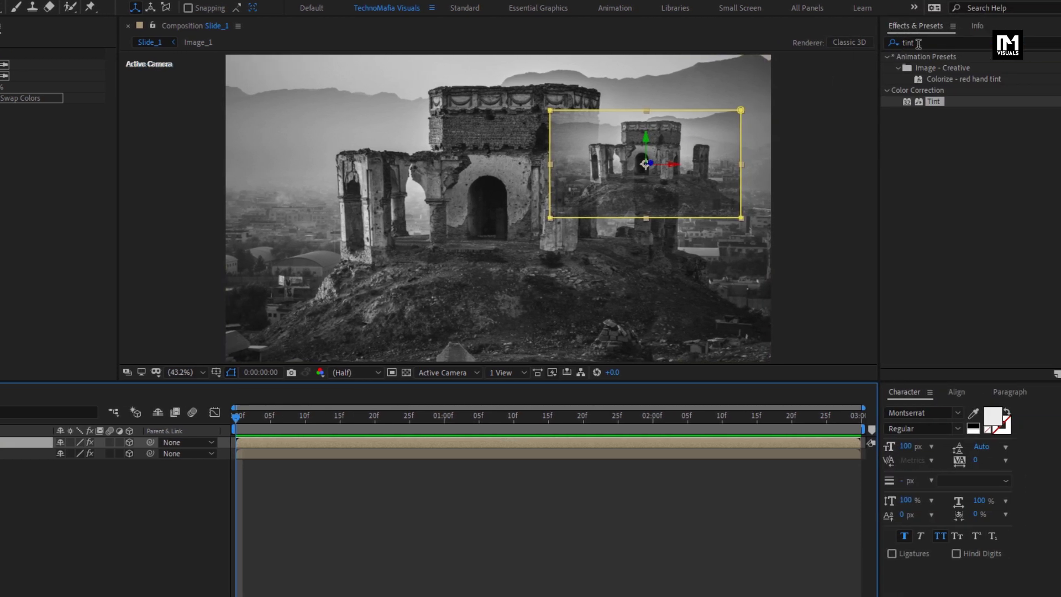
{"action": "left_click", "coordinate": [891, 43]}
{"action": "type", "text": "st"}
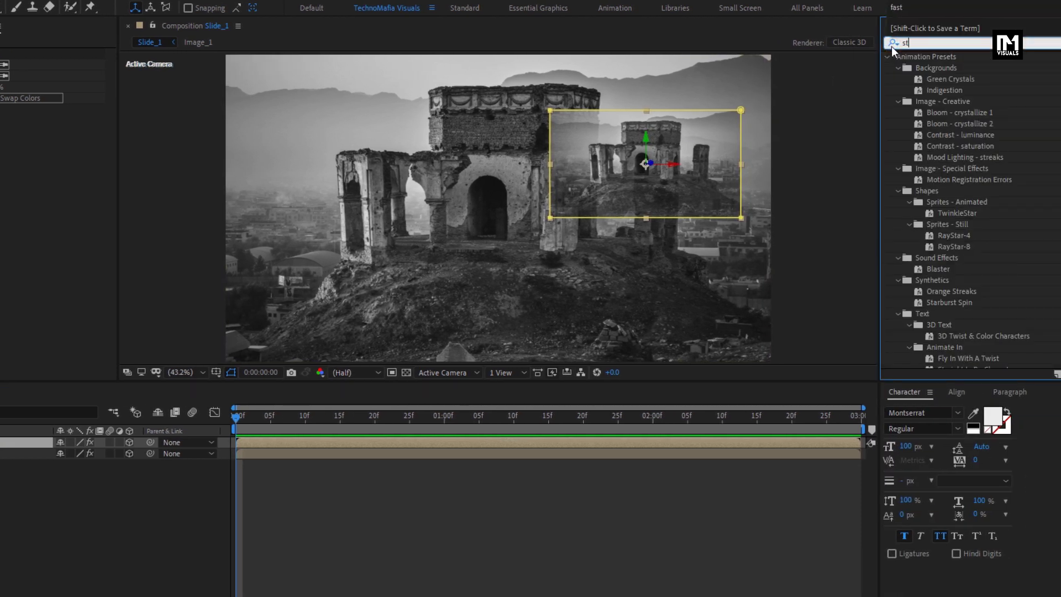
{"action": "type", "text": "ro"}
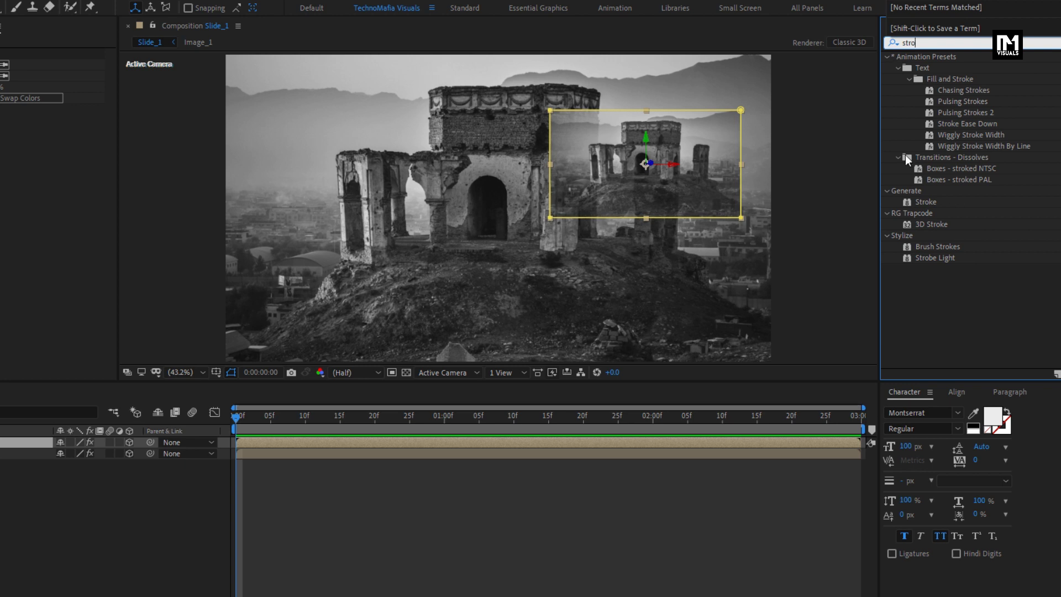
{"action": "left_click_drag", "start_coordinate": [927, 205], "coordinate": [693, 194]}
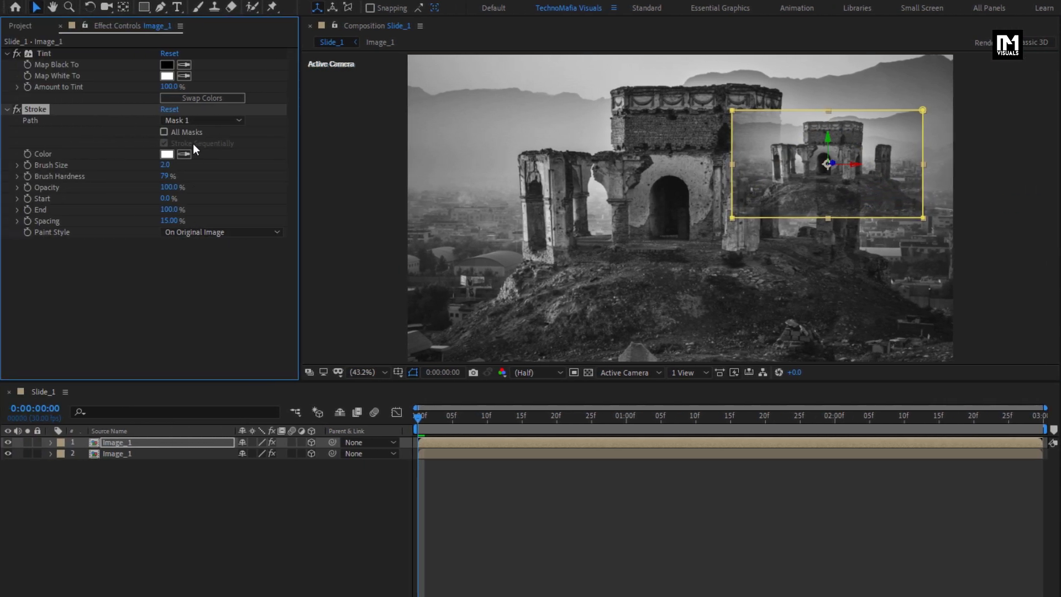
Set the Stroke effect's path to Mask 1 and its color to light grey E1DFDF.
{"action": "left_click", "coordinate": [13, 120]}
{"action": "left_click", "coordinate": [194, 153]}
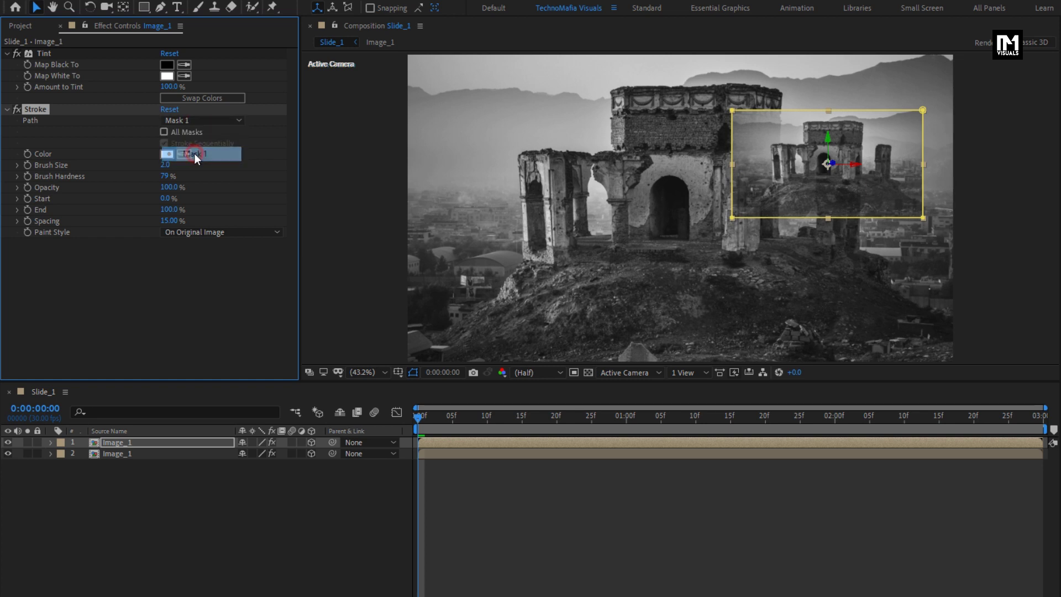
{"action": "left_click", "coordinate": [167, 155]}
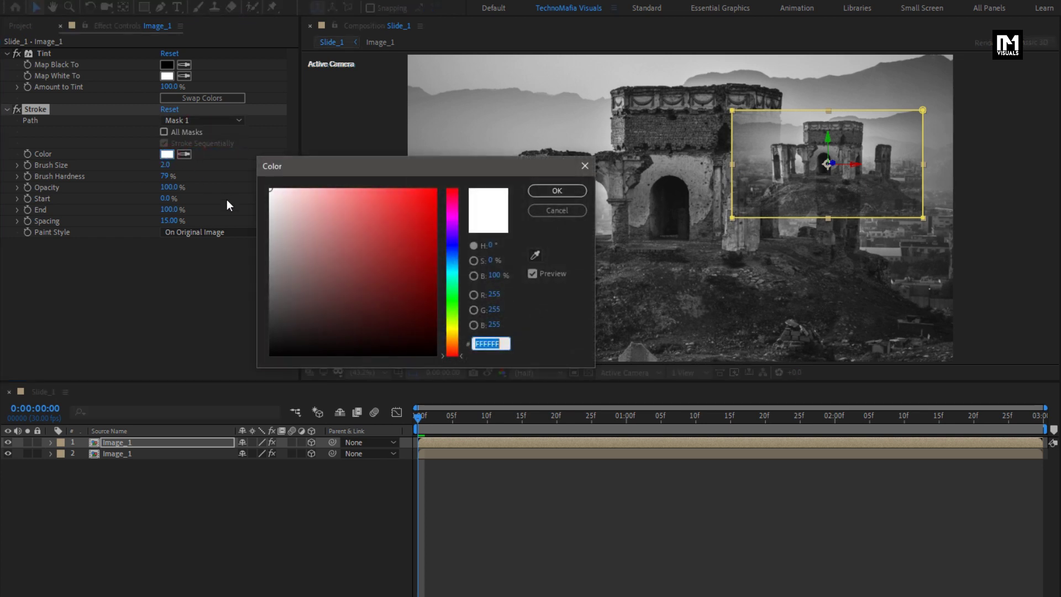
{"action": "left_click", "coordinate": [270, 207]}
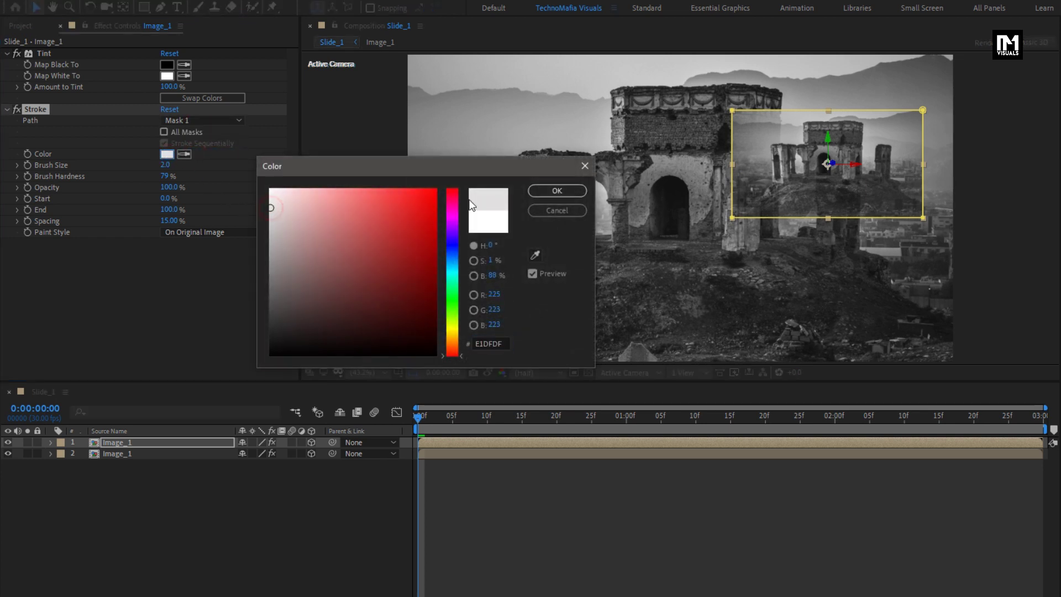
{"action": "left_click", "coordinate": [545, 189]}
Set the Stroke effect's brush size to 15 and its brush hardness to 90%.
{"action": "left_click", "coordinate": [165, 165]}
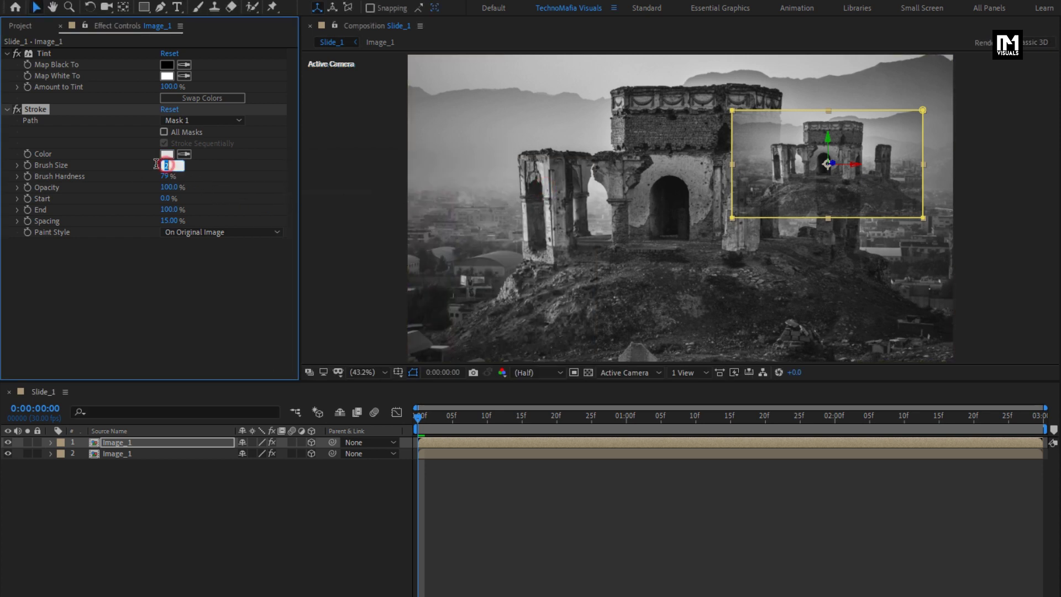
{"action": "type", "text": "15"}
{"action": "key", "text": "Return"}
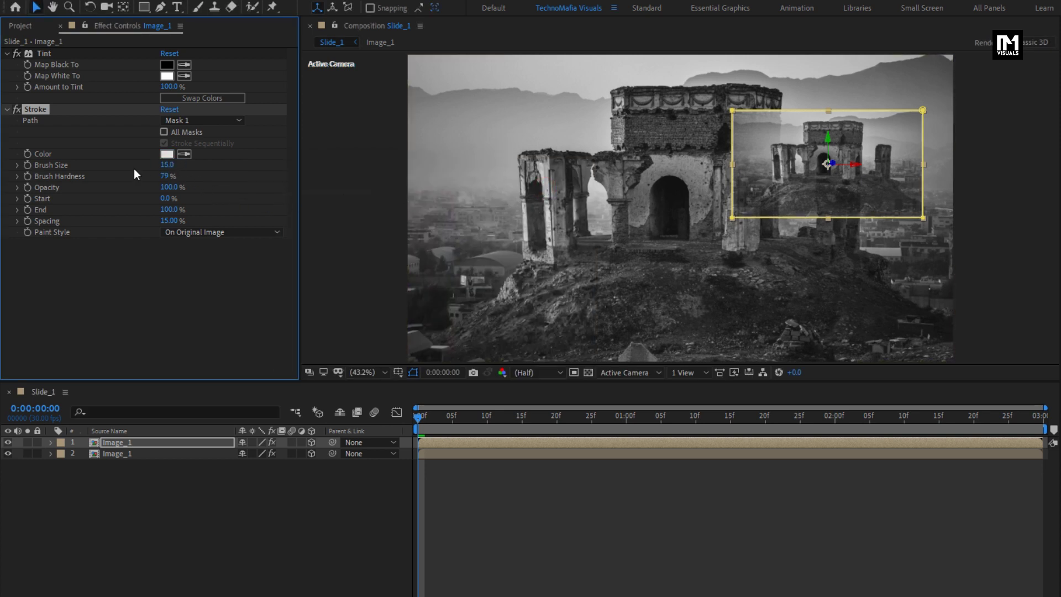
{"action": "left_click", "coordinate": [165, 176]}
{"action": "type", "text": "90"}
{"action": "key", "text": "Return"}
Keyframe the Stroke effect's End from 0% at 0:00 to 100% at 2:00 and preview the animation.
{"action": "left_click_drag", "start_coordinate": [417, 420], "coordinate": [836, 423]}
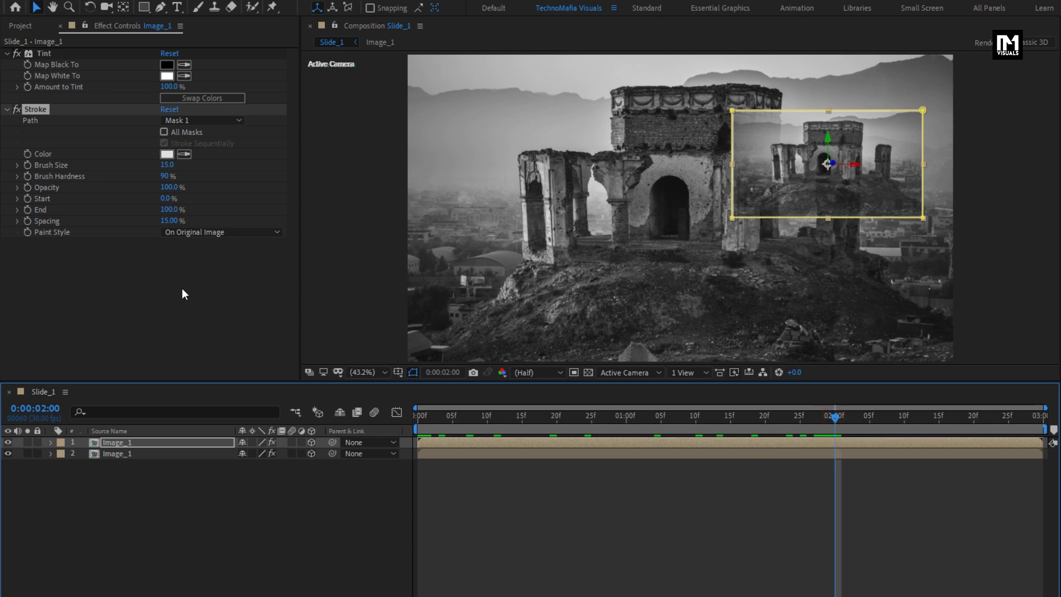
{"action": "left_click", "coordinate": [26, 211]}
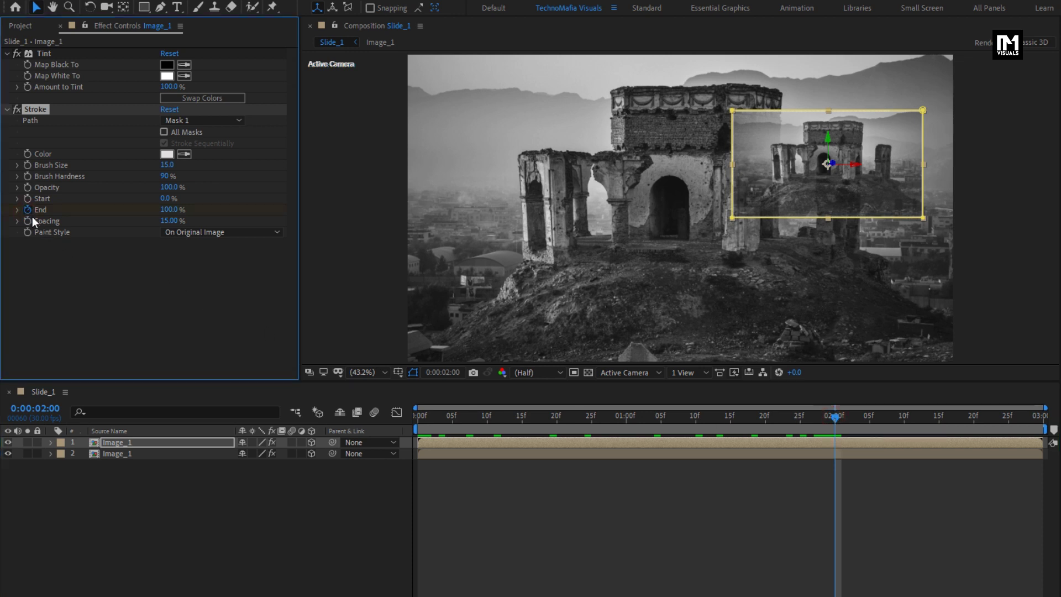
{"action": "left_click", "coordinate": [415, 416]}
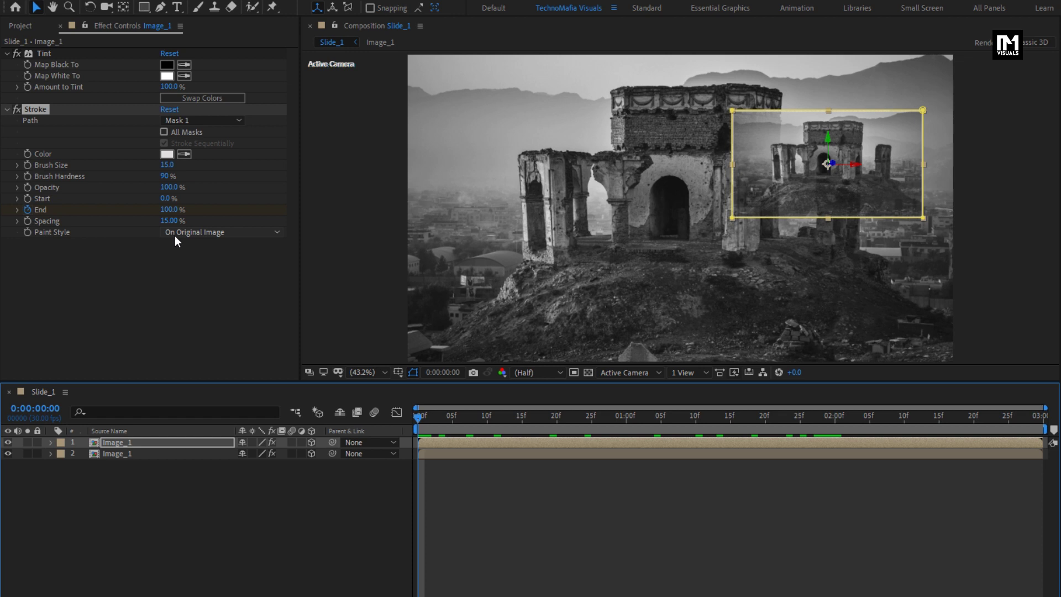
{"action": "left_click_drag", "start_coordinate": [169, 209], "coordinate": [54, 217]}
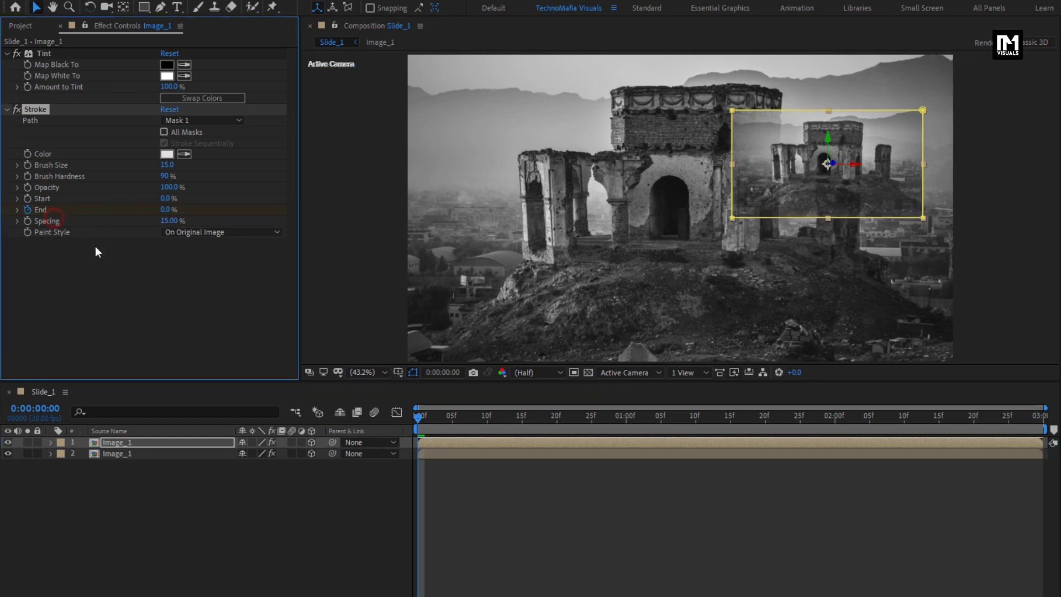
{"action": "left_click", "coordinate": [418, 419]}
{"action": "key", "text": "space"}
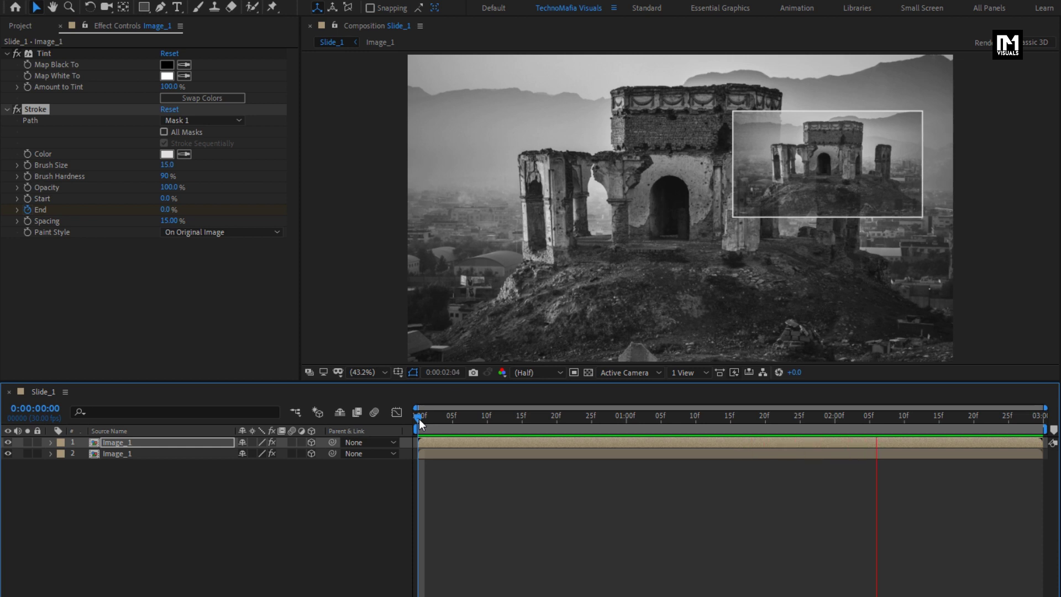
{"action": "key", "text": "space"}
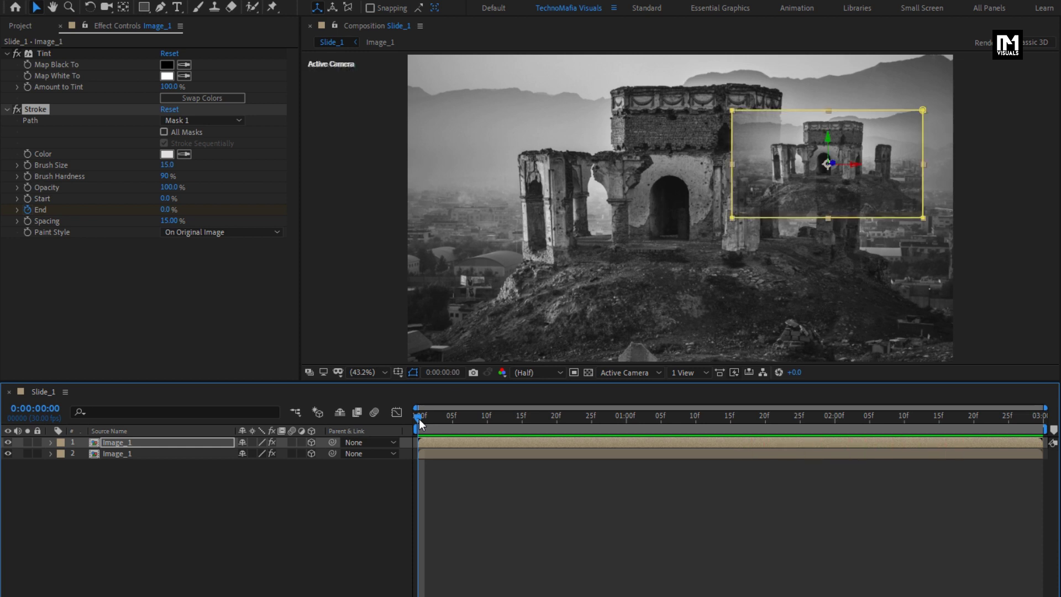
Keyframe the top Image_1 layer's Z Rotation from 5° at 0:00 to 0° at 2:29 and preview it.
{"action": "left_click", "coordinate": [155, 443]}
{"action": "key", "text": "r"}
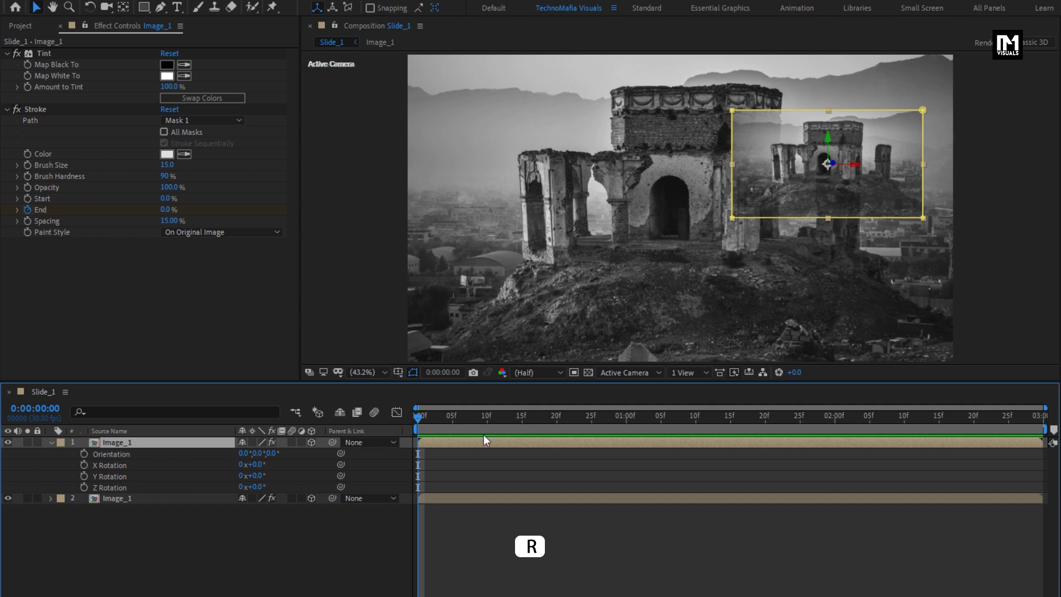
{"action": "left_click", "coordinate": [1038, 423]}
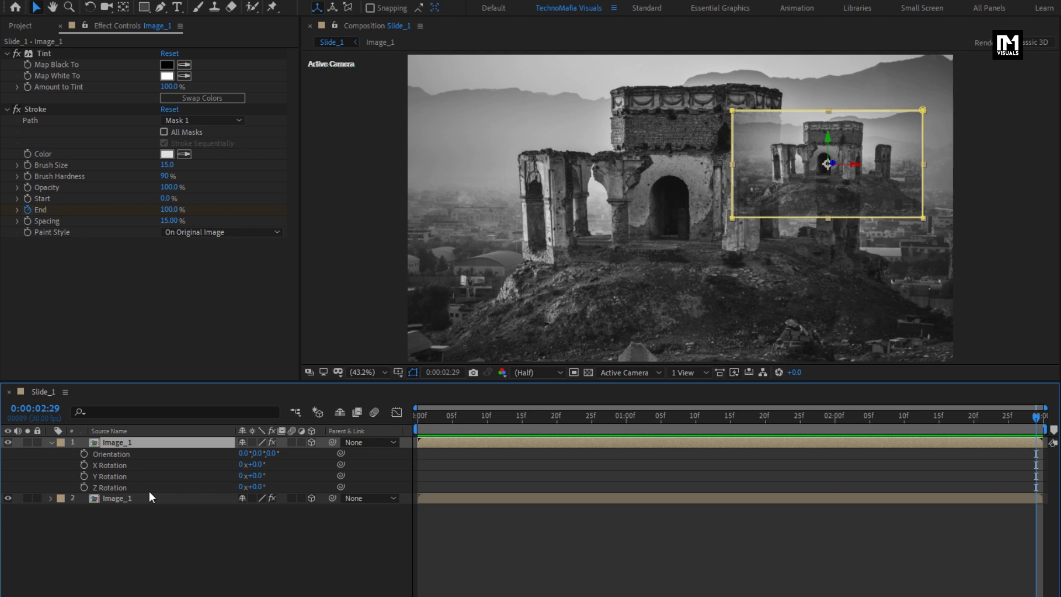
{"action": "left_click", "coordinate": [84, 487]}
{"action": "left_click_drag", "start_coordinate": [422, 419], "coordinate": [406, 419]}
{"action": "left_click", "coordinate": [261, 486]}
{"action": "type", "text": "5"}
{"action": "key", "text": "Return"}
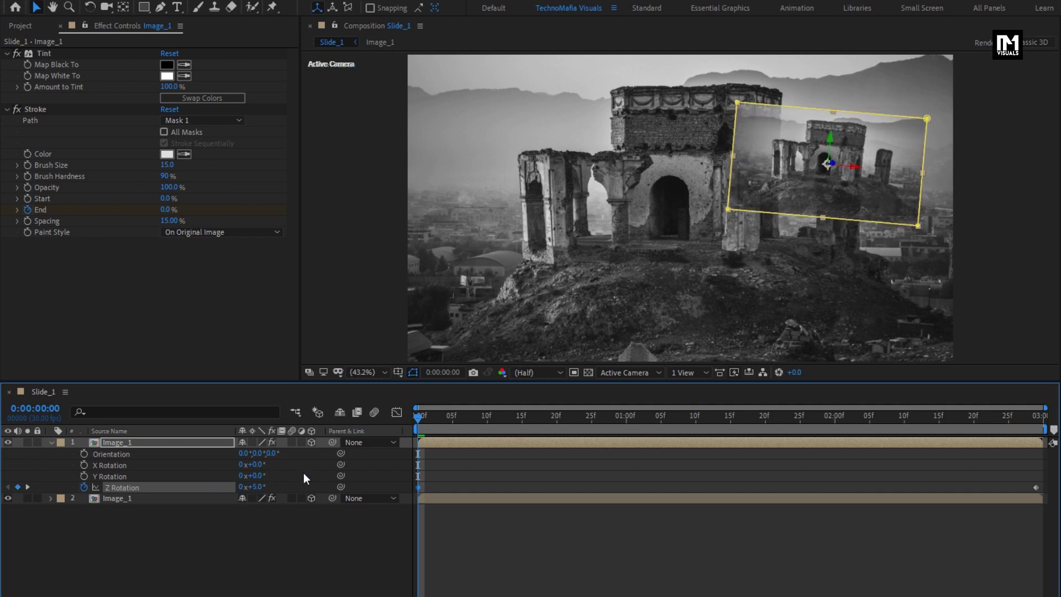
{"action": "left_click_drag", "start_coordinate": [420, 419], "coordinate": [943, 419]}
{"action": "mouse_move", "coordinate": [1012, 416]}
{"action": "left_mouse_down"}
{"action": "mouse_move", "coordinate": [397, 432]}
{"action": "mouse_move", "coordinate": [554, 437]}
{"action": "mouse_move", "coordinate": [987, 413]}
{"action": "left_mouse_up"}
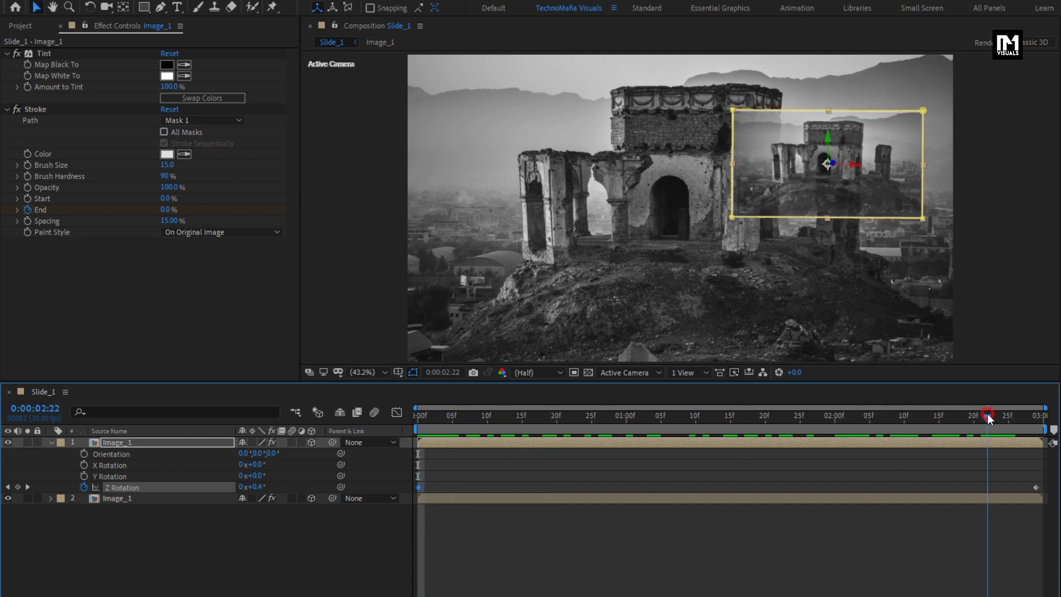
{"action": "left_click", "coordinate": [52, 442]}
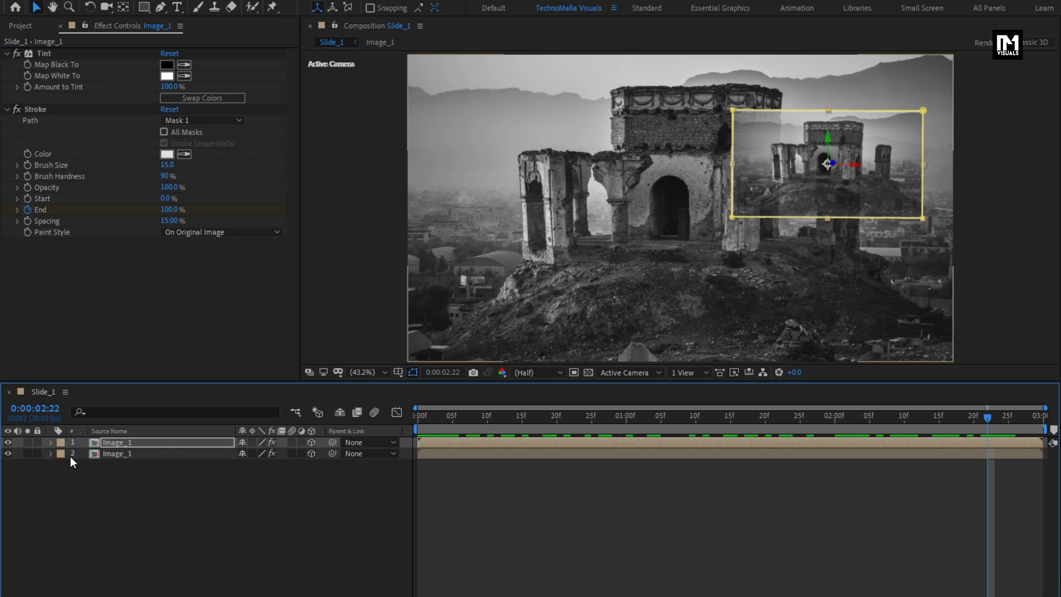
Add a text layer reading 2021 in the lower-left area of the frame.
{"action": "left_click", "coordinate": [97, 477]}
{"action": "left_click", "coordinate": [177, 7]}
{"action": "left_click", "coordinate": [519, 284]}
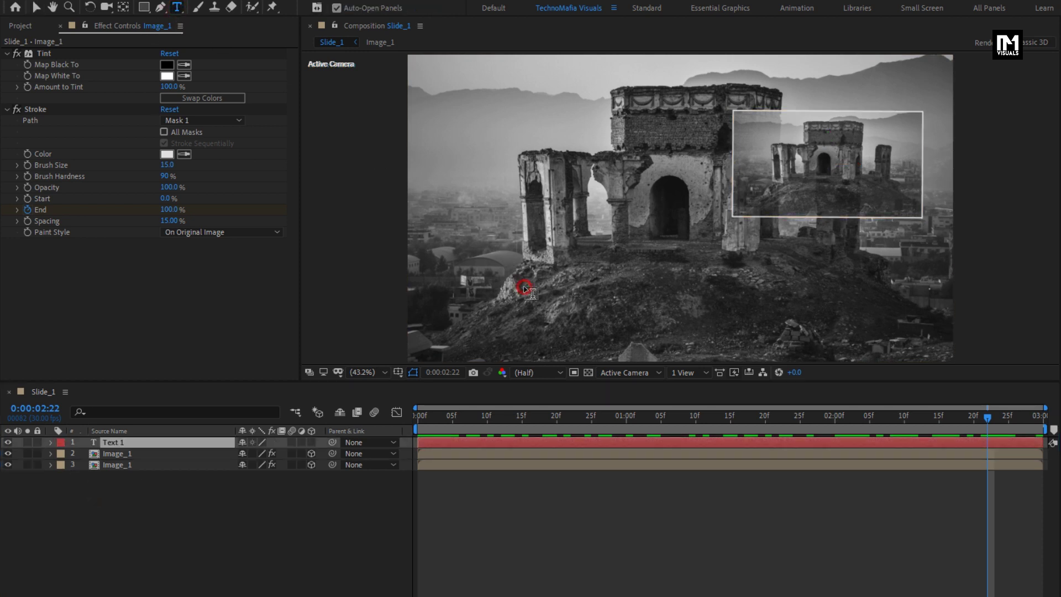
{"action": "type", "text": "2021"}
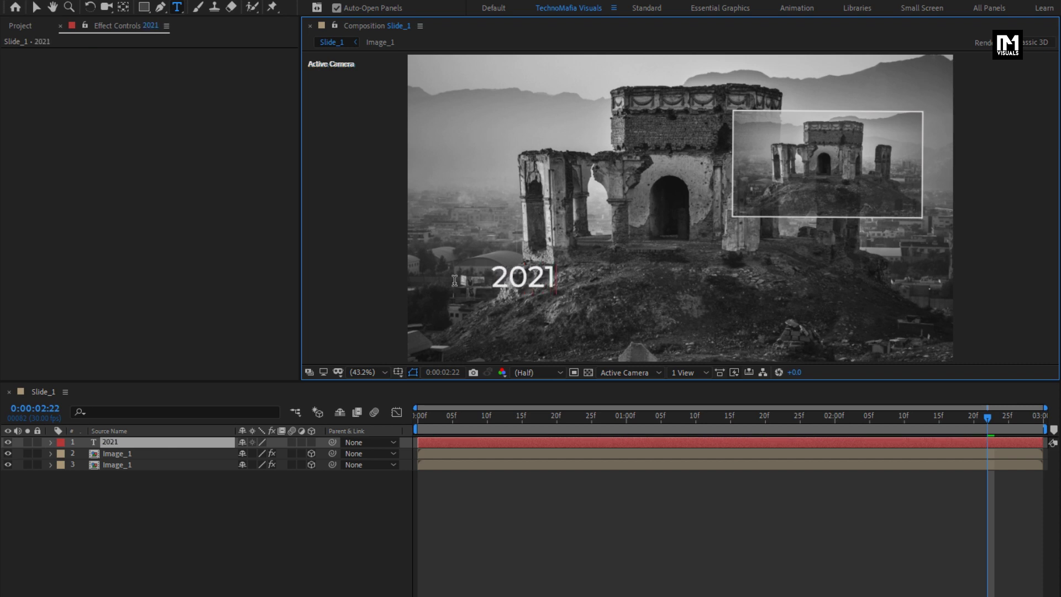
{"action": "key", "text": "Escape"}
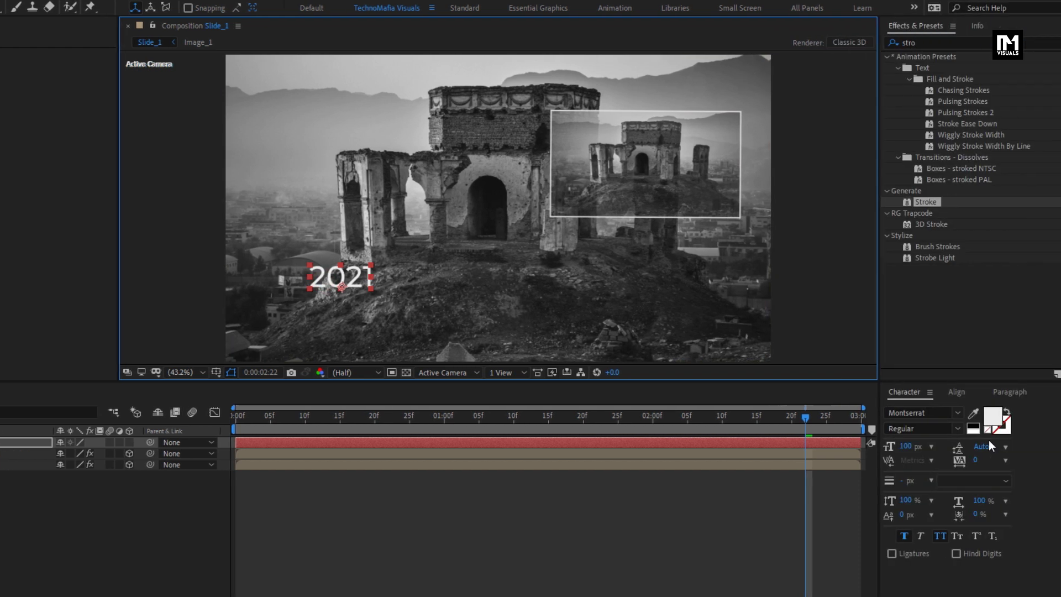
Set the 2021 text to Montserrat Black at 201 px and shift it slightly right on the frame.
{"action": "left_click", "coordinate": [954, 429]}
{"action": "left_click", "coordinate": [923, 396]}
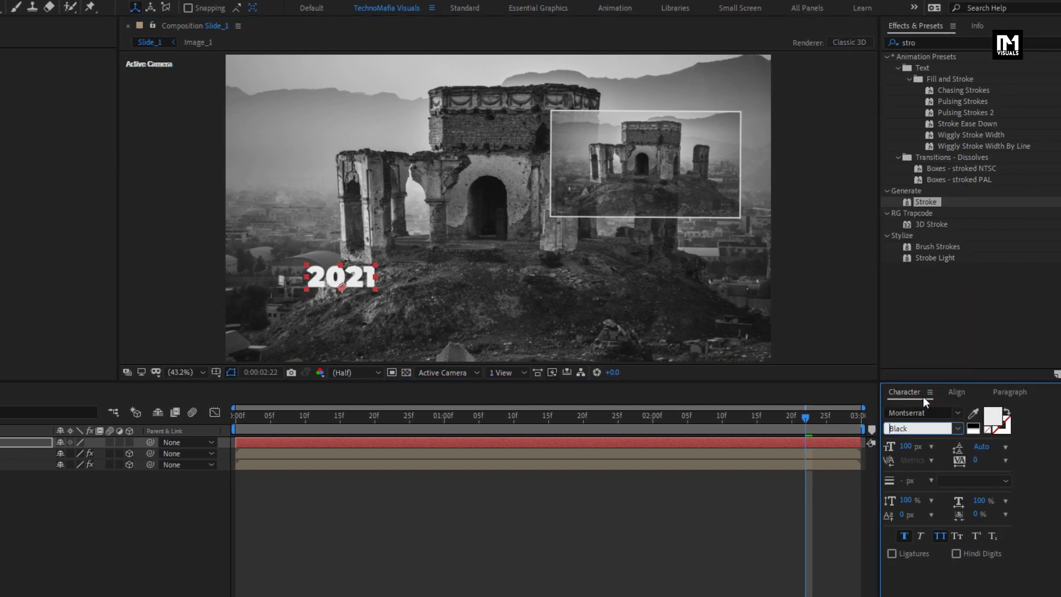
{"action": "left_click_drag", "start_coordinate": [906, 446], "coordinate": [973, 450]}
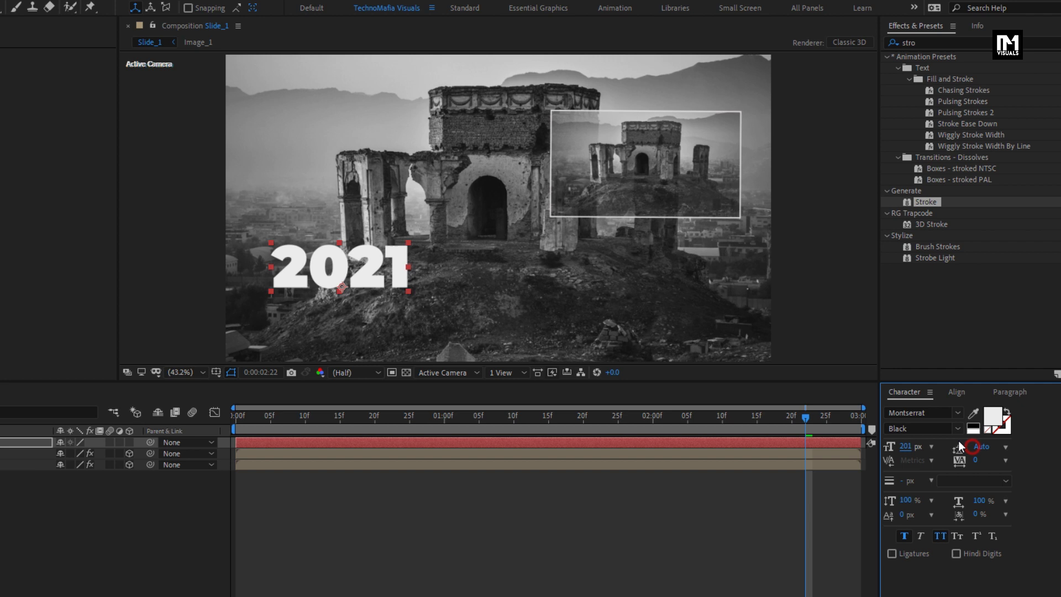
{"action": "left_click_drag", "start_coordinate": [340, 270], "coordinate": [398, 272]}
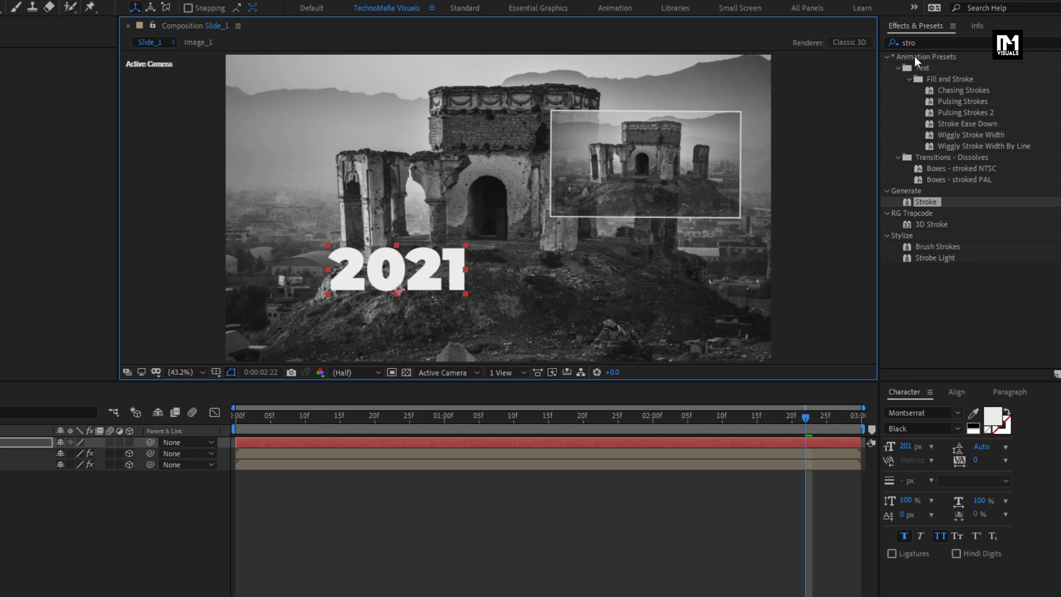
Apply the Fill effect to the 2021 text layer and check its paragraph alignment.
{"action": "left_click", "coordinate": [902, 44]}
{"action": "type", "text": "fill"}
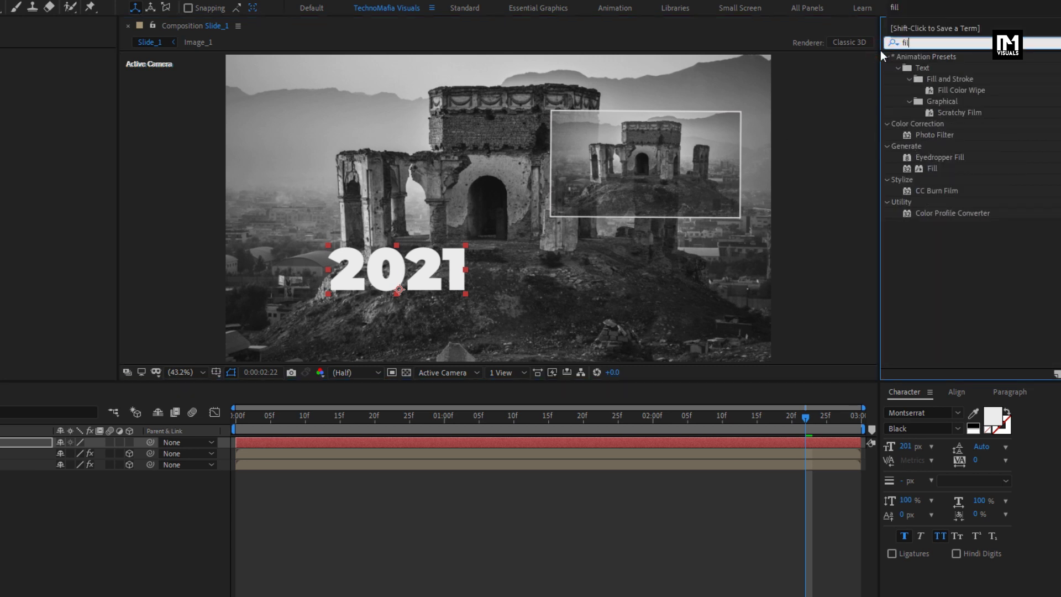
{"action": "left_click_drag", "start_coordinate": [930, 127], "coordinate": [419, 271]}
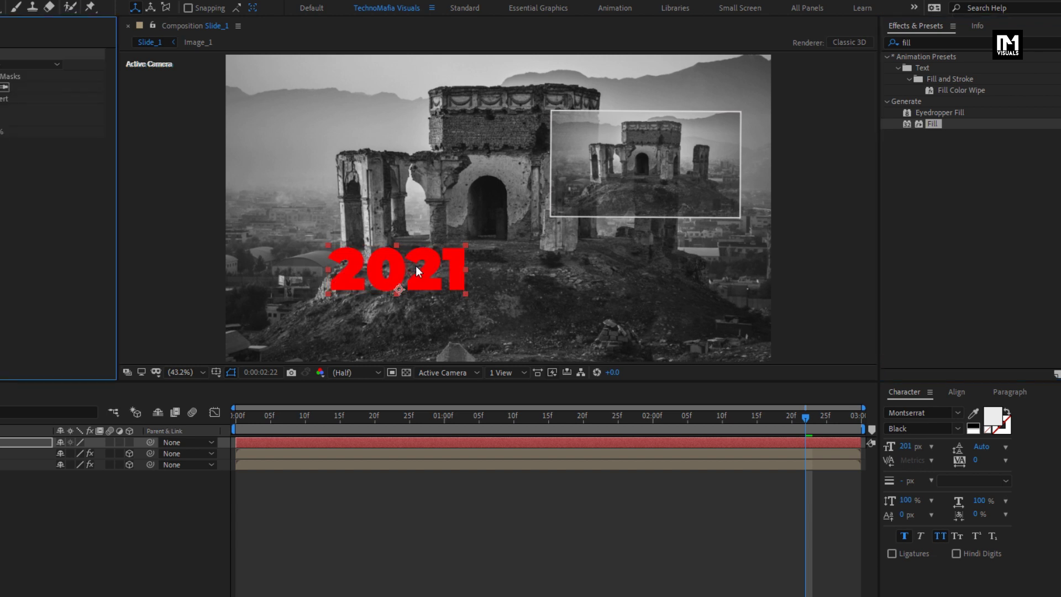
{"action": "left_click", "coordinate": [956, 392]}
{"action": "left_click", "coordinate": [998, 394]}
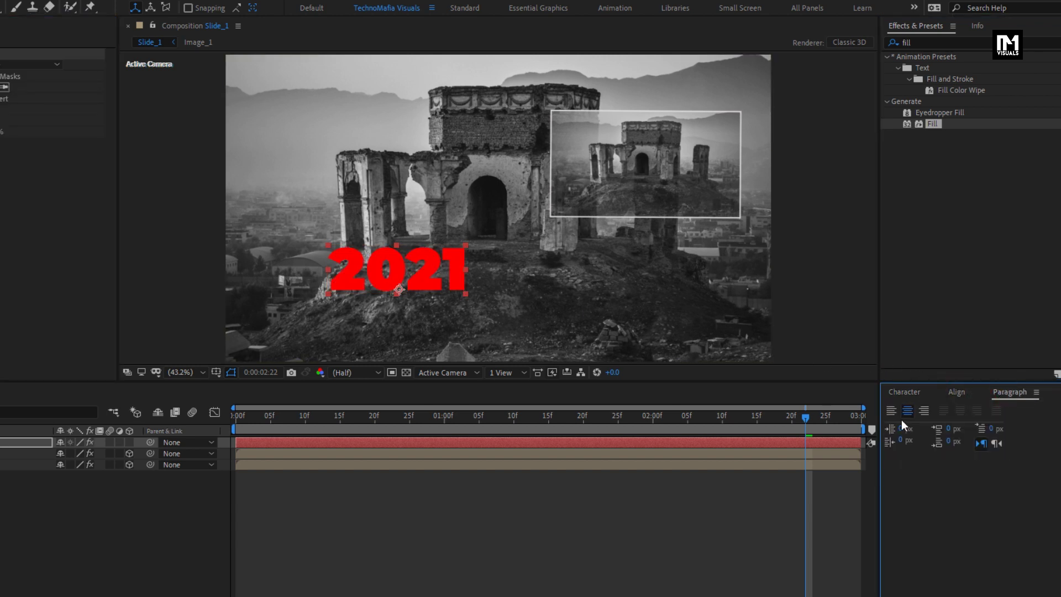
{"action": "left_click", "coordinate": [904, 391]}
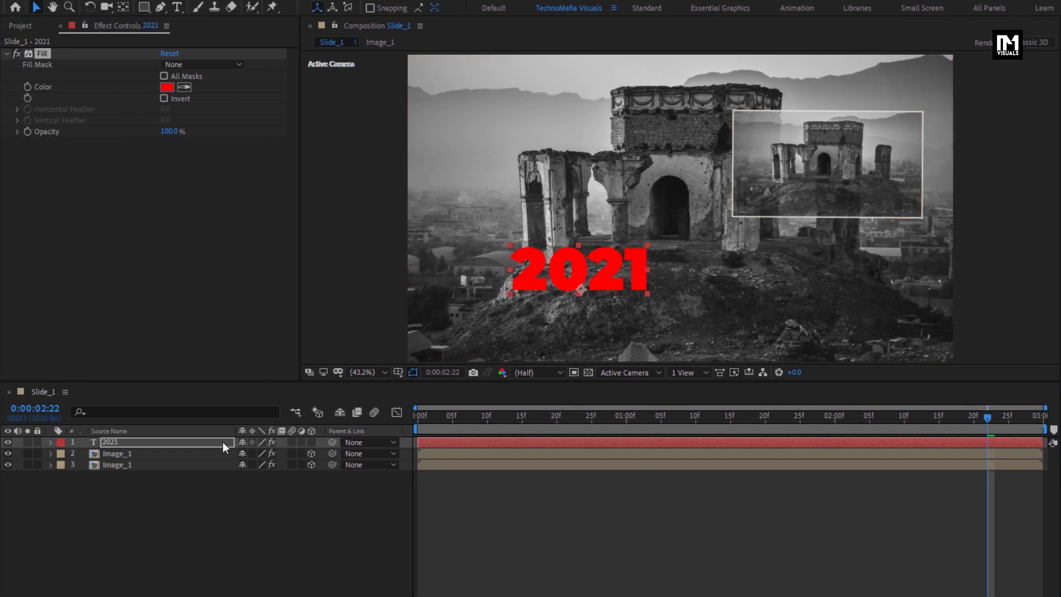
Make the 2021 text layer 3D and add a Scale text animator set to 200%.
{"action": "left_click", "coordinate": [109, 442]}
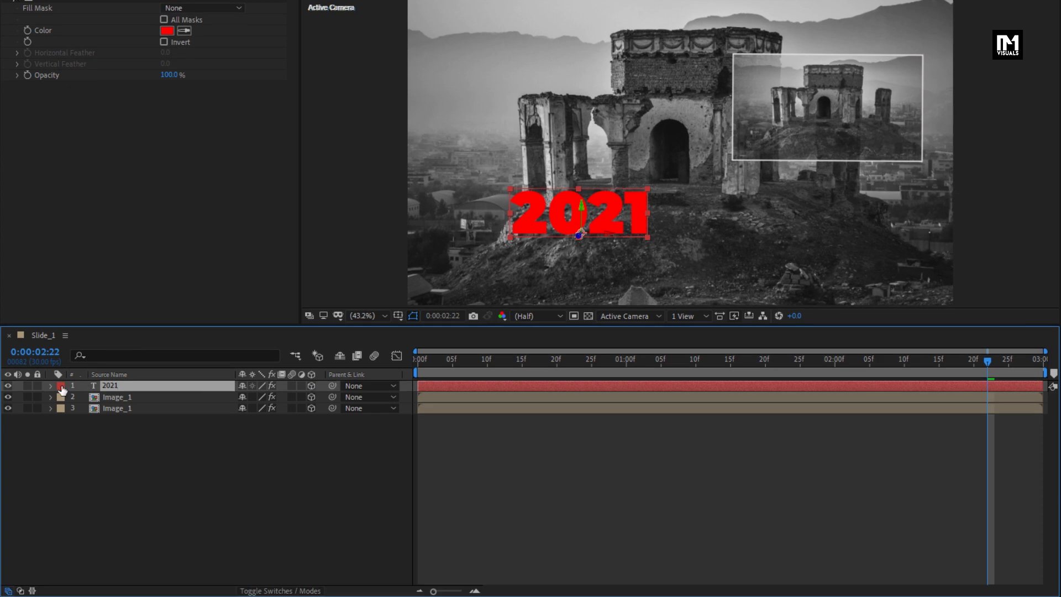
{"action": "left_click", "coordinate": [51, 385]}
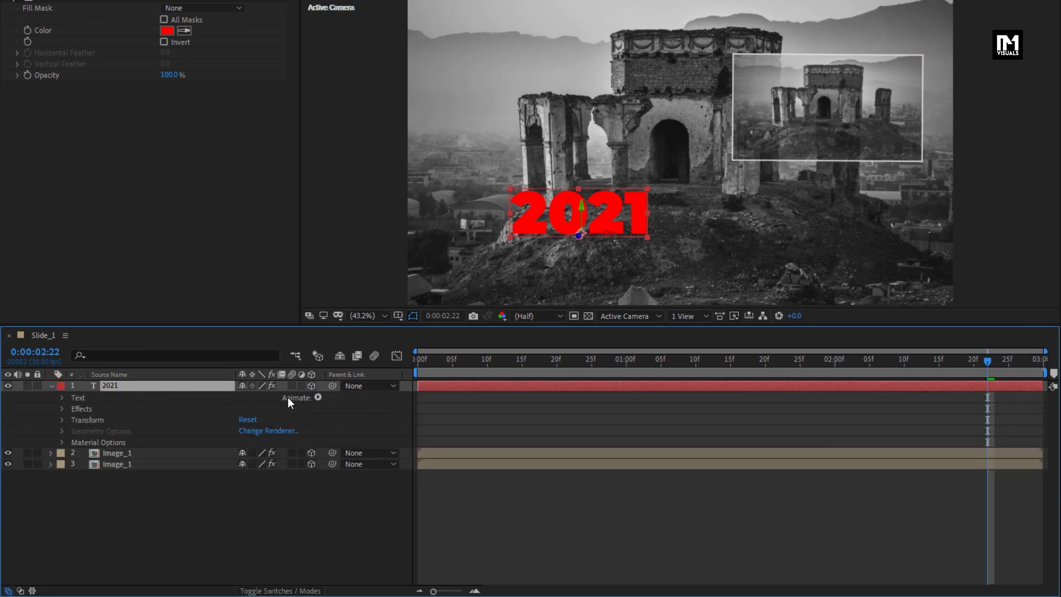
{"action": "left_click", "coordinate": [318, 398]}
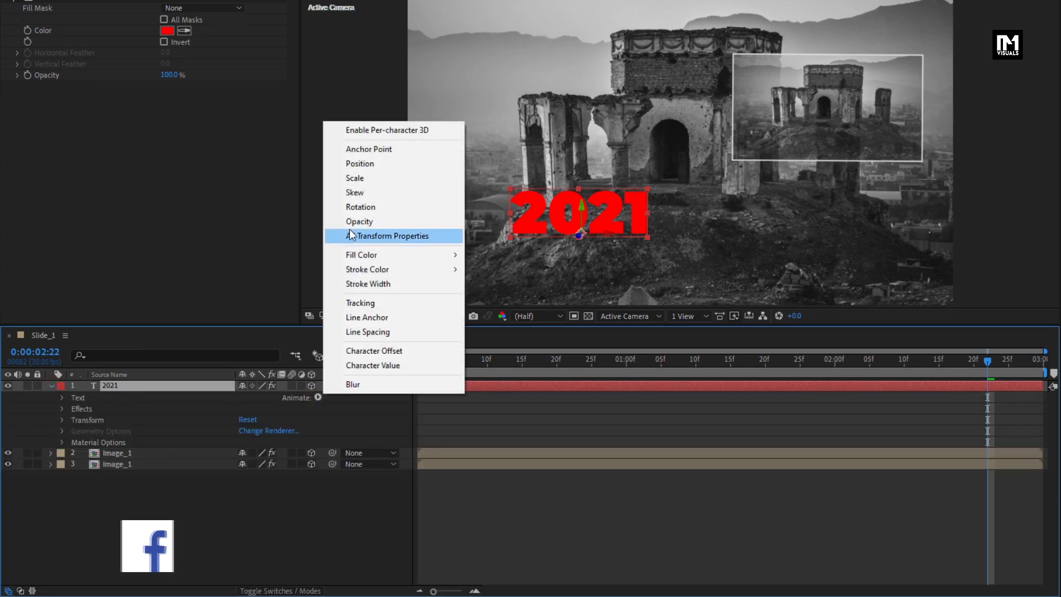
{"action": "left_click", "coordinate": [354, 178]}
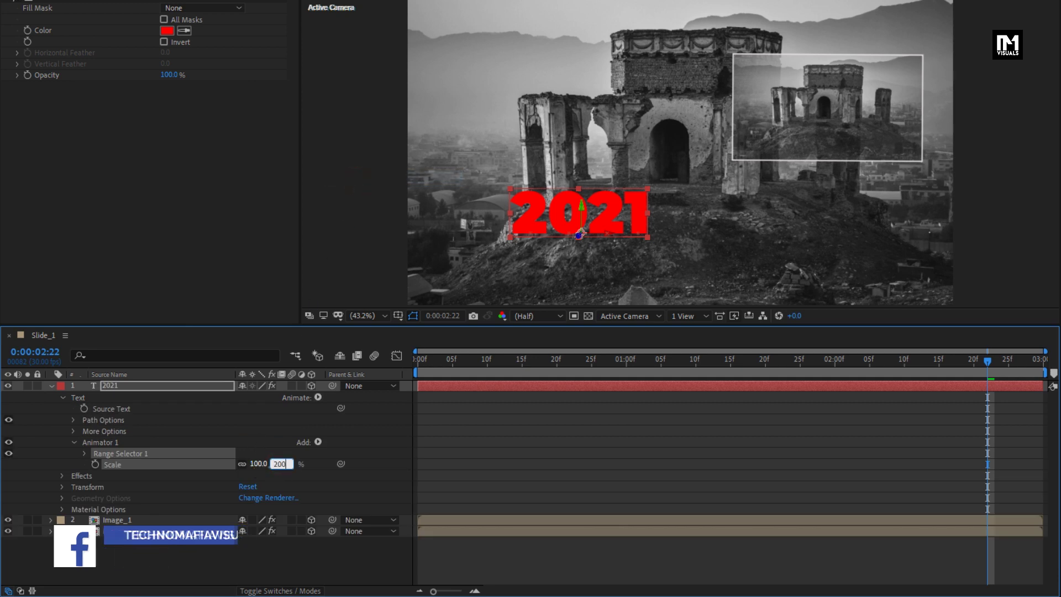
{"action": "type", "text": "200"}
{"action": "key", "text": "Return"}
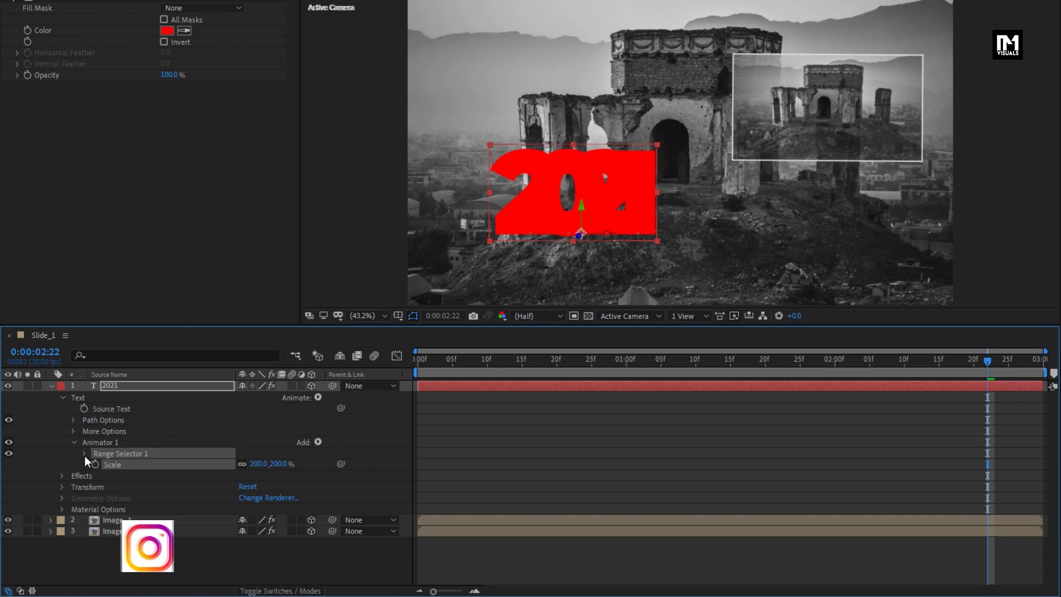
Keyframe the 2021 text's Range Selector Offset at -100% on frame 0 and 100% at 1 second, and preview the motion.
{"action": "left_click", "coordinate": [84, 453]}
{"action": "left_click", "coordinate": [416, 362]}
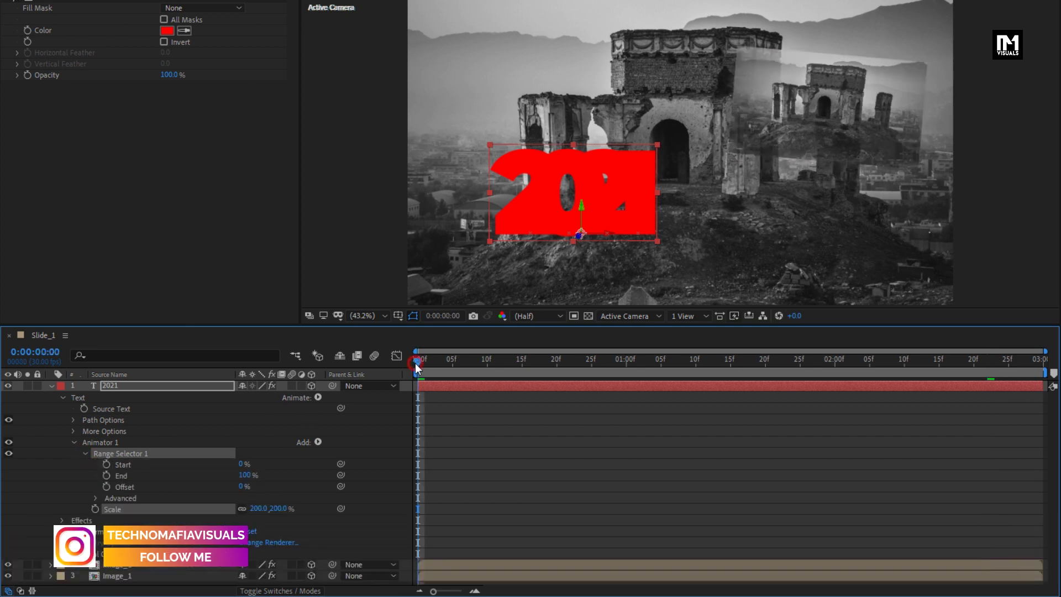
{"action": "left_click_drag", "start_coordinate": [416, 363], "coordinate": [628, 366]}
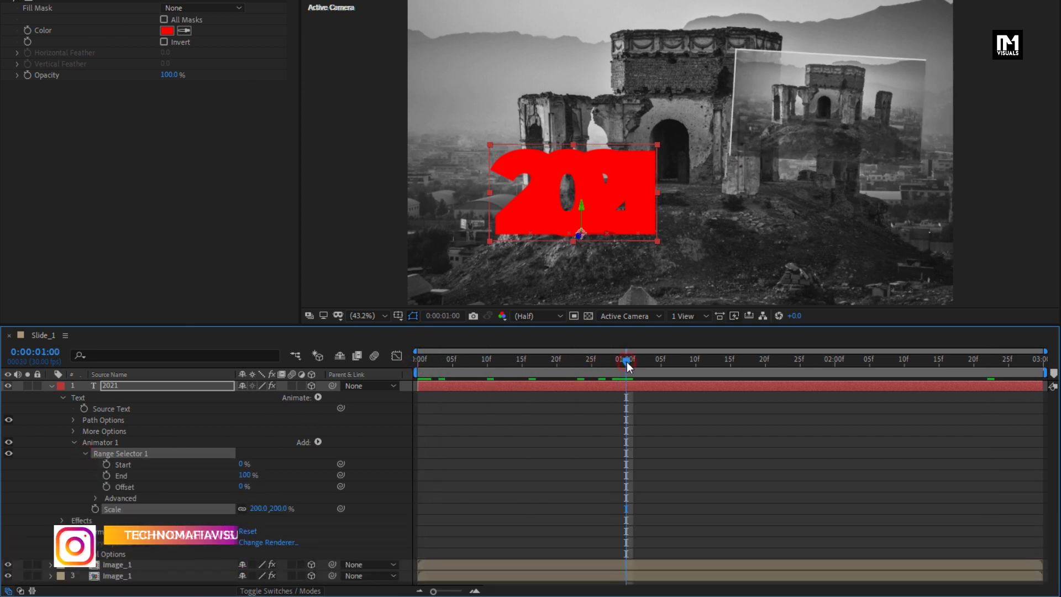
{"action": "left_click", "coordinate": [106, 486]}
{"action": "left_click_drag", "start_coordinate": [242, 487], "coordinate": [322, 477]}
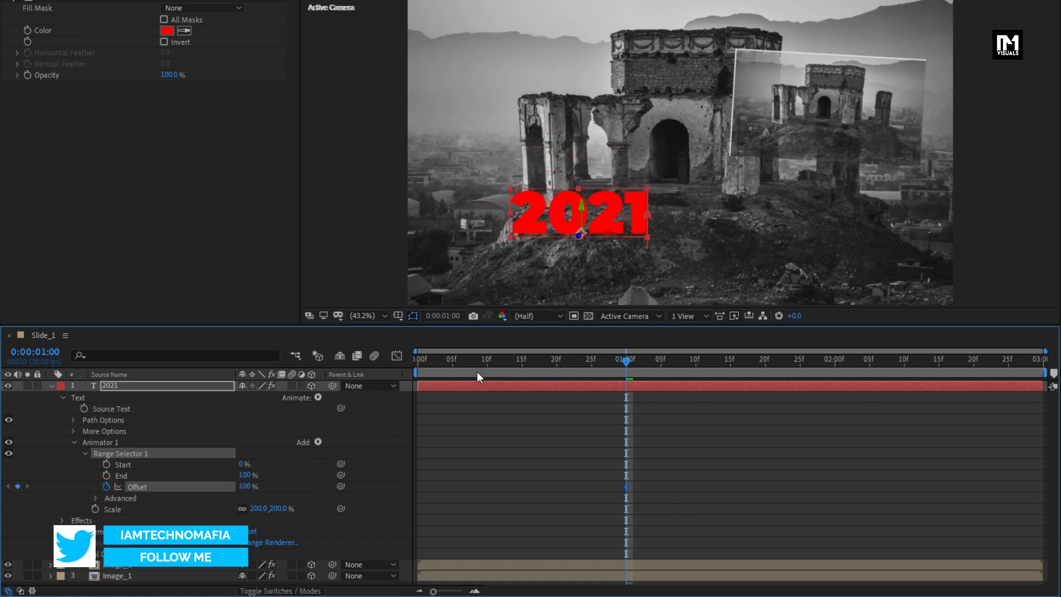
{"action": "left_click_drag", "start_coordinate": [509, 364], "coordinate": [416, 363]}
{"action": "left_click_drag", "start_coordinate": [241, 486], "coordinate": [68, 492]}
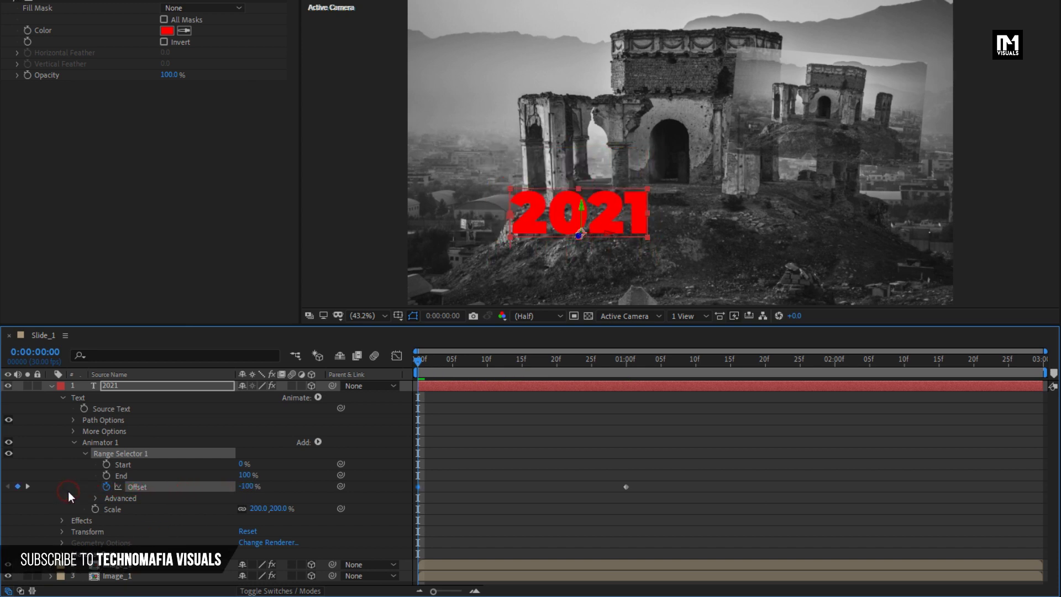
{"action": "left_click_drag", "start_coordinate": [418, 360], "coordinate": [550, 360]}
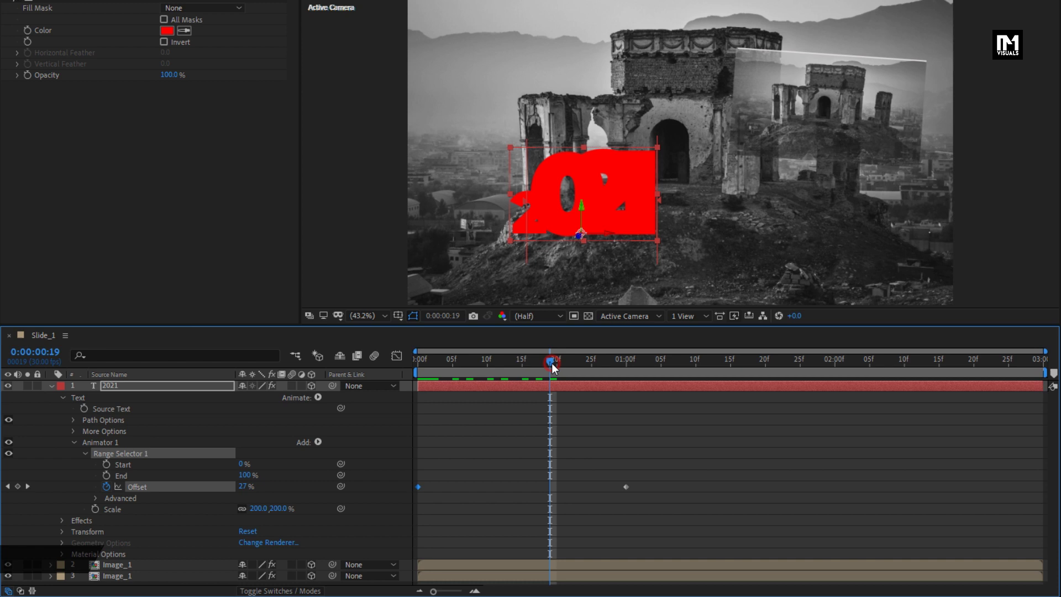
Set the range selector's advanced Shape to Ramp Up, Ease Low to 100% and Randomize Order to On.
{"action": "left_click", "coordinate": [96, 498]}
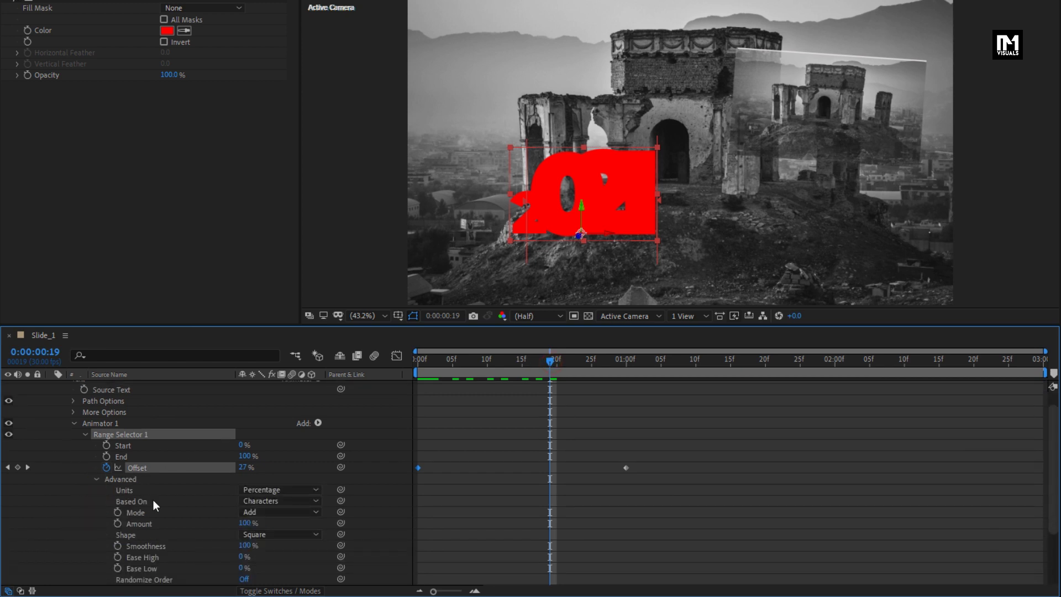
{"action": "scroll", "coordinate": [169, 496], "scroll_direction": "down", "scroll_amount": 3}
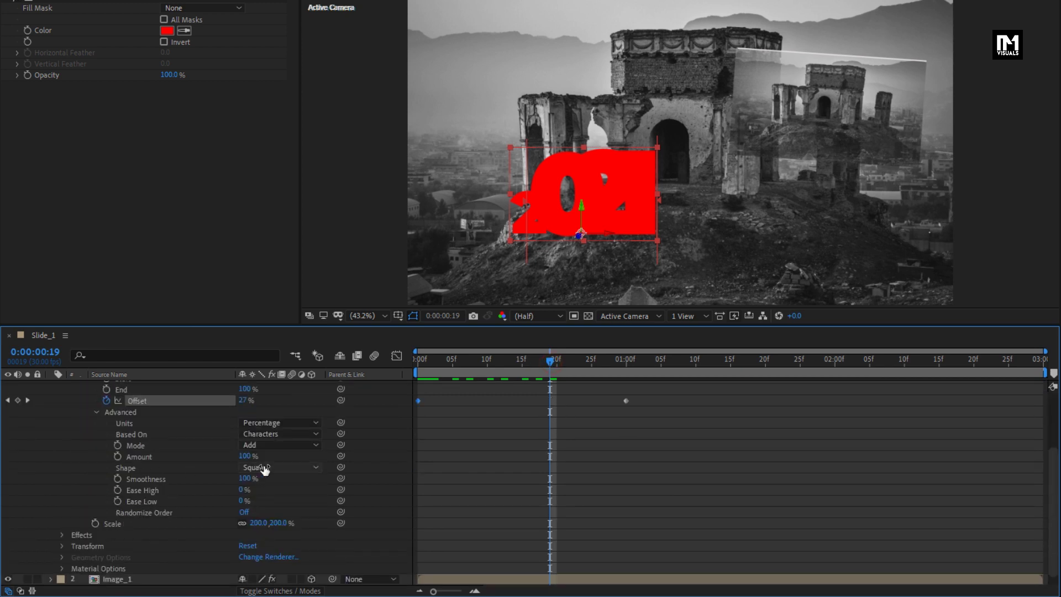
{"action": "left_click", "coordinate": [262, 469]}
{"action": "left_click", "coordinate": [291, 492]}
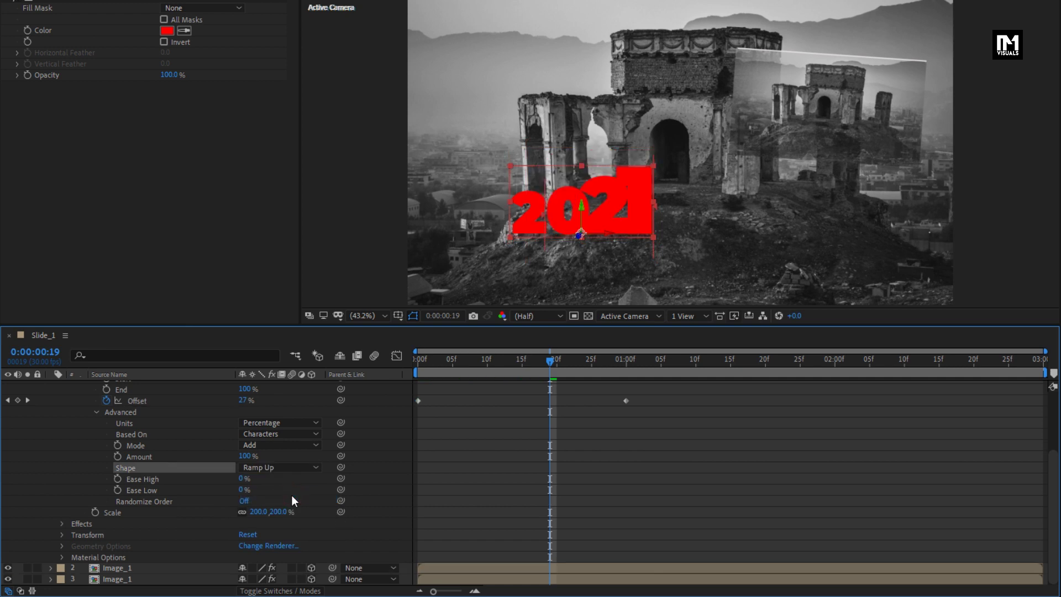
{"action": "type", "text": "100"}
{"action": "key", "text": "Return"}
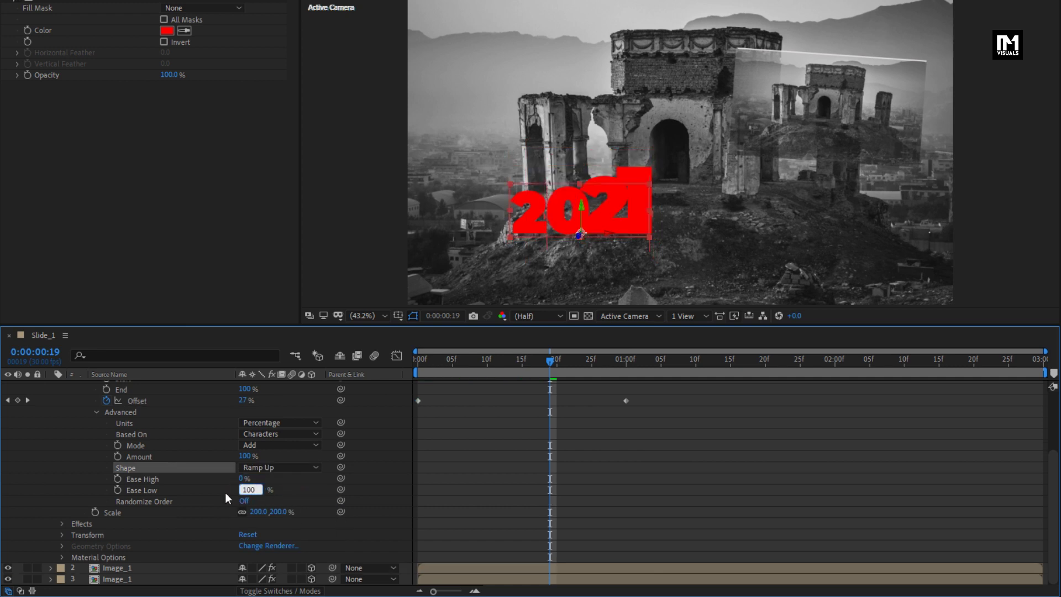
{"action": "left_click", "coordinate": [241, 501]}
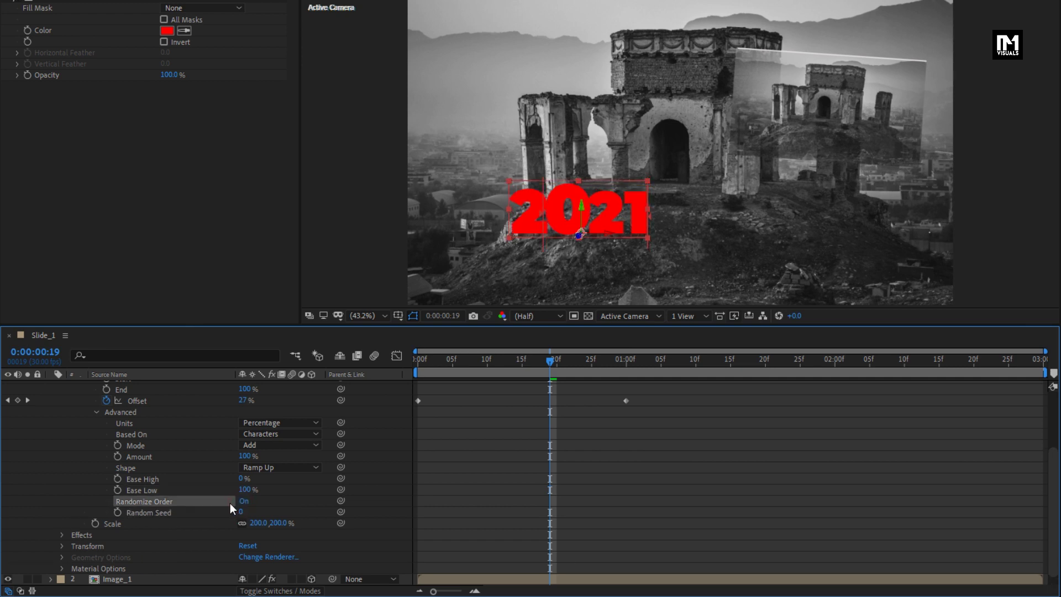
{"action": "left_click_drag", "start_coordinate": [437, 360], "coordinate": [515, 361]}
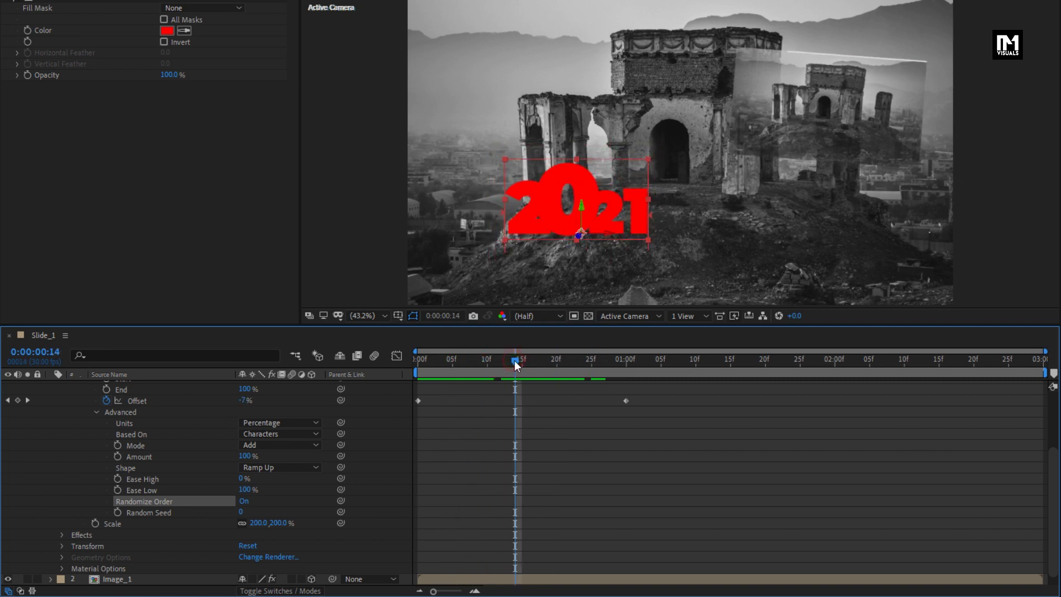
Add an Opacity property to the 2021 text animator and set it to 0%.
{"action": "scroll", "coordinate": [300, 459], "scroll_direction": "up", "scroll_amount": 2}
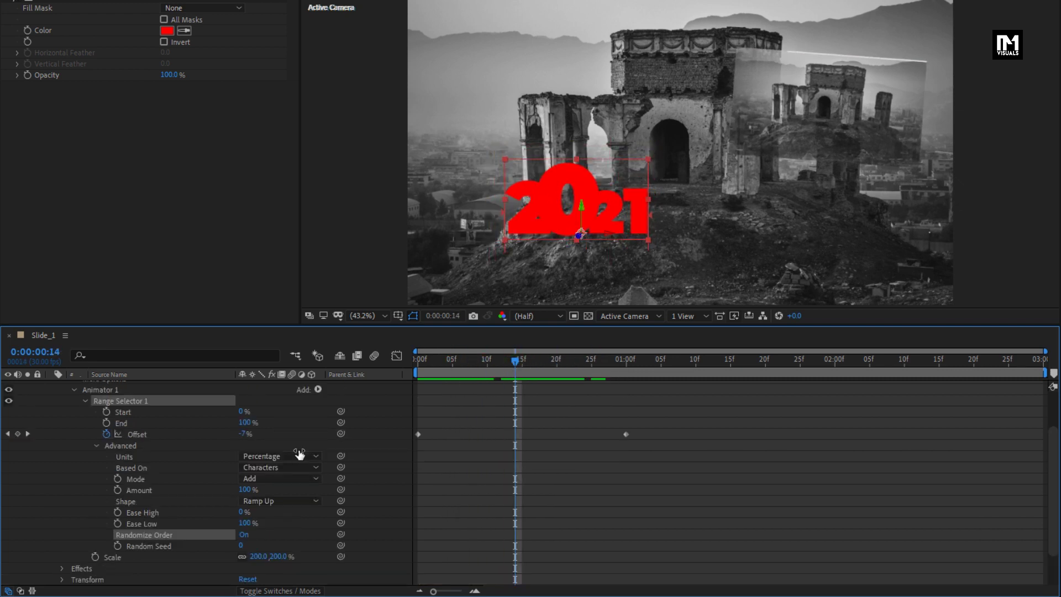
{"action": "left_click", "coordinate": [317, 389]}
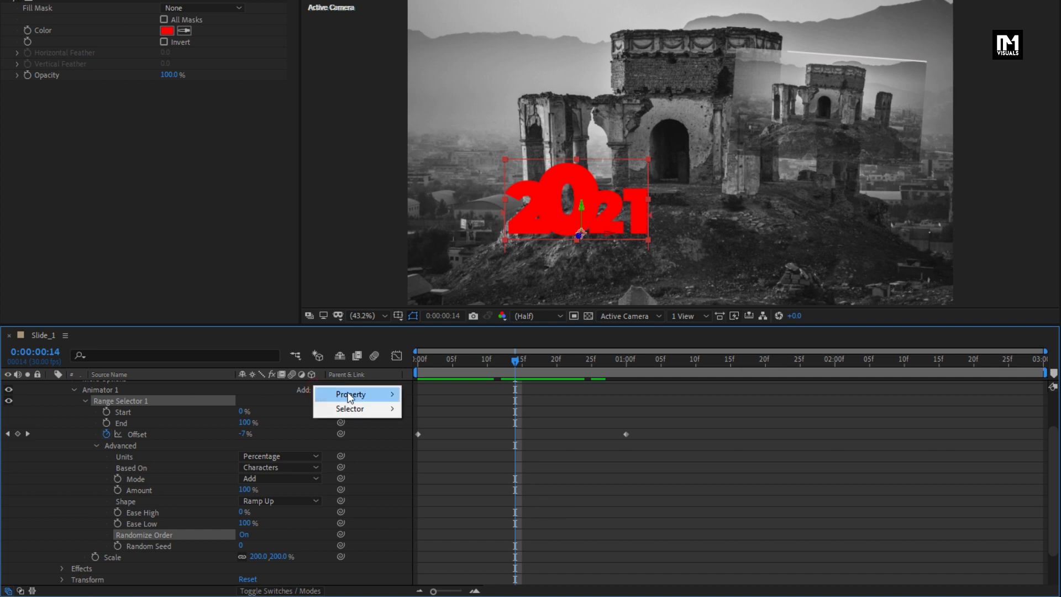
{"action": "mouse_move", "coordinate": [353, 394]}
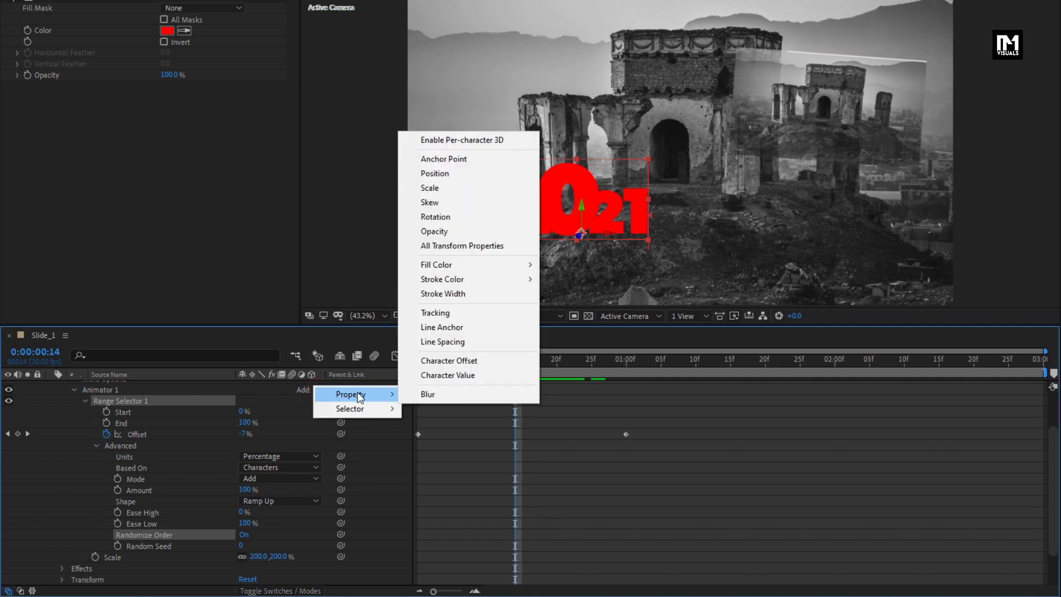
{"action": "left_click", "coordinate": [435, 231]}
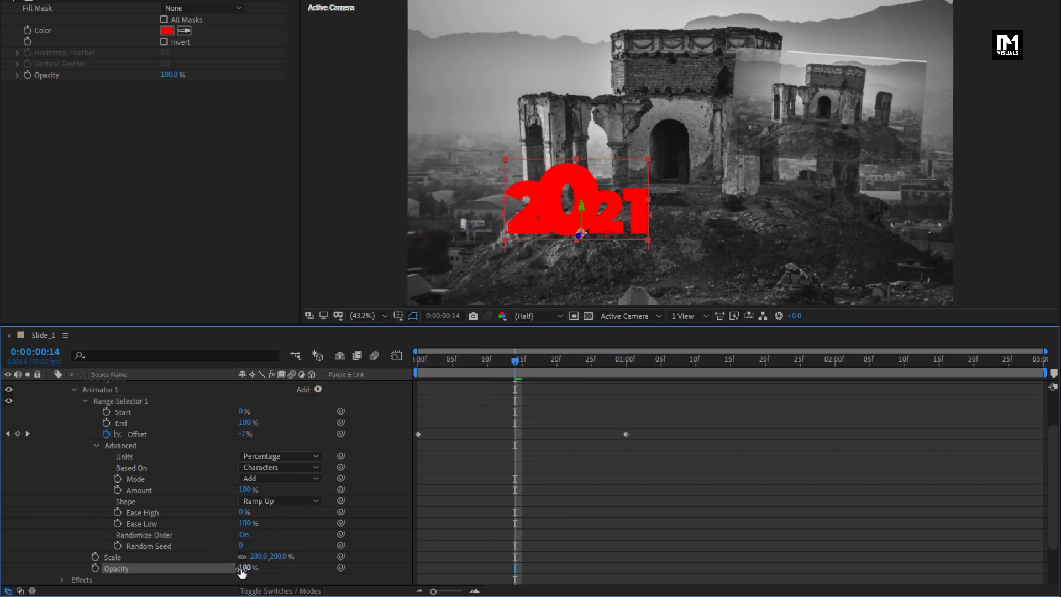
{"action": "left_click_drag", "start_coordinate": [219, 570], "coordinate": [155, 569]}
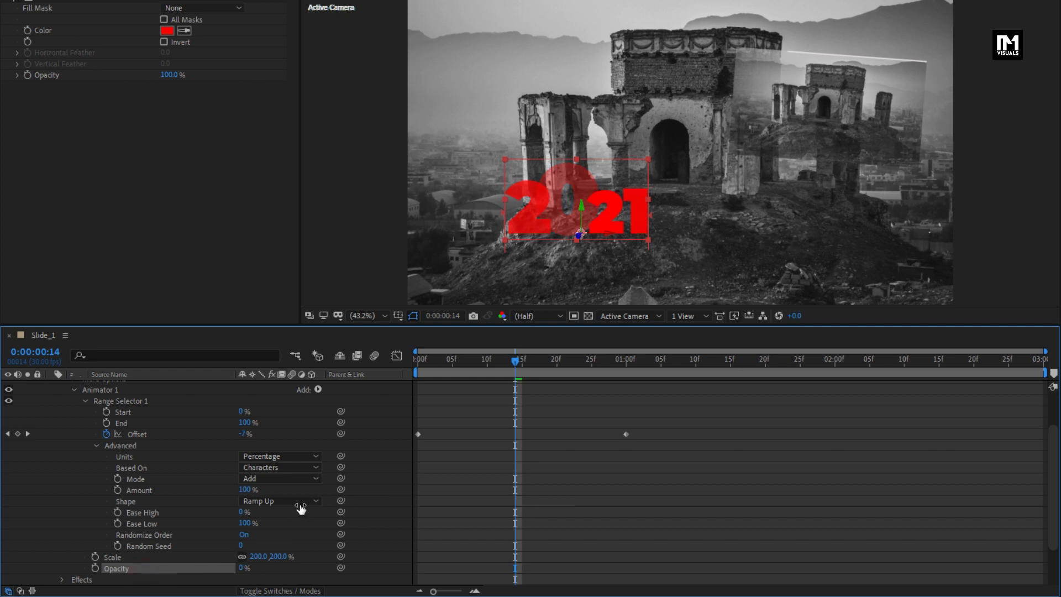
Add a Blur property to the same text animator, set it to 120, and preview the reveal.
{"action": "left_click", "coordinate": [317, 389]}
{"action": "mouse_move", "coordinate": [363, 396]}
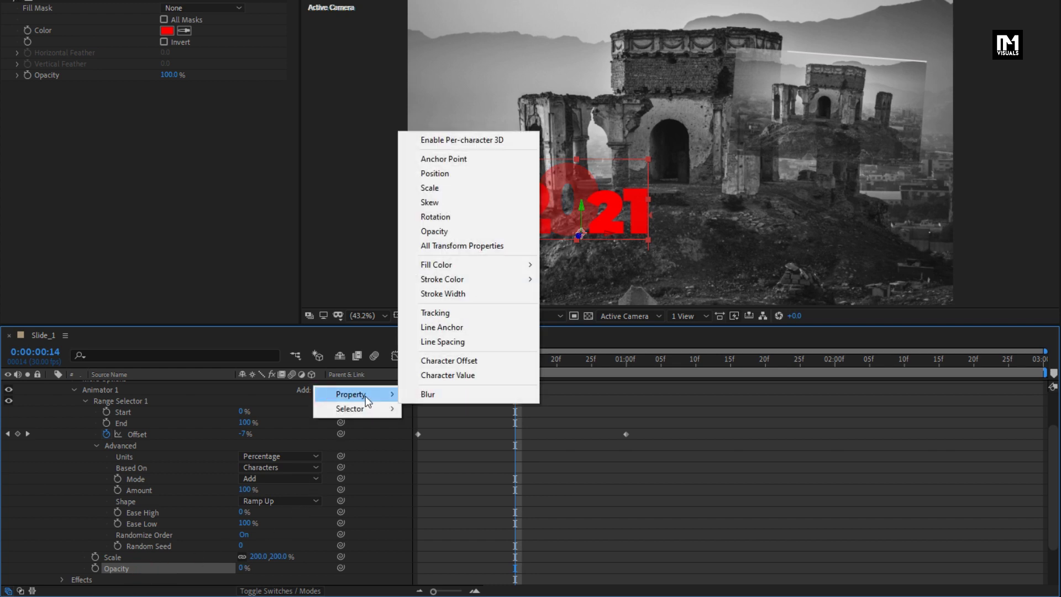
{"action": "left_click", "coordinate": [428, 394]}
{"action": "scroll", "coordinate": [287, 516], "scroll_direction": "down", "scroll_amount": 2}
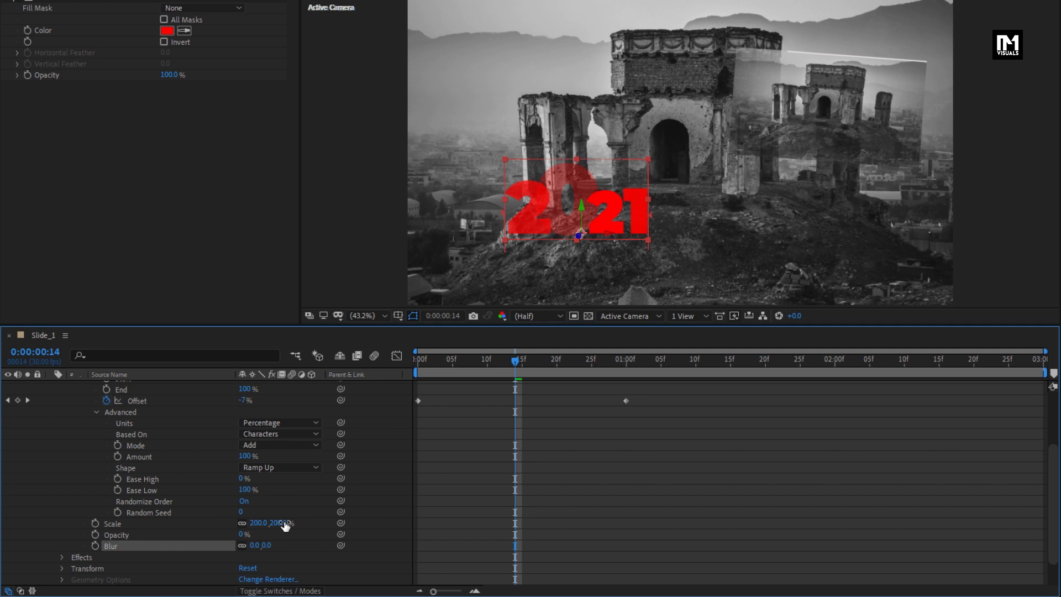
{"action": "type", "text": "120"}
{"action": "key", "text": "Return"}
{"action": "left_click_drag", "start_coordinate": [418, 362], "coordinate": [565, 361]}
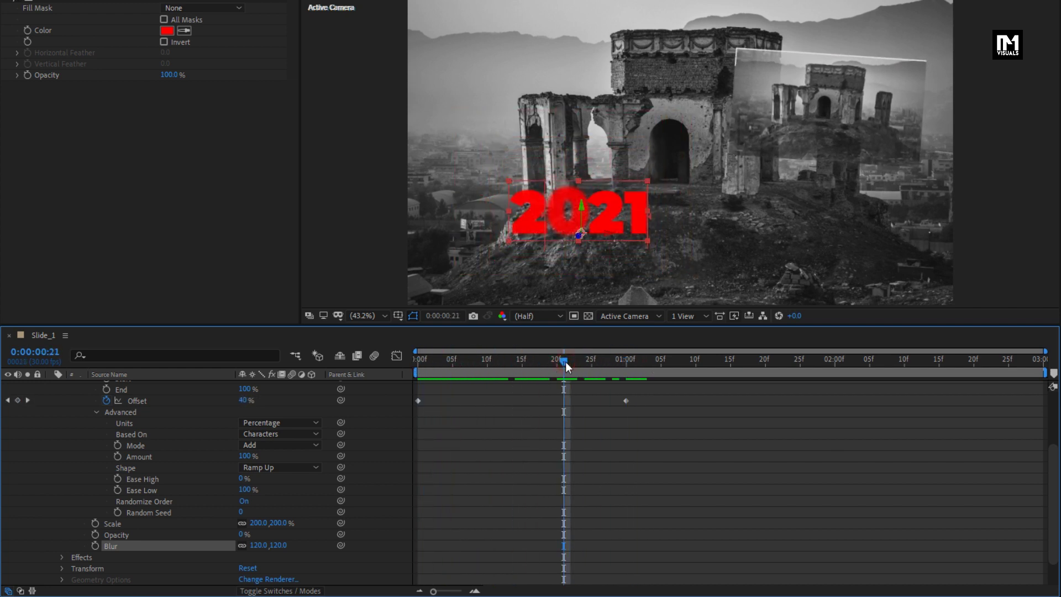
Apply Easy Ease to both Offset keyframes of the 2021 text and preview the eased animation.
{"action": "scroll", "coordinate": [502, 402], "scroll_direction": "up", "scroll_amount": 4}
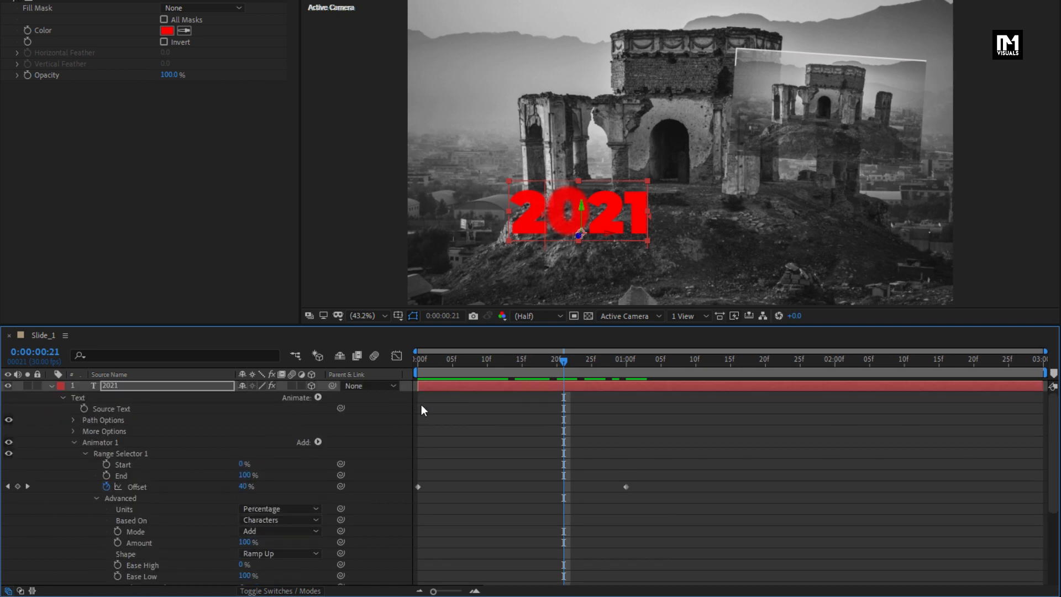
{"action": "left_click", "coordinate": [131, 386]}
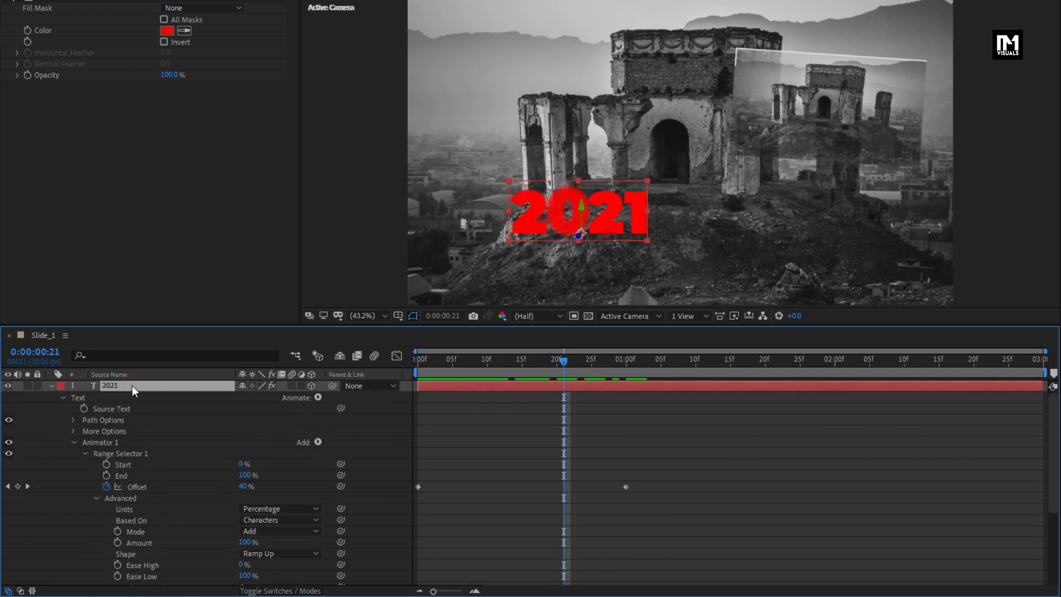
{"action": "left_click", "coordinate": [625, 486]}
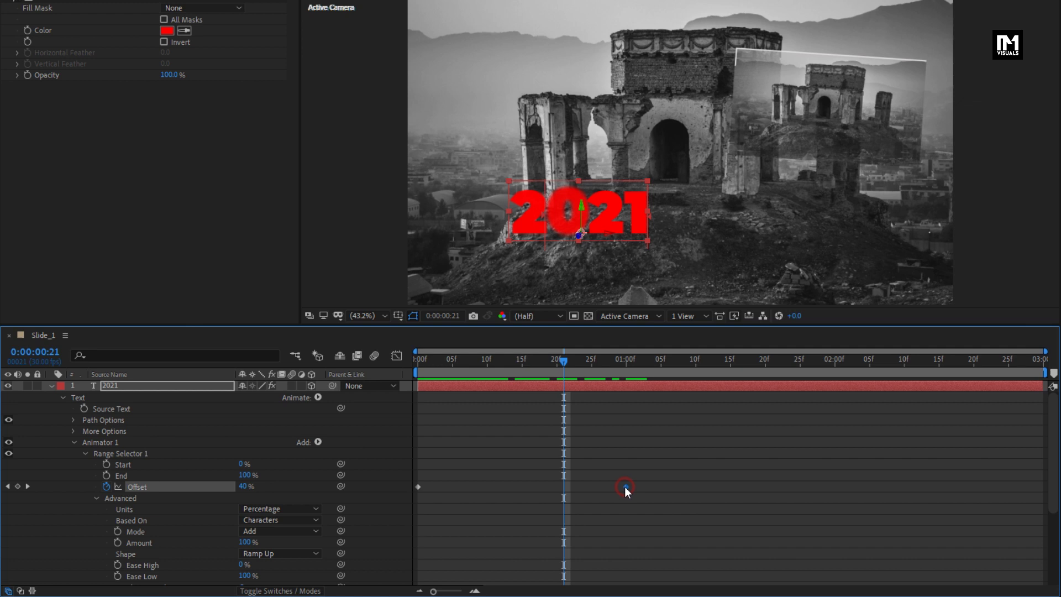
{"action": "left_click_drag", "start_coordinate": [571, 365], "coordinate": [641, 359]}
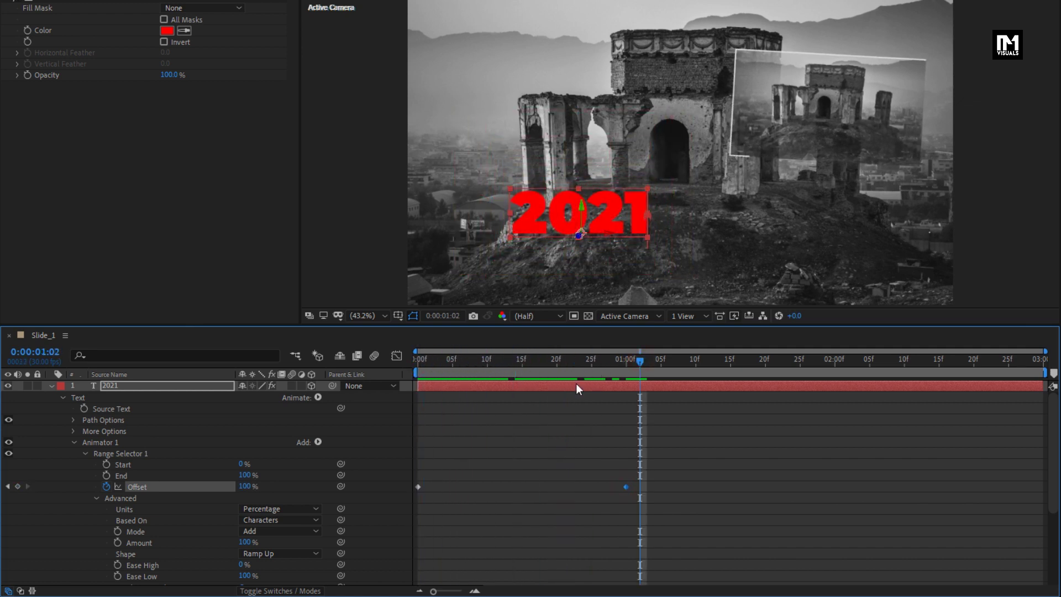
{"action": "left_click_drag", "start_coordinate": [635, 479], "coordinate": [418, 503]}
{"action": "right_click", "coordinate": [416, 490]}
{"action": "mouse_move", "coordinate": [478, 482]}
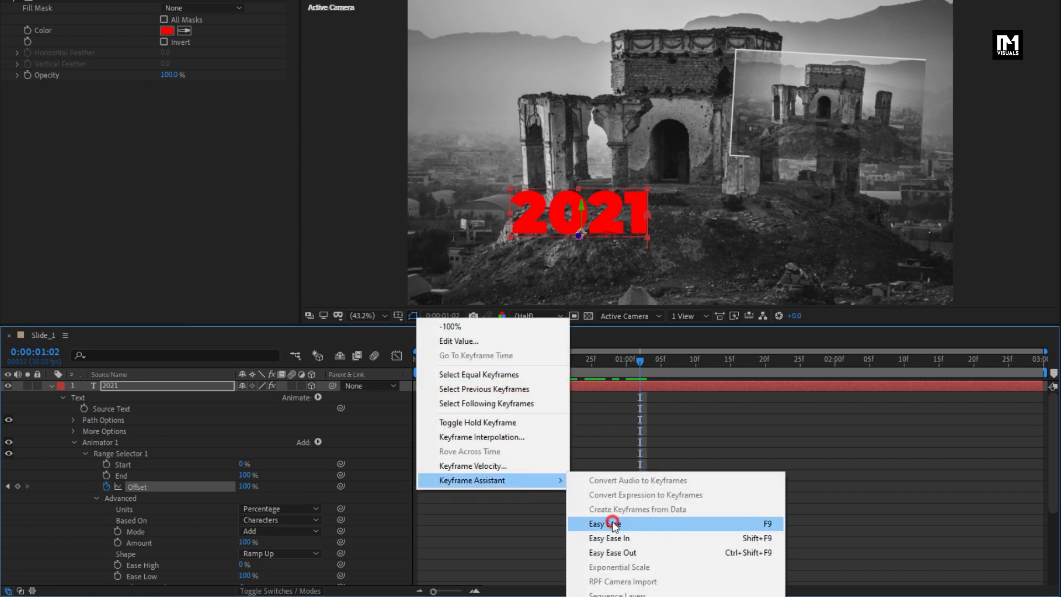
{"action": "left_click", "coordinate": [612, 521]}
{"action": "left_click_drag", "start_coordinate": [426, 361], "coordinate": [591, 360]}
Reshape the Offset speed graph so the speed peaks early and slows gradually into the last keyframe, and preview it.
{"action": "left_click", "coordinate": [396, 355]}
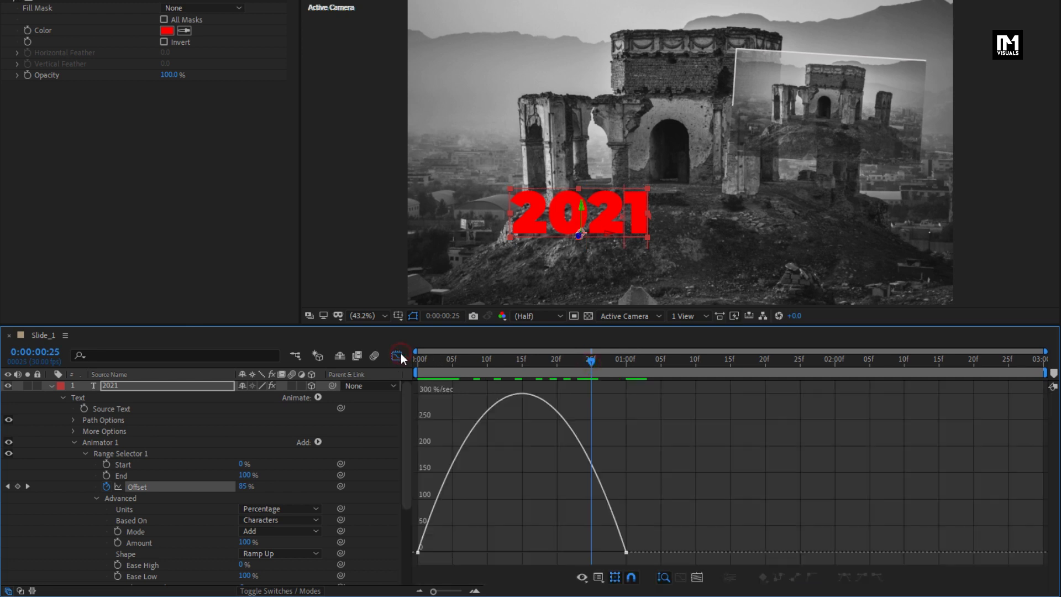
{"action": "left_click", "coordinate": [625, 551]}
{"action": "left_click_drag", "start_coordinate": [591, 552], "coordinate": [538, 552]}
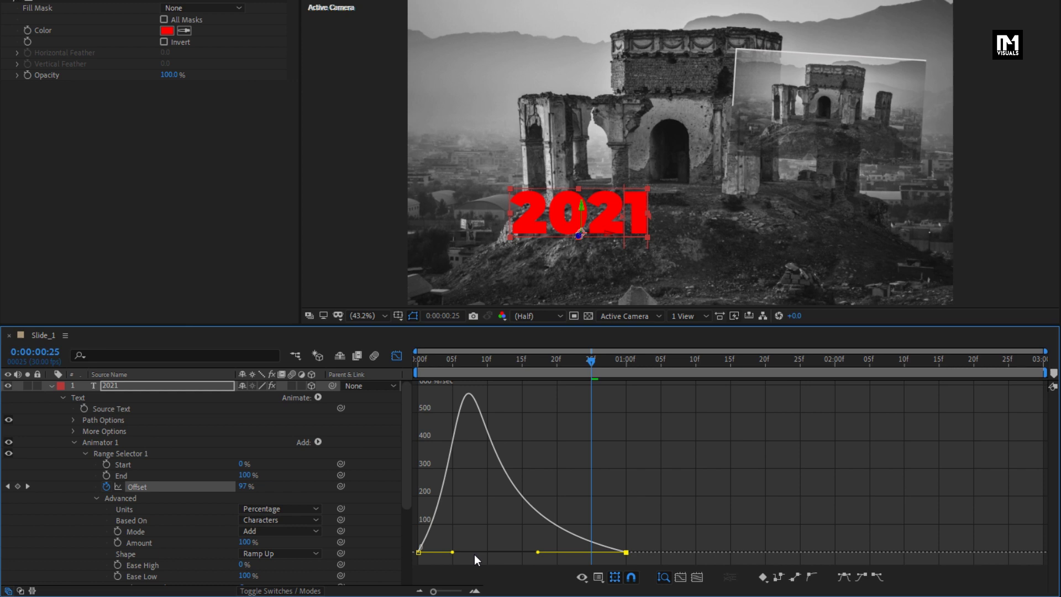
{"action": "left_click_drag", "start_coordinate": [447, 553], "coordinate": [436, 552]}
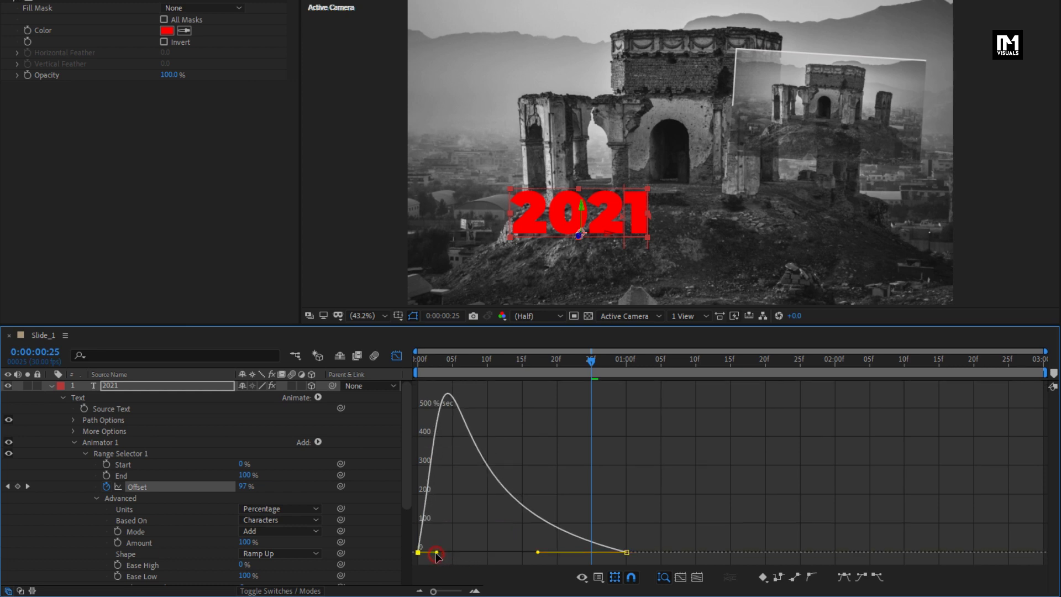
{"action": "left_click", "coordinate": [420, 361]}
{"action": "left_click_drag", "start_coordinate": [421, 364], "coordinate": [660, 363]}
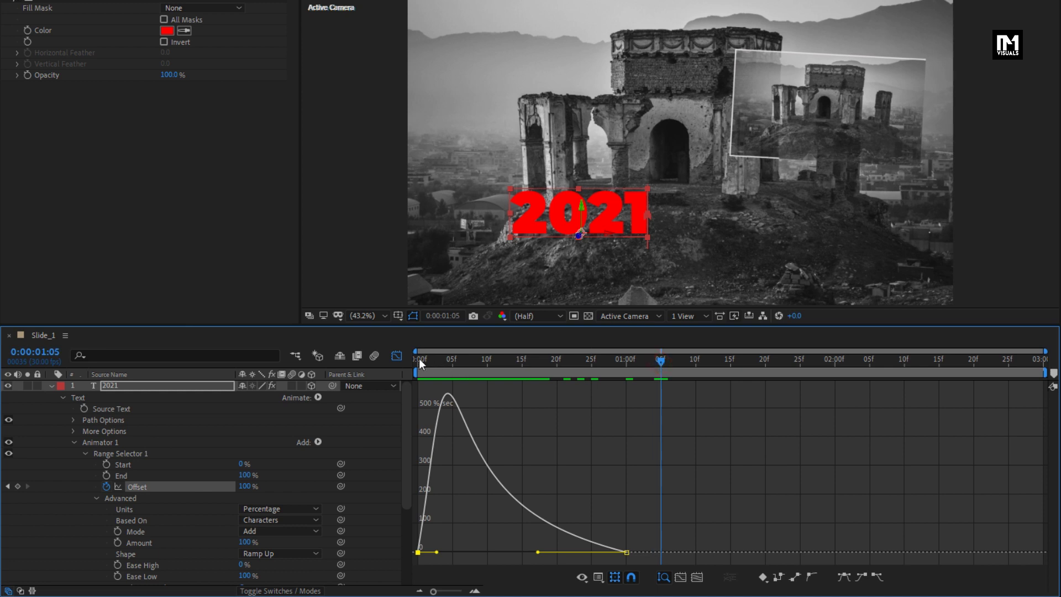
{"action": "left_click", "coordinate": [395, 355]}
Collapse and duplicate the 2021 text layer, and change the copy's Fill color to white.
{"action": "left_click", "coordinate": [164, 387]}
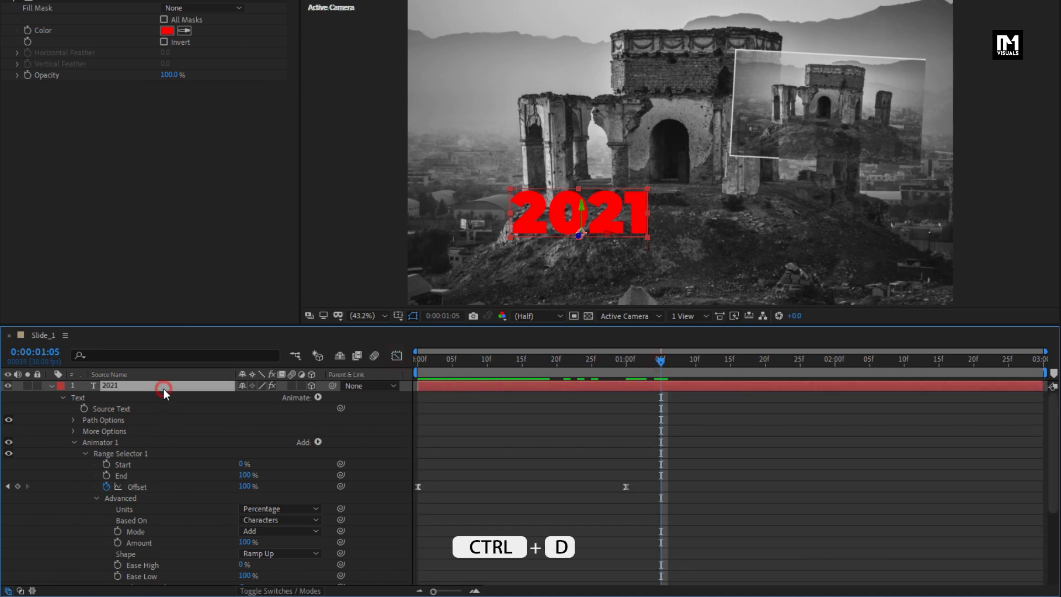
{"action": "left_click", "coordinate": [52, 386]}
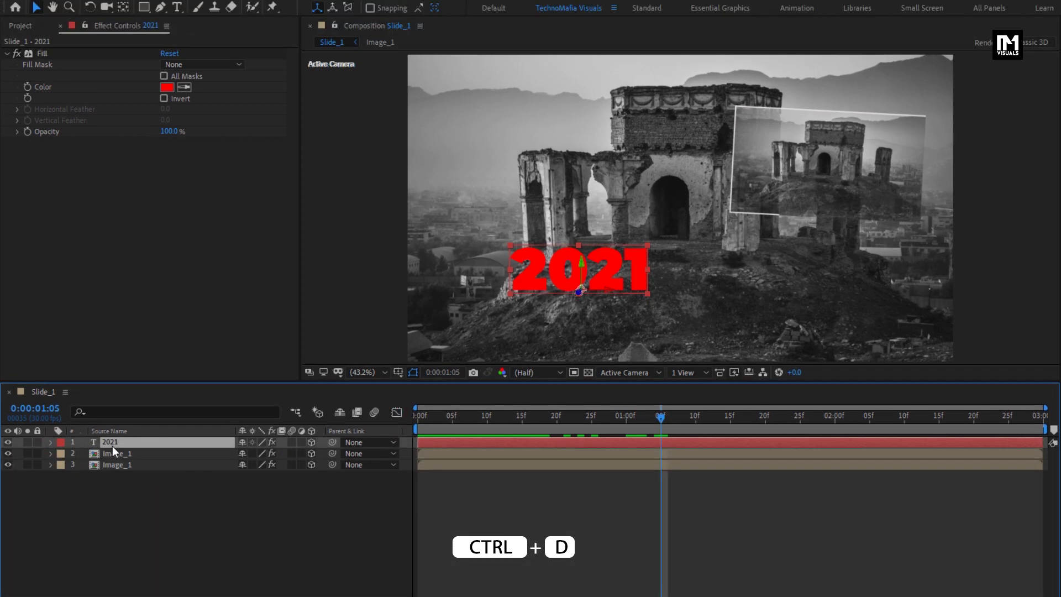
{"action": "key", "text": "ctrl+d"}
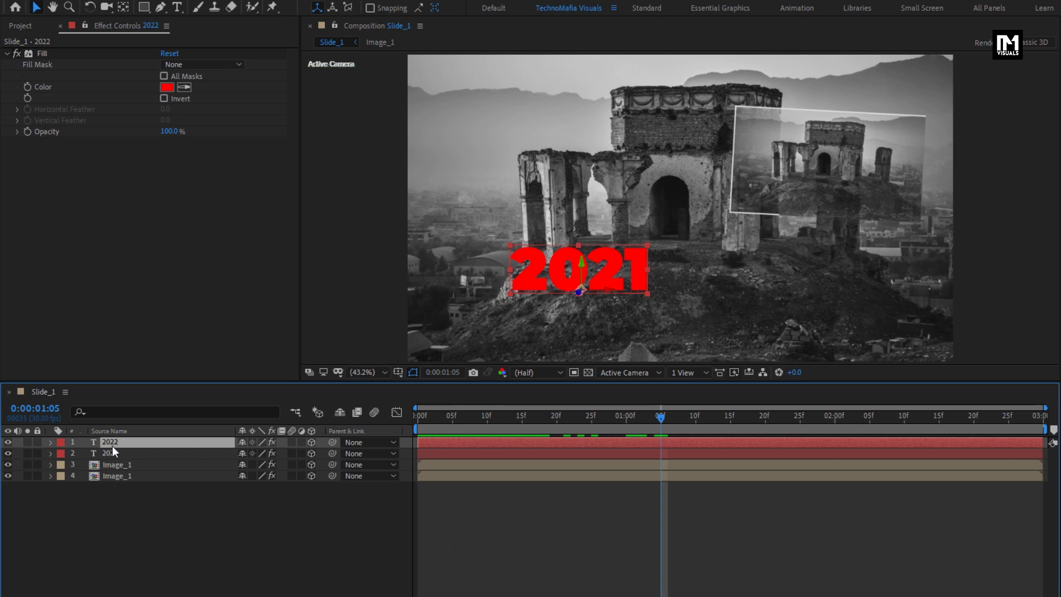
{"action": "left_click", "coordinate": [165, 87]}
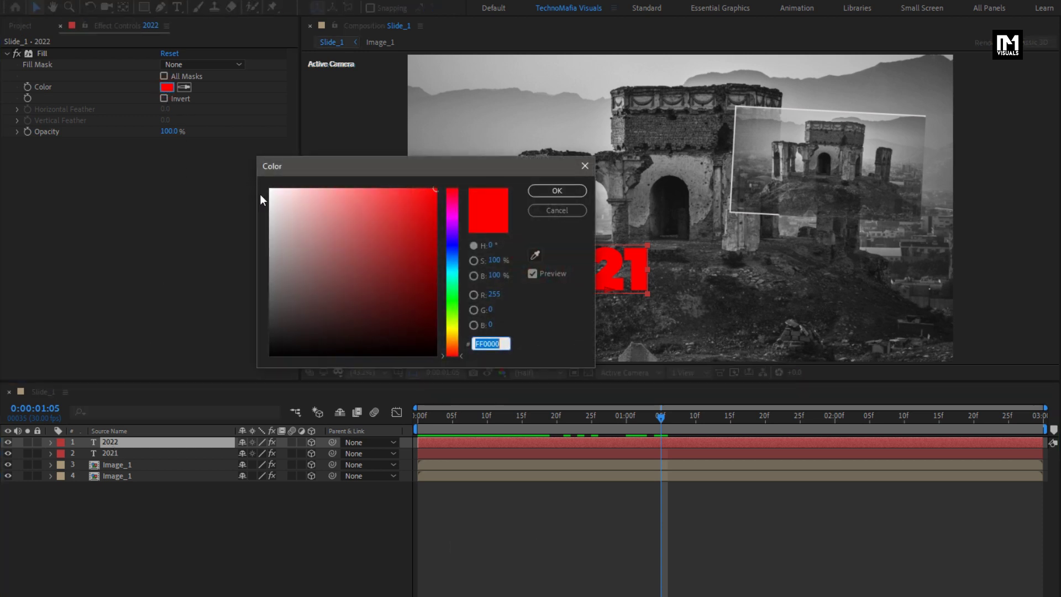
{"action": "left_click_drag", "start_coordinate": [270, 190], "coordinate": [201, 170]}
{"action": "left_click", "coordinate": [556, 190]}
Move the white text copy below and to the right of the red 2021 and replace its text with Position.
{"action": "left_click_drag", "start_coordinate": [597, 272], "coordinate": [697, 317]}
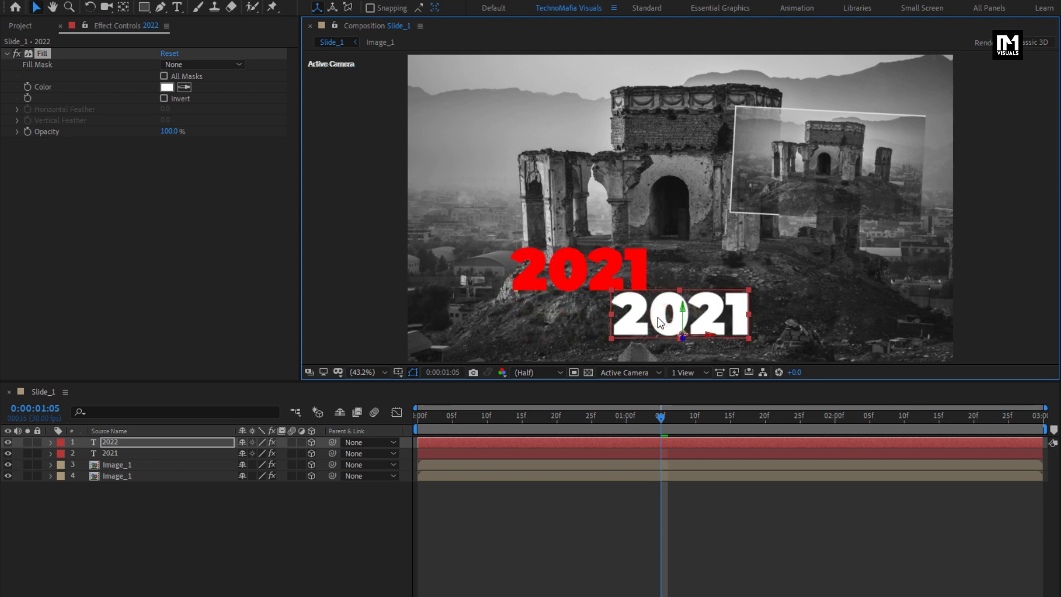
{"action": "double_click", "coordinate": [657, 316]}
{"action": "type", "text": "Po"}
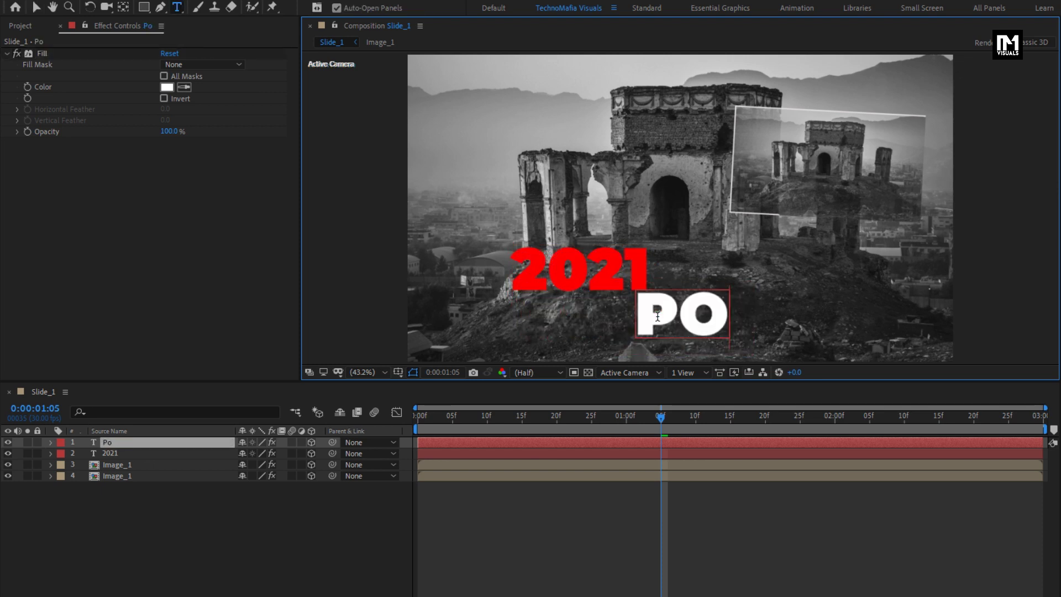
{"action": "type", "text": "sition"}
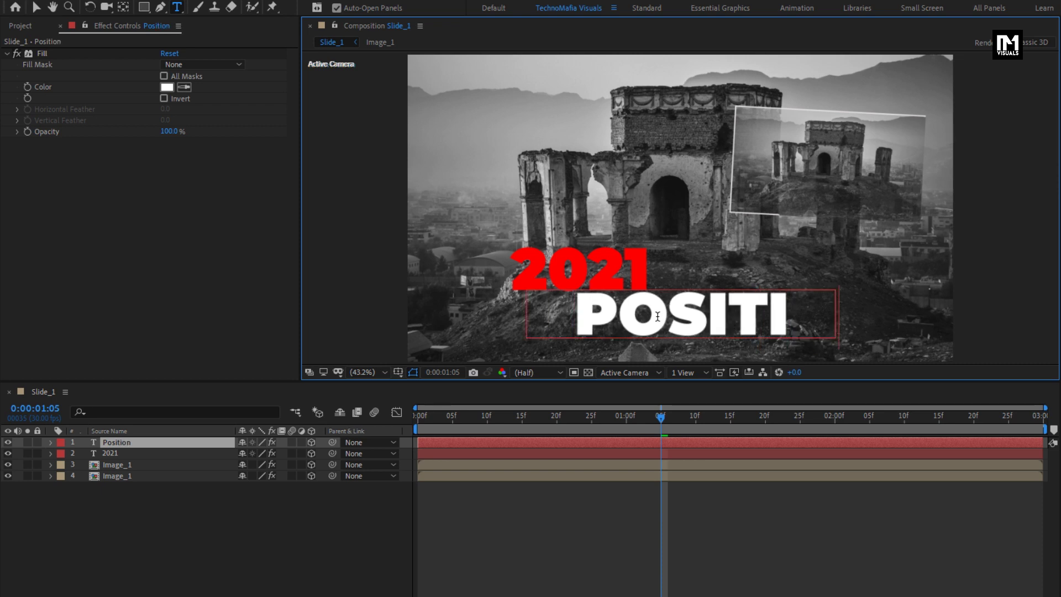
Change the Position title's font style to ExtraBold and nudge it slightly left beneath 2021.
{"action": "key", "text": "Escape"}
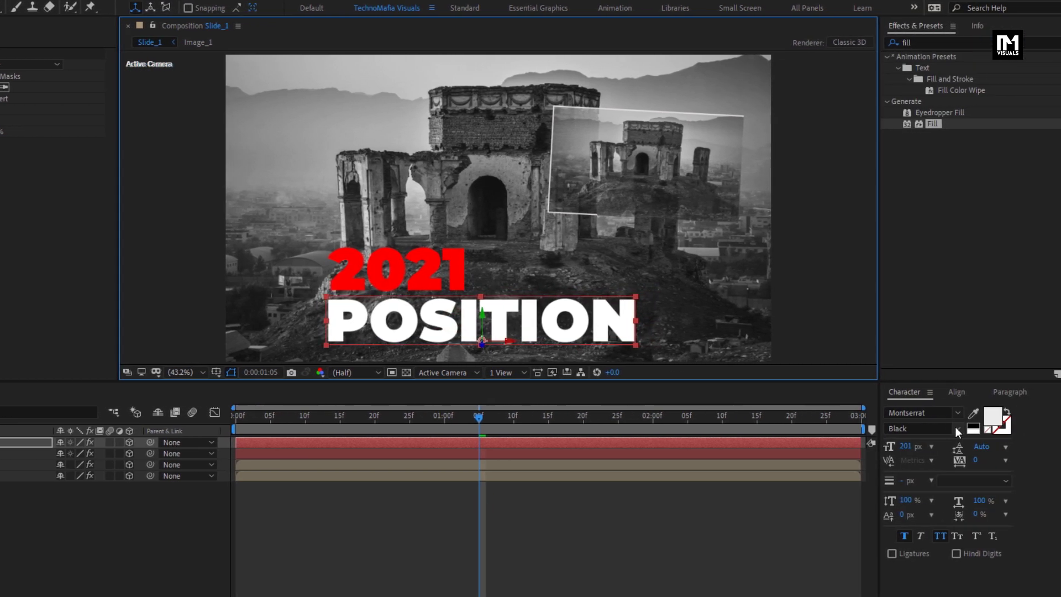
{"action": "left_click", "coordinate": [959, 427]}
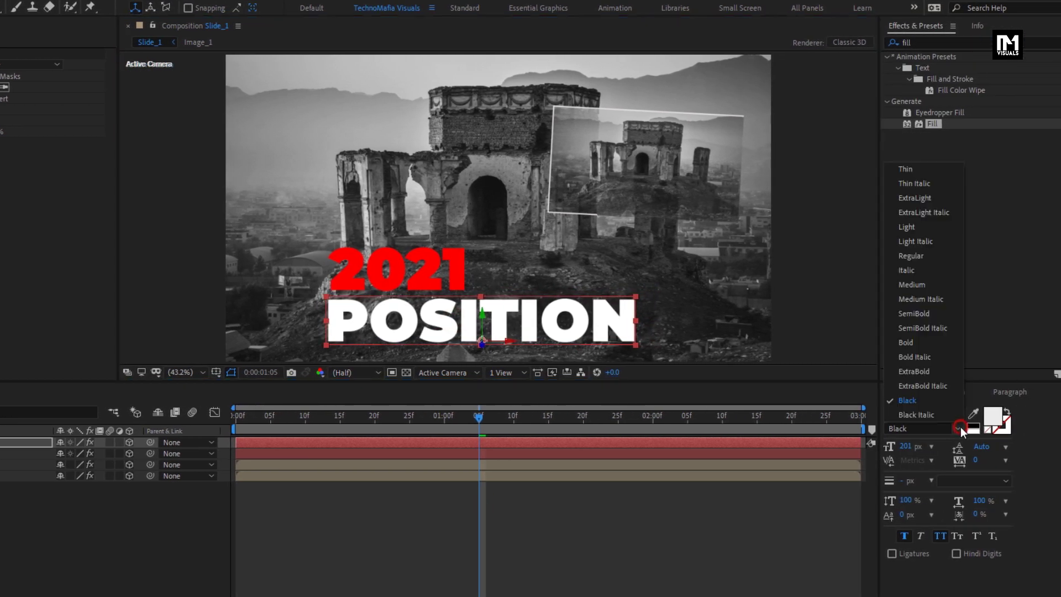
{"action": "left_click", "coordinate": [922, 374]}
{"action": "left_click_drag", "start_coordinate": [441, 324], "coordinate": [436, 325]}
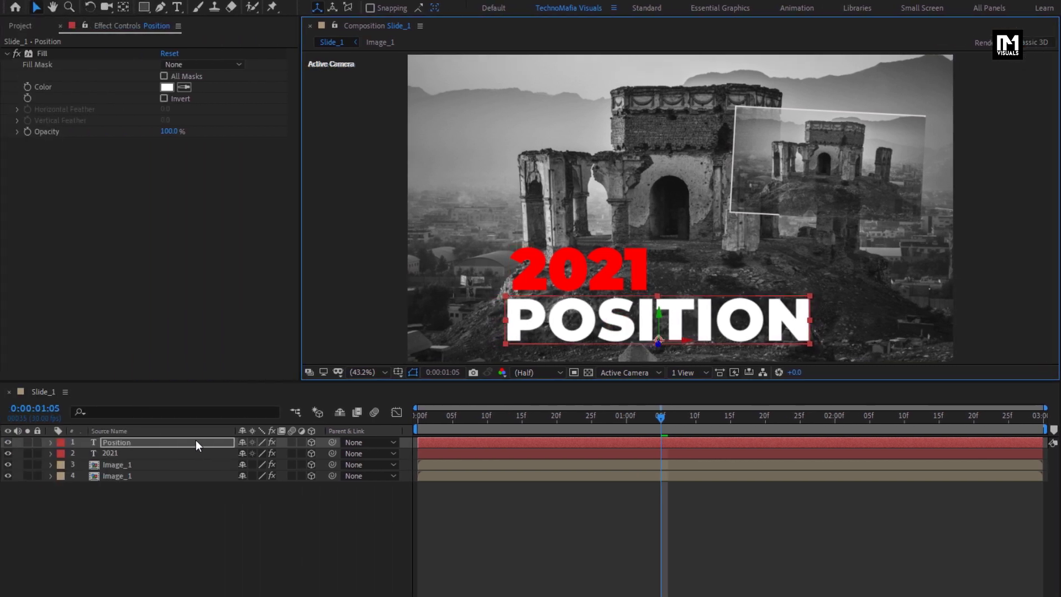
Show the Position title's keyframes, move its last Offset keyframe to about 0:00:01:24, and go to 0:00:00:05.
{"action": "left_click", "coordinate": [196, 440]}
{"action": "key", "text": "u"}
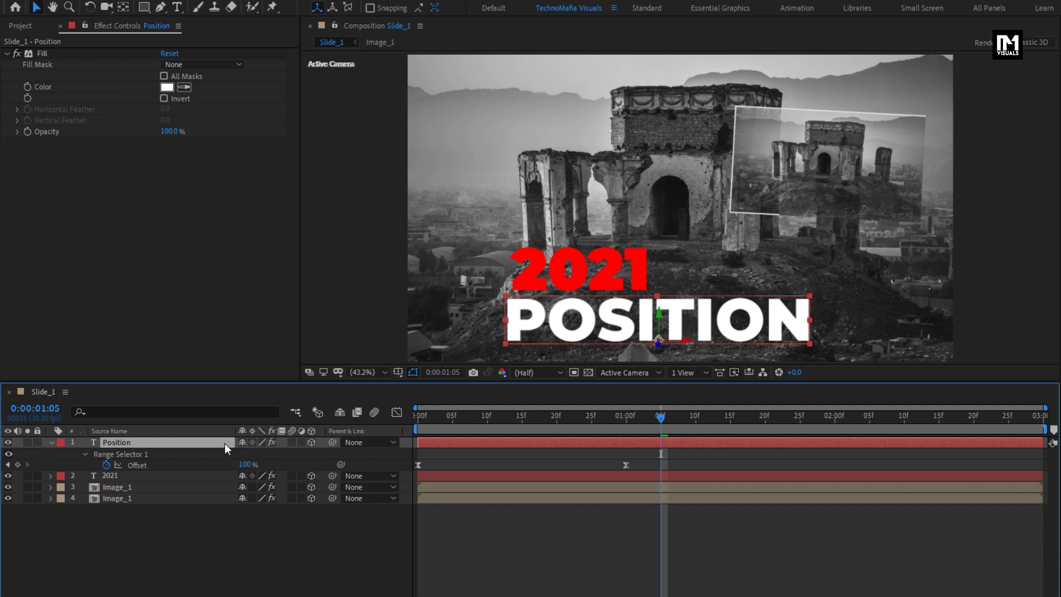
{"action": "left_click_drag", "start_coordinate": [626, 465], "coordinate": [792, 464]}
{"action": "left_click", "coordinate": [449, 417]}
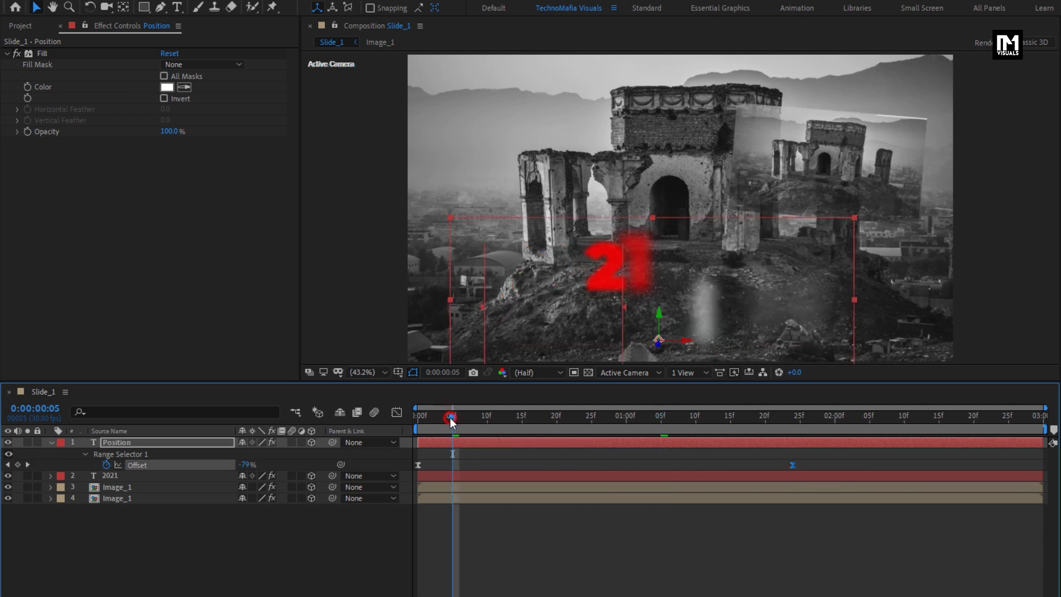
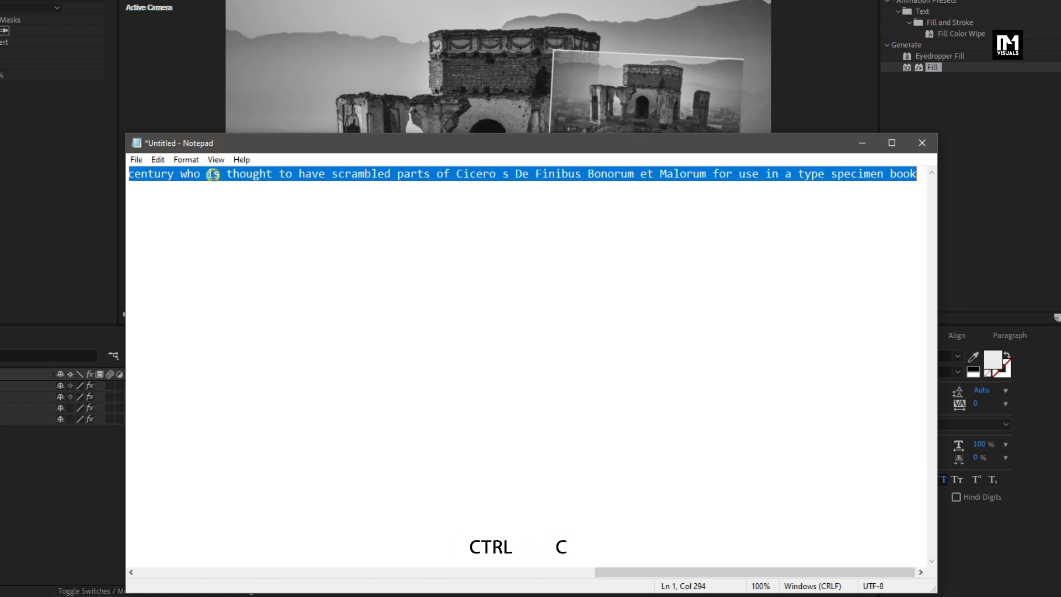
Copy the Lorem ipsum passage from Notepad and paste it into a new paragraph text box over the image's upper-left area.
{"action": "right_click", "coordinate": [212, 175]}
{"action": "left_click", "coordinate": [246, 219]}
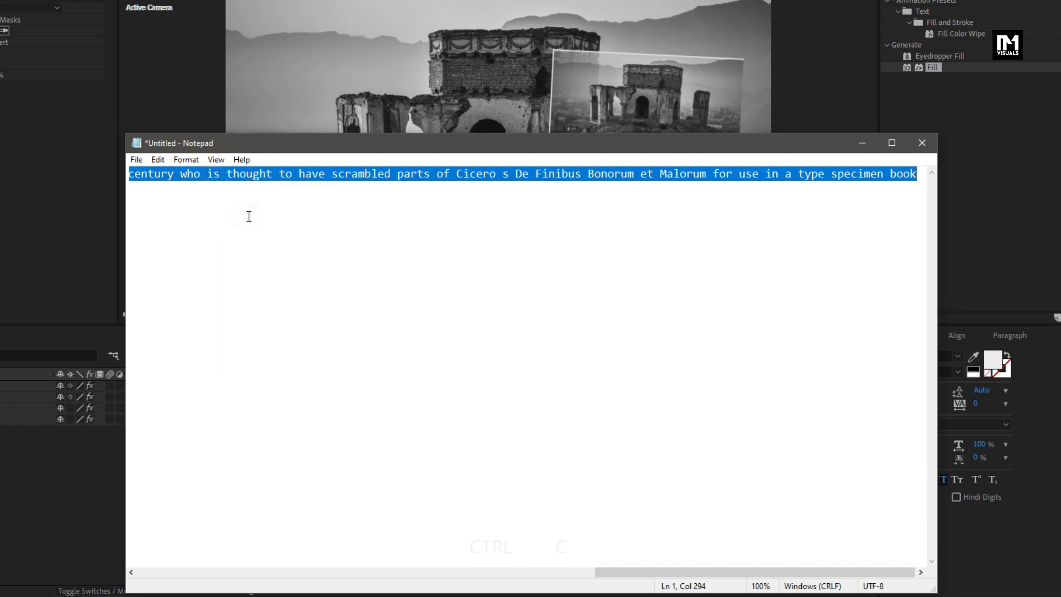
{"action": "left_click", "coordinate": [855, 142]}
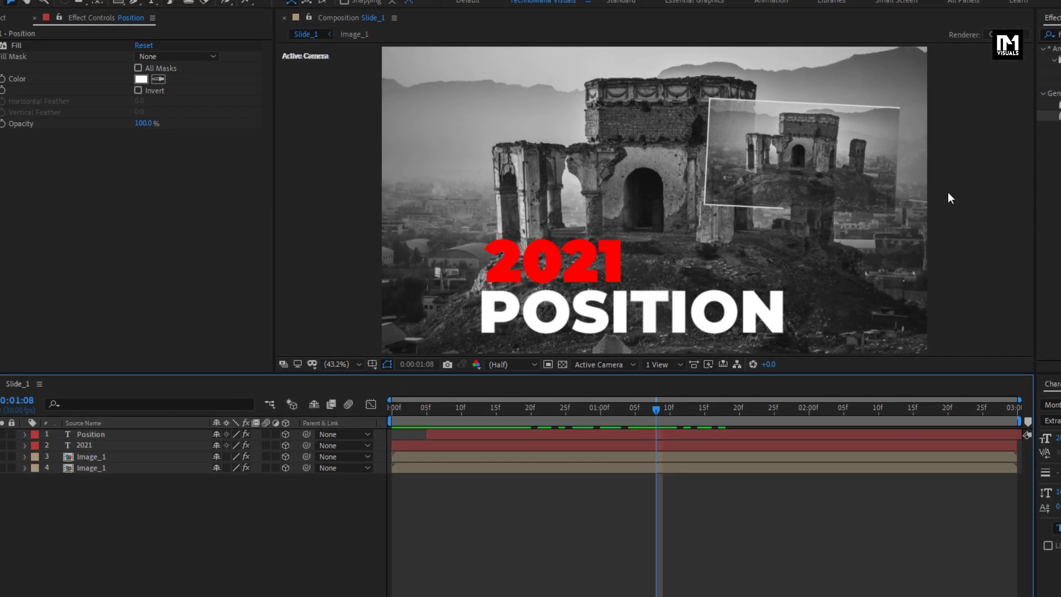
{"action": "left_click", "coordinate": [176, 9]}
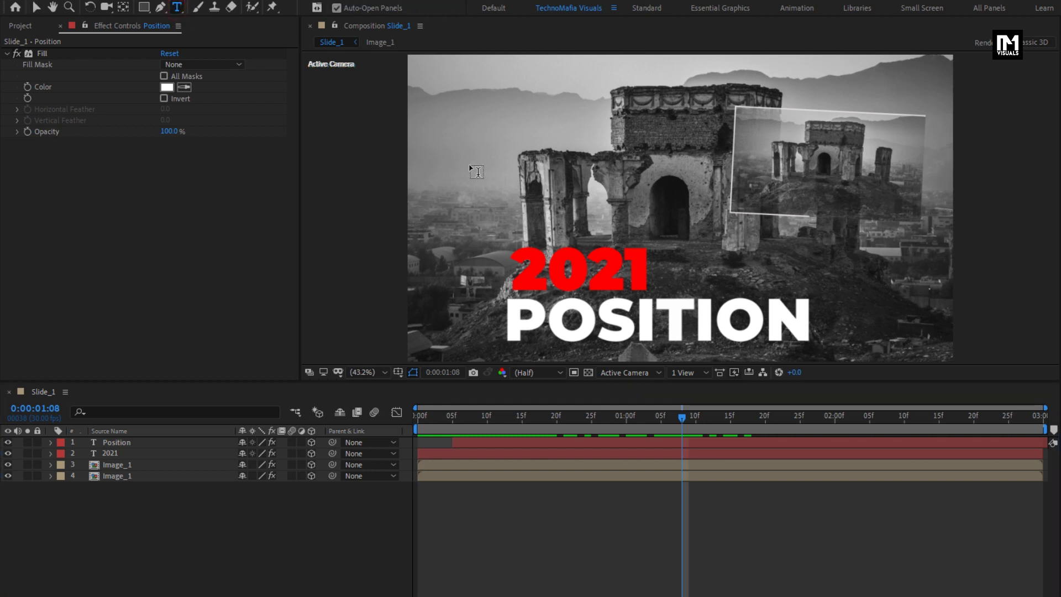
{"action": "left_click_drag", "start_coordinate": [449, 111], "coordinate": [641, 198]}
{"action": "key", "text": "ctrl+v"}
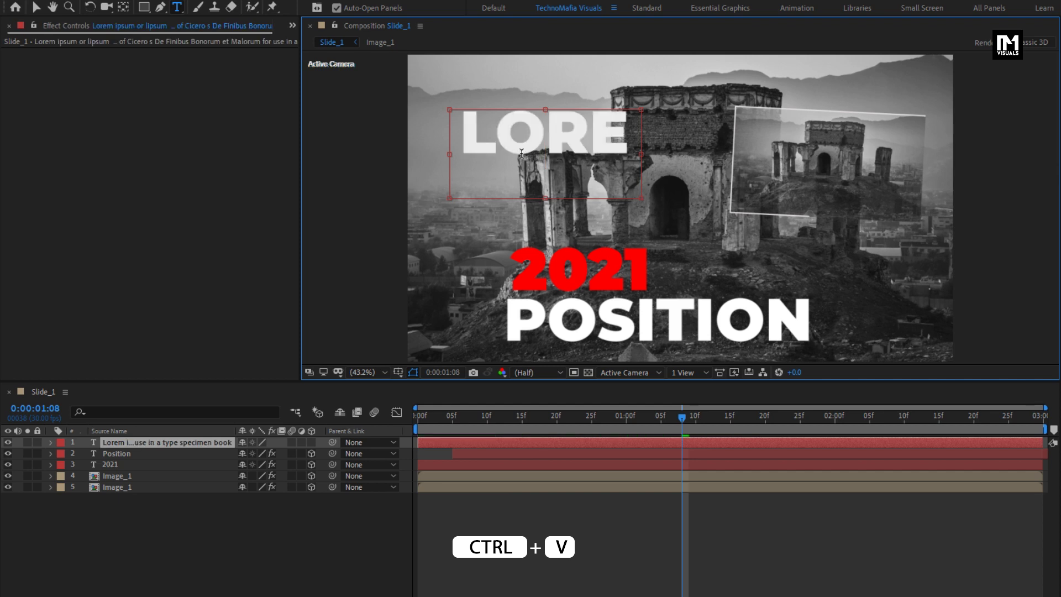
Format the pasted Lorem ipsum paragraph in Allura Regular at 40 px.
{"action": "double_click", "coordinate": [521, 153]}
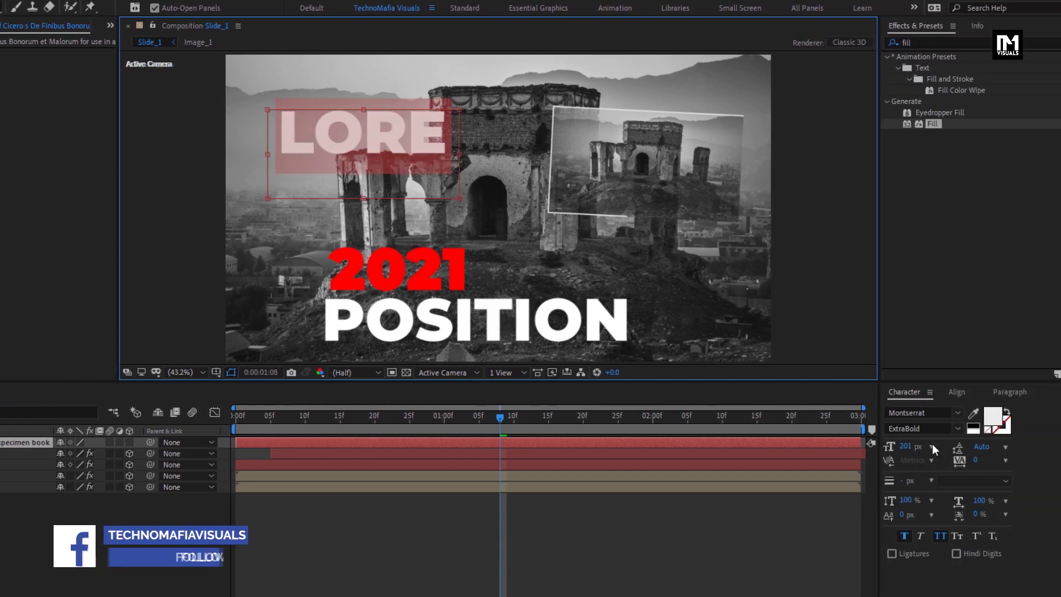
{"action": "left_click", "coordinate": [958, 428]}
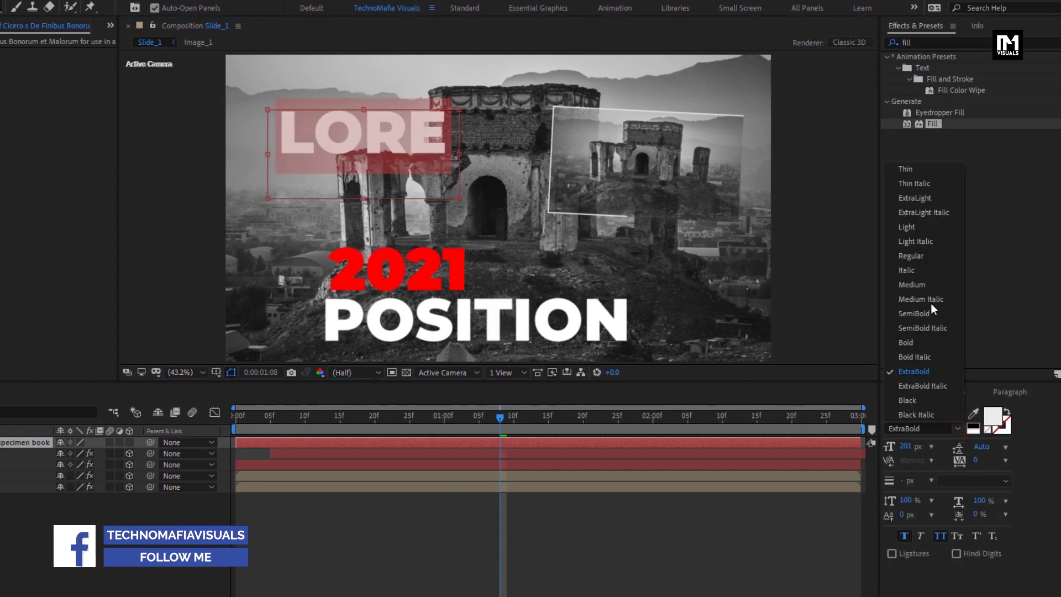
{"action": "left_click", "coordinate": [913, 257]}
{"action": "left_click_drag", "start_coordinate": [911, 454], "coordinate": [801, 454]}
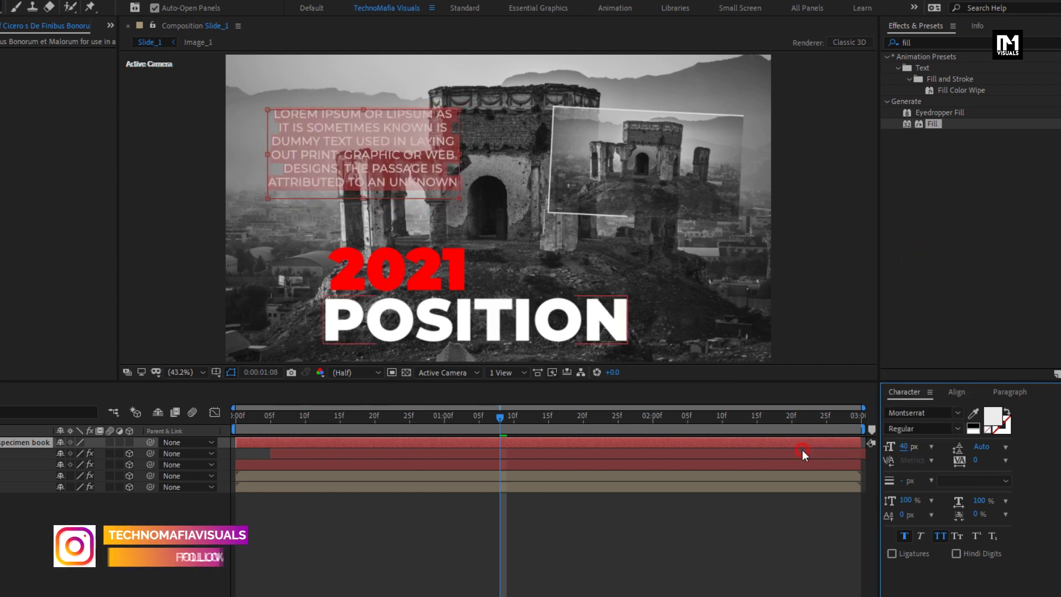
{"action": "left_click", "coordinate": [927, 414]}
{"action": "type", "text": "a"}
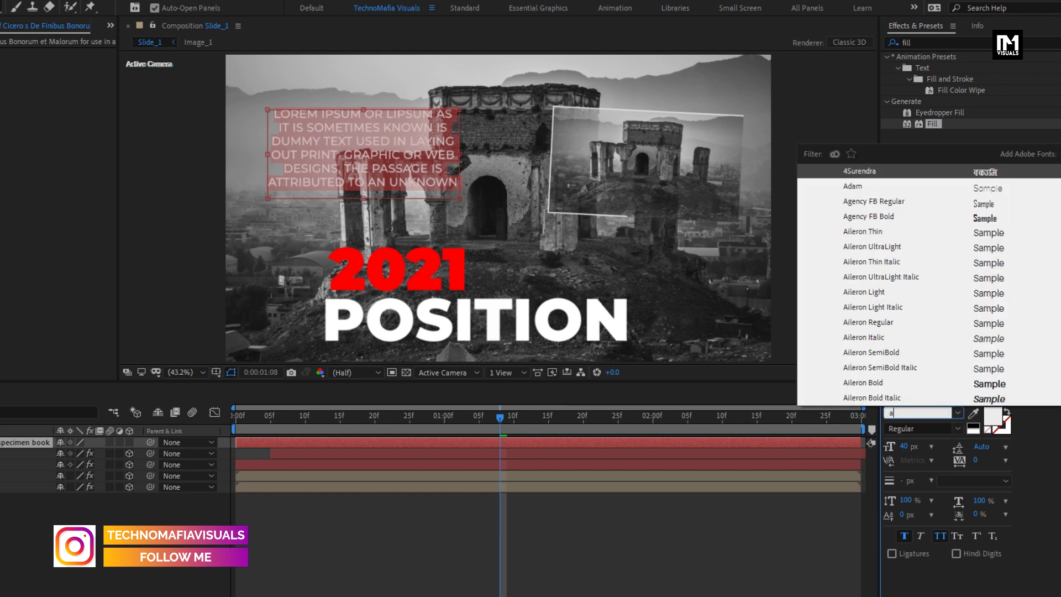
{"action": "type", "text": "ll"}
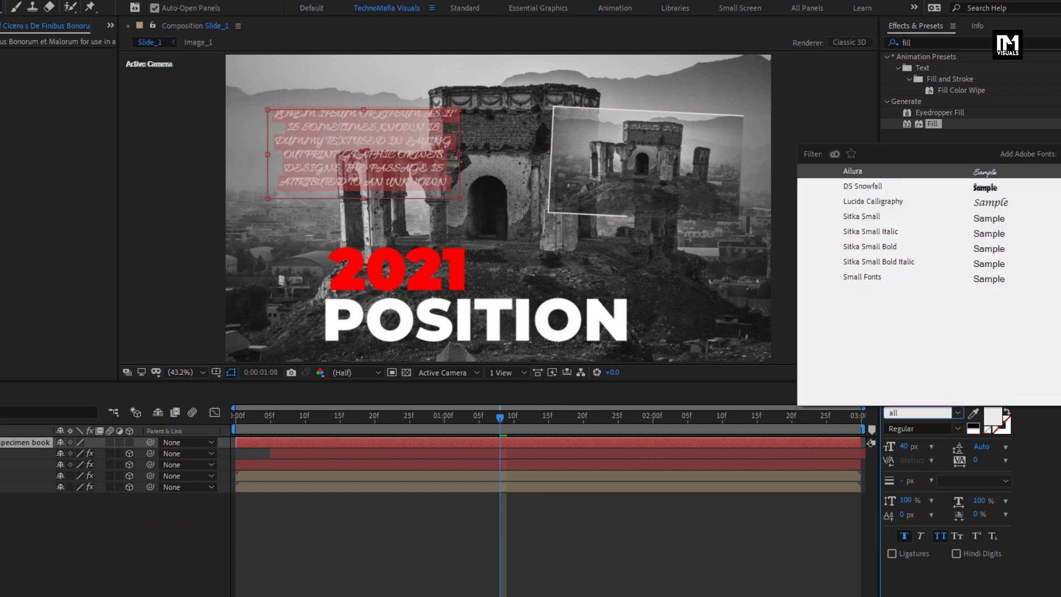
{"action": "left_click", "coordinate": [860, 176]}
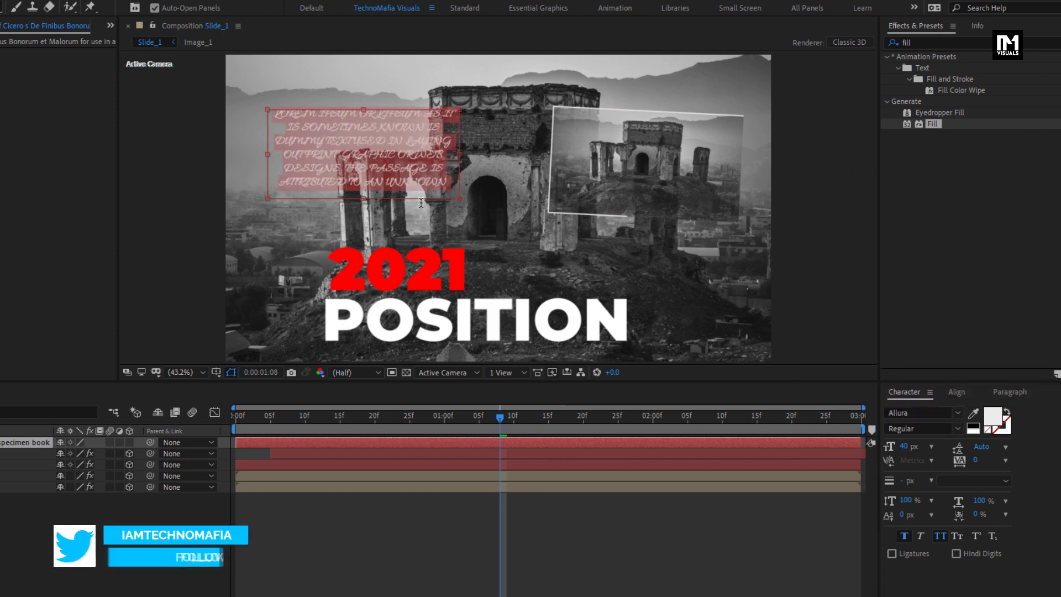
Turn off All Caps for the paragraph, and fit its text box and place it beneath the small framed image.
{"action": "left_click_drag", "start_coordinate": [363, 200], "coordinate": [362, 233]}
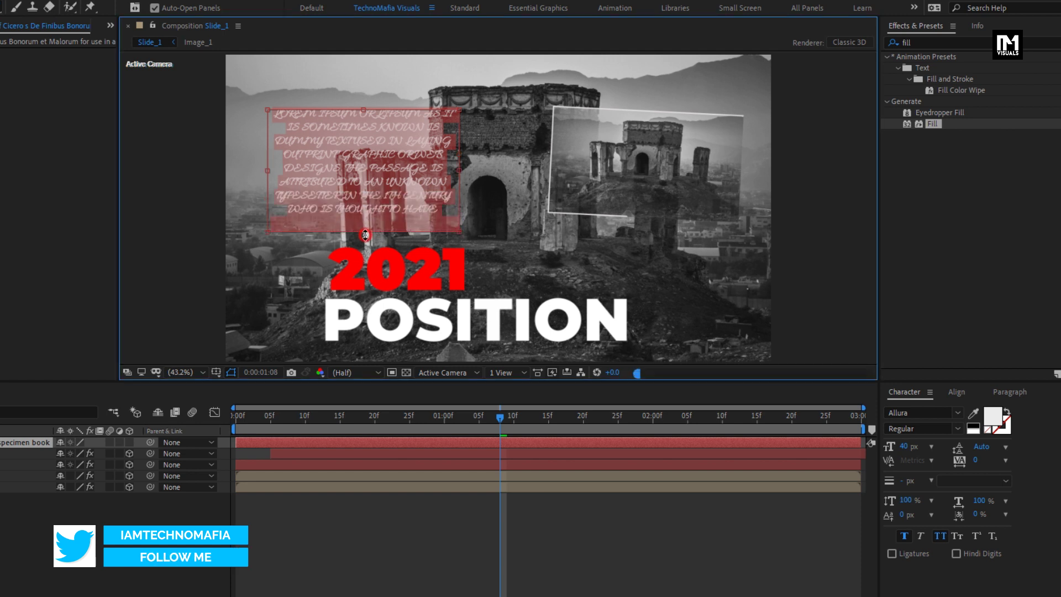
{"action": "left_click", "coordinate": [939, 535]}
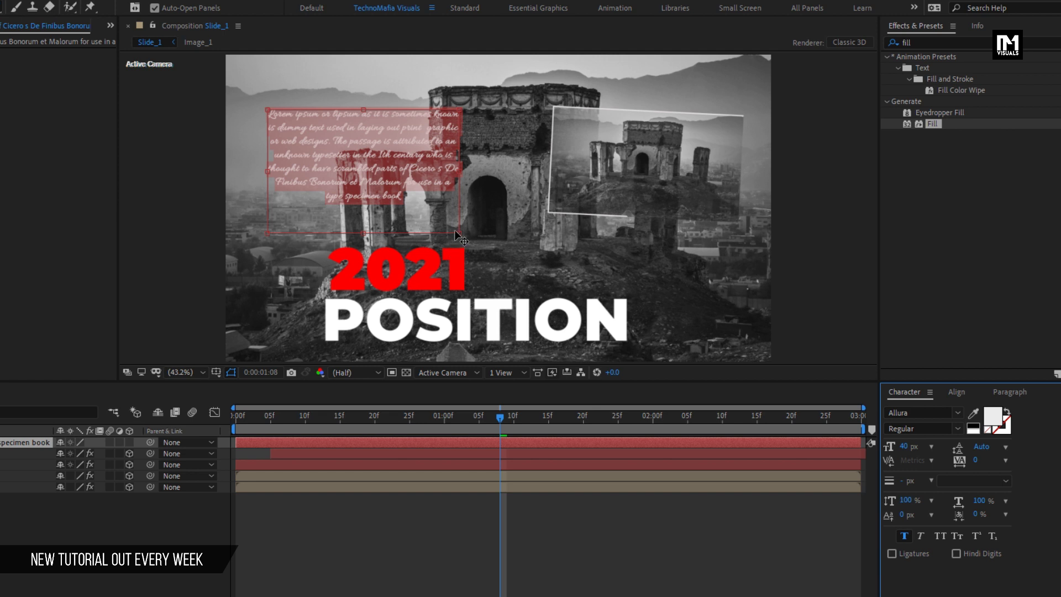
{"action": "left_click_drag", "start_coordinate": [457, 235], "coordinate": [466, 211]}
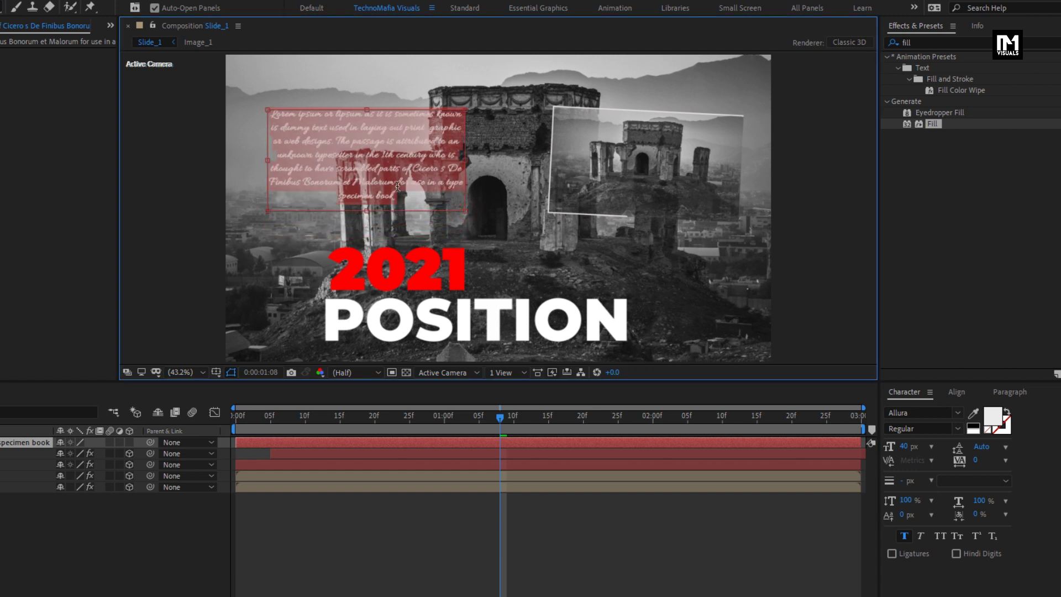
{"action": "key", "text": "Escape"}
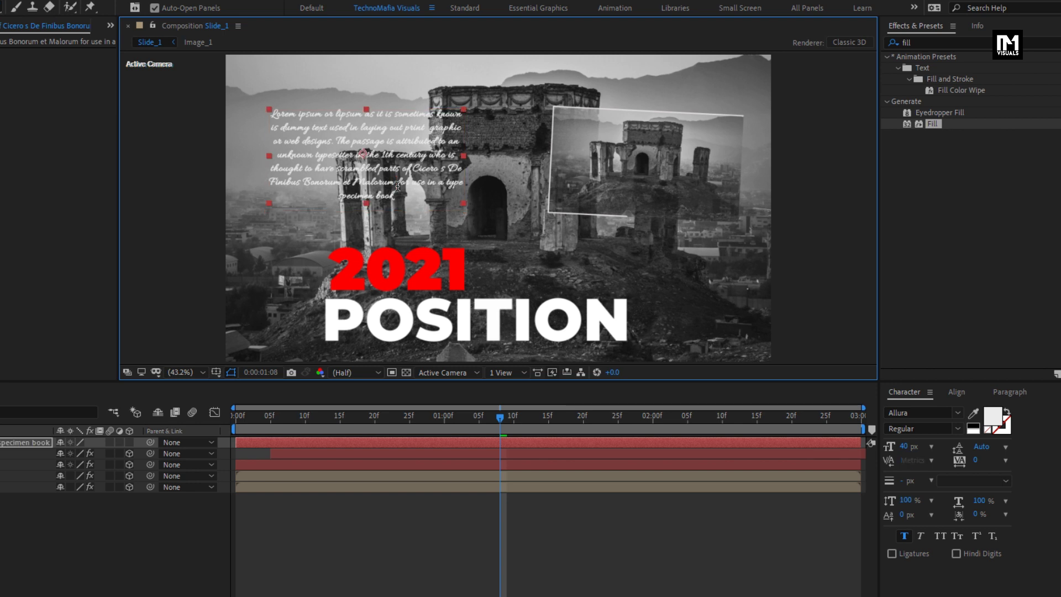
{"action": "left_click_drag", "start_coordinate": [356, 162], "coordinate": [671, 257]}
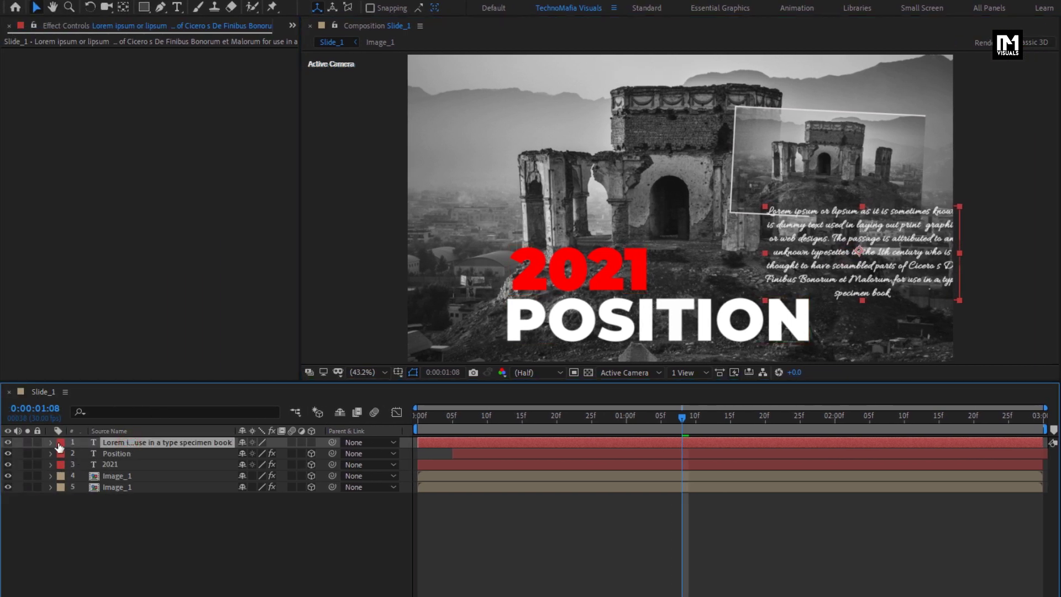
Add an Opacity text animator to the Lorem ipsum layer and set its Opacity to 0%.
{"action": "left_click", "coordinate": [51, 442]}
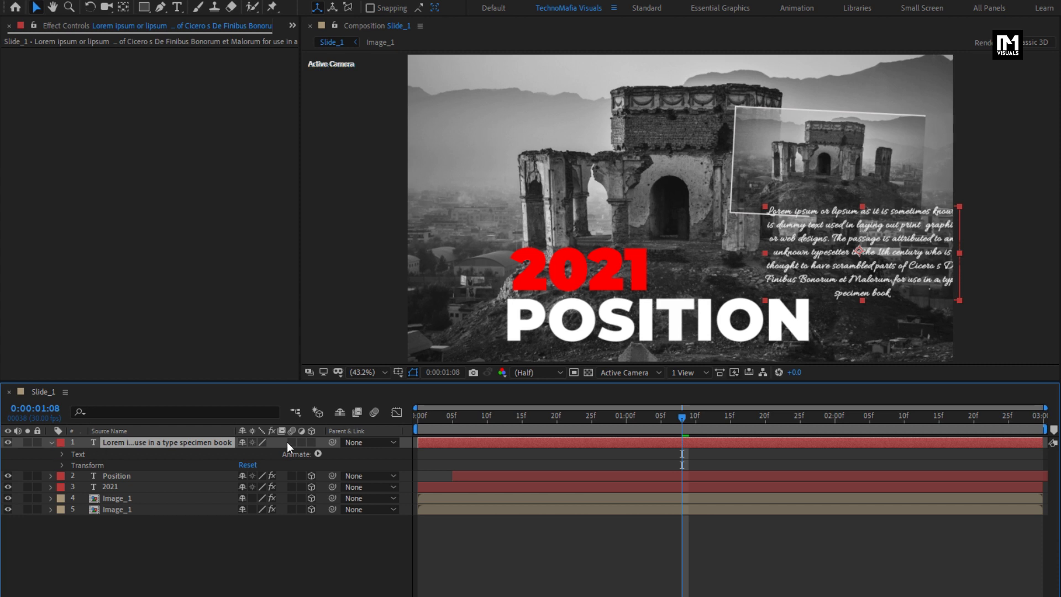
{"action": "left_click", "coordinate": [317, 453]}
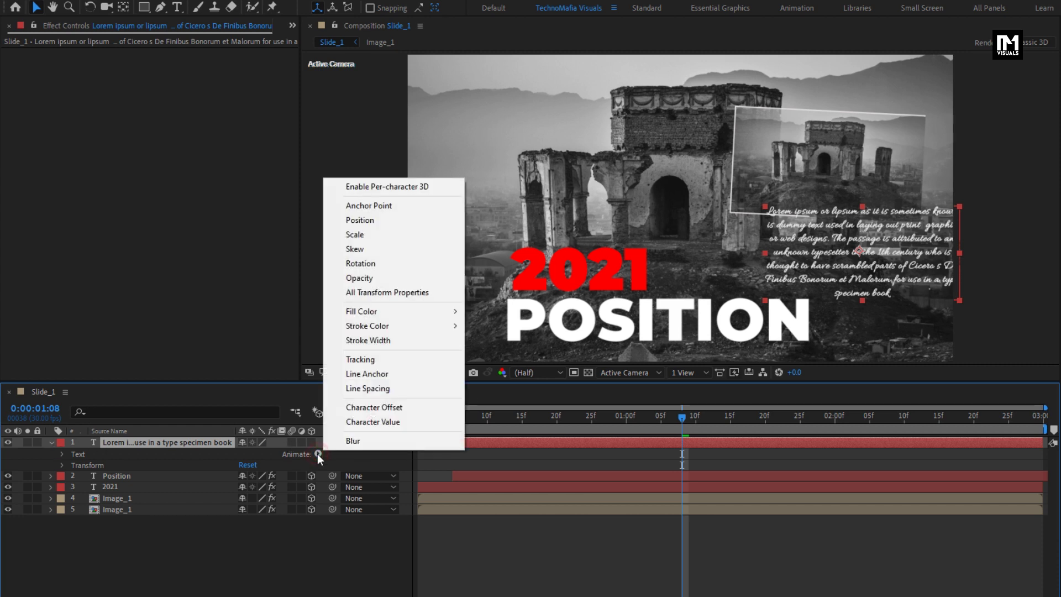
{"action": "left_click", "coordinate": [350, 279]}
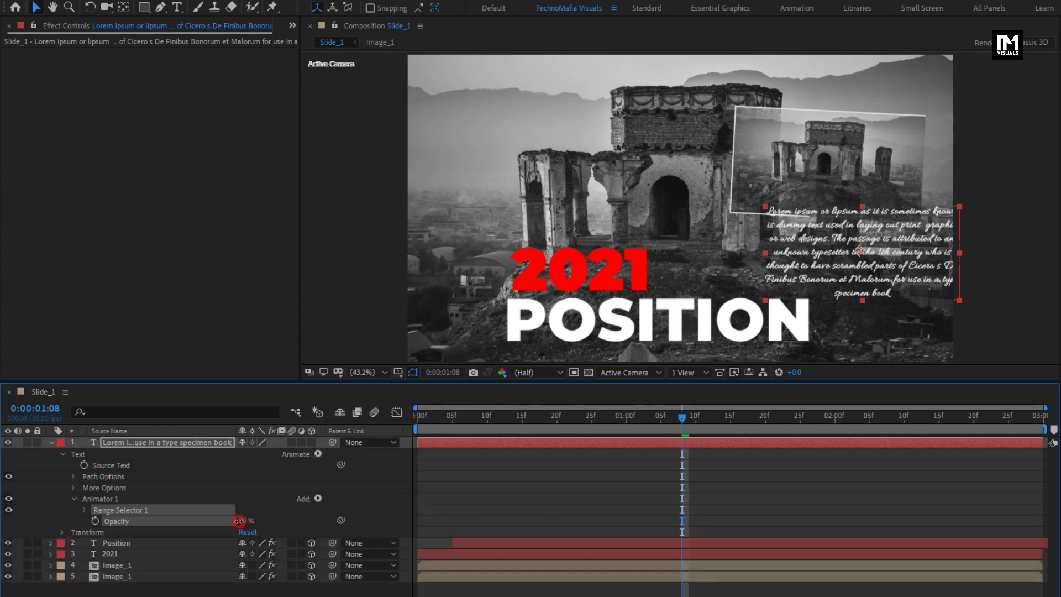
{"action": "left_click_drag", "start_coordinate": [239, 521], "coordinate": [137, 527]}
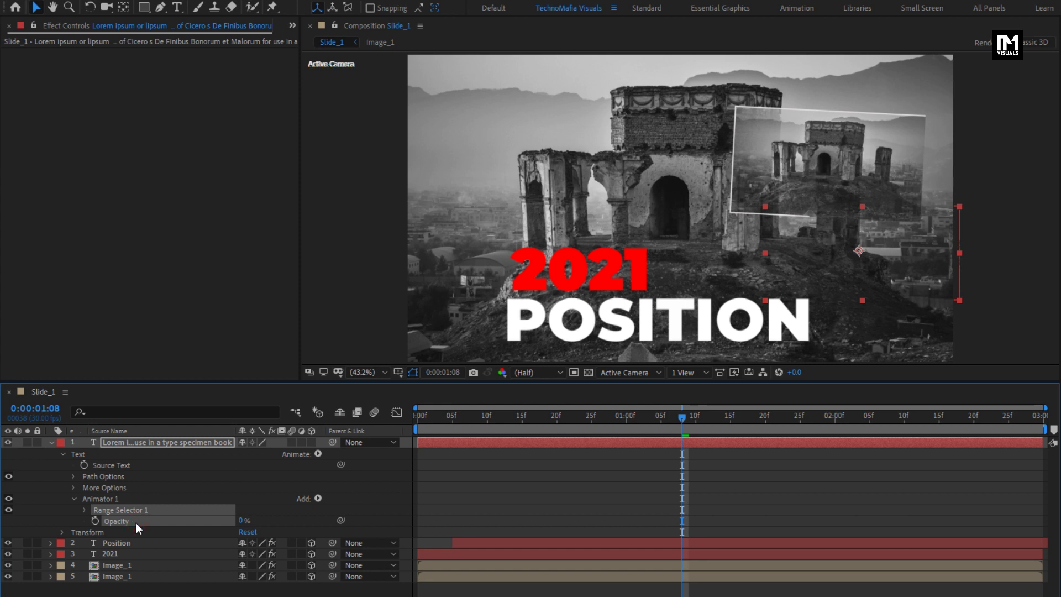
Keyframe the paragraph's Range Selector Start at 0% at 0:00:00:00 and 100% at 0:00:02:00, and scrub through the reveal.
{"action": "left_click", "coordinate": [84, 510]}
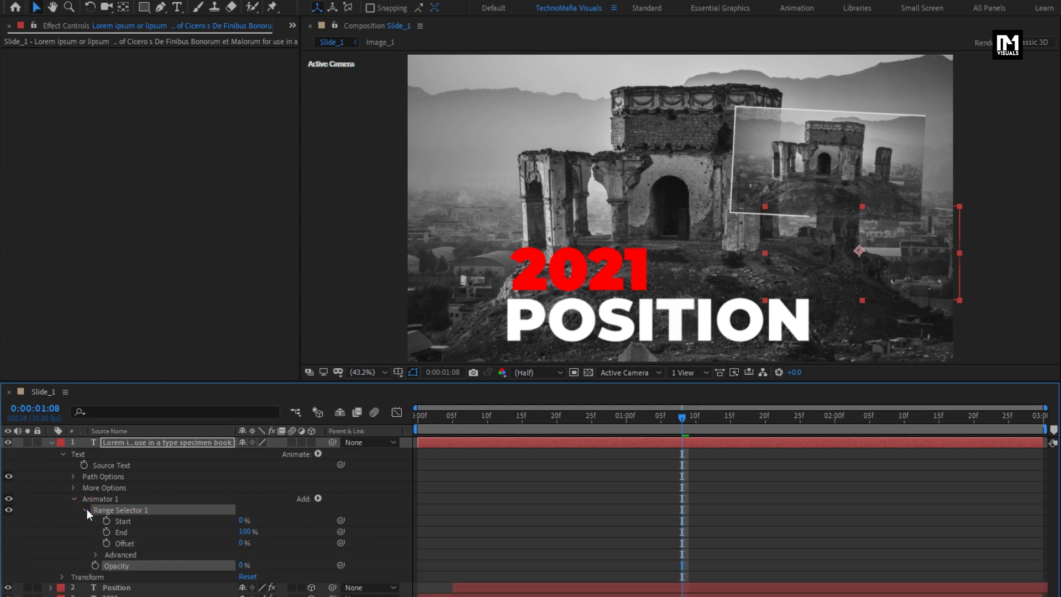
{"action": "left_click", "coordinate": [416, 420]}
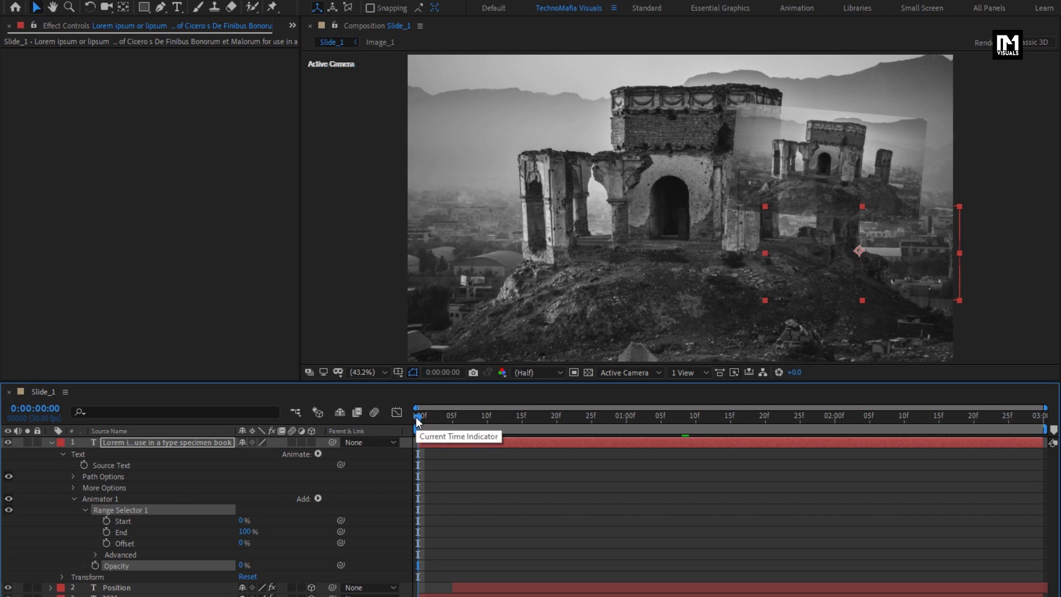
{"action": "left_click", "coordinate": [106, 521]}
{"action": "left_click_drag", "start_coordinate": [536, 414], "coordinate": [835, 422]}
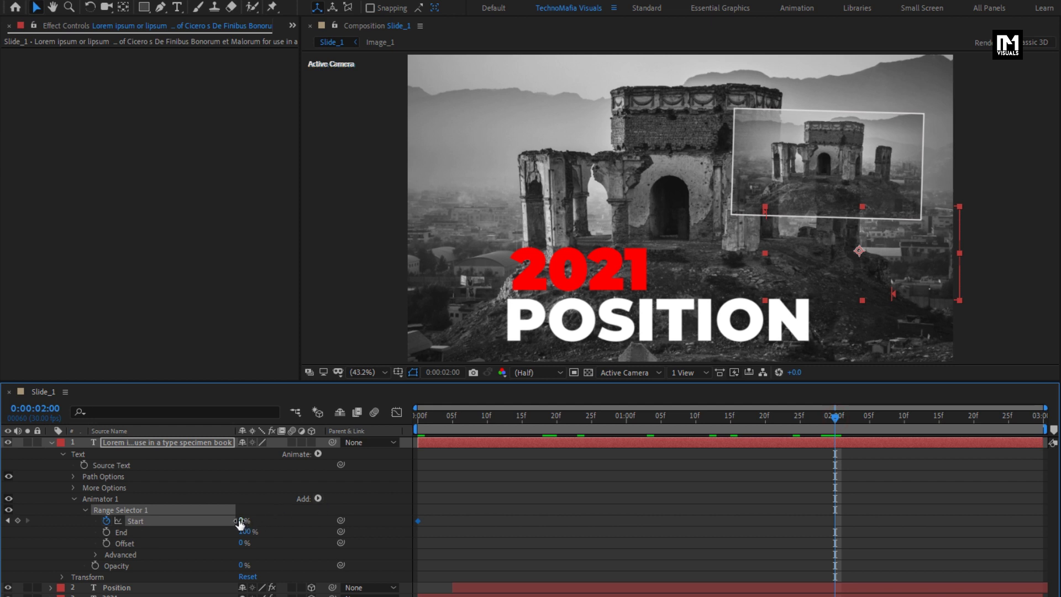
{"action": "left_click_drag", "start_coordinate": [301, 517], "coordinate": [389, 507]}
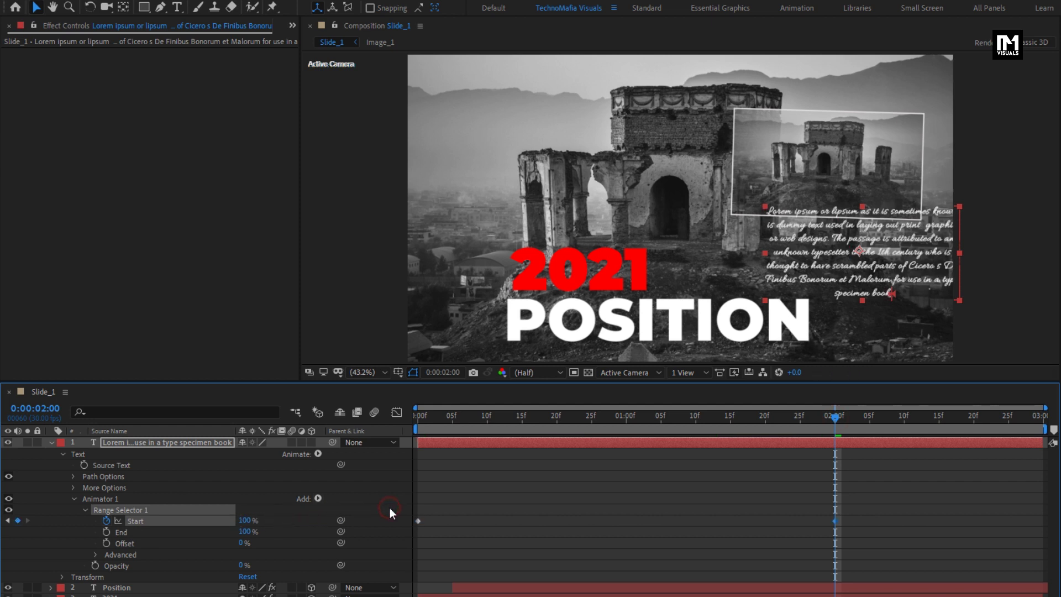
{"action": "left_click_drag", "start_coordinate": [581, 418], "coordinate": [675, 420]}
Collapse the Lorem ipsum layer and move its paragraph slightly lower beneath the framed image.
{"action": "left_click", "coordinate": [51, 442]}
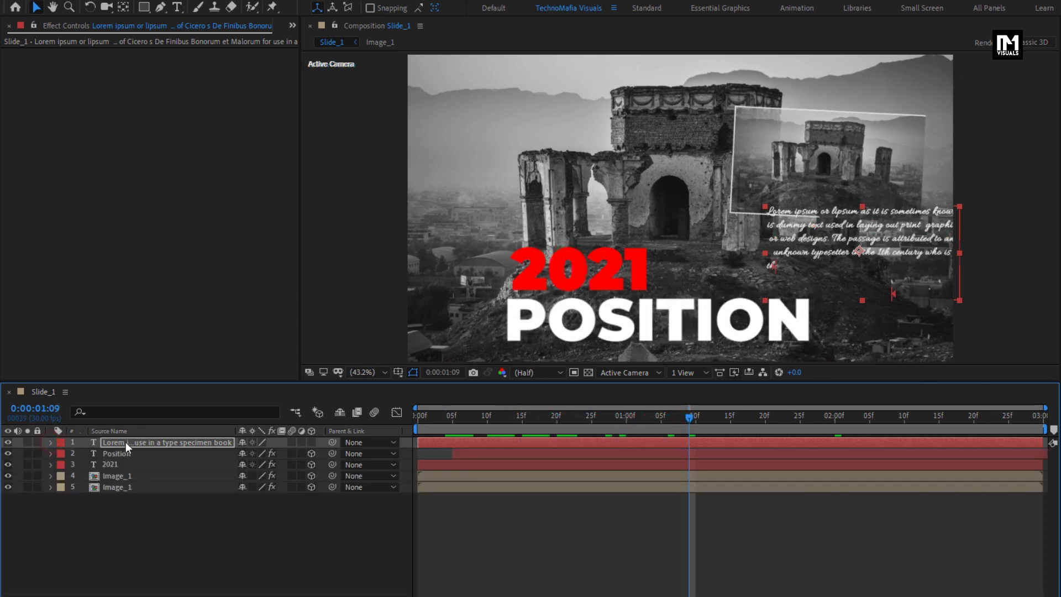
{"action": "left_click", "coordinate": [126, 442]}
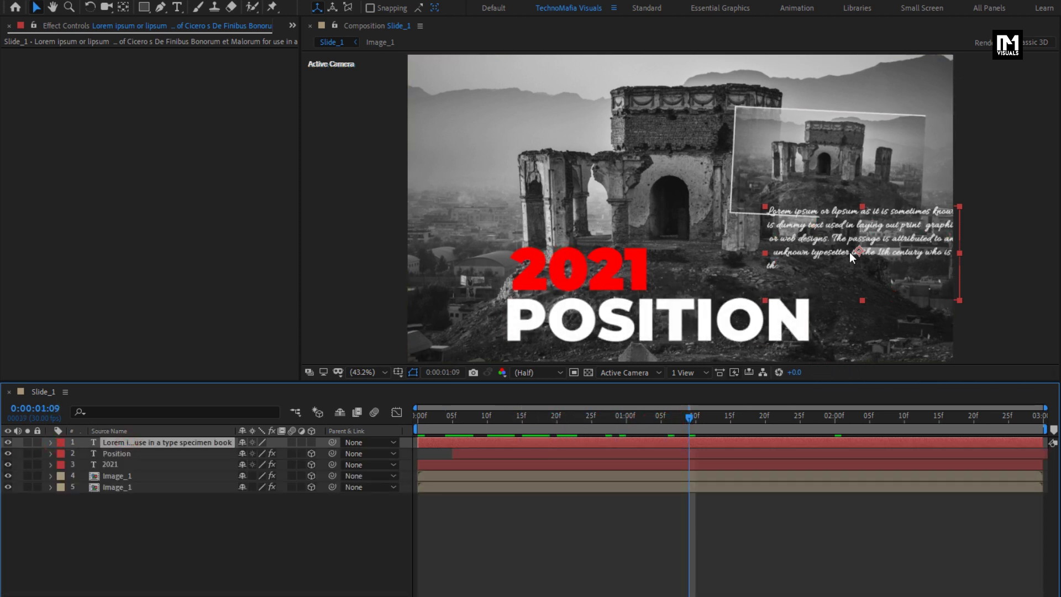
{"action": "left_click_drag", "start_coordinate": [850, 251], "coordinate": [854, 269]}
Duplicate the Lorem ipsum text layer and move the copy to the upper-left area of the image.
{"action": "key", "text": "ctrl+d"}
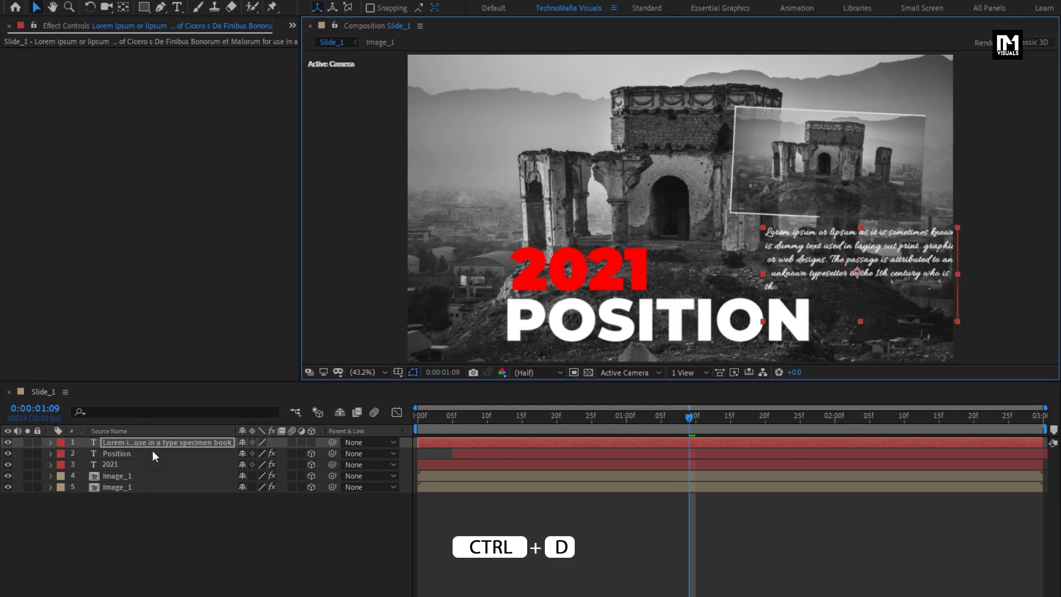
{"action": "left_click", "coordinate": [160, 443]}
{"action": "key", "text": "ctrl+d"}
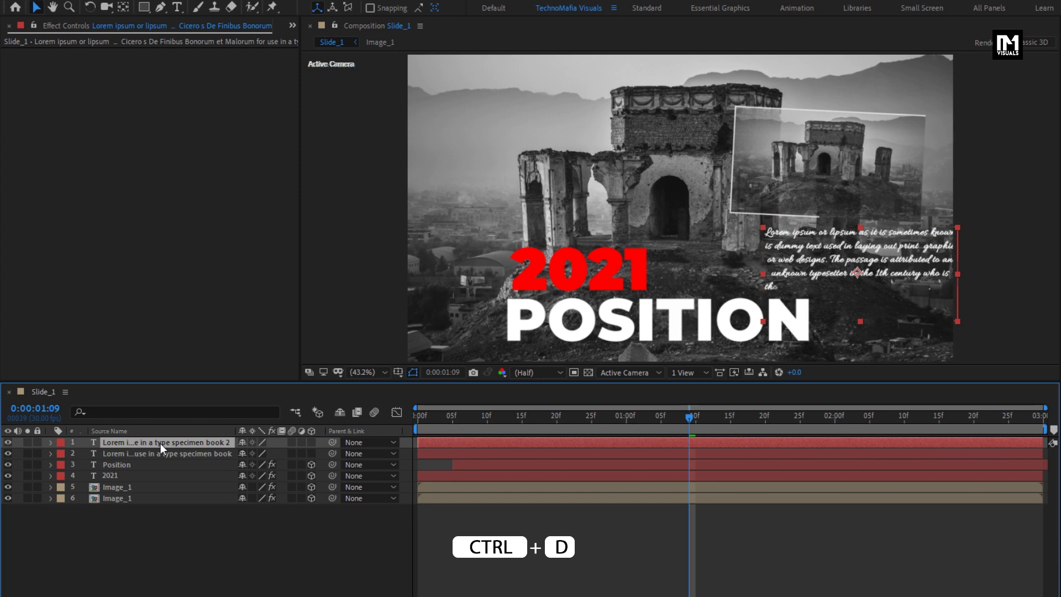
{"action": "mouse_move", "coordinate": [780, 285]}
{"action": "left_mouse_down"}
{"action": "mouse_move", "coordinate": [489, 112]}
{"action": "mouse_move", "coordinate": [479, 121]}
{"action": "left_mouse_up"}
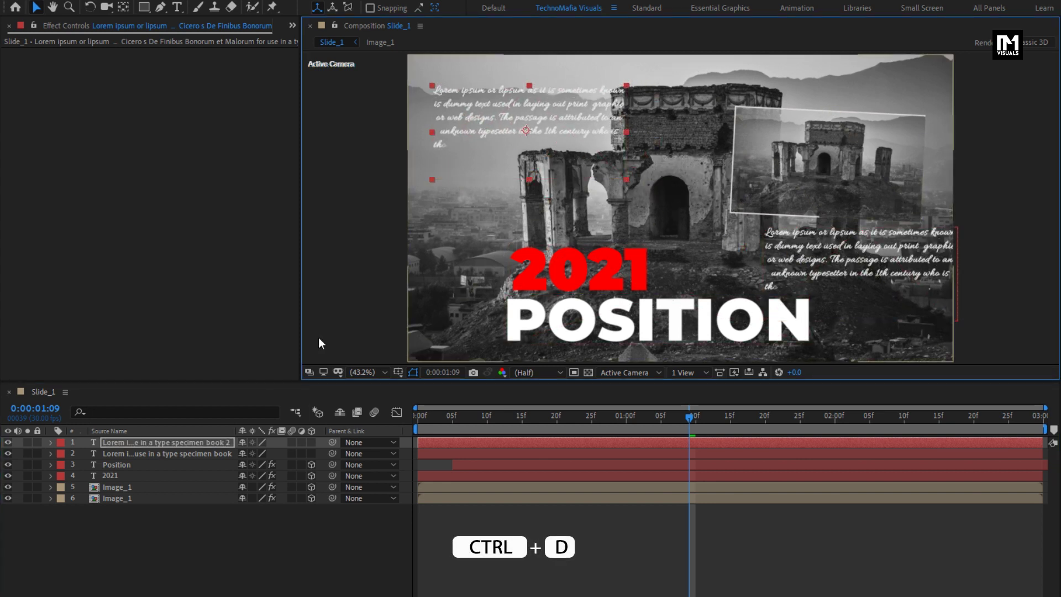
Duplicate the upper-left Lorem ipsum paragraph, move the copy down over the 2021 title, and reshape its text box wide and shallow.
{"action": "left_click", "coordinate": [194, 442]}
{"action": "key", "text": "ctrl+d"}
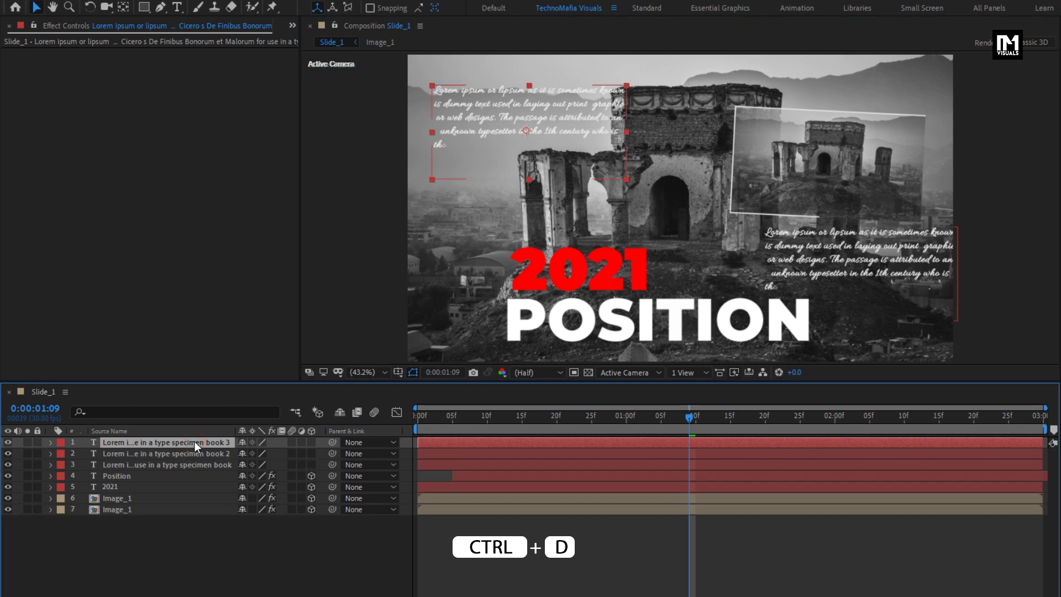
{"action": "left_click_drag", "start_coordinate": [513, 120], "coordinate": [514, 281]}
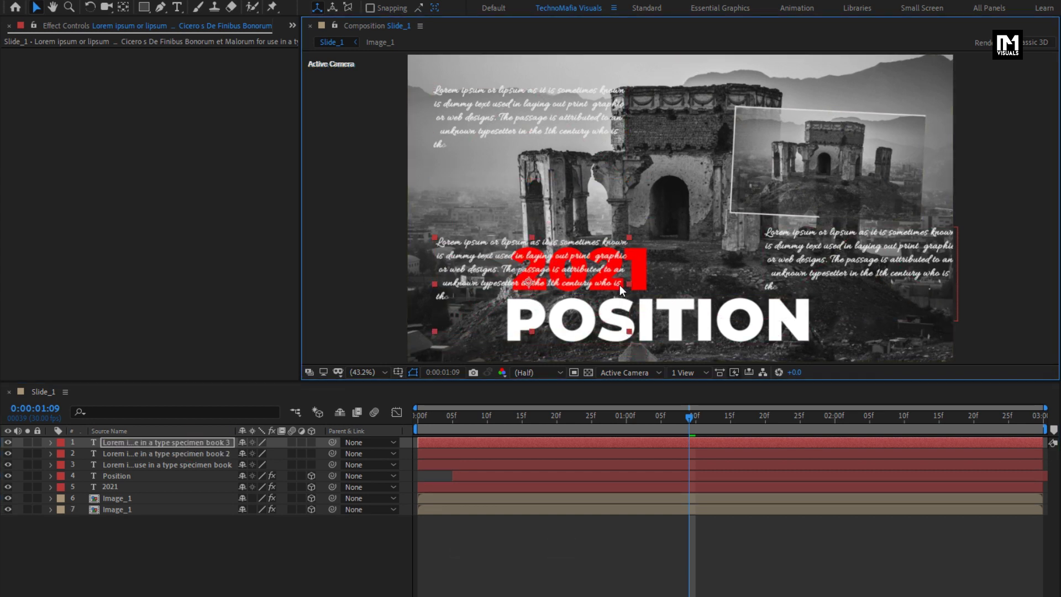
{"action": "double_click", "coordinate": [589, 293]}
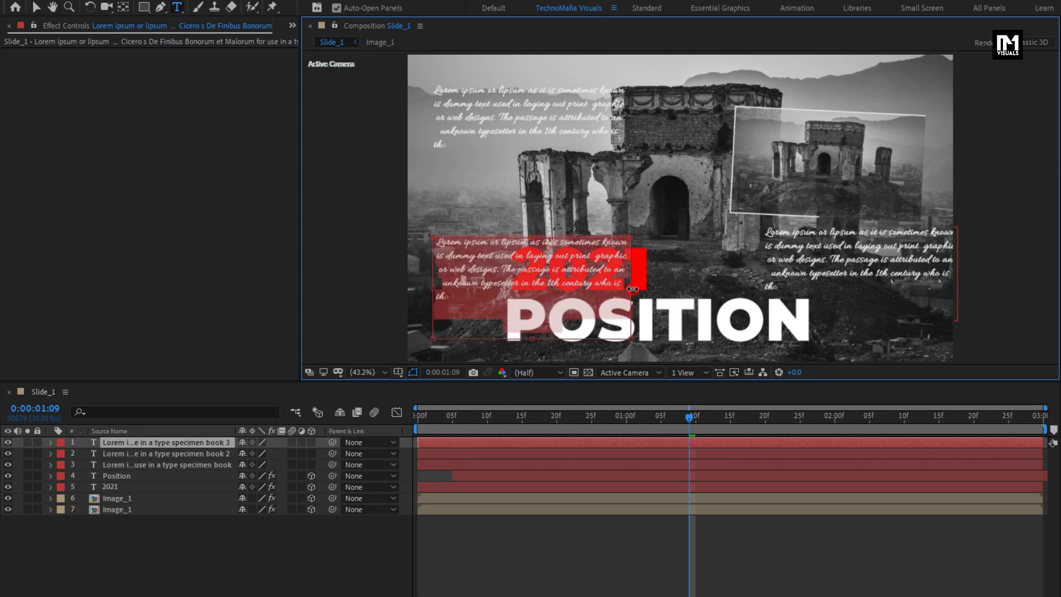
{"action": "left_click_drag", "start_coordinate": [633, 289], "coordinate": [1012, 287]}
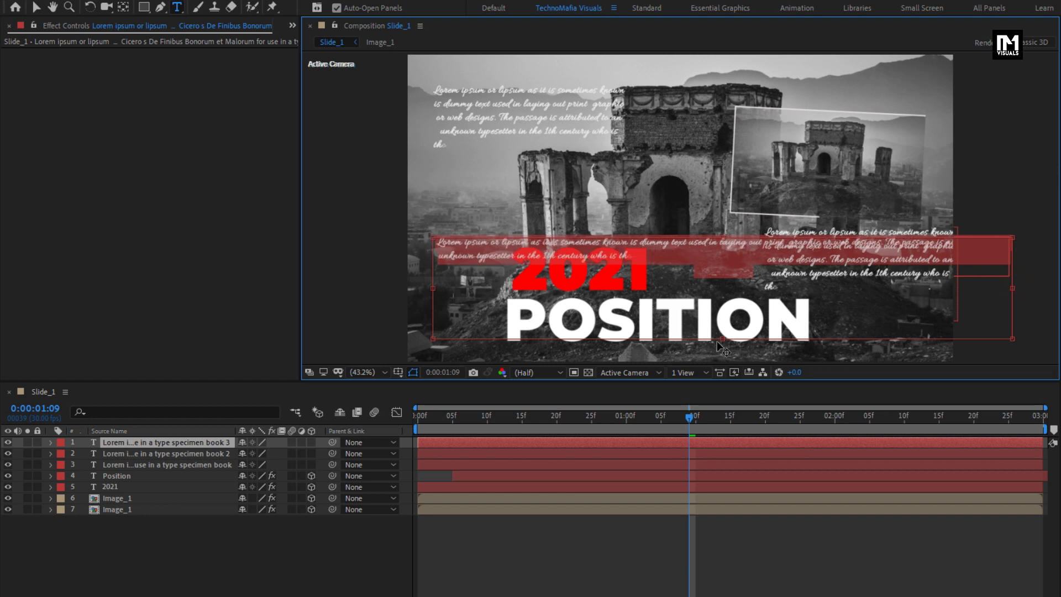
{"action": "left_click_drag", "start_coordinate": [722, 339], "coordinate": [723, 287]}
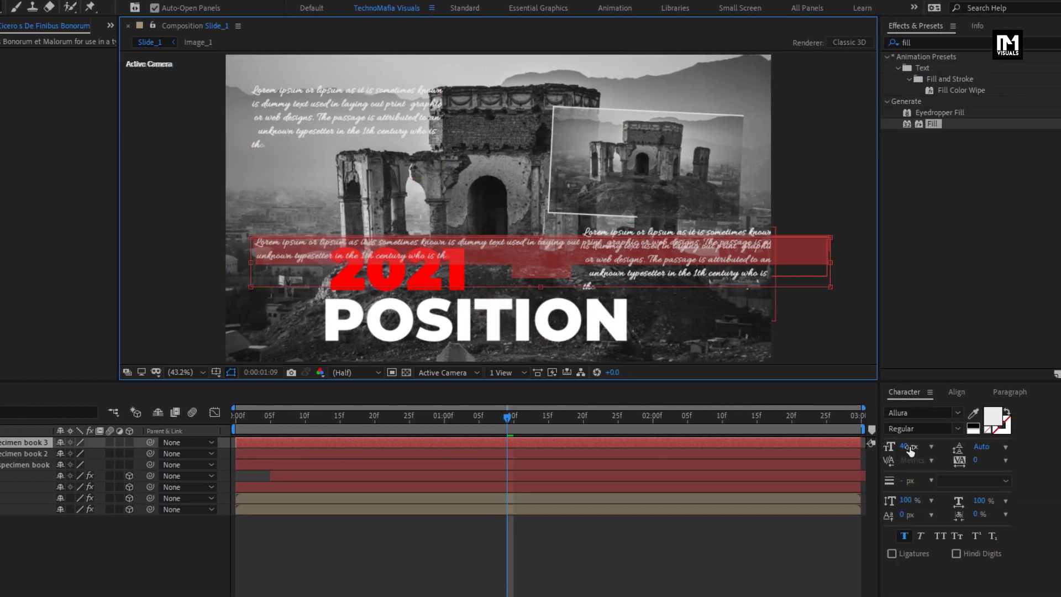
Reduce the wide paragraph's font size and fit its text box across the image between the 2021 and Position titles.
{"action": "left_click", "coordinate": [906, 447]}
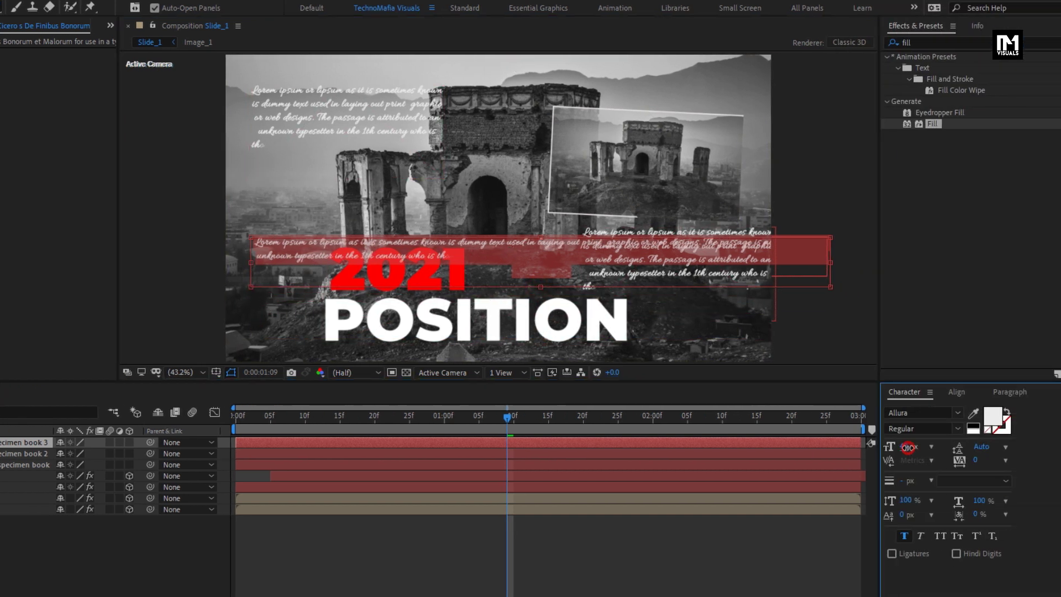
{"action": "left_click_drag", "start_coordinate": [906, 447], "coordinate": [897, 447]}
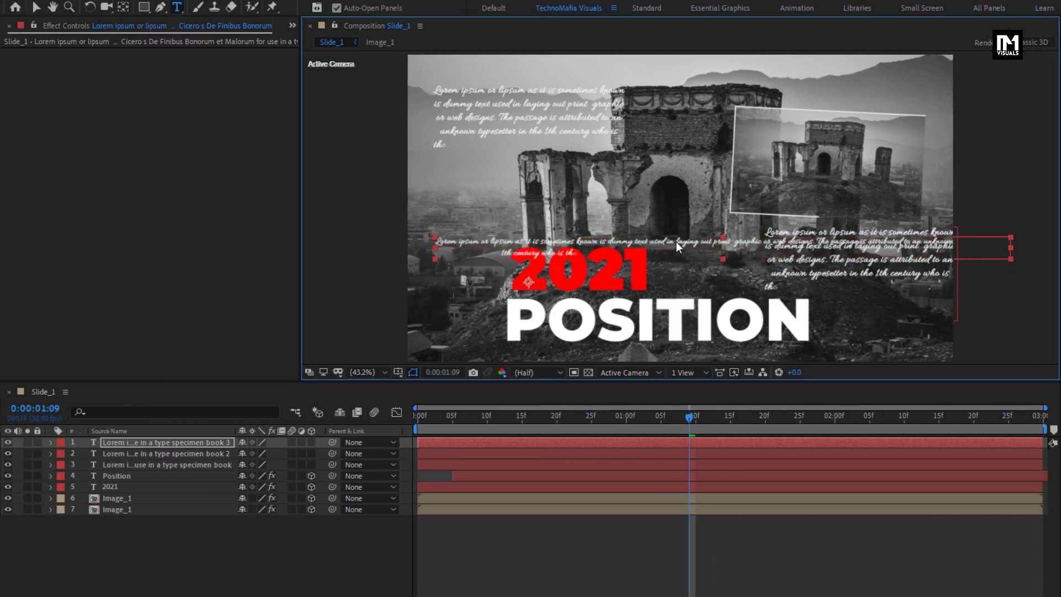
{"action": "left_click_drag", "start_coordinate": [666, 272], "coordinate": [651, 297]}
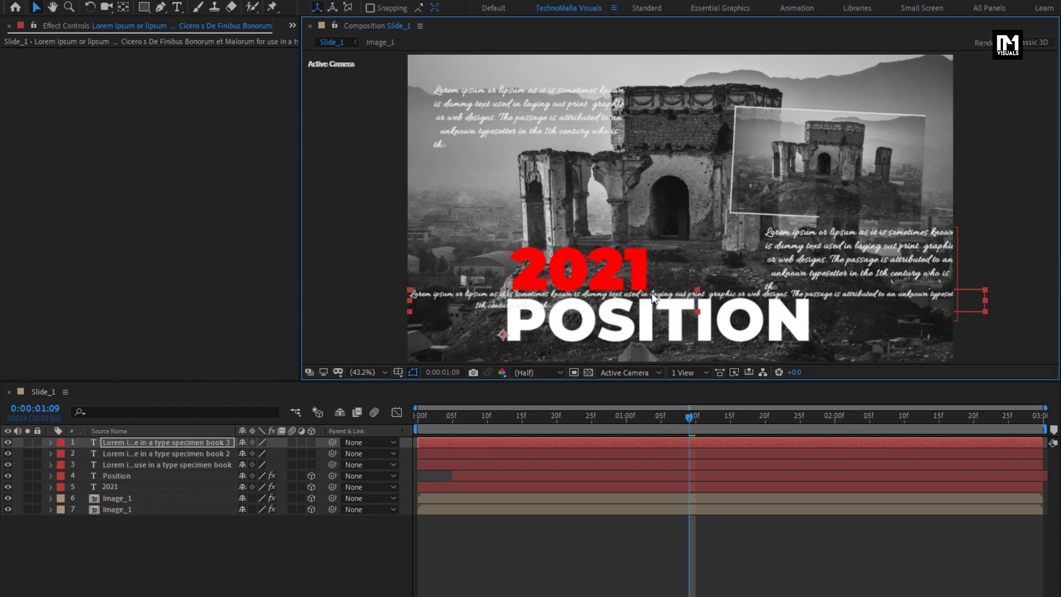
{"action": "double_click", "coordinate": [652, 292]}
{"action": "left_click_drag", "start_coordinate": [981, 316], "coordinate": [901, 319]}
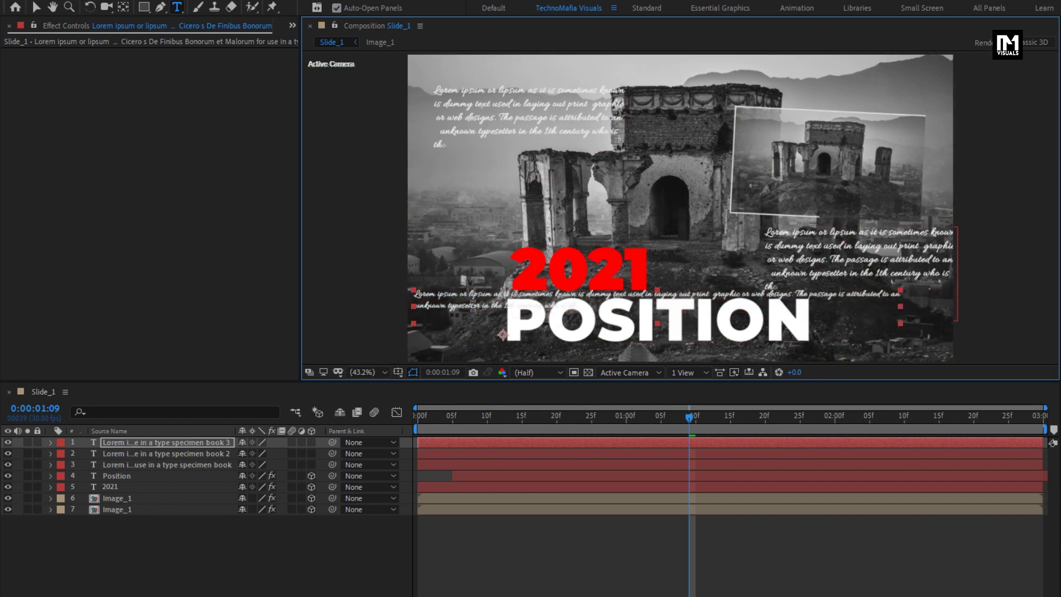
Duplicate the upper-left Lorem ipsum paragraph, move the copy over the top of the framed image, and enlarge its font.
{"action": "left_click", "coordinate": [210, 453]}
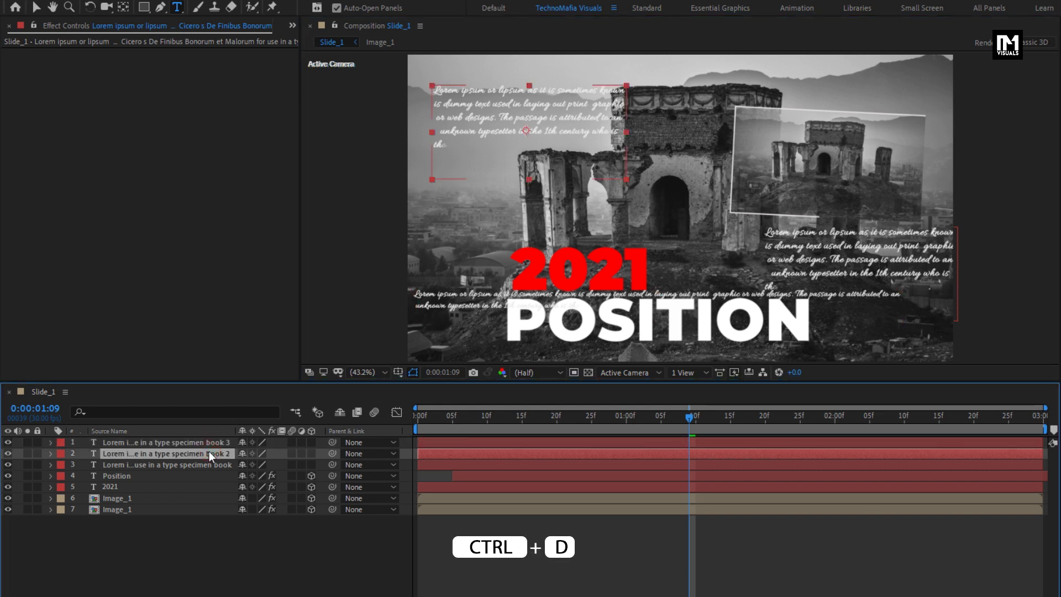
{"action": "key", "text": "ctrl+d"}
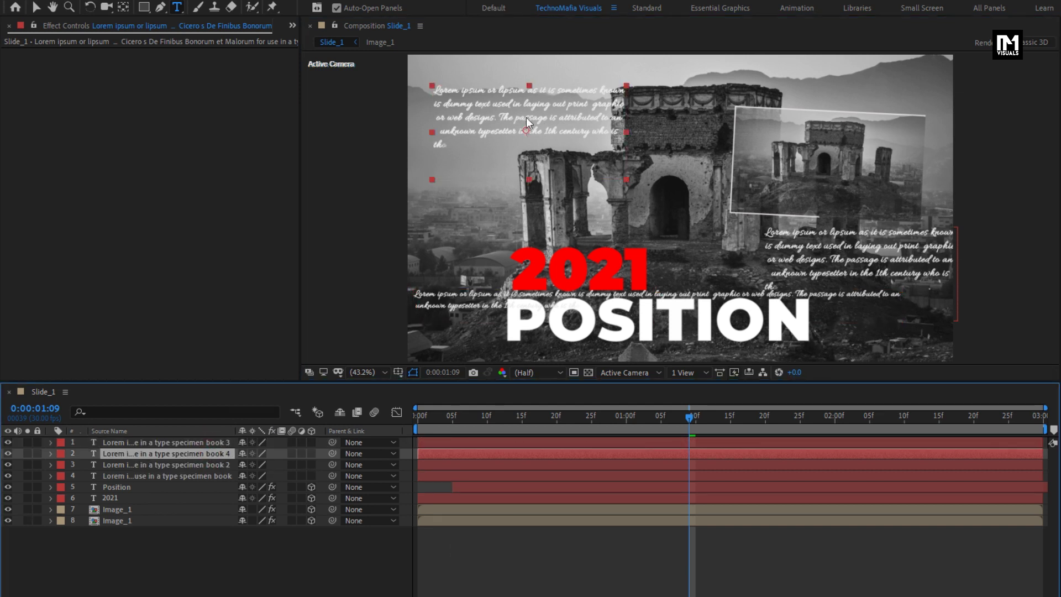
{"action": "key", "text": "v"}
{"action": "left_click_drag", "start_coordinate": [526, 117], "coordinate": [853, 94]}
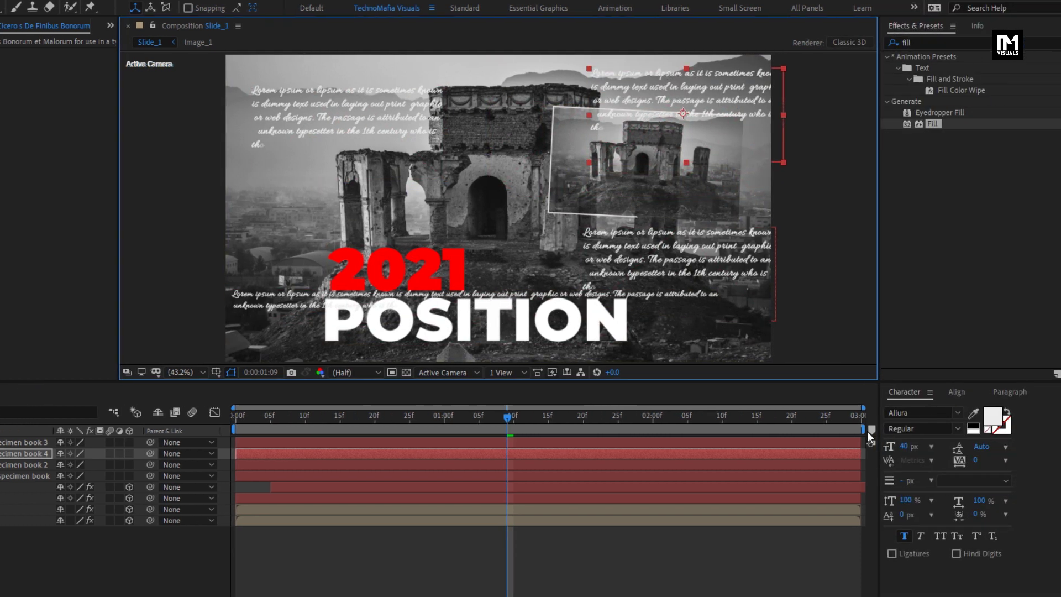
{"action": "left_click_drag", "start_coordinate": [902, 449], "coordinate": [921, 446]}
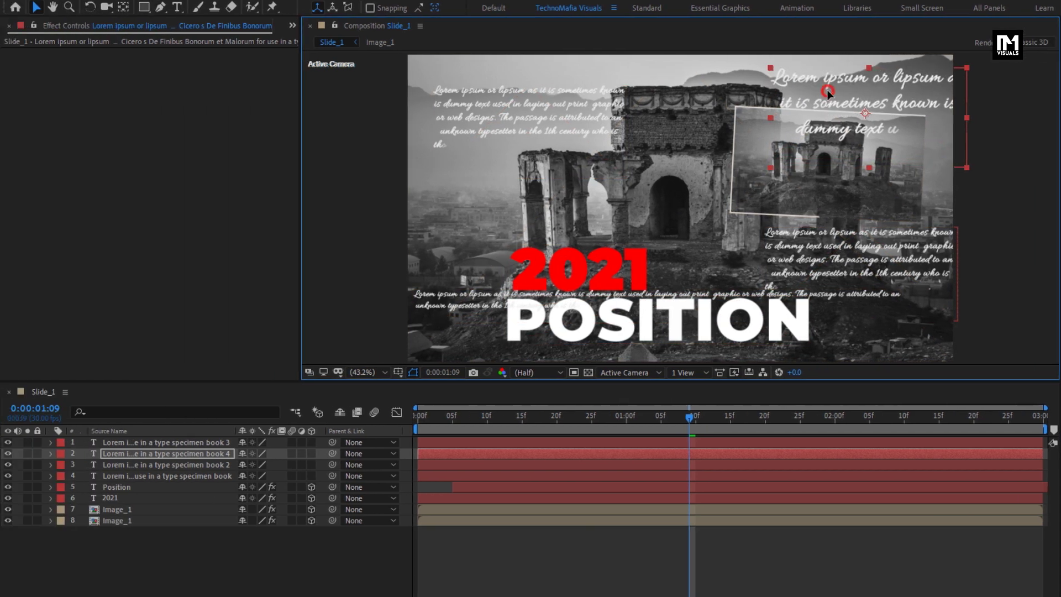
Shift the enlarged paragraph left within the image and extend its text box downward and to the left over the frame.
{"action": "left_click", "coordinate": [619, 95]}
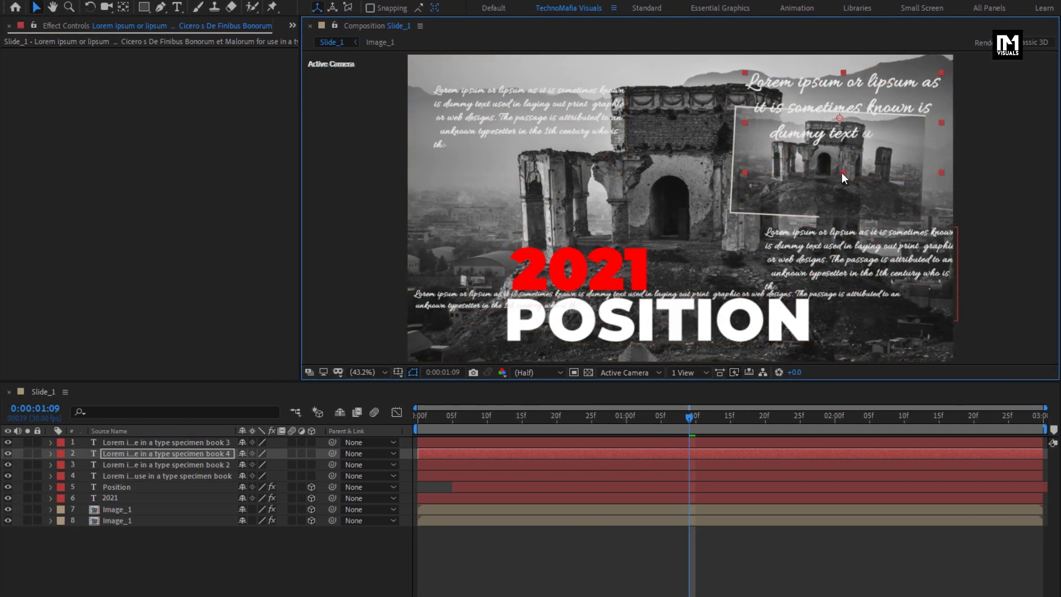
{"action": "double_click", "coordinate": [841, 133]}
{"action": "left_click_drag", "start_coordinate": [843, 174], "coordinate": [842, 213]}
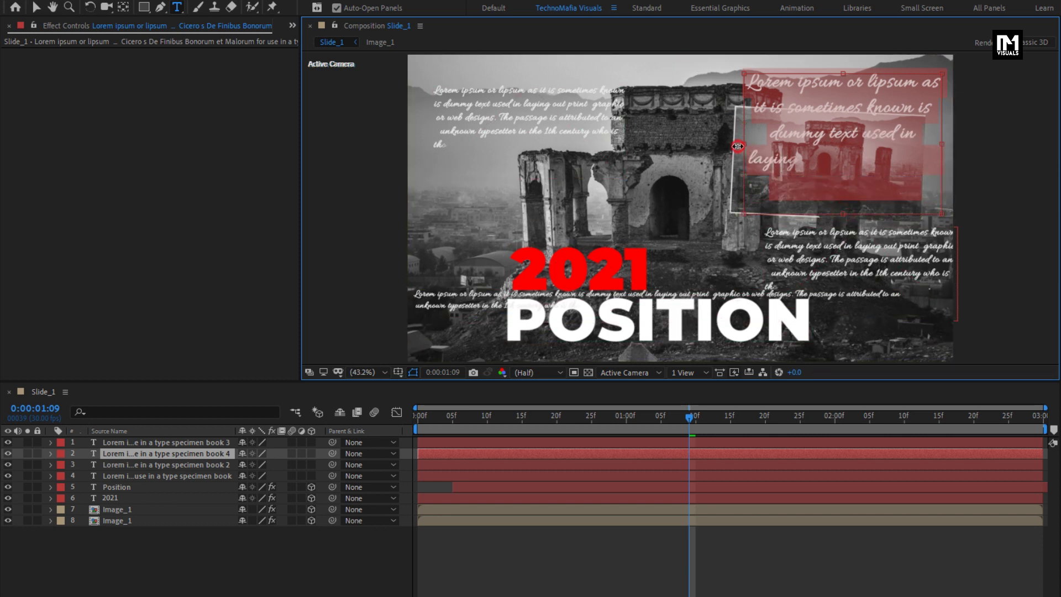
{"action": "left_click_drag", "start_coordinate": [738, 146], "coordinate": [727, 138]}
Set the enlarged paragraph layer's Opacity to 50% and collapse the layer.
{"action": "key", "text": "t"}
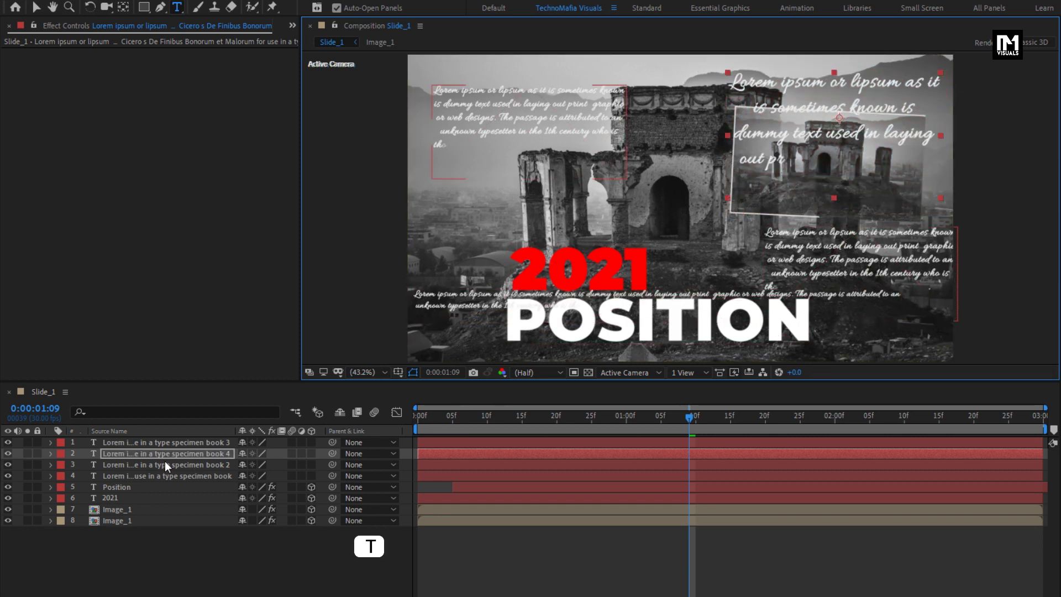
{"action": "left_click", "coordinate": [165, 456]}
{"action": "key", "text": "t"}
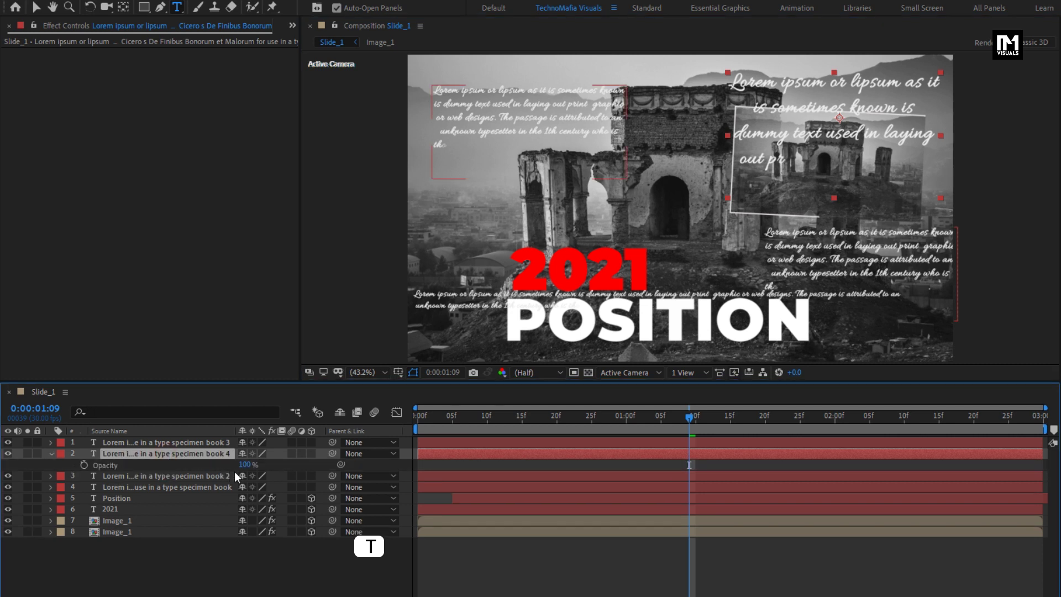
{"action": "mouse_move", "coordinate": [241, 466]}
{"action": "left_mouse_down"}
{"action": "mouse_move", "coordinate": [217, 466]}
{"action": "mouse_move", "coordinate": [233, 464]}
{"action": "left_mouse_up"}
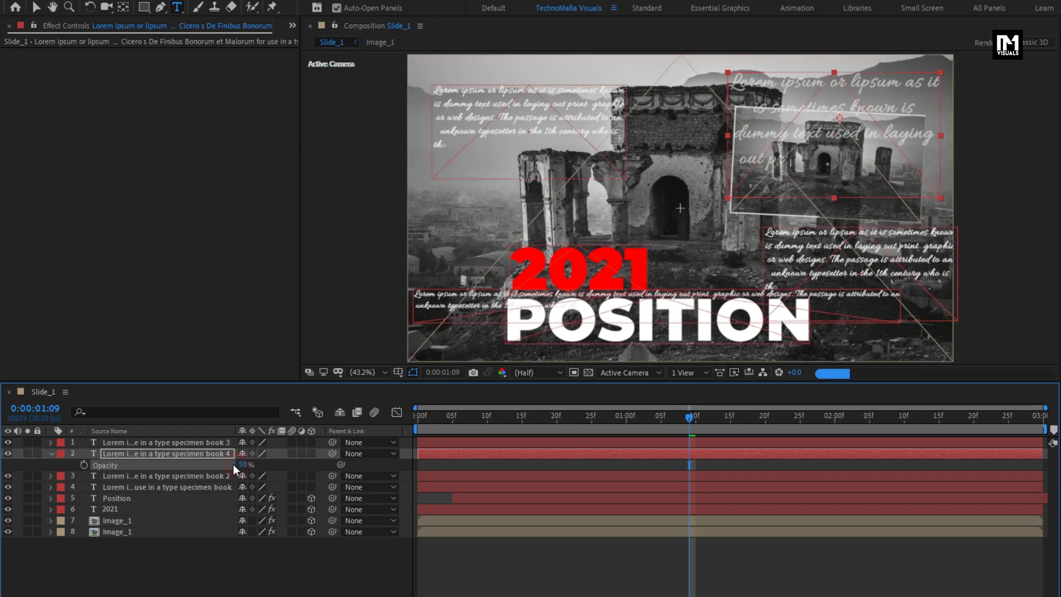
{"action": "left_click", "coordinate": [51, 453]}
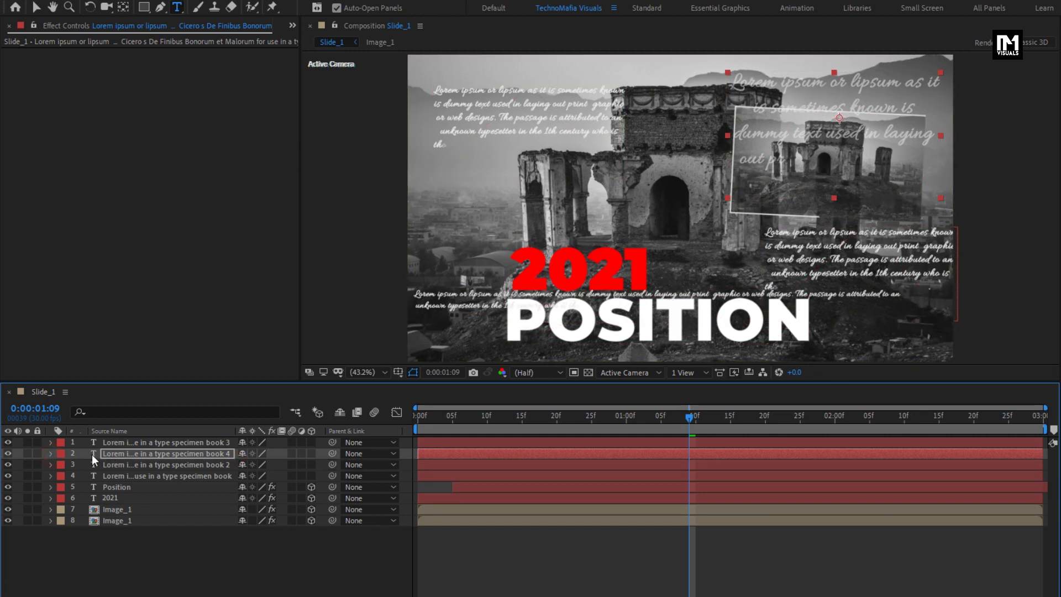
Apply Gaussian Blur (Legacy) to the paragraph beneath the framed image and set Blurriness to 3.8.
{"action": "left_click", "coordinate": [147, 465]}
{"action": "left_click", "coordinate": [148, 475]}
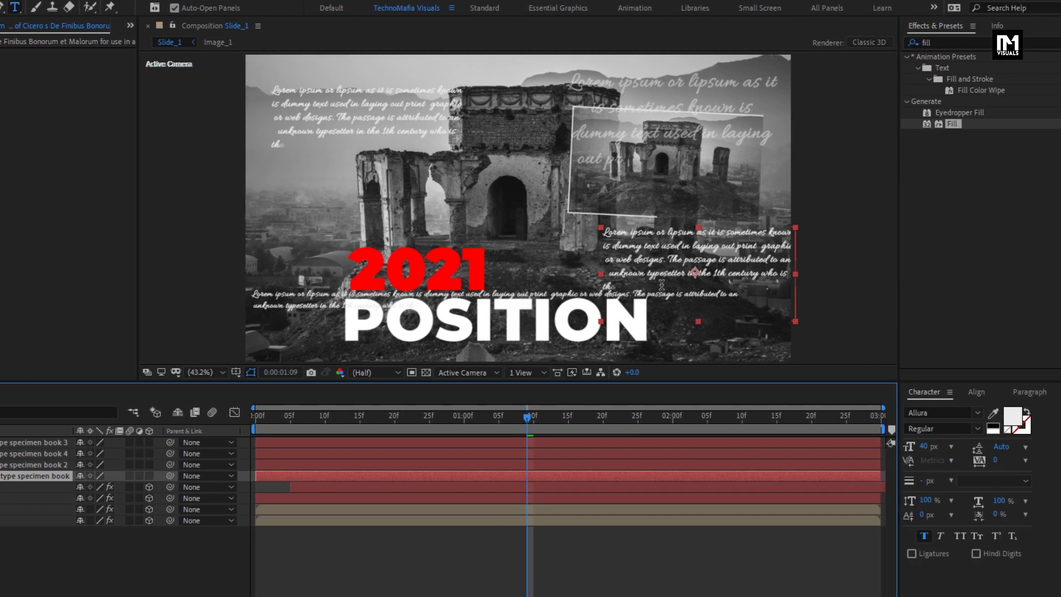
{"action": "left_click", "coordinate": [923, 42]}
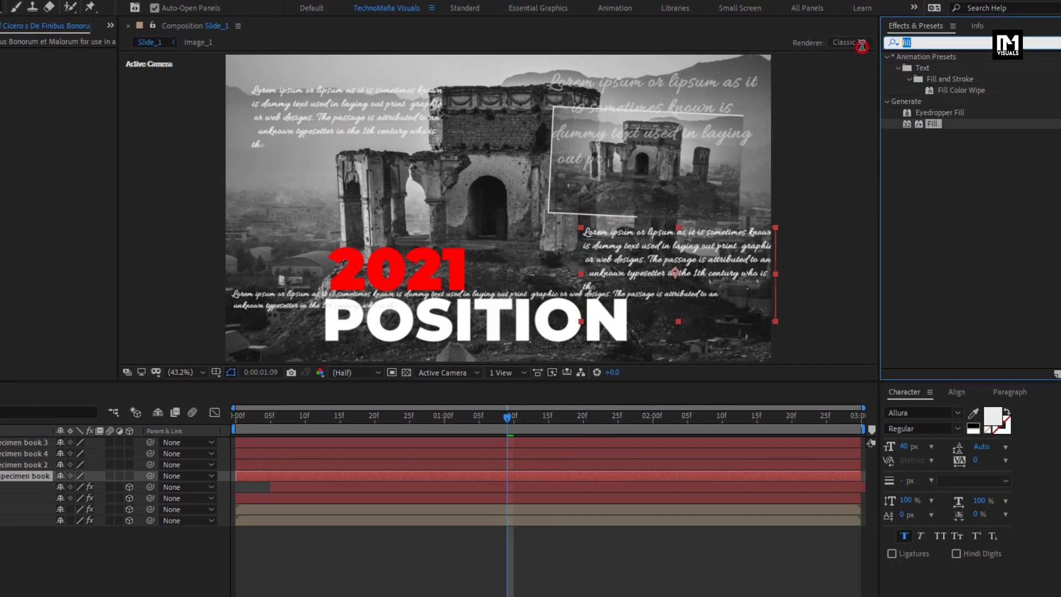
{"action": "type", "text": "gaus"}
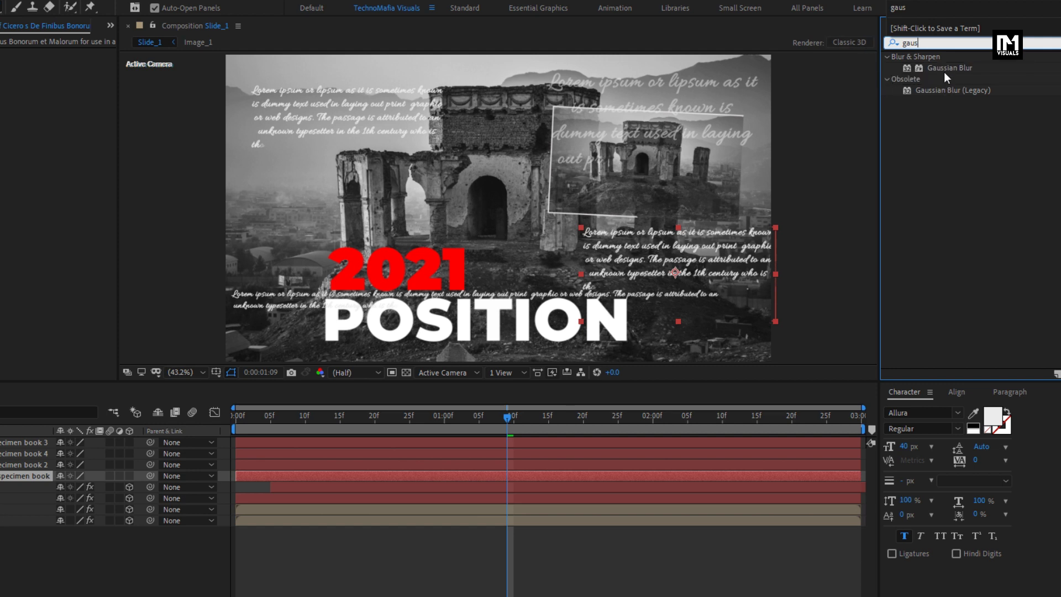
{"action": "left_click", "coordinate": [944, 69]}
{"action": "left_click_drag", "start_coordinate": [944, 90], "coordinate": [684, 259]}
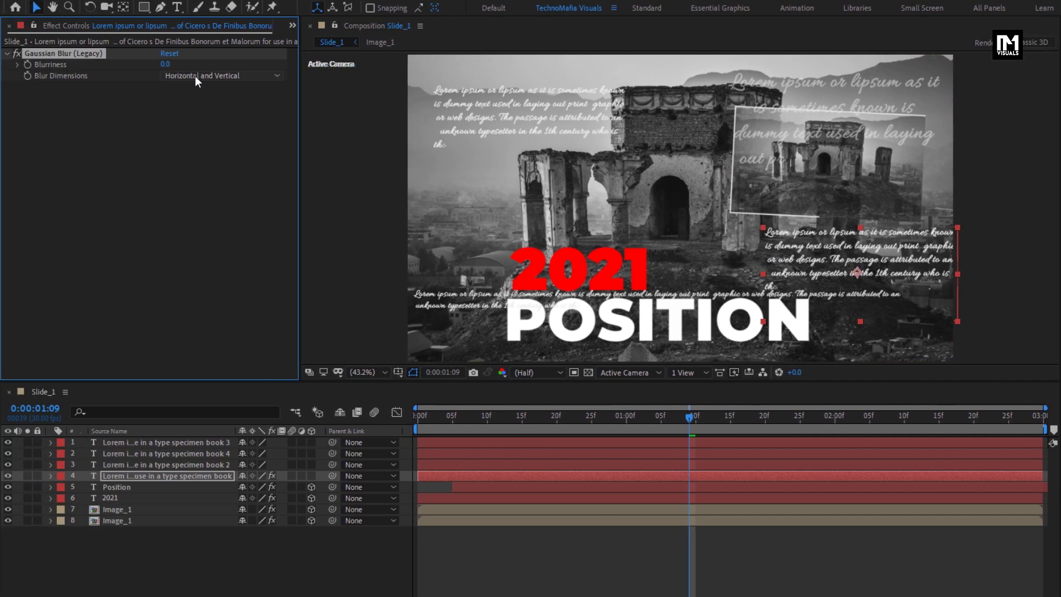
{"action": "left_click_drag", "start_coordinate": [170, 63], "coordinate": [173, 63]}
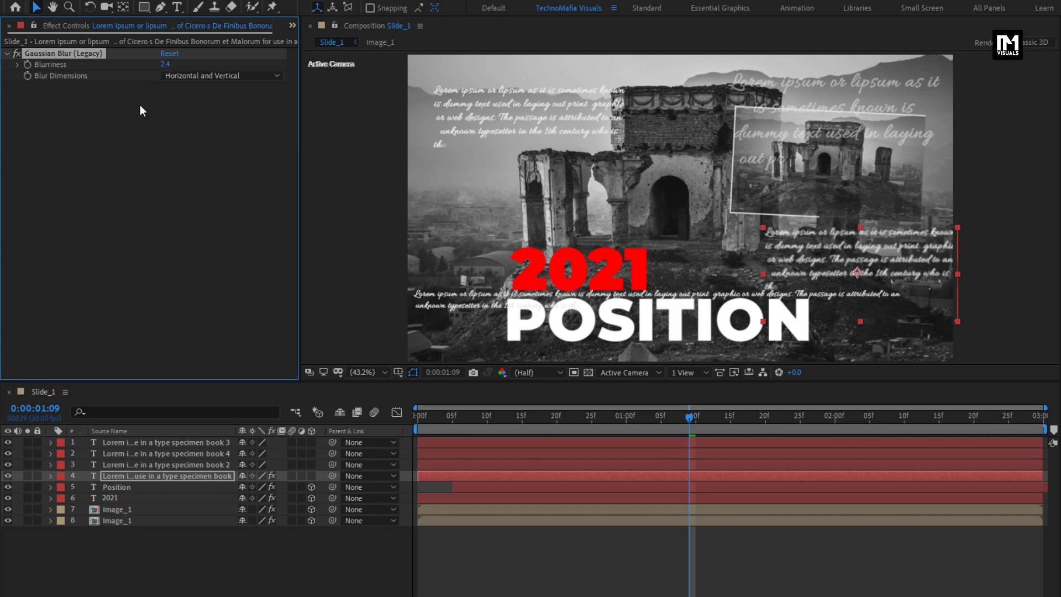
{"action": "left_click_drag", "start_coordinate": [164, 64], "coordinate": [170, 67]}
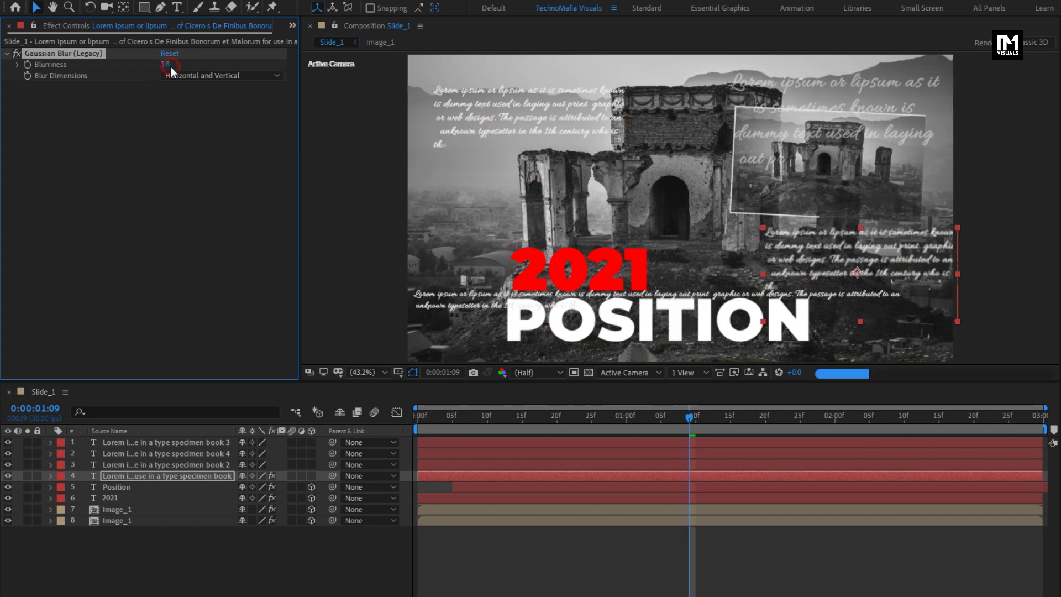
{"action": "left_click", "coordinate": [174, 562]}
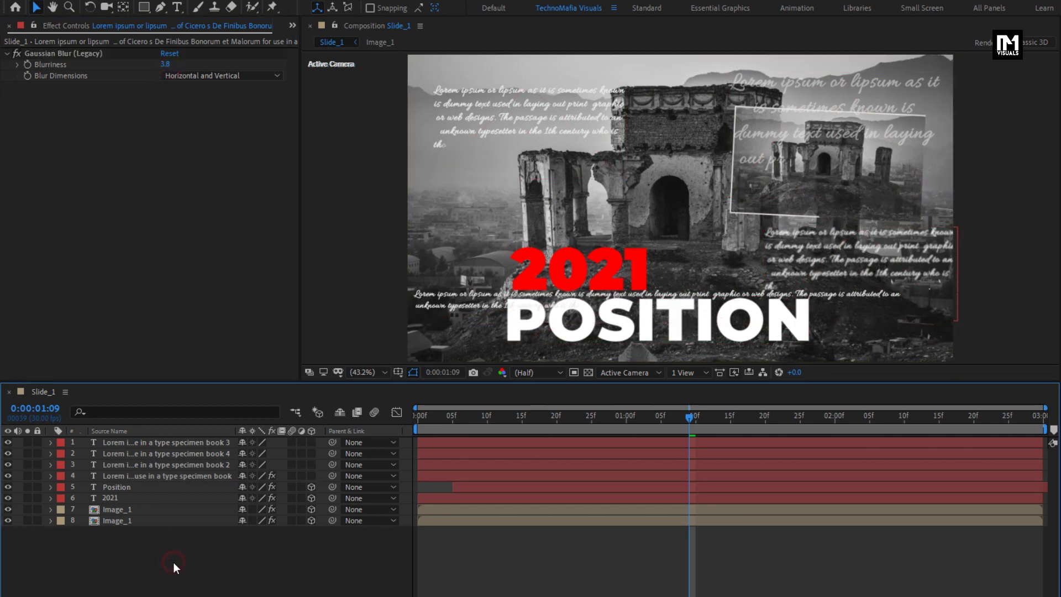
Make the upper-left paragraph's text box narrower and taller, and nudge the paragraph up and to the right at 0:00:02:12.
{"action": "left_click", "coordinate": [149, 451]}
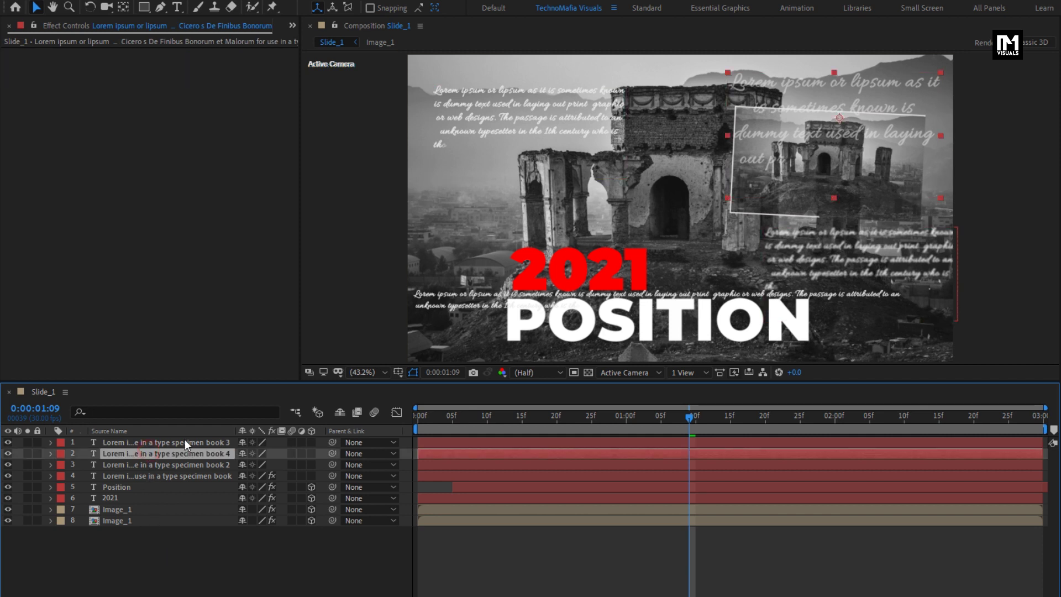
{"action": "left_click", "coordinate": [542, 119]}
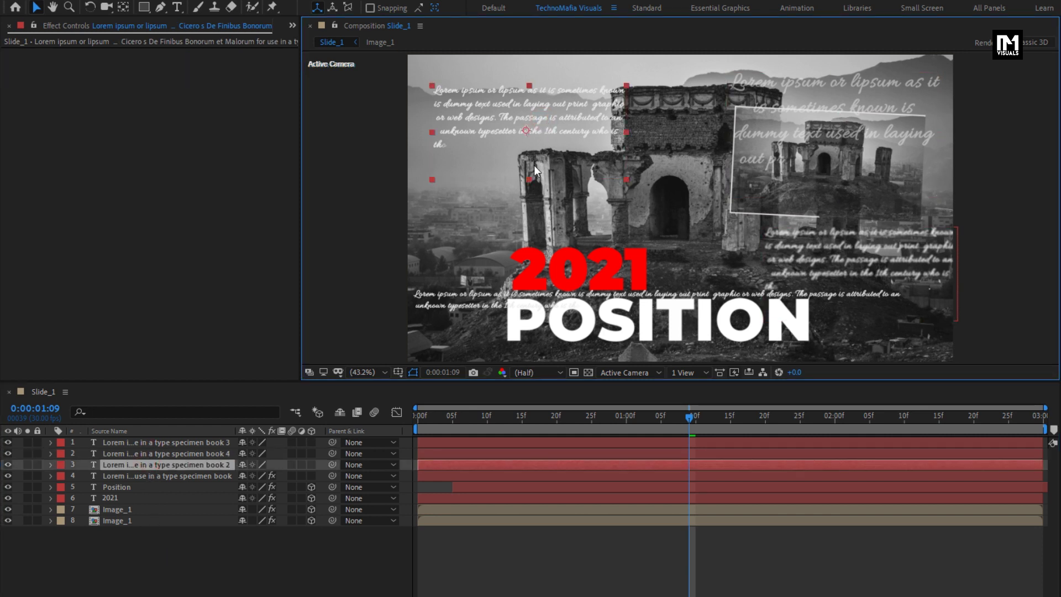
{"action": "double_click", "coordinate": [539, 116]}
{"action": "left_click_drag", "start_coordinate": [629, 136], "coordinate": [547, 139]}
{"action": "left_click_drag", "start_coordinate": [488, 187], "coordinate": [489, 250]}
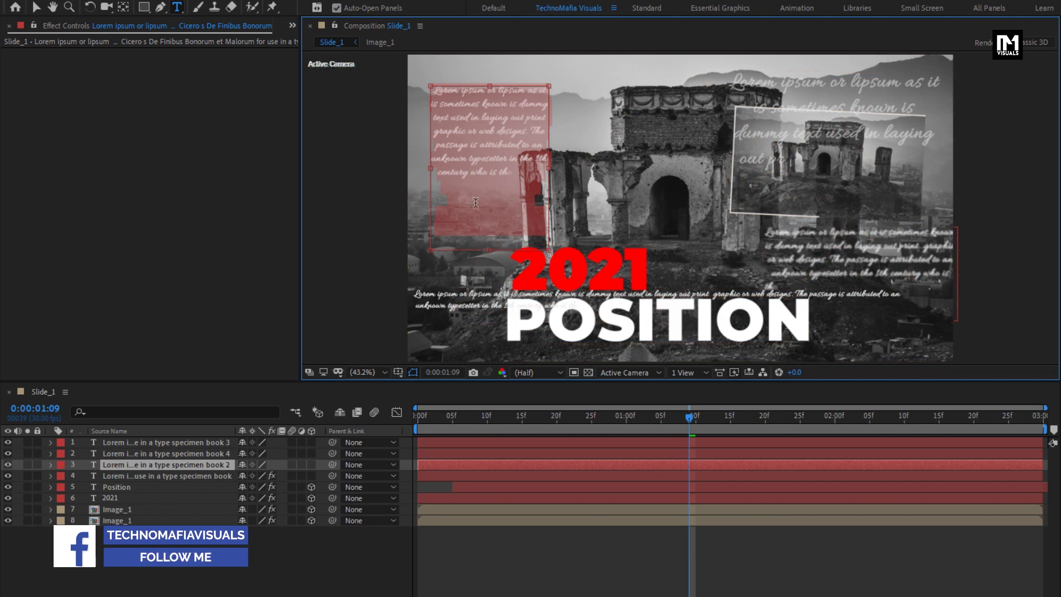
{"action": "key", "text": "Escape"}
{"action": "left_click_drag", "start_coordinate": [744, 415], "coordinate": [917, 416]}
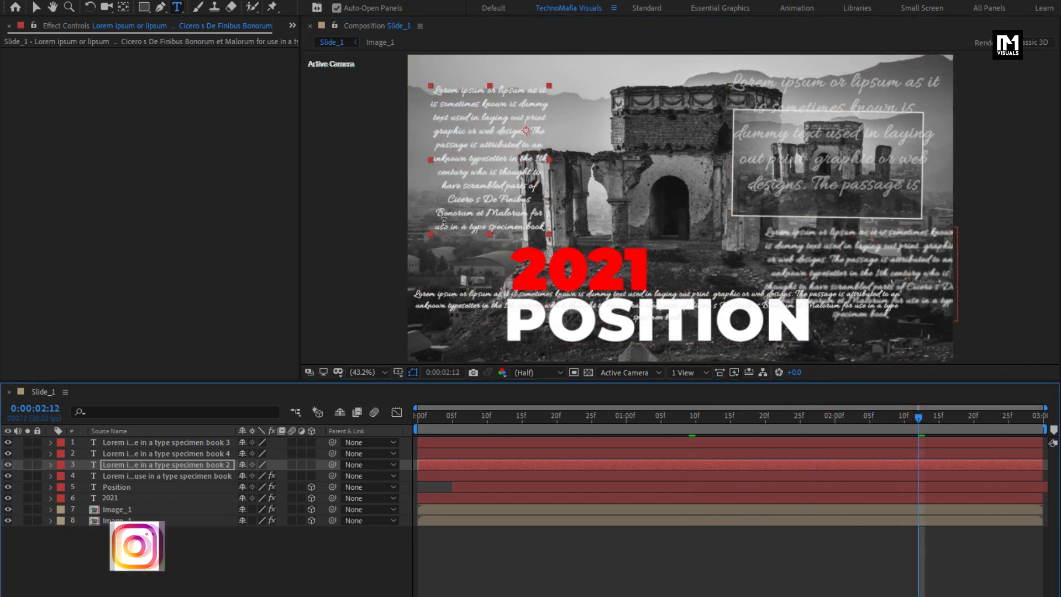
{"action": "key", "text": "v"}
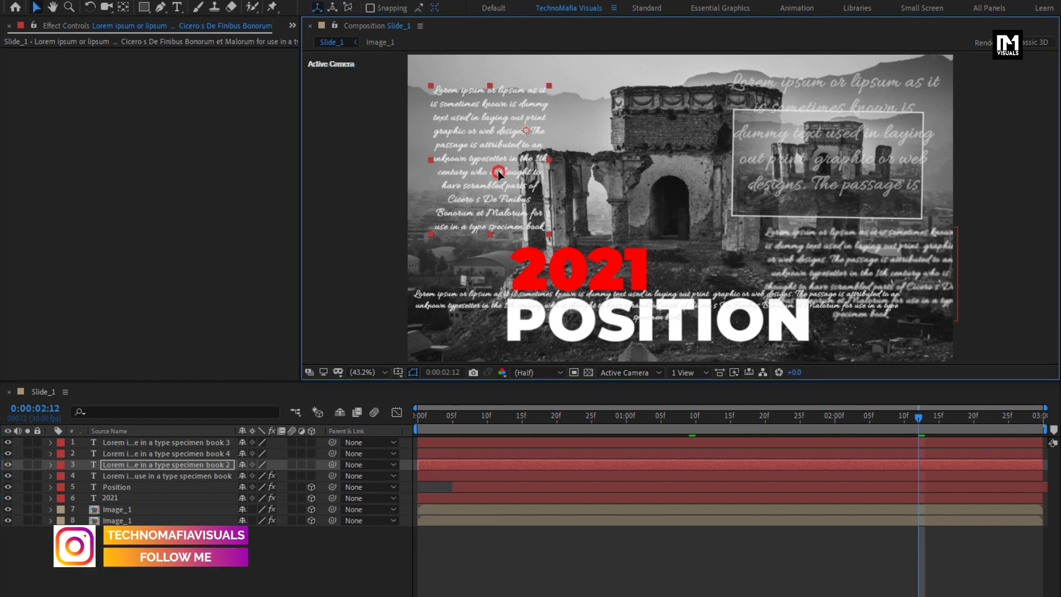
{"action": "left_click_drag", "start_coordinate": [490, 173], "coordinate": [510, 165]}
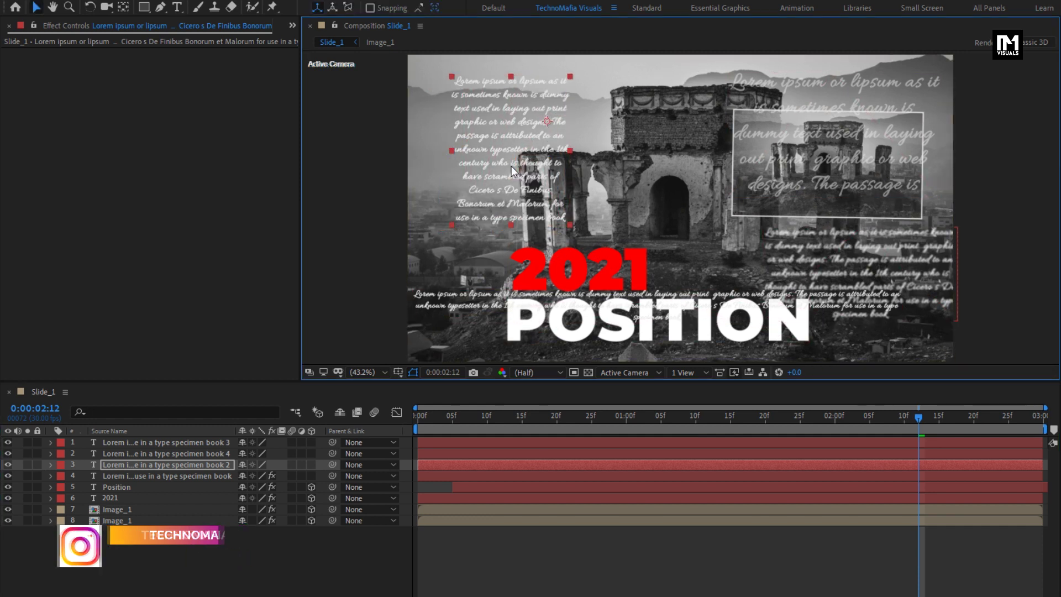
Turn all four Lorem ipsum text layers into 3D layers.
{"action": "left_click_drag", "start_coordinate": [313, 476], "coordinate": [311, 442]}
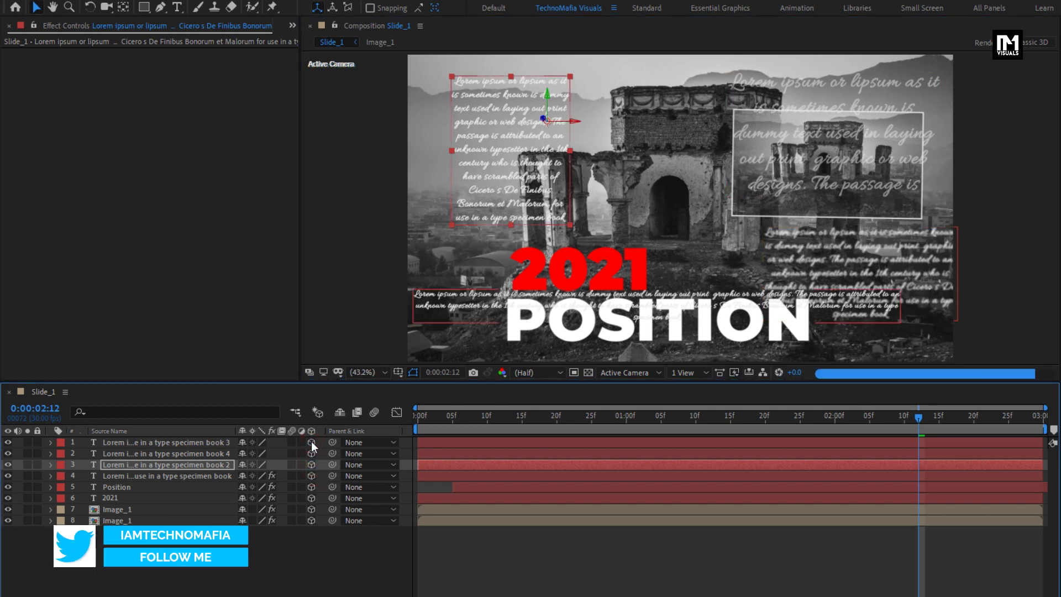
{"action": "left_click", "coordinate": [266, 531]}
Add a two-node camera with the 50mm preset to Slide_1.
{"action": "right_click", "coordinate": [213, 547]}
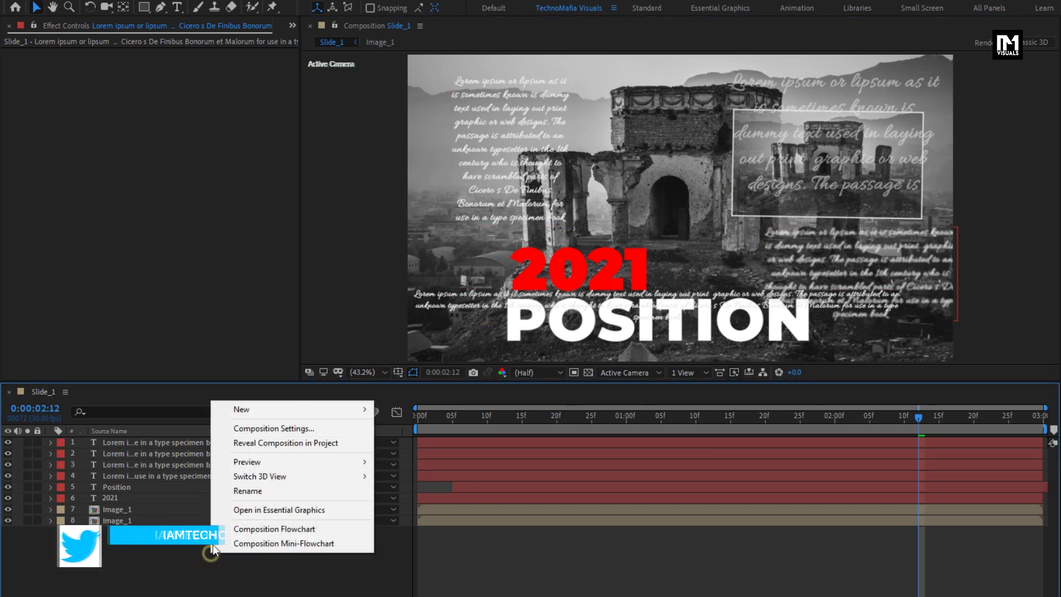
{"action": "mouse_move", "coordinate": [253, 409]}
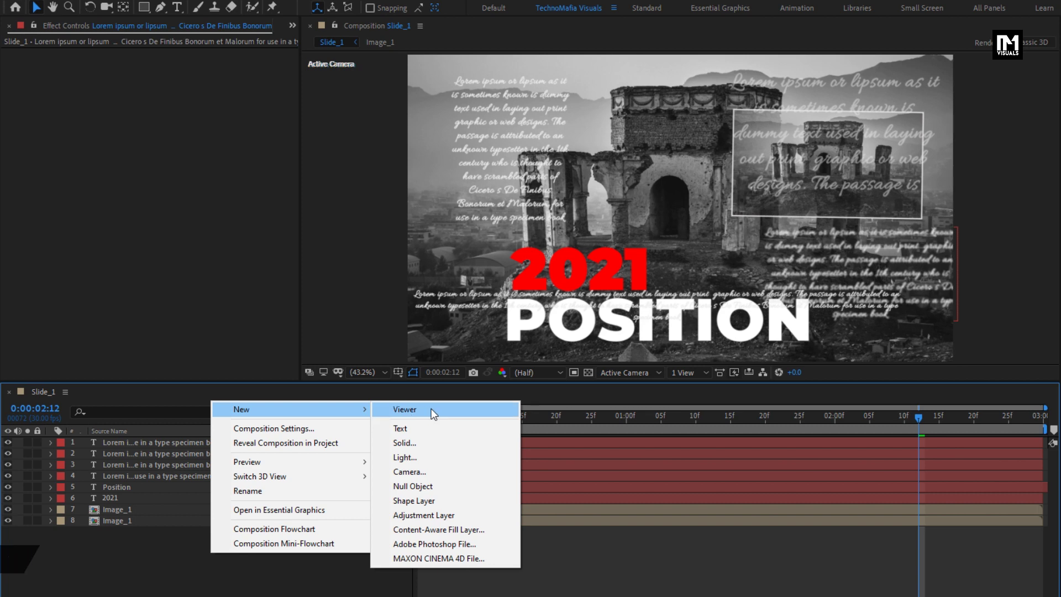
{"action": "left_click", "coordinate": [435, 473]}
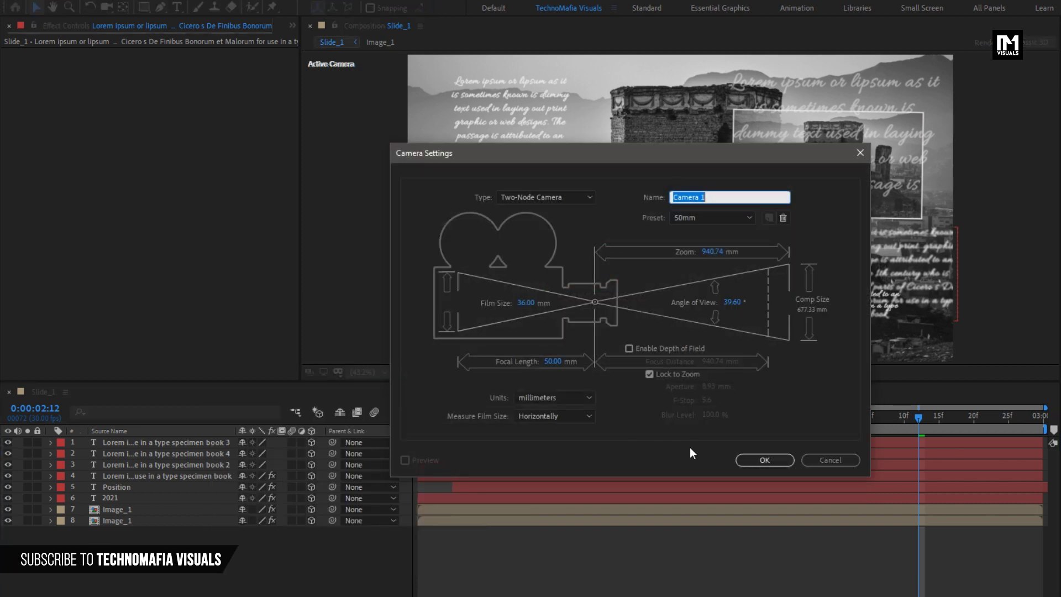
{"action": "left_click", "coordinate": [772, 457]}
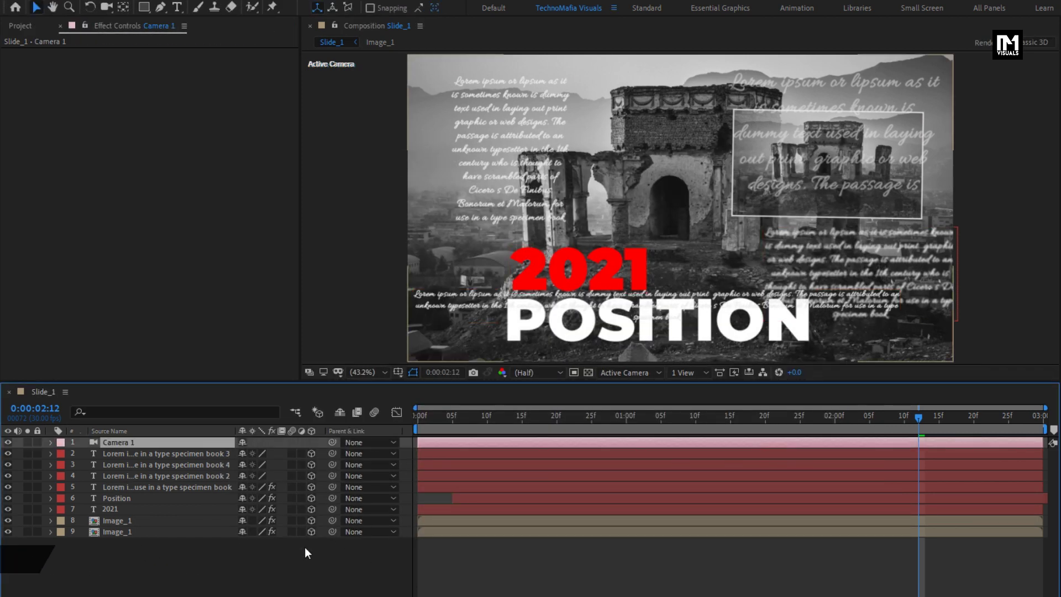
Add a null object as a 3D layer and parent Camera 1 to it.
{"action": "right_click", "coordinate": [254, 561]}
{"action": "mouse_move", "coordinate": [374, 421]}
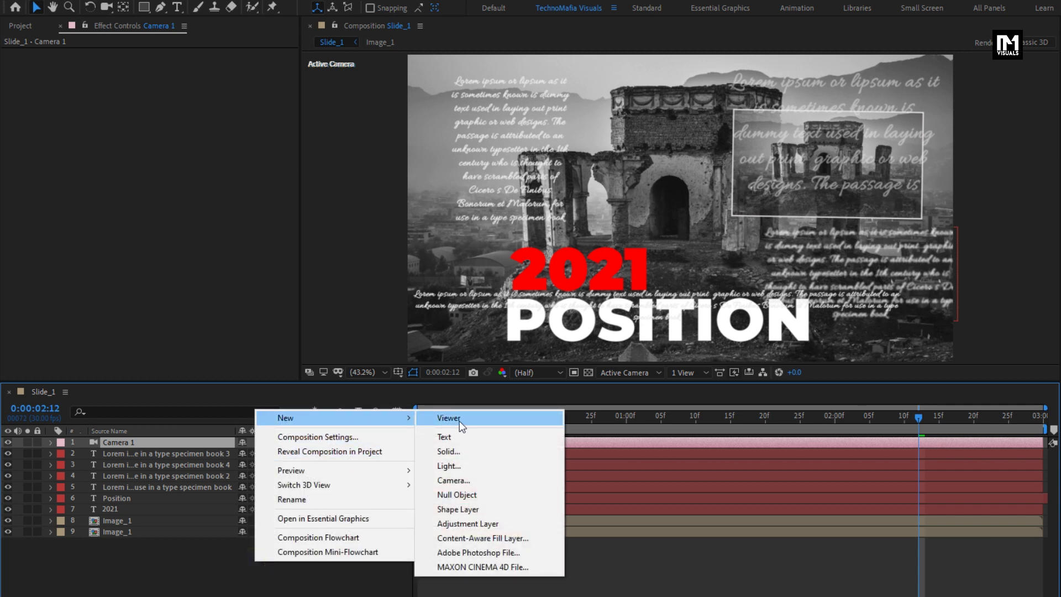
{"action": "left_click", "coordinate": [459, 494]}
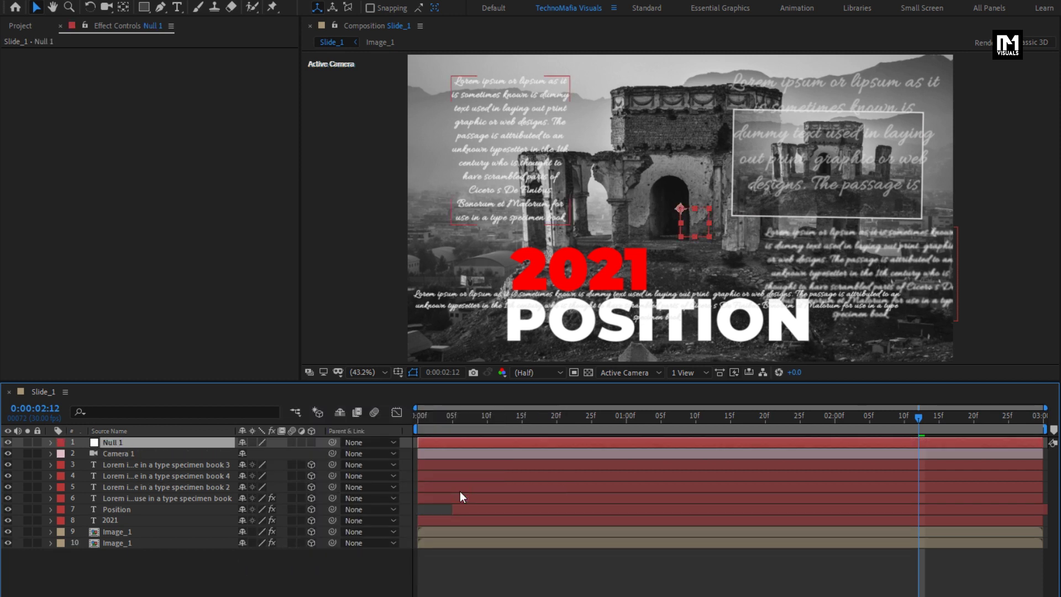
{"action": "left_click", "coordinate": [312, 442]}
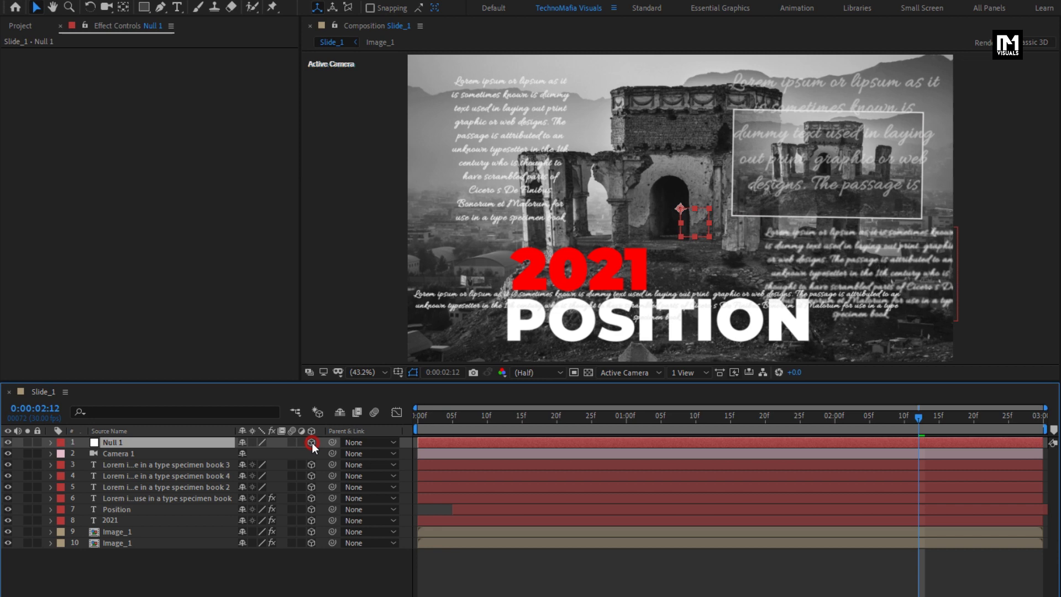
{"action": "left_click", "coordinate": [148, 454]}
{"action": "left_click", "coordinate": [374, 453]}
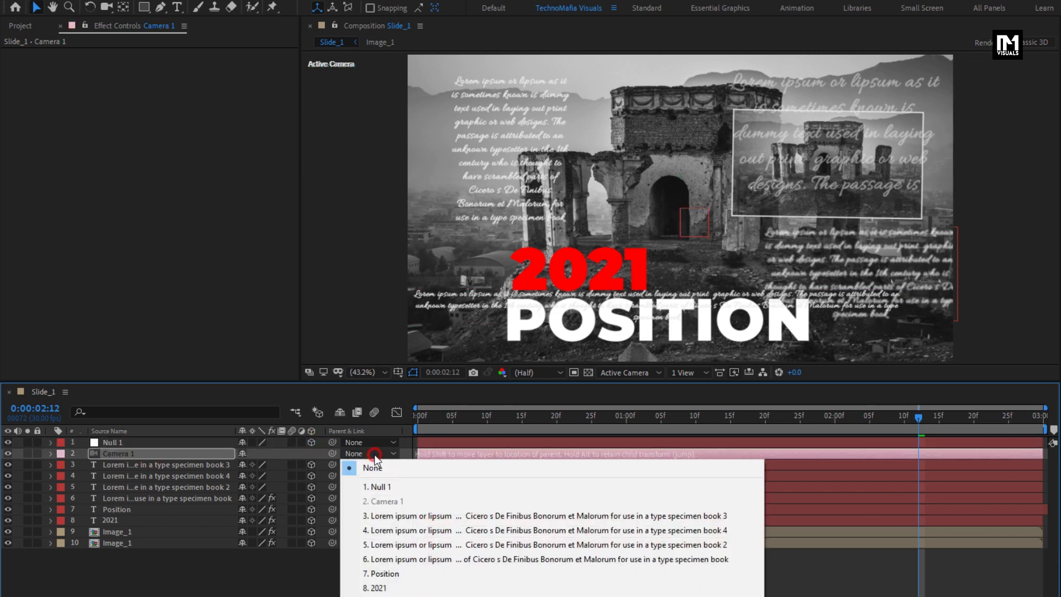
{"action": "left_click", "coordinate": [381, 486]}
Keyframe the null's Position at 960, 540, 0 at 0:00:02:29 and at 960, 540, 443 at 0:00:00:00, and preview the move.
{"action": "key", "text": "p"}
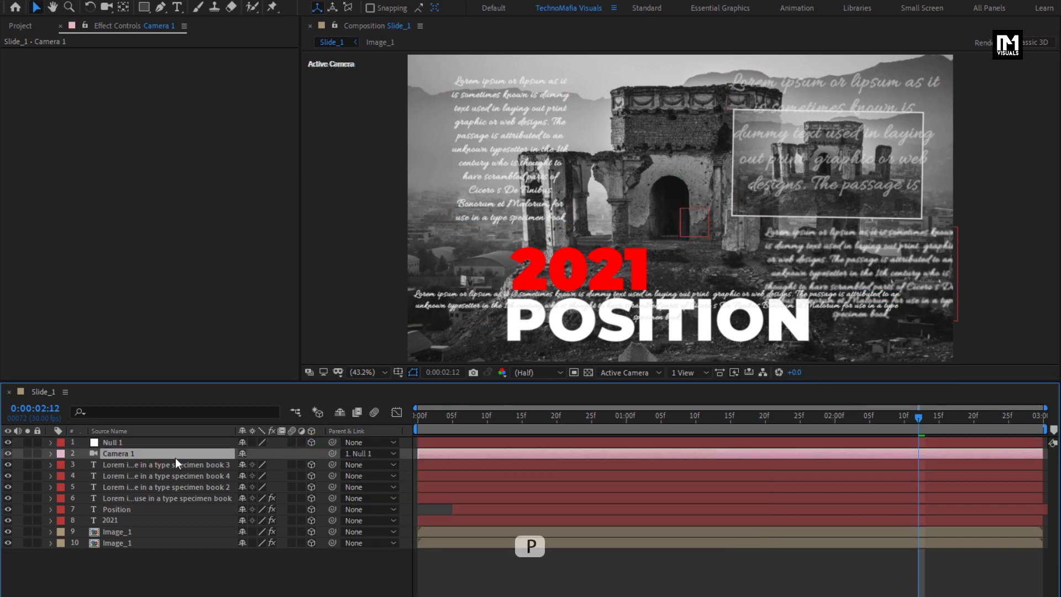
{"action": "left_click", "coordinate": [161, 443]}
{"action": "key", "text": "p"}
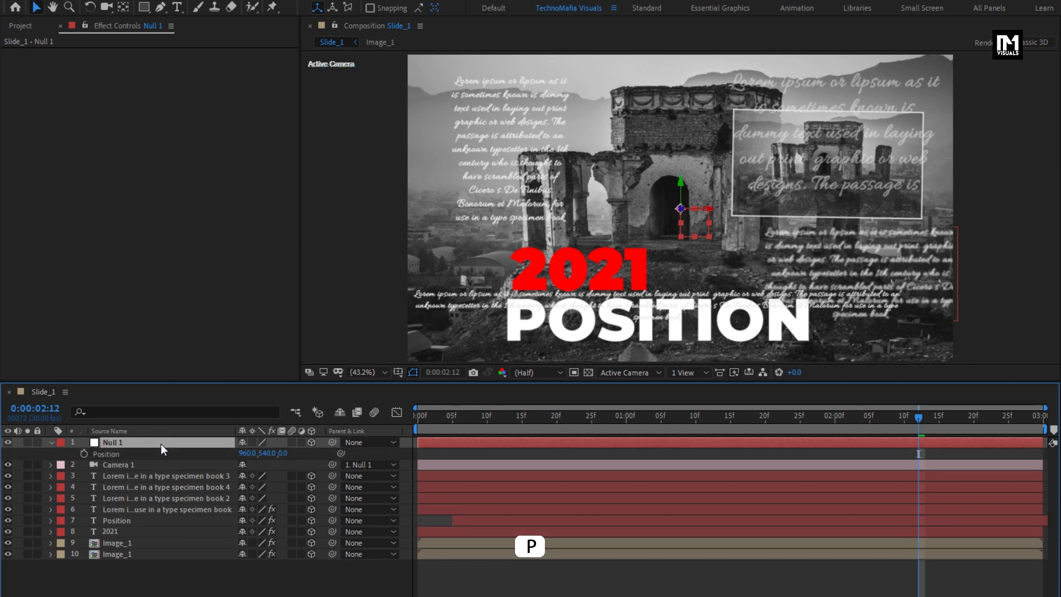
{"action": "left_click", "coordinate": [1036, 417]}
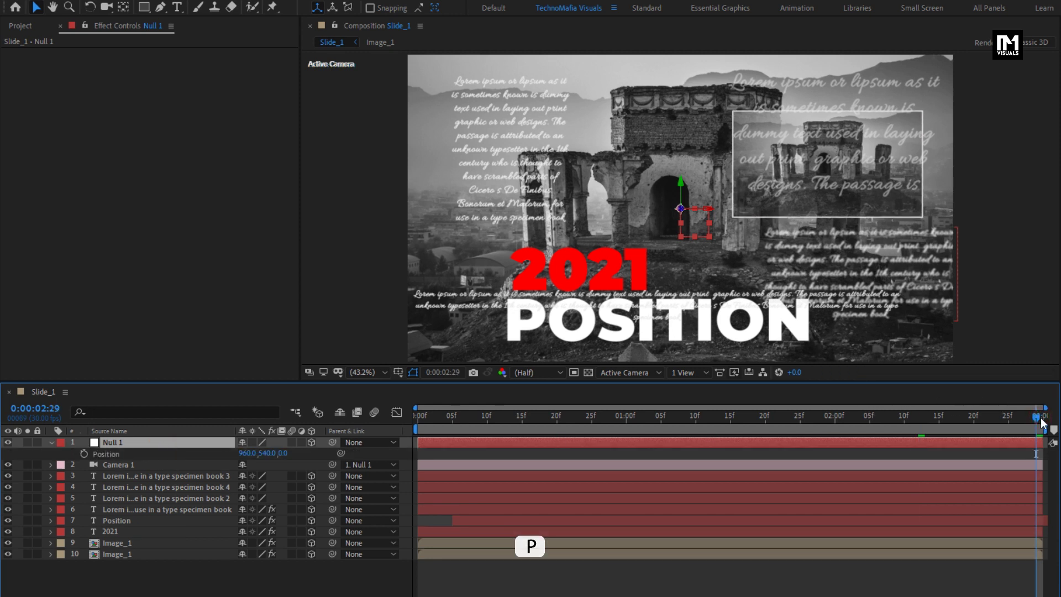
{"action": "left_click", "coordinate": [84, 454]}
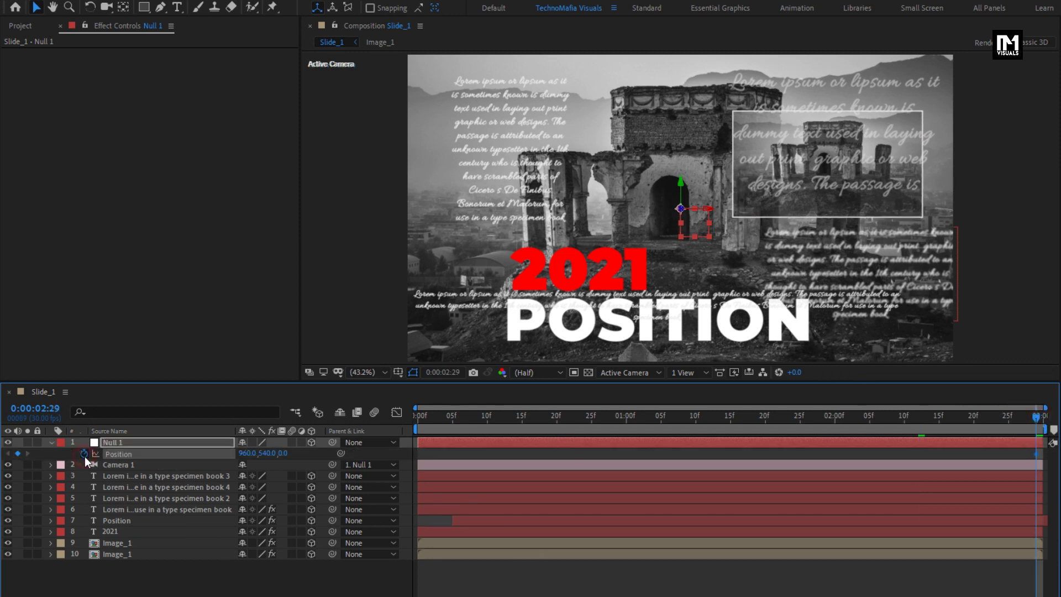
{"action": "left_click_drag", "start_coordinate": [465, 414], "coordinate": [375, 427]}
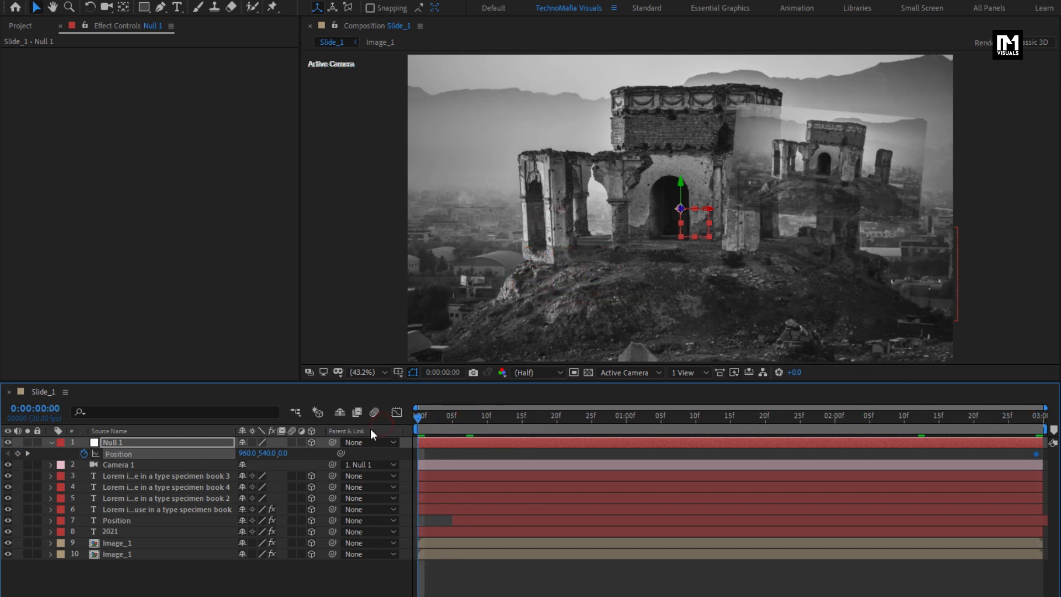
{"action": "left_click_drag", "start_coordinate": [284, 453], "coordinate": [583, 446]}
{"action": "key", "text": "space"}
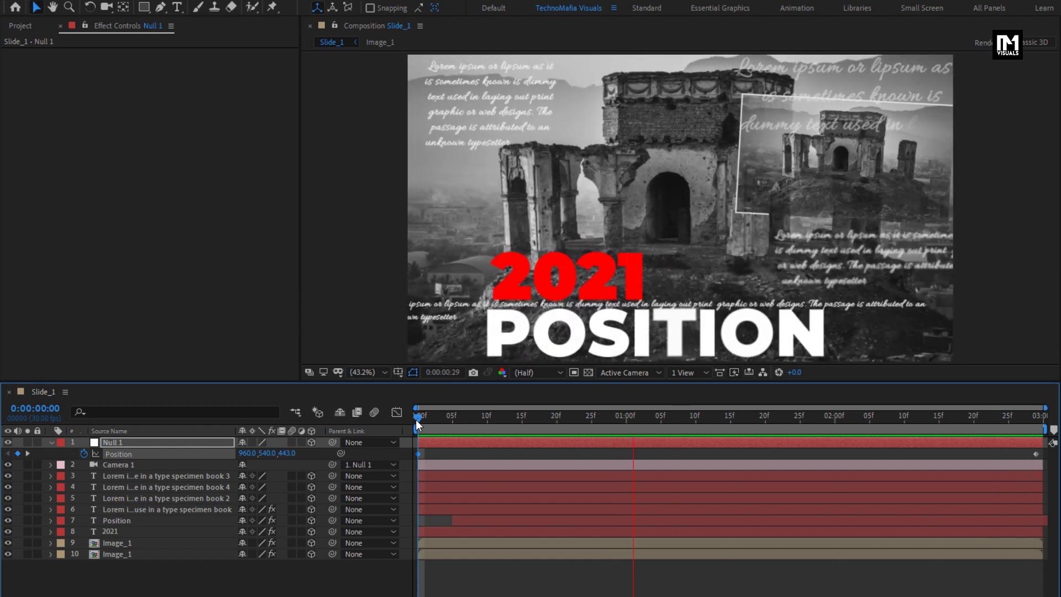
Shift the bottom paragraph layer to start at about frame 11 and the upper-left paragraph layer at about frame 7.
{"action": "left_click_drag", "start_coordinate": [415, 419], "coordinate": [634, 421]}
{"action": "left_click", "coordinate": [435, 475]}
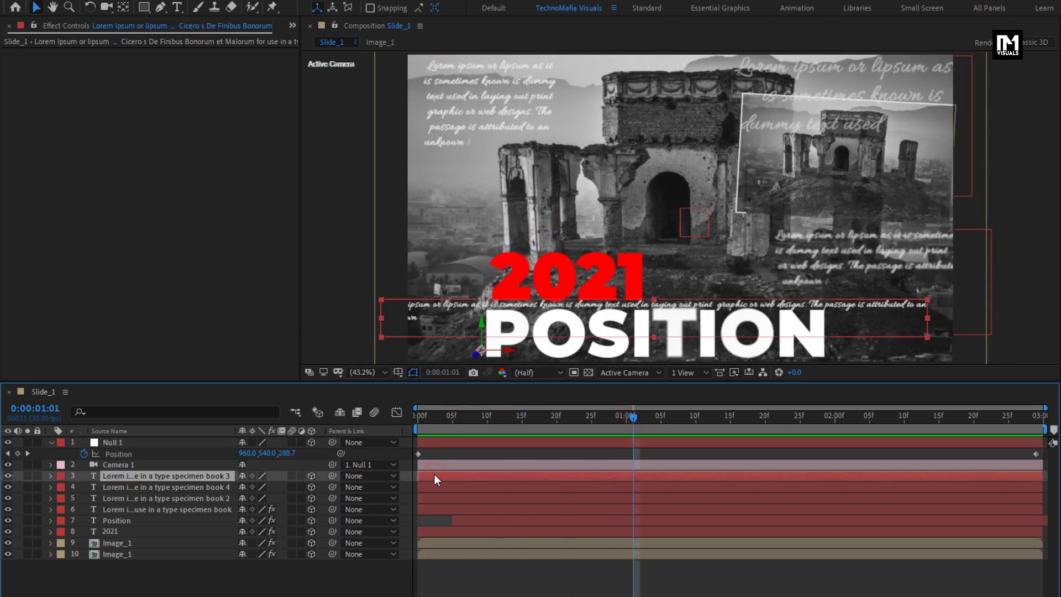
{"action": "left_click_drag", "start_coordinate": [440, 476], "coordinate": [518, 473]}
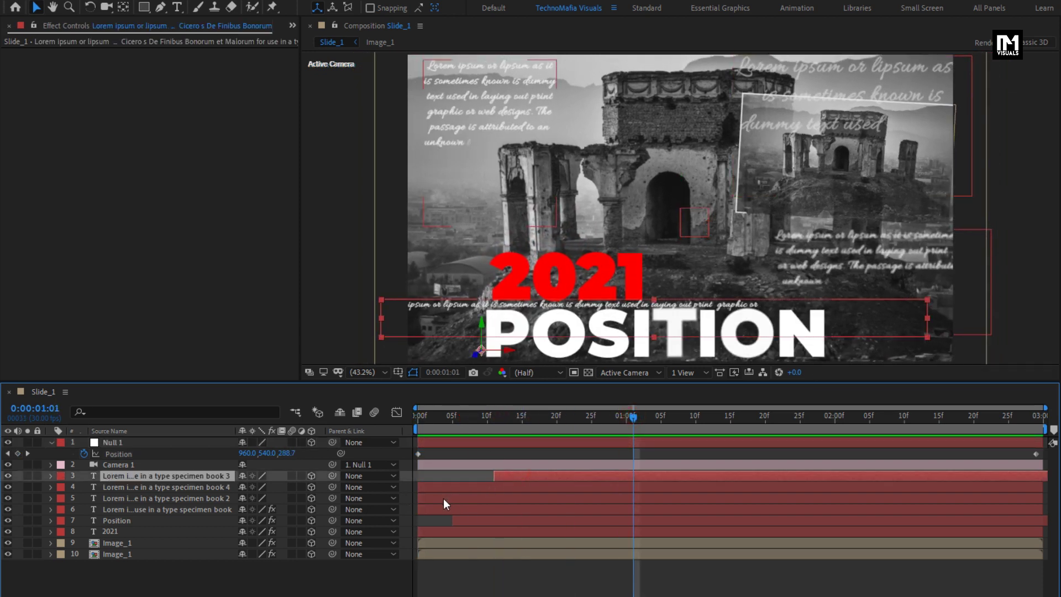
{"action": "left_click_drag", "start_coordinate": [443, 500], "coordinate": [492, 499]}
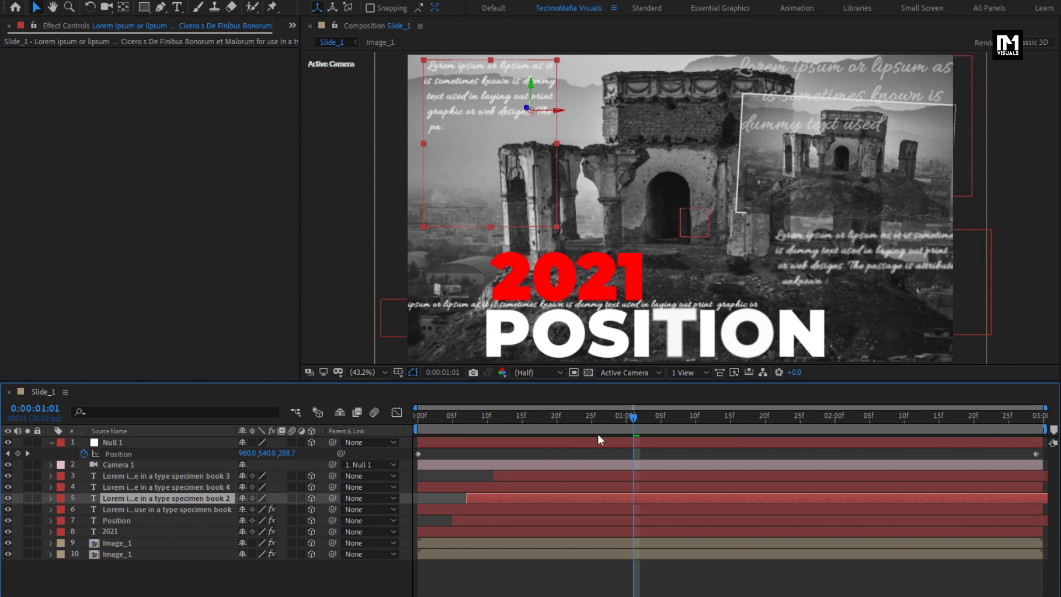
Shift the enlarged paragraph layer over the framed image to start at about 0:00:00:23 and check its reveal.
{"action": "left_click_drag", "start_coordinate": [637, 418], "coordinate": [741, 418]}
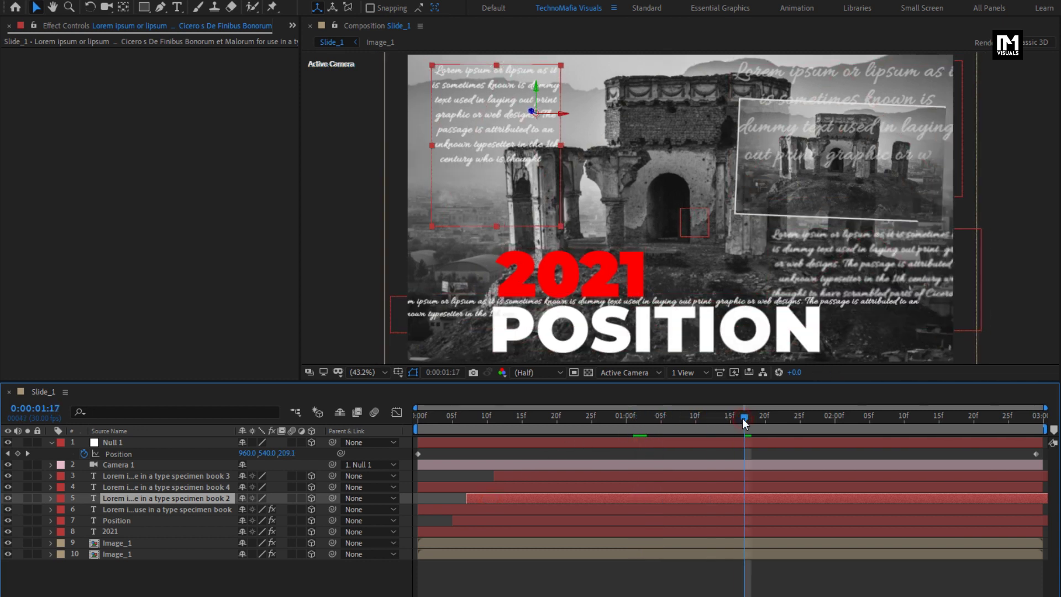
{"action": "left_click", "coordinate": [453, 507]}
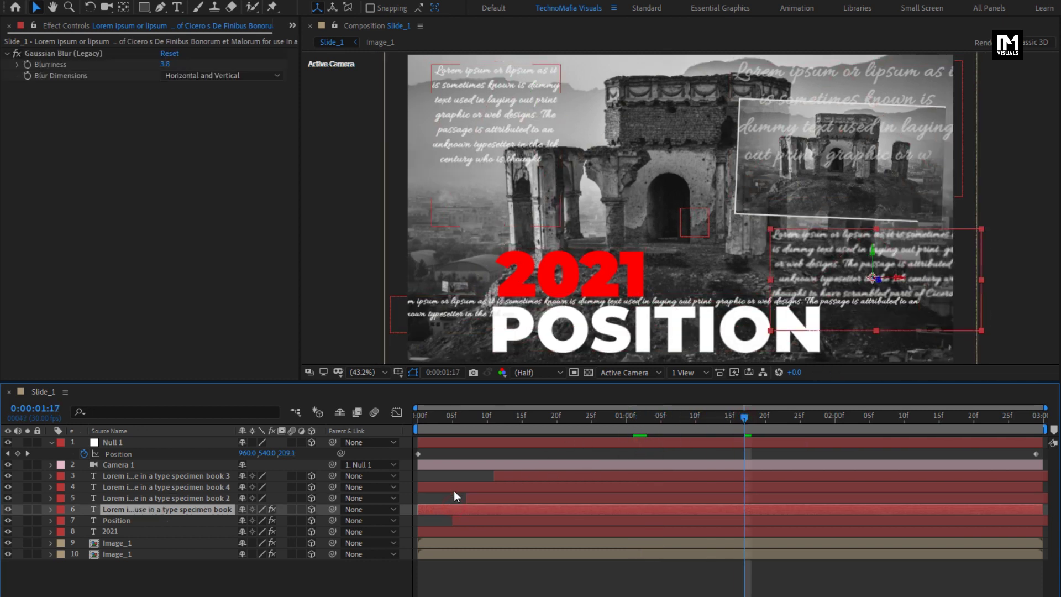
{"action": "left_click", "coordinate": [451, 485]}
{"action": "left_click_drag", "start_coordinate": [439, 486], "coordinate": [599, 482]}
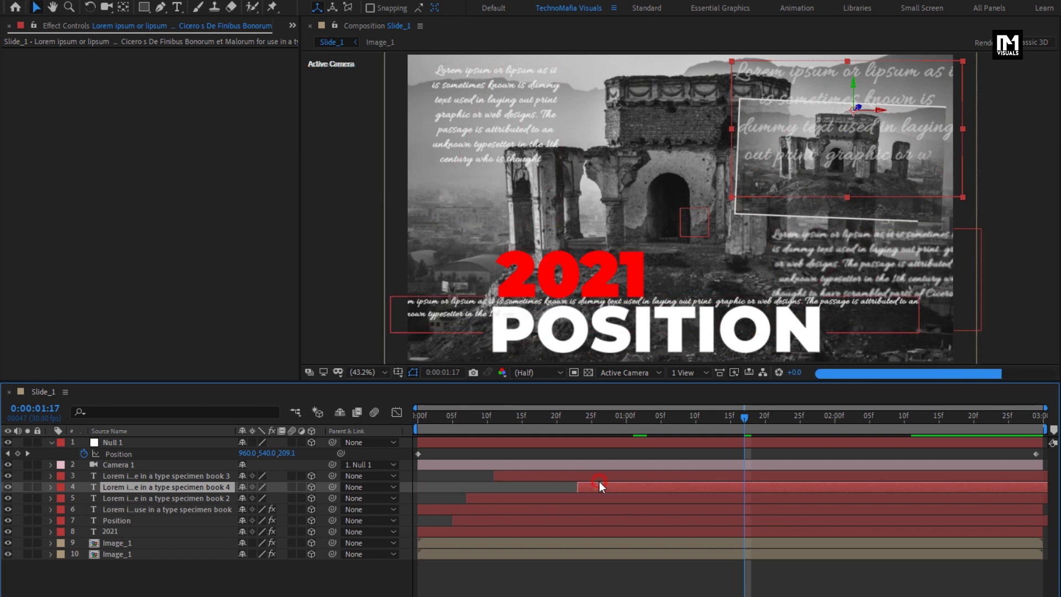
{"action": "left_click", "coordinate": [579, 419]}
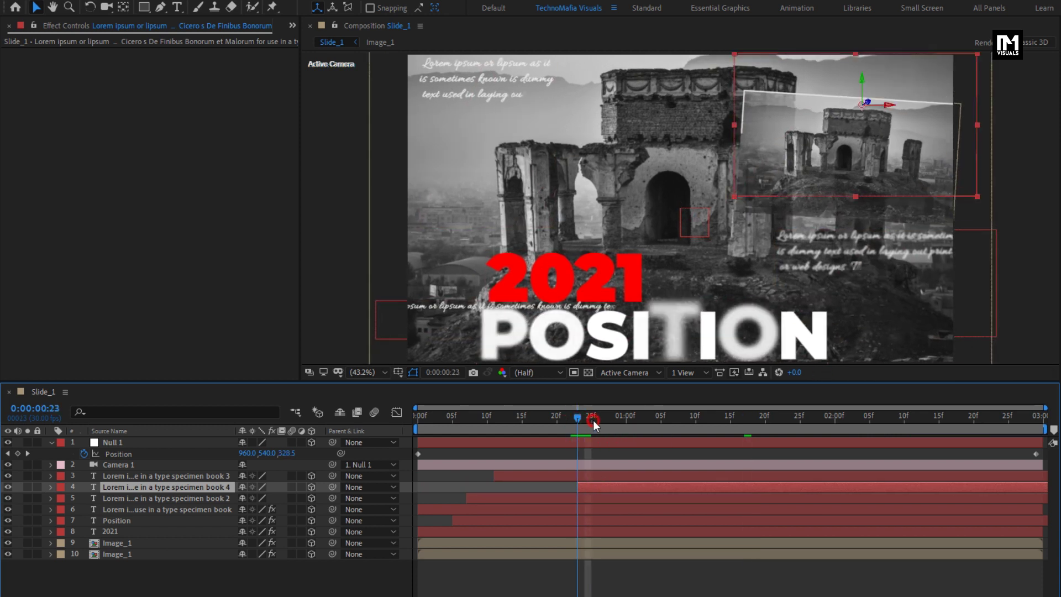
{"action": "left_click_drag", "start_coordinate": [594, 424], "coordinate": [697, 424]}
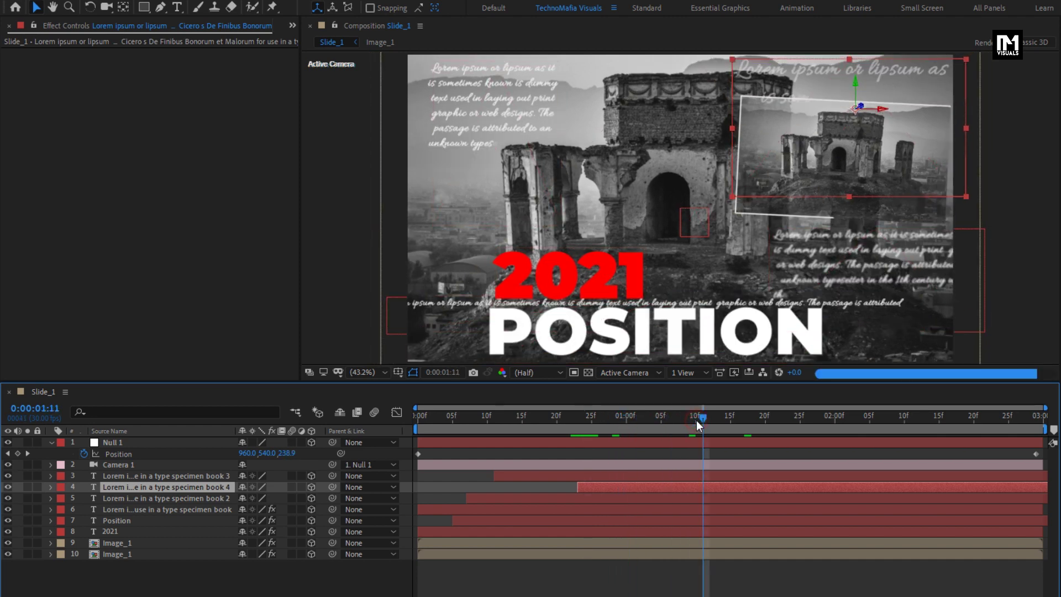
Shift the bottom paragraph layer to start at about 0:00:01:01 and check its reveal up to 0:00:01:29.
{"action": "left_click", "coordinate": [453, 308]}
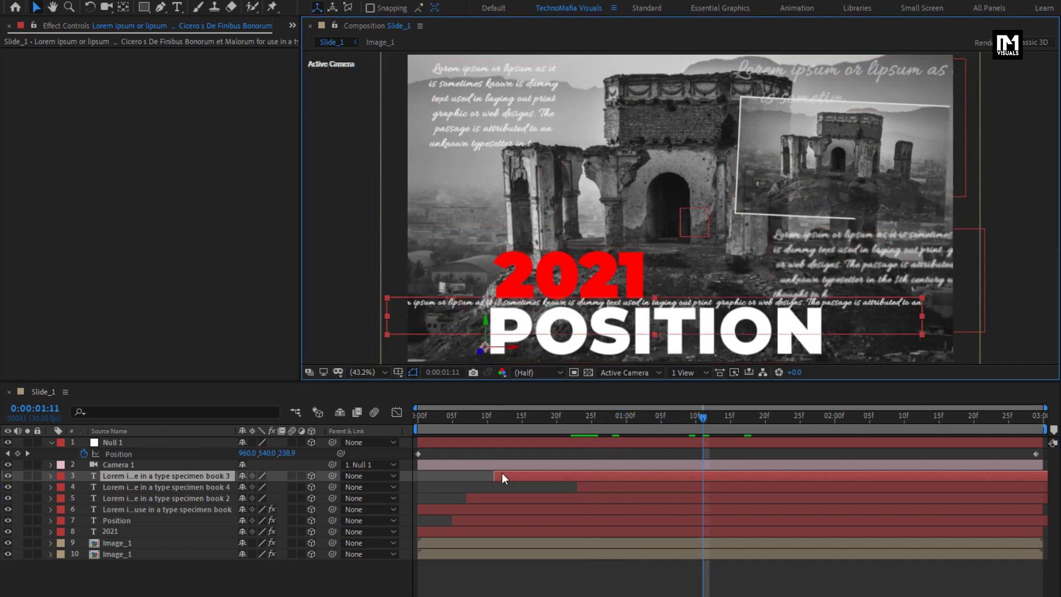
{"action": "left_click_drag", "start_coordinate": [502, 473], "coordinate": [654, 474]}
{"action": "left_click_drag", "start_coordinate": [641, 419], "coordinate": [824, 418]}
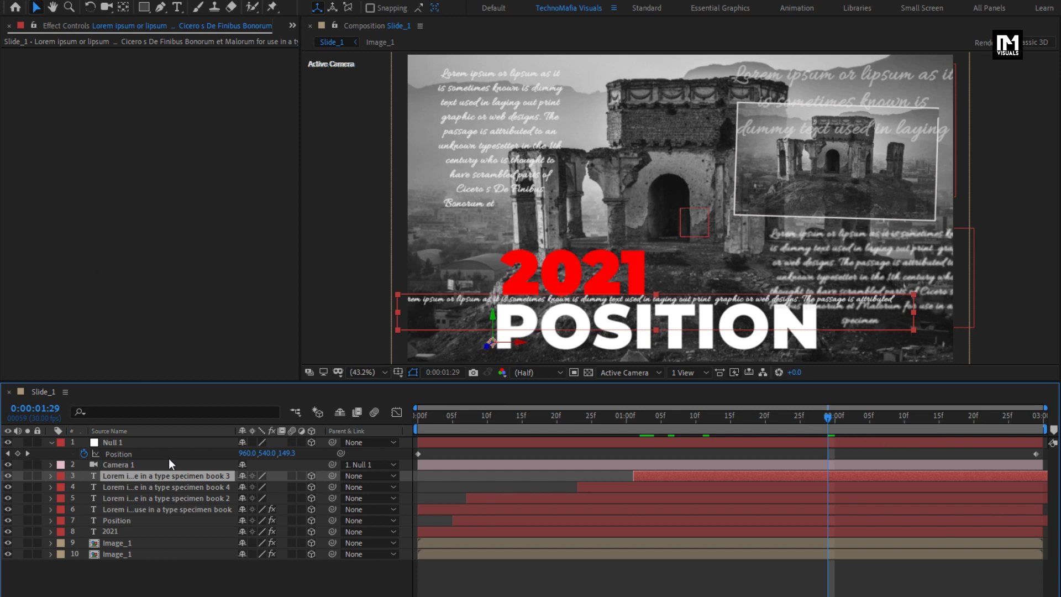
Create a 1920 x 1080, 30 fps, three-second composition named Image_2.
{"action": "left_click", "coordinate": [160, 443]}
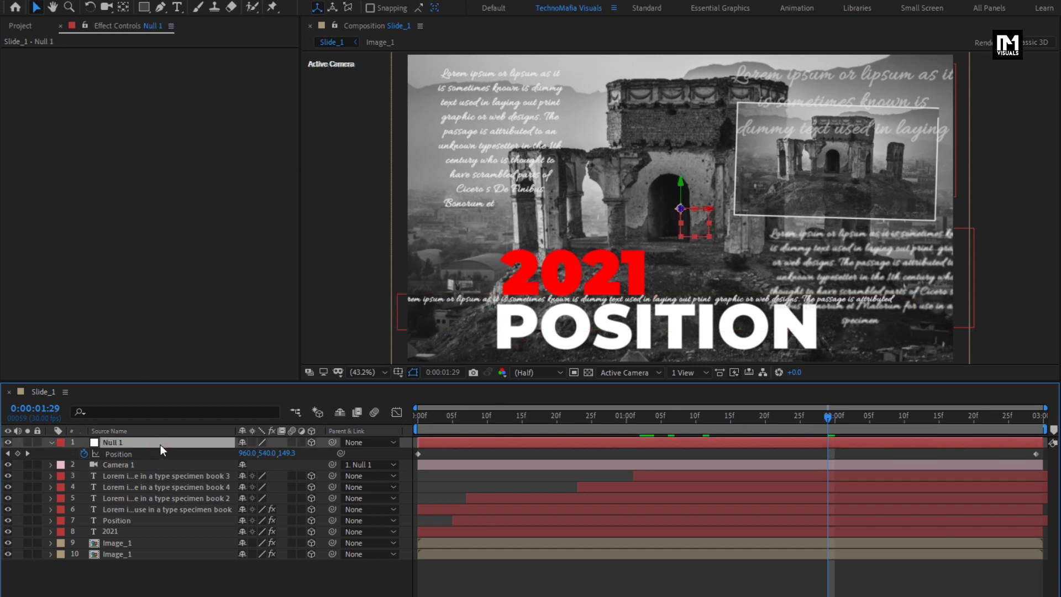
{"action": "left_click", "coordinate": [14, 31]}
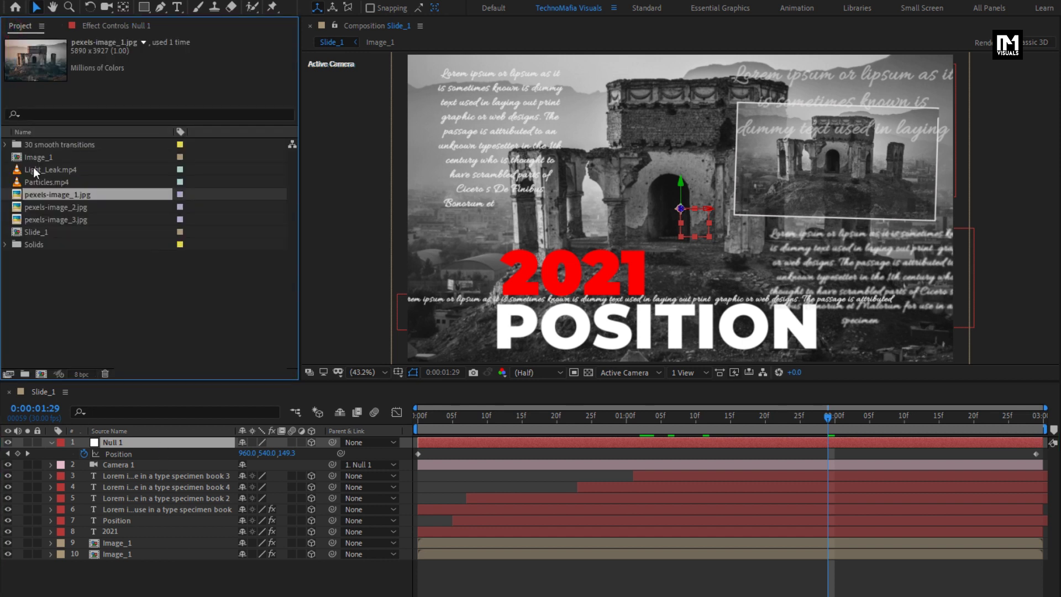
{"action": "left_click", "coordinate": [43, 233]}
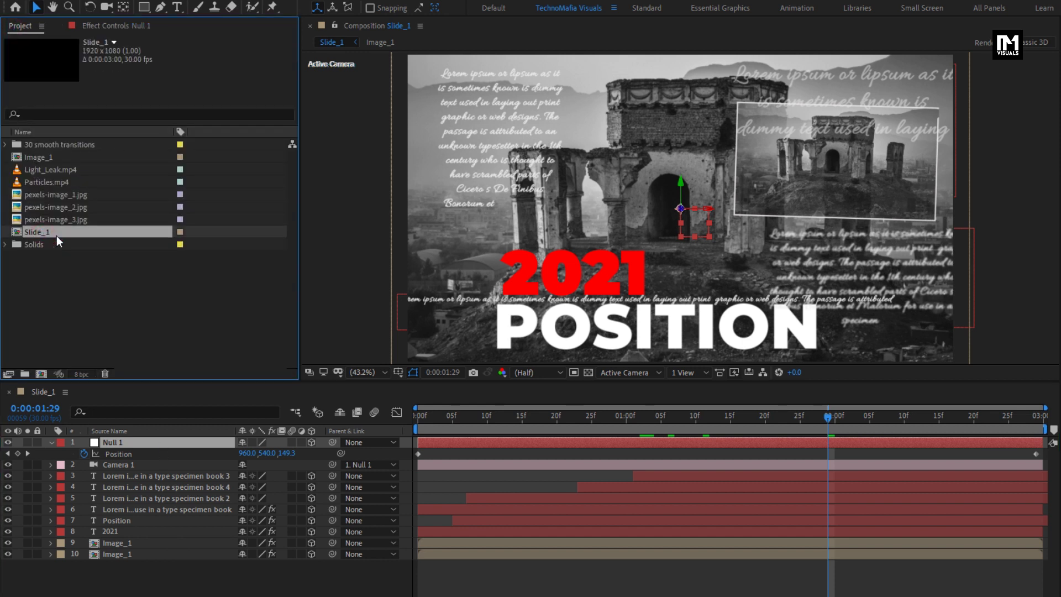
{"action": "left_click", "coordinate": [38, 157]}
{"action": "key", "text": "ctrl+d"}
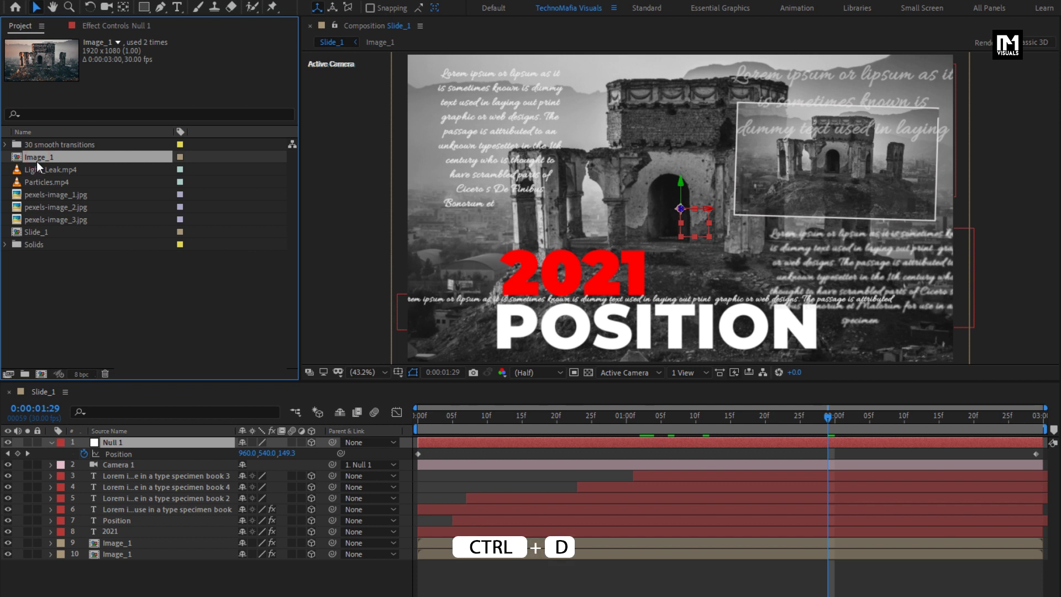
{"action": "key", "text": "ctrl+n"}
{"action": "left_click", "coordinate": [40, 375]}
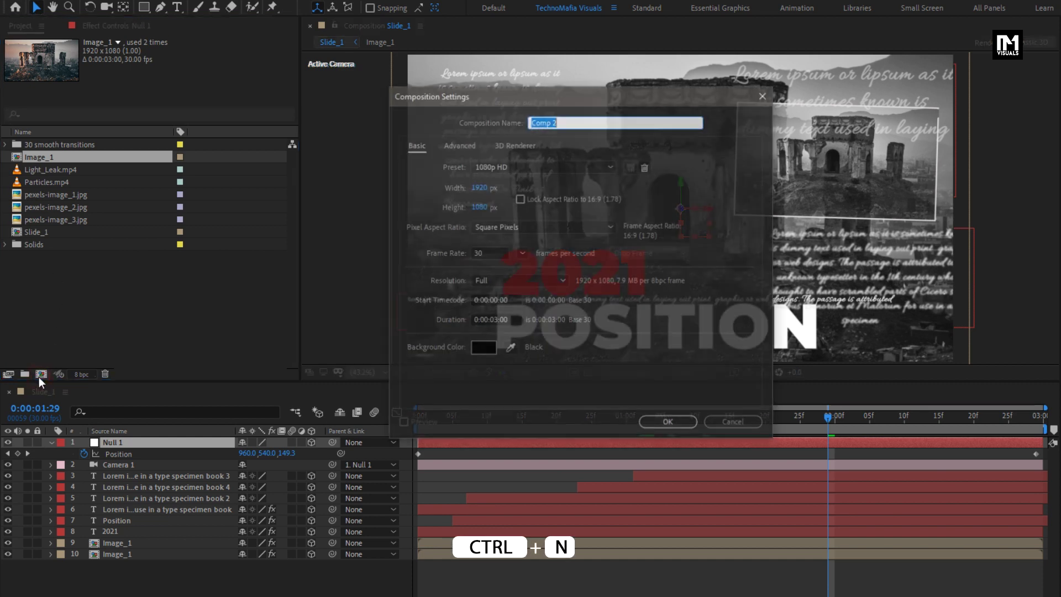
{"action": "type", "text": "Image_2"}
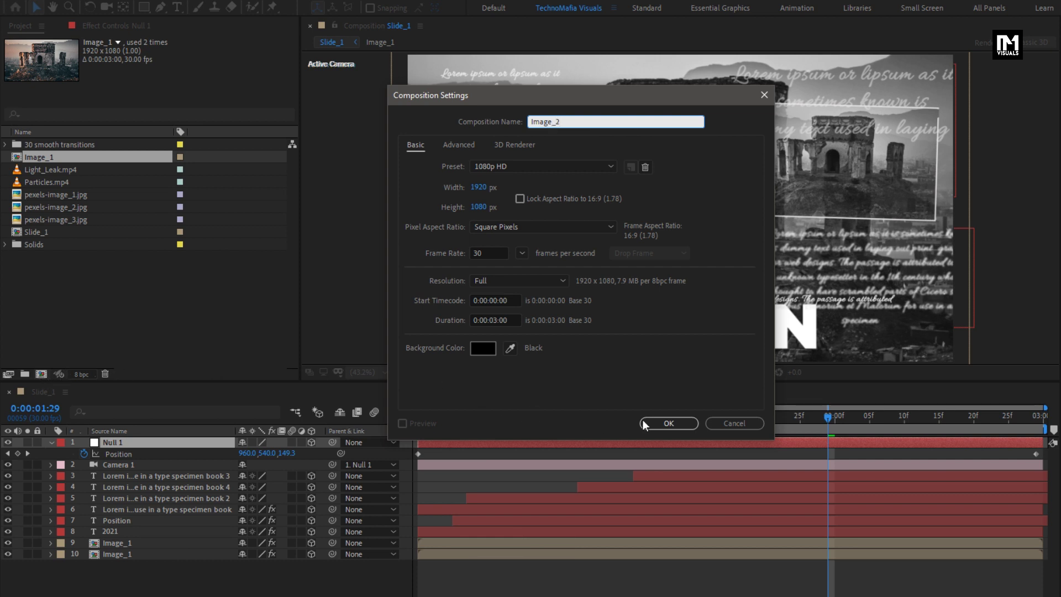
{"action": "left_click", "coordinate": [661, 420]}
Add pexels-image_2.jpg to the Image_2 composition and set its Scale to 36%.
{"action": "left_click_drag", "start_coordinate": [56, 220], "coordinate": [117, 476]}
{"action": "key", "text": "s"}
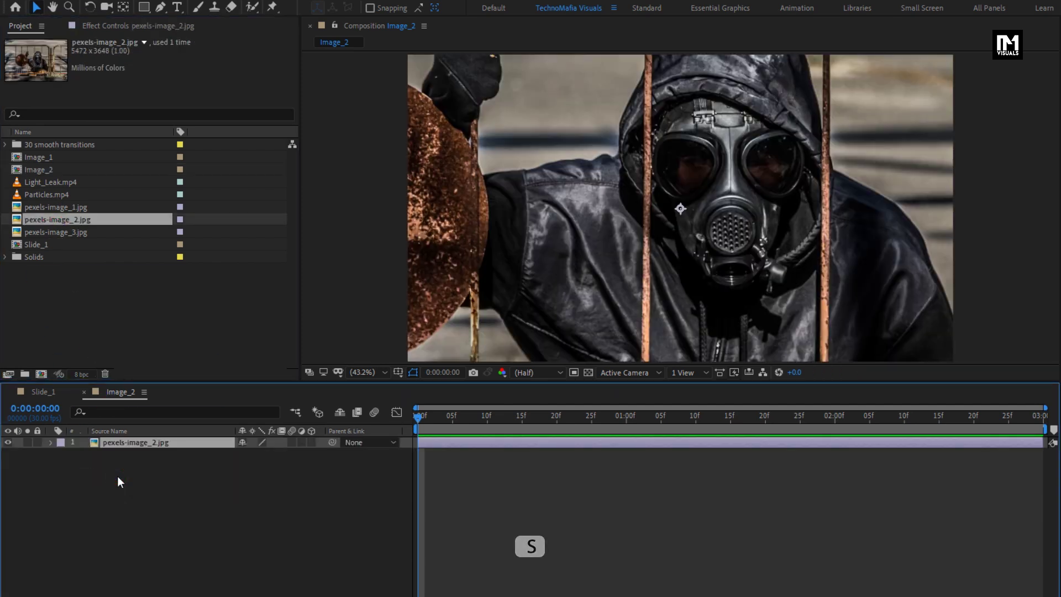
{"action": "left_click_drag", "start_coordinate": [280, 462], "coordinate": [244, 463]}
Create a 1920 x 1080, three-second composition named Image_3 and place pexels-image_3.jpg in it.
{"action": "key", "text": "ctrl+n"}
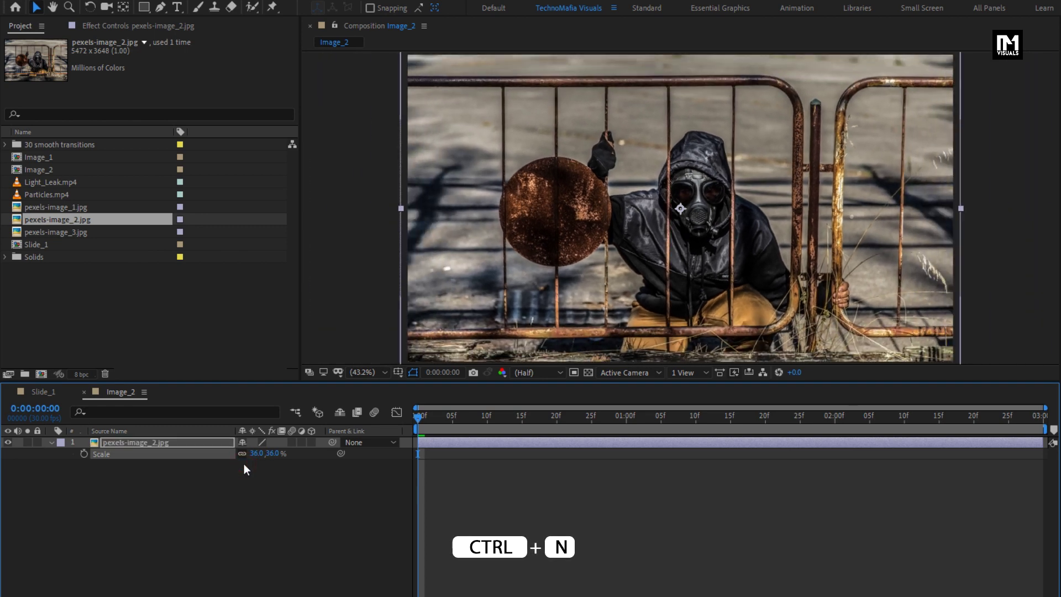
{"action": "left_click", "coordinate": [42, 374]}
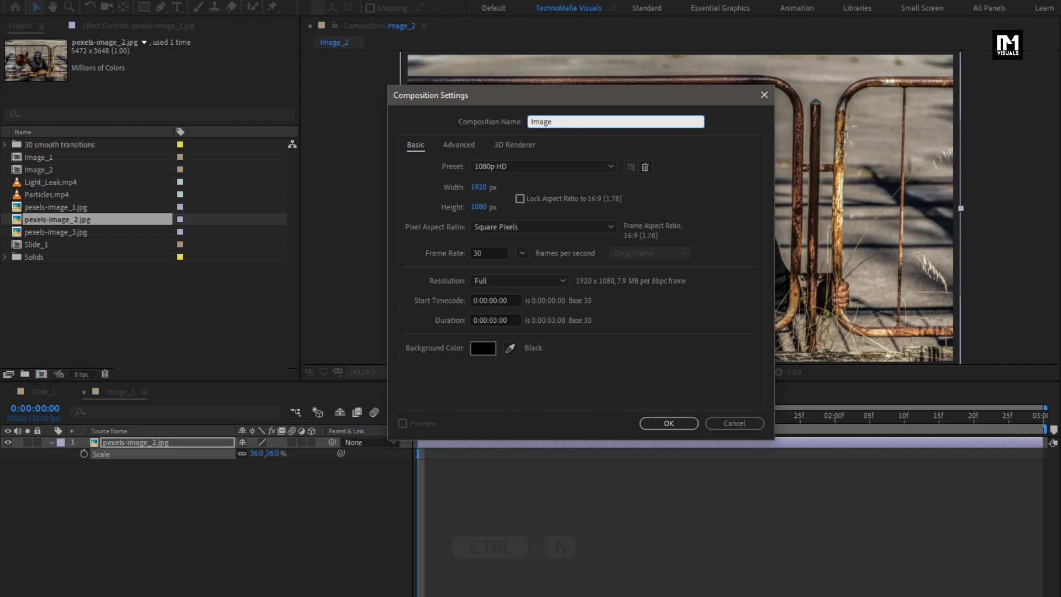
{"action": "left_click", "coordinate": [644, 424]}
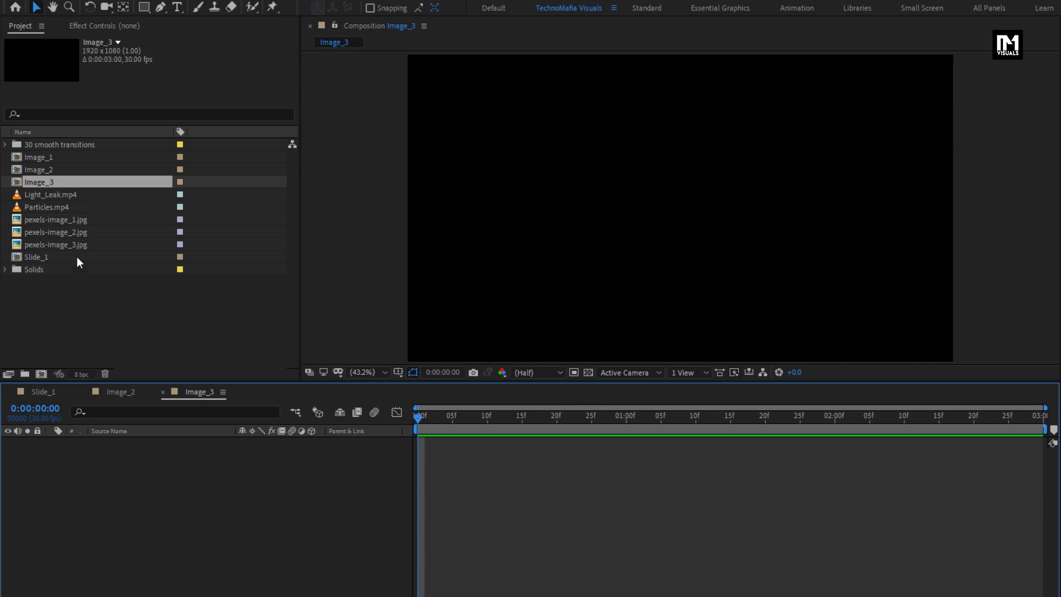
{"action": "left_click_drag", "start_coordinate": [58, 243], "coordinate": [155, 485]}
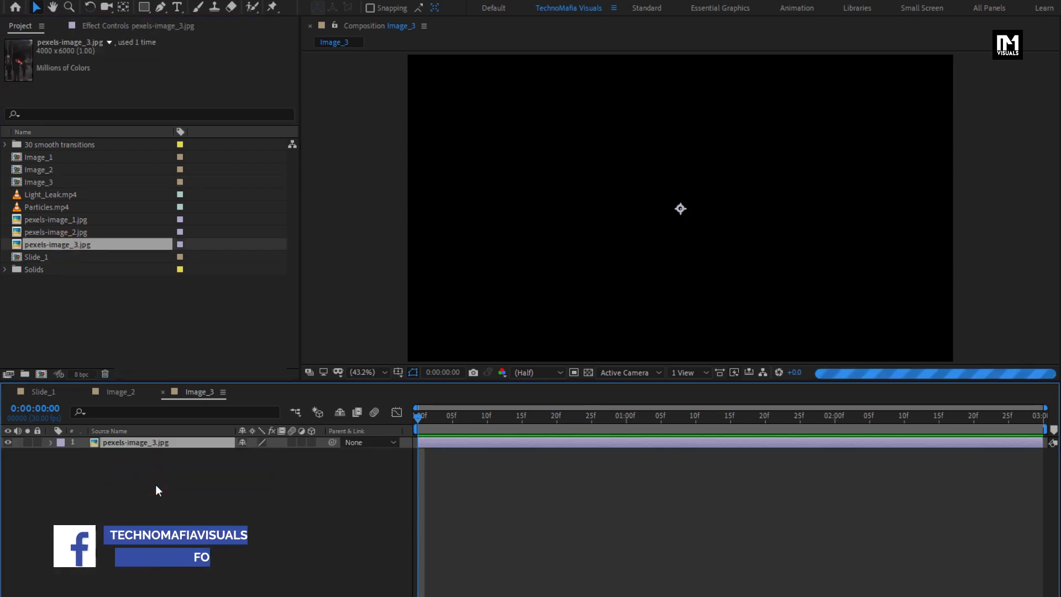
Set the pexels-image_3.jpg layer's Scale to 49% and move it up so the three guards fill the Image_3 frame.
{"action": "key", "text": "s"}
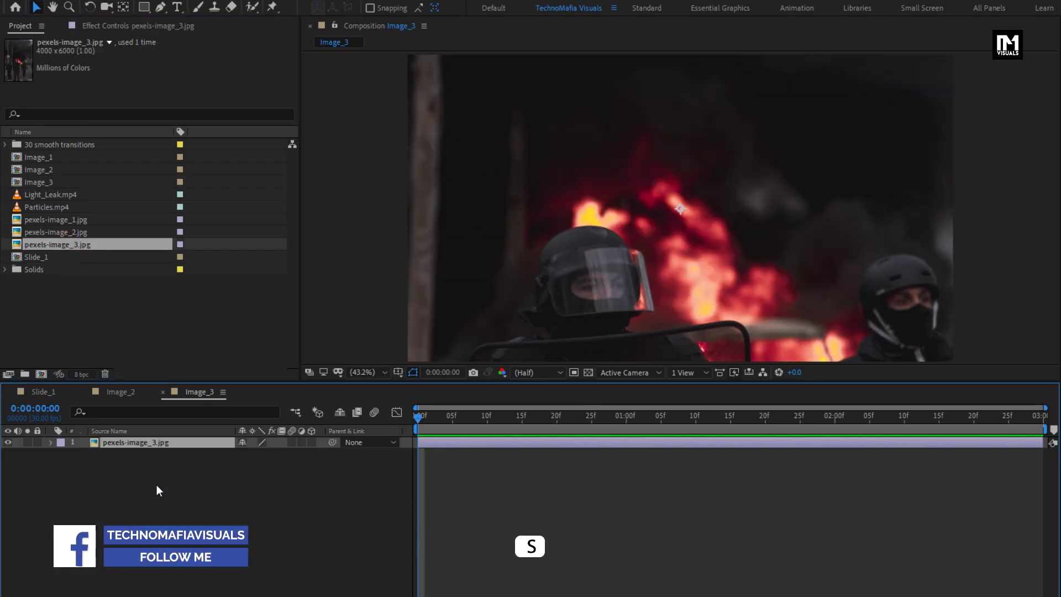
{"action": "left_click_drag", "start_coordinate": [274, 454], "coordinate": [251, 462]}
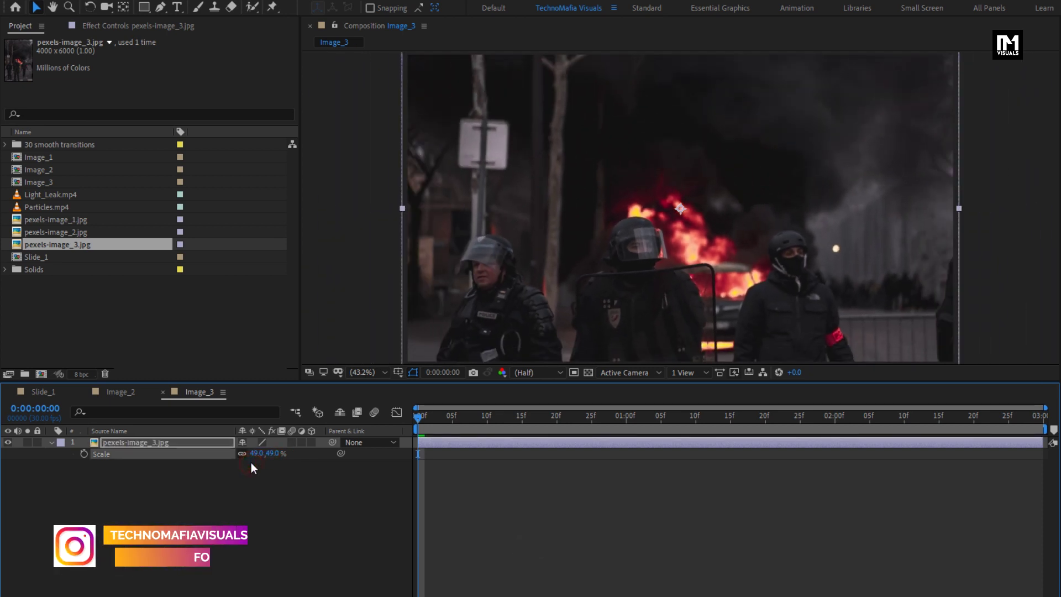
{"action": "left_click_drag", "start_coordinate": [589, 330], "coordinate": [590, 201]}
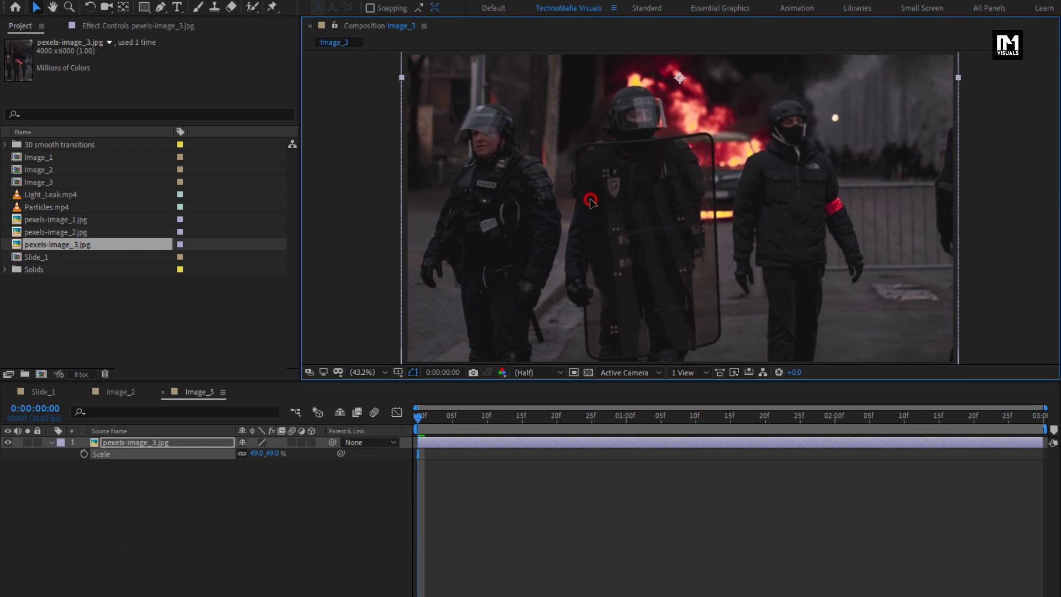
{"action": "left_click", "coordinate": [51, 442]}
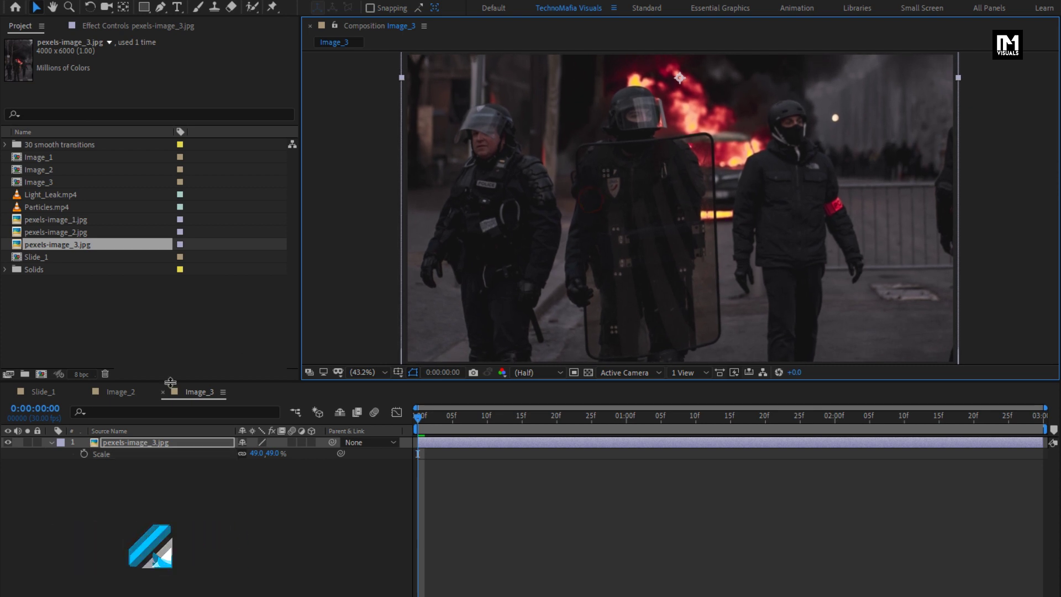
{"action": "left_click", "coordinate": [72, 472]}
Duplicate the Slide_1 composition twice to make Slide_2 and Slide_3, and open both copies.
{"action": "left_click", "coordinate": [37, 258]}
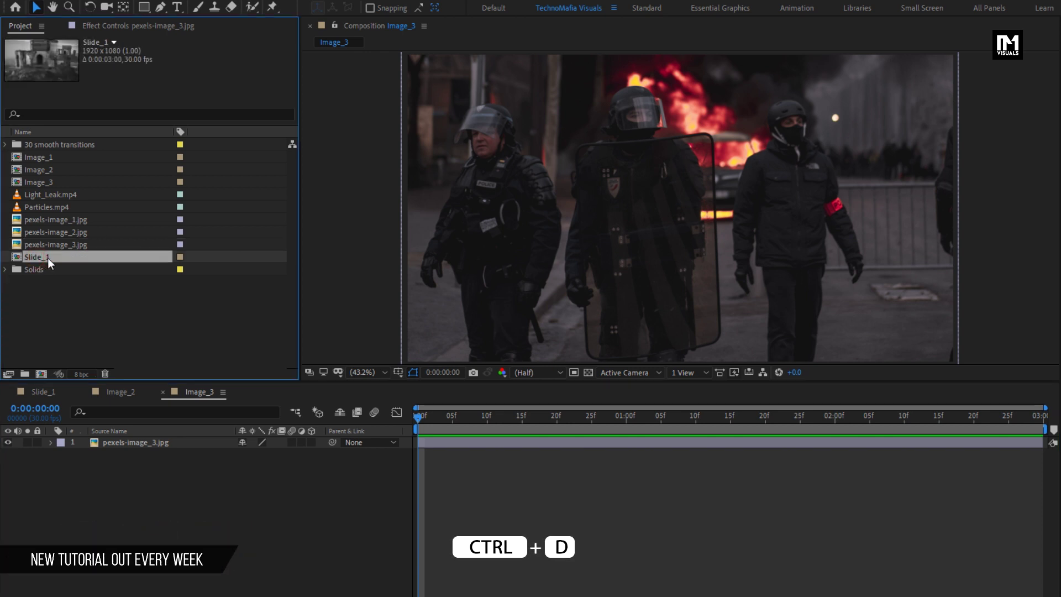
{"action": "key", "text": "ctrl+d"}
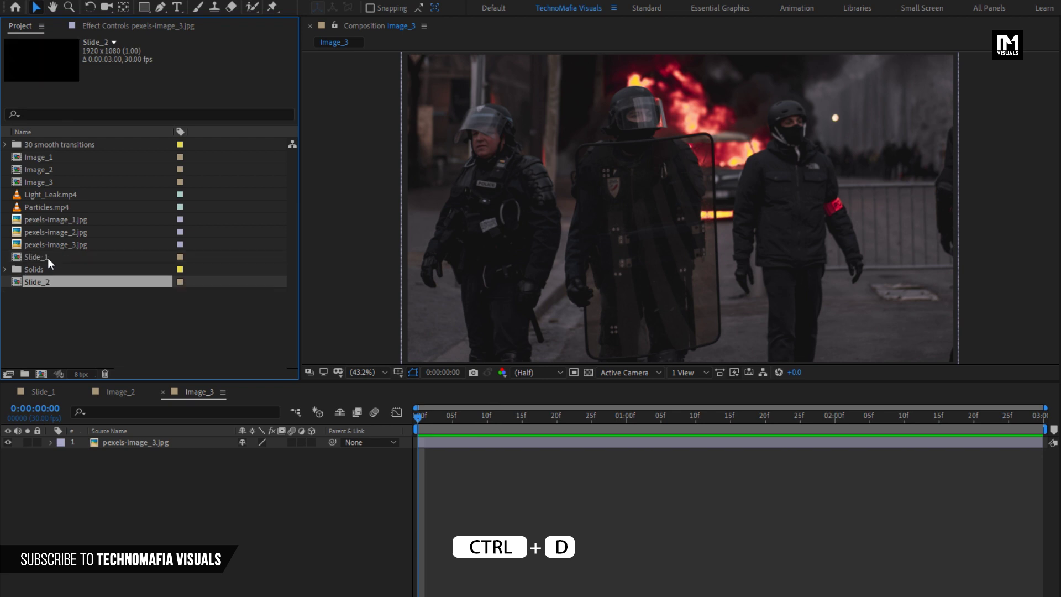
{"action": "key", "text": "ctrl+d"}
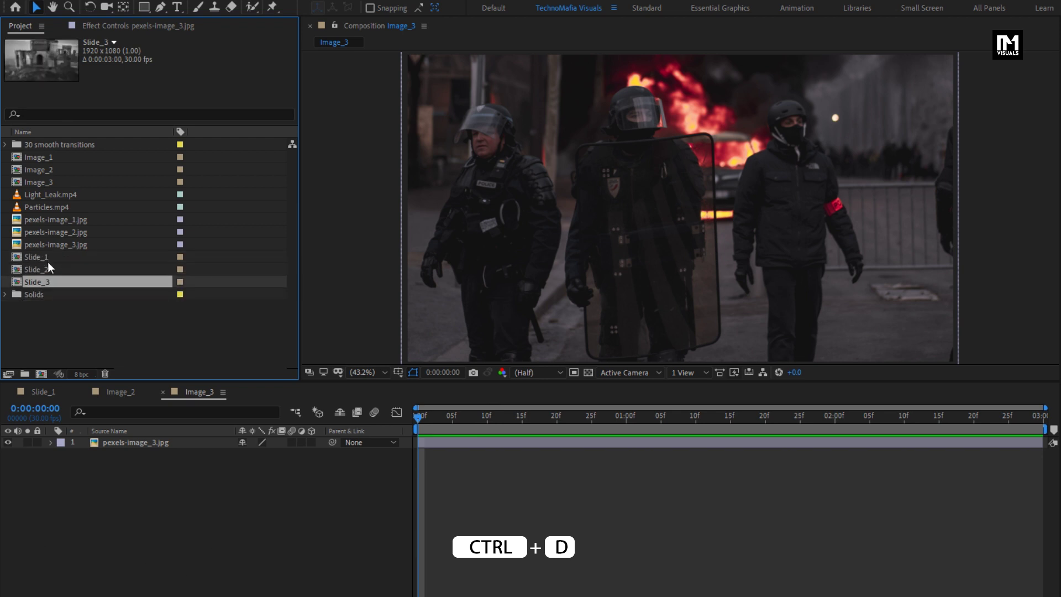
{"action": "double_click", "coordinate": [50, 269]}
{"action": "double_click", "coordinate": [50, 281]}
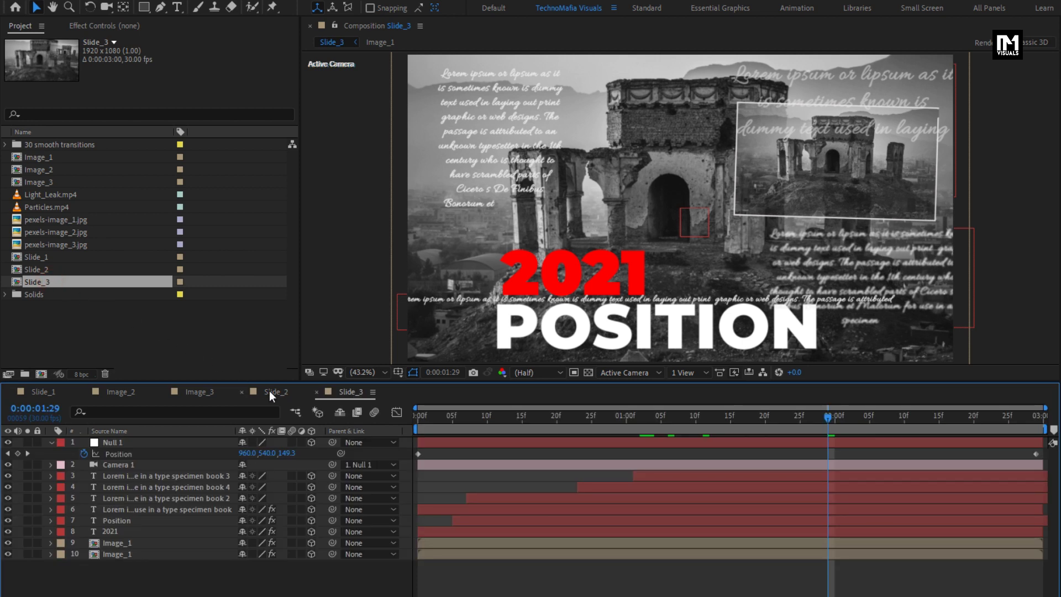
In Slide_2, replace both Image_1 layers with the Image_2 composition.
{"action": "left_click", "coordinate": [269, 391]}
{"action": "left_click", "coordinate": [120, 554]}
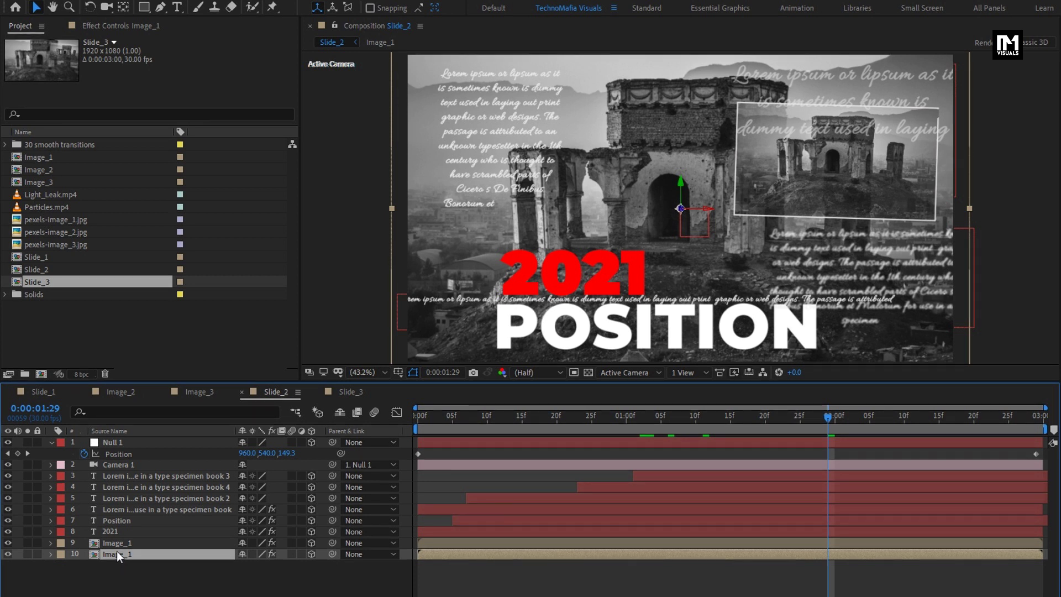
{"action": "left_click", "coordinate": [117, 542], "text": "shift"}
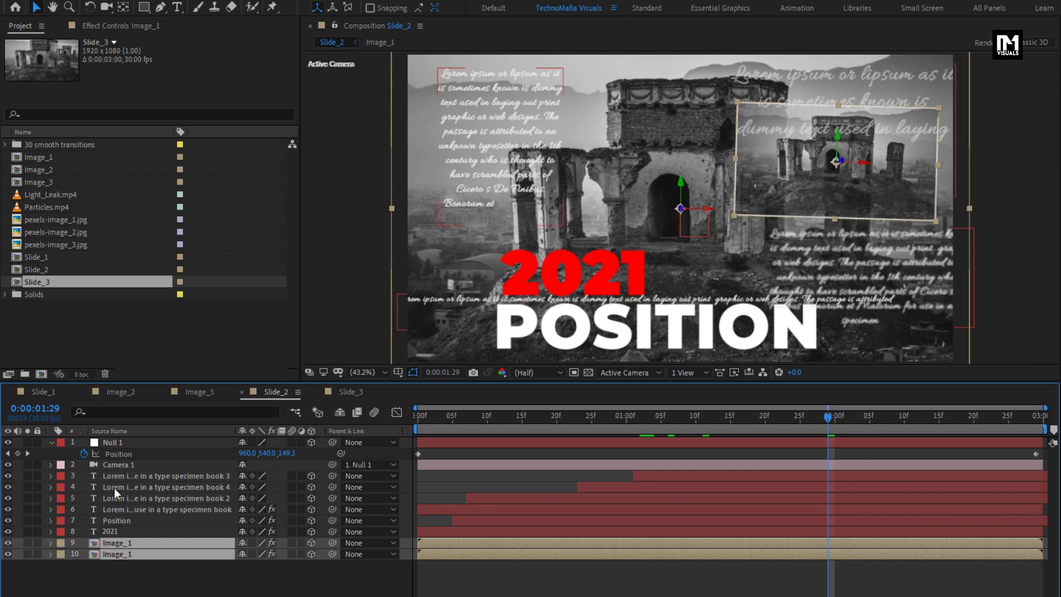
{"action": "left_click", "coordinate": [45, 169]}
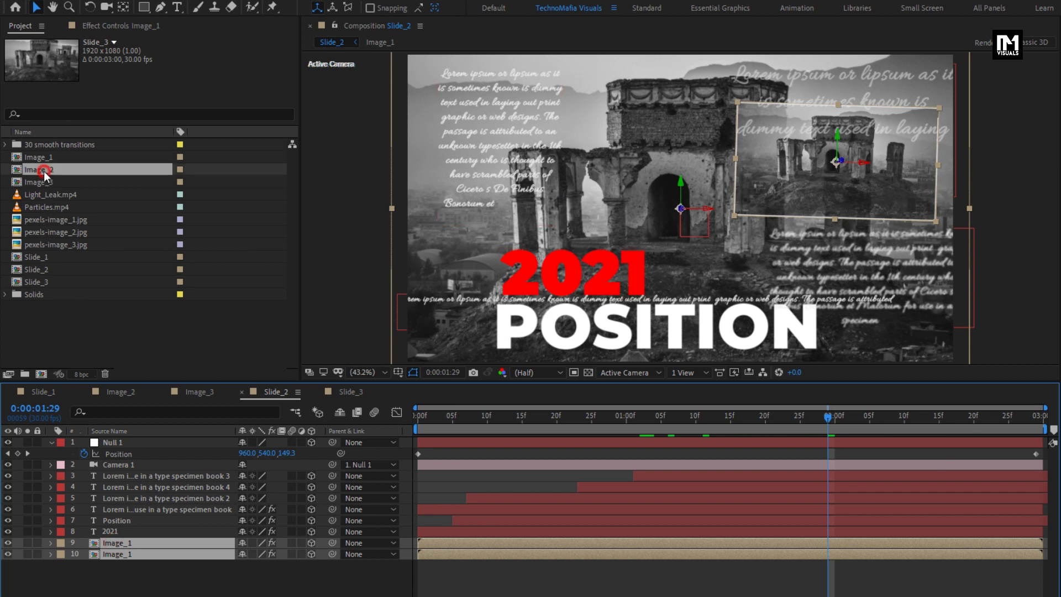
{"action": "key", "text": "alt"}
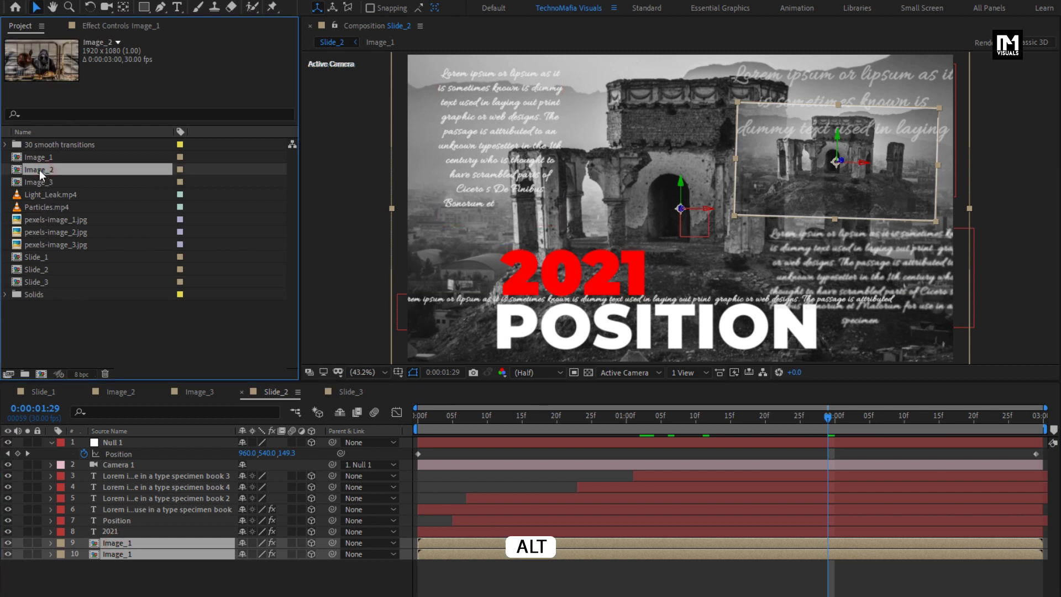
{"action": "left_click_drag", "start_coordinate": [38, 170], "coordinate": [134, 544]}
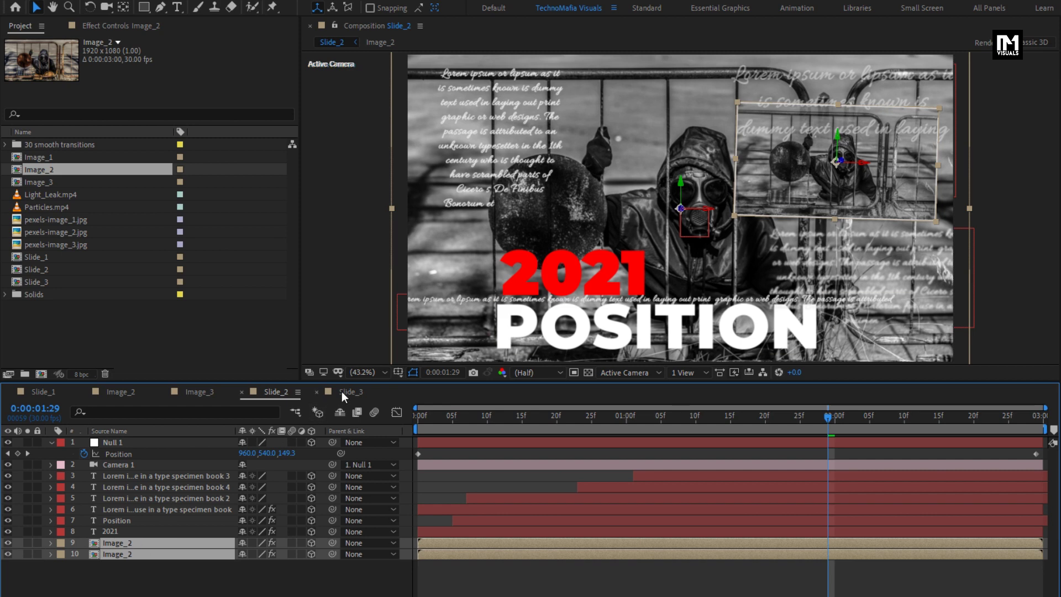
In Slide_3, replace both Image_1 layers with the Image_3 composition.
{"action": "left_click", "coordinate": [338, 392]}
{"action": "left_click", "coordinate": [132, 542]}
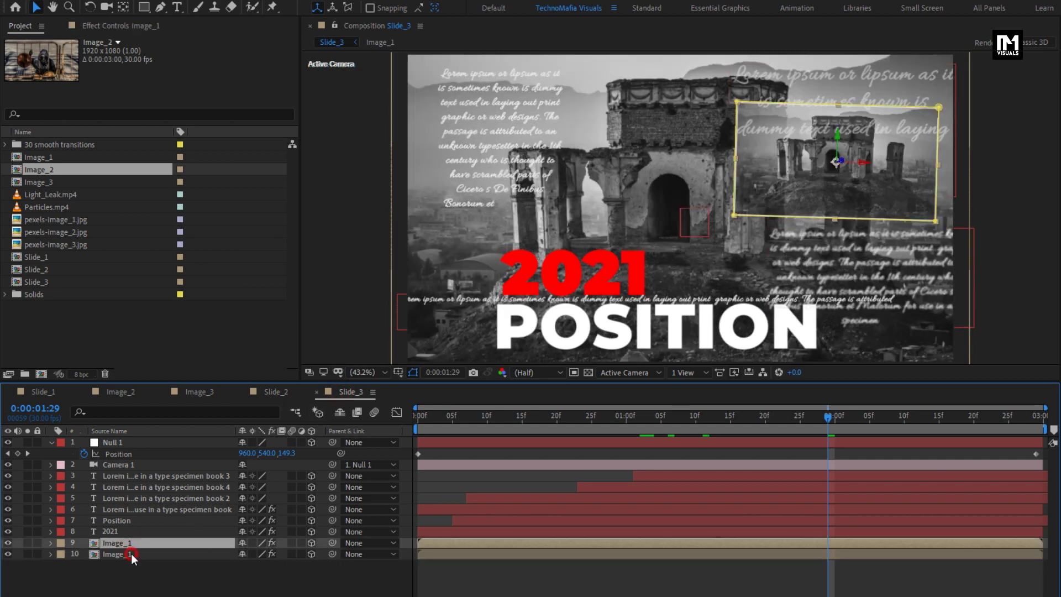
{"action": "left_click", "coordinate": [131, 552], "text": "shift"}
{"action": "left_click", "coordinate": [35, 183]}
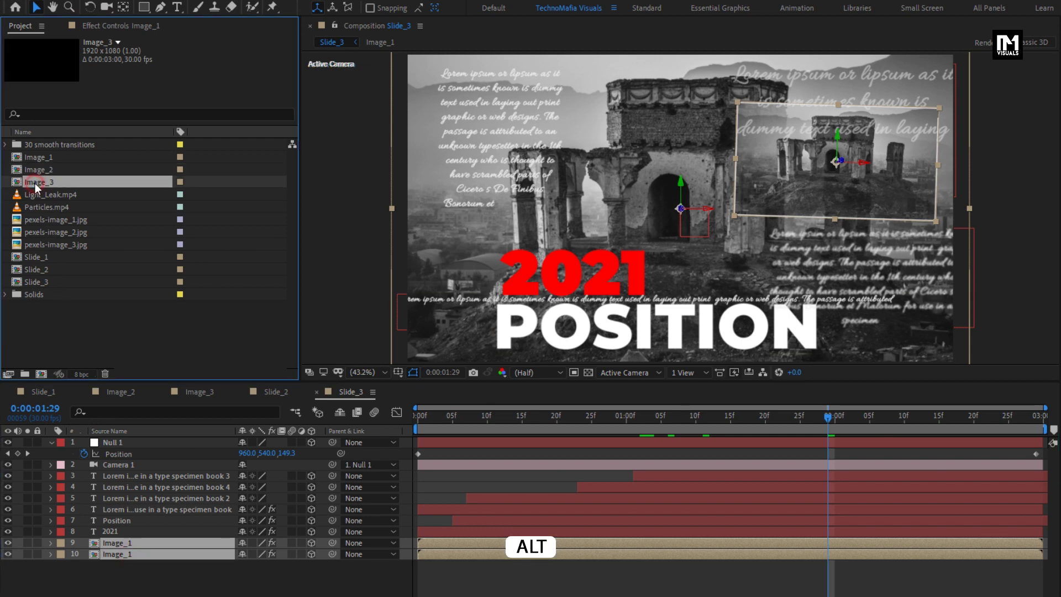
{"action": "left_click_drag", "start_coordinate": [32, 184], "coordinate": [128, 548]}
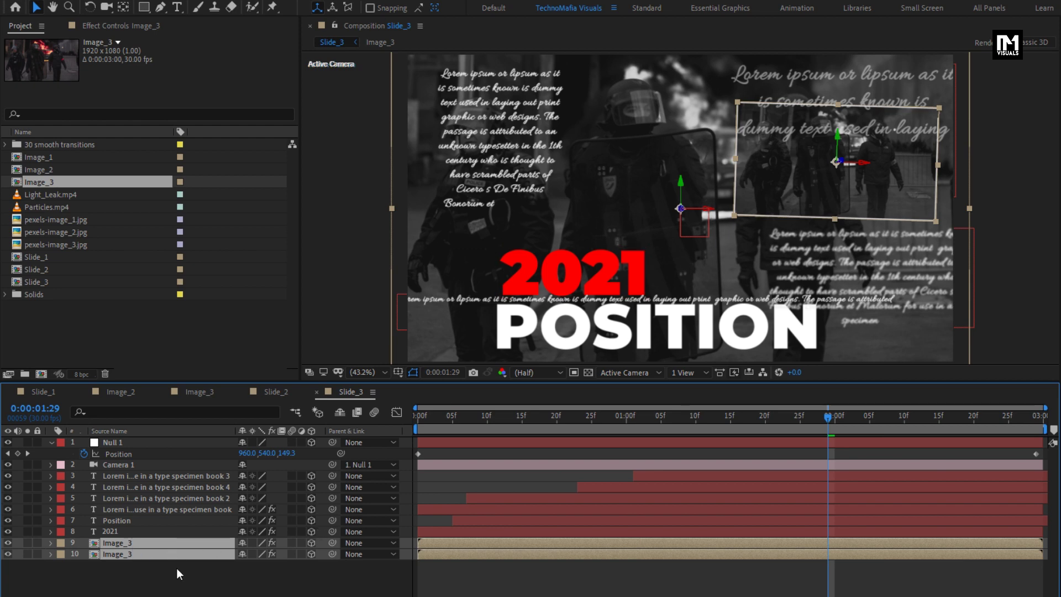
In Slide_2, reposition the titles so red 2021 sits above the right end of the white POSITION title.
{"action": "left_click", "coordinate": [263, 393]}
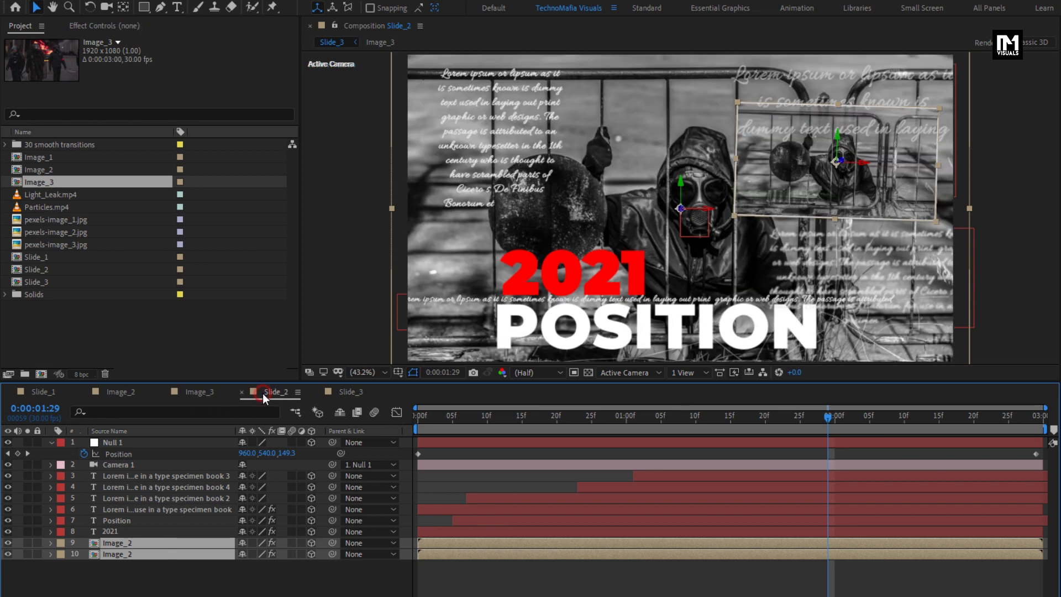
{"action": "left_click", "coordinate": [203, 570]}
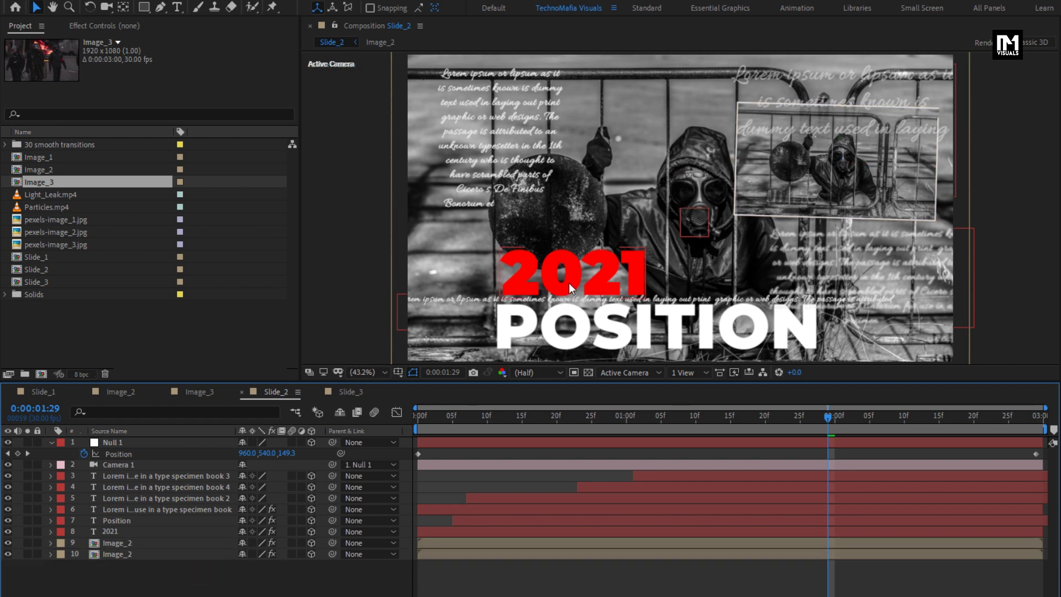
{"action": "left_click_drag", "start_coordinate": [568, 283], "coordinate": [543, 322]}
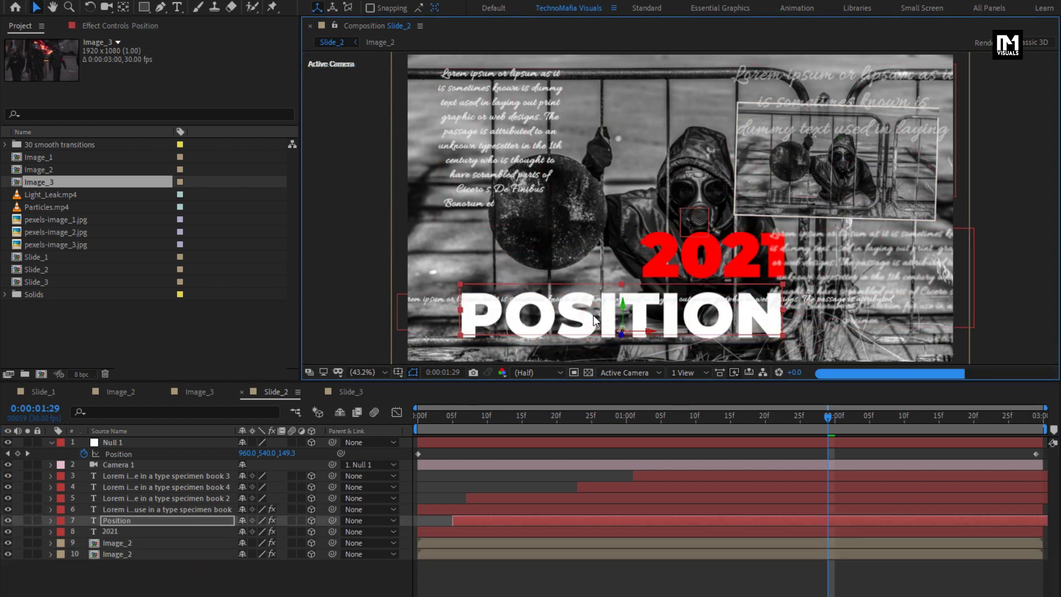
{"action": "left_click_drag", "start_coordinate": [462, 319], "coordinate": [544, 294]}
Rearrange Slide_2 with the framed picture at the upper left, the large paragraph beside it and the narrow paragraph near the right edge.
{"action": "left_click_drag", "start_coordinate": [497, 146], "coordinate": [801, 88]}
{"action": "key", "text": "ctrl+z"}
{"action": "left_click_drag", "start_coordinate": [754, 177], "coordinate": [438, 165]}
{"action": "left_click", "coordinate": [814, 103]}
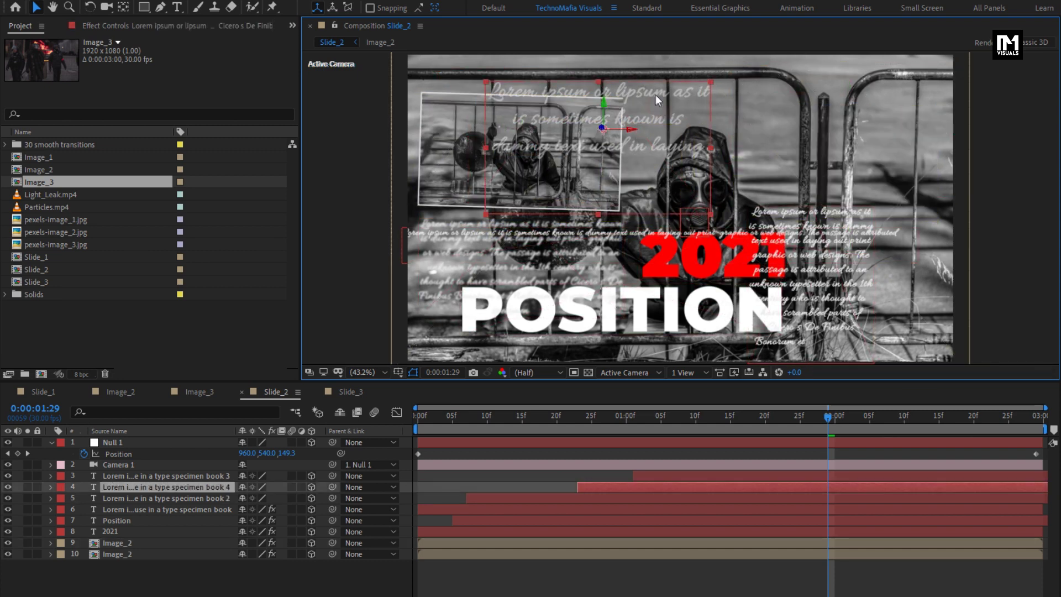
{"action": "left_click_drag", "start_coordinate": [814, 104], "coordinate": [925, 98]}
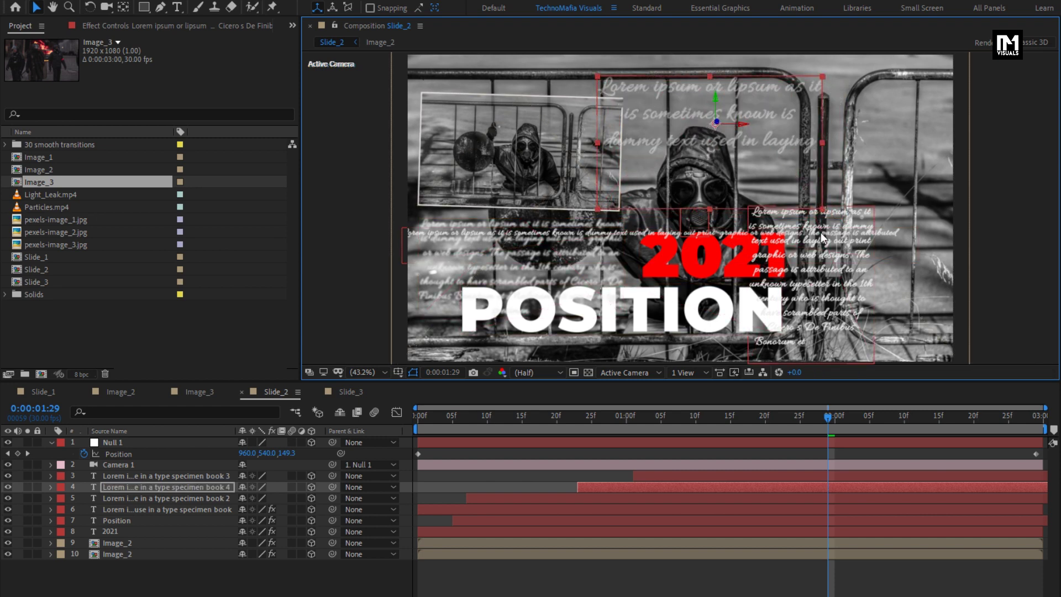
{"action": "left_click", "coordinate": [870, 199]}
{"action": "left_click_drag", "start_coordinate": [870, 199], "coordinate": [894, 158]}
At 0:00:02:18, fine-tune Slide_2's paragraphs, moving the narrow one outward, the large one up, and the lower ones around the framed picture.
{"action": "left_click", "coordinate": [952, 415]}
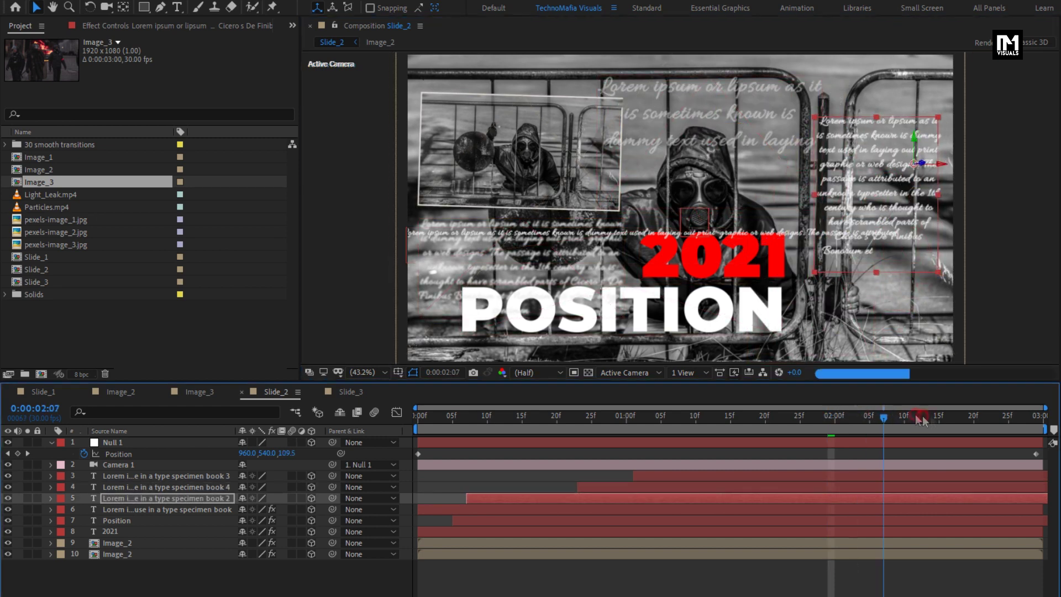
{"action": "left_click_drag", "start_coordinate": [915, 420], "coordinate": [960, 420]}
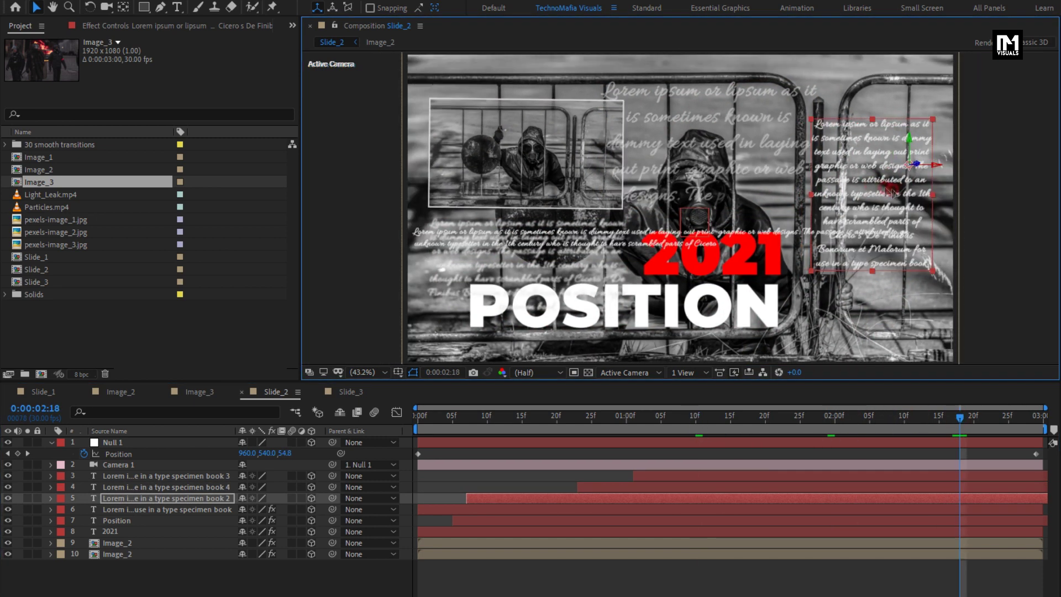
{"action": "left_click_drag", "start_coordinate": [889, 191], "coordinate": [921, 196]}
{"action": "left_click_drag", "start_coordinate": [713, 150], "coordinate": [680, 130]}
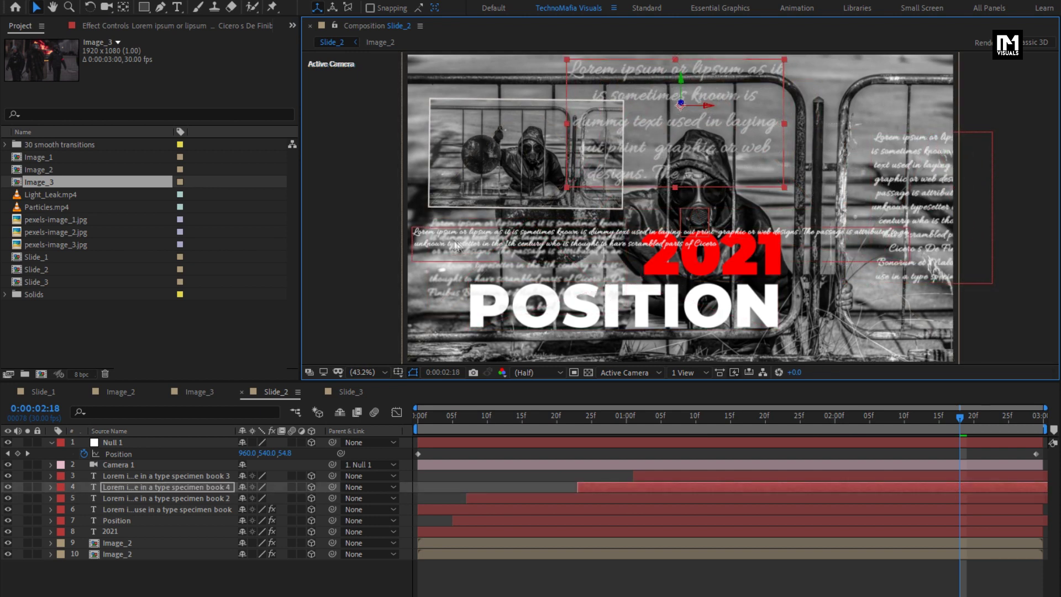
{"action": "left_click", "coordinate": [614, 250]}
{"action": "left_click_drag", "start_coordinate": [613, 249], "coordinate": [646, 257]}
{"action": "left_click", "coordinate": [412, 251]}
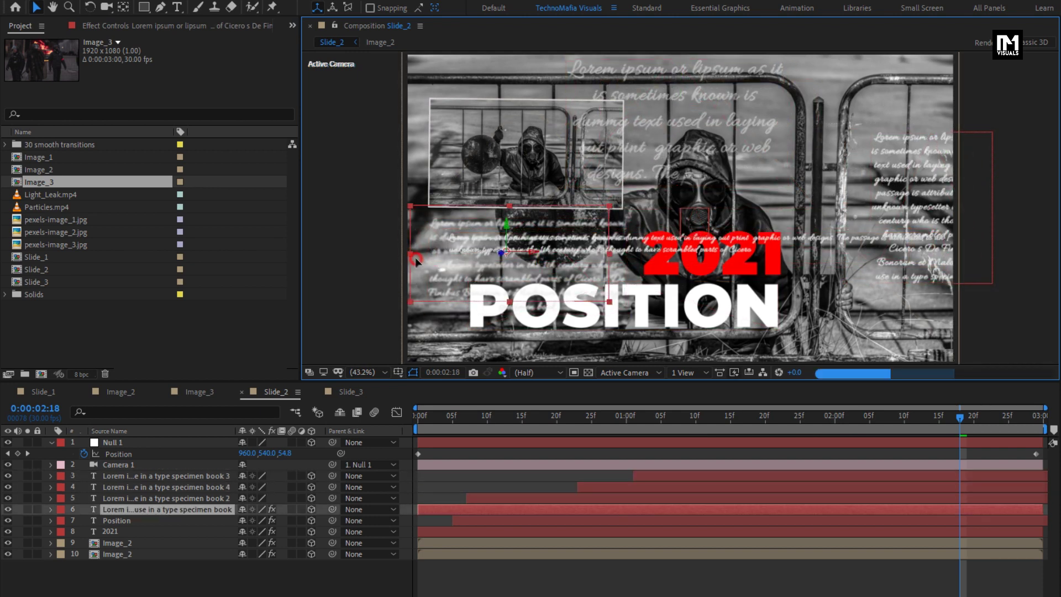
{"action": "left_click_drag", "start_coordinate": [412, 251], "coordinate": [414, 255]}
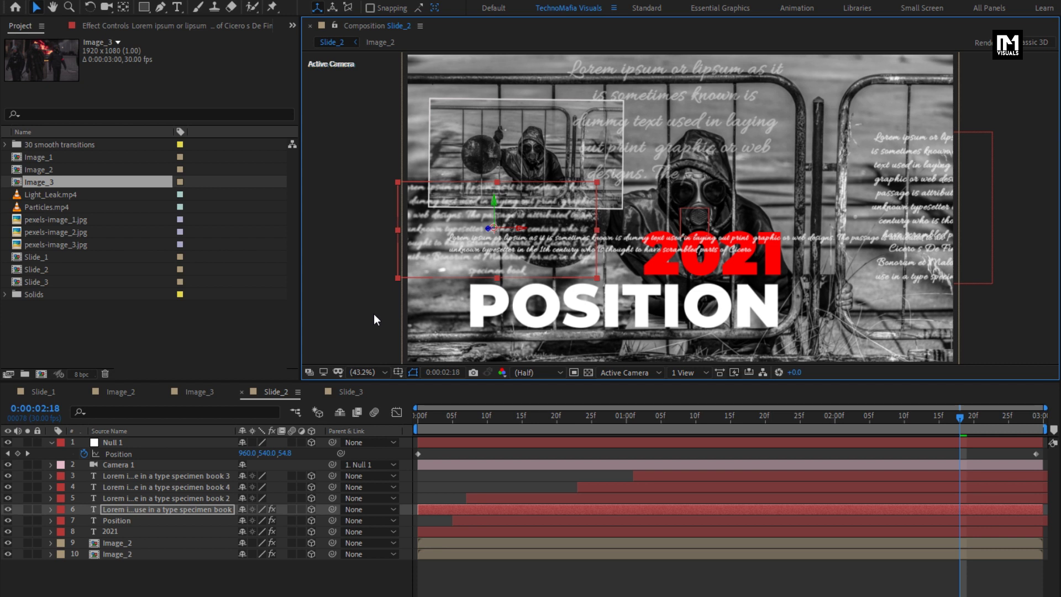
Change Slide_2's red title to "text" and its white title to "animation".
{"action": "left_click", "coordinate": [184, 524]}
{"action": "double_click", "coordinate": [161, 532]}
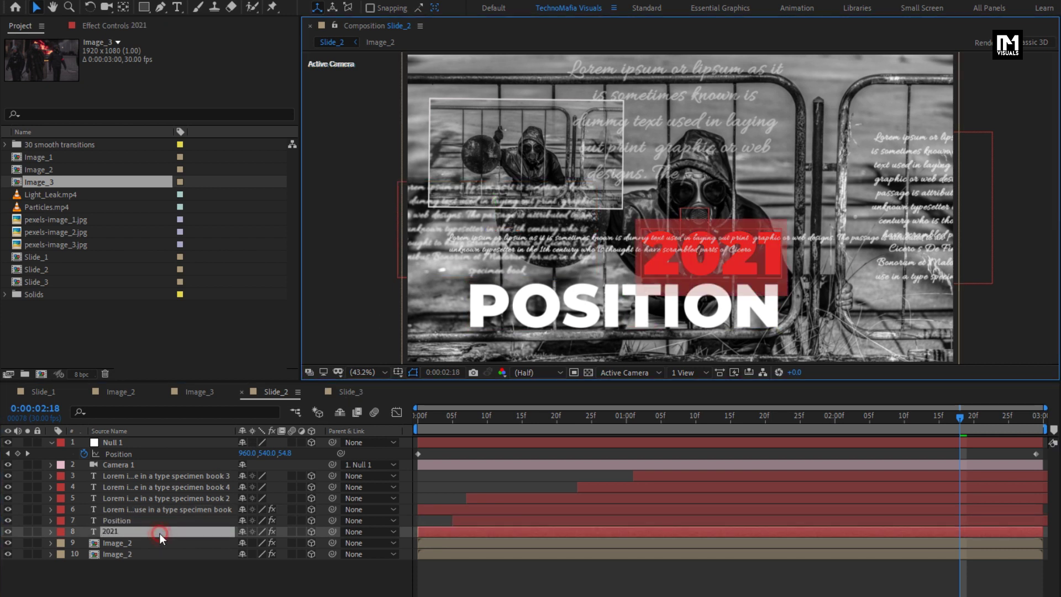
{"action": "type", "text": "text"}
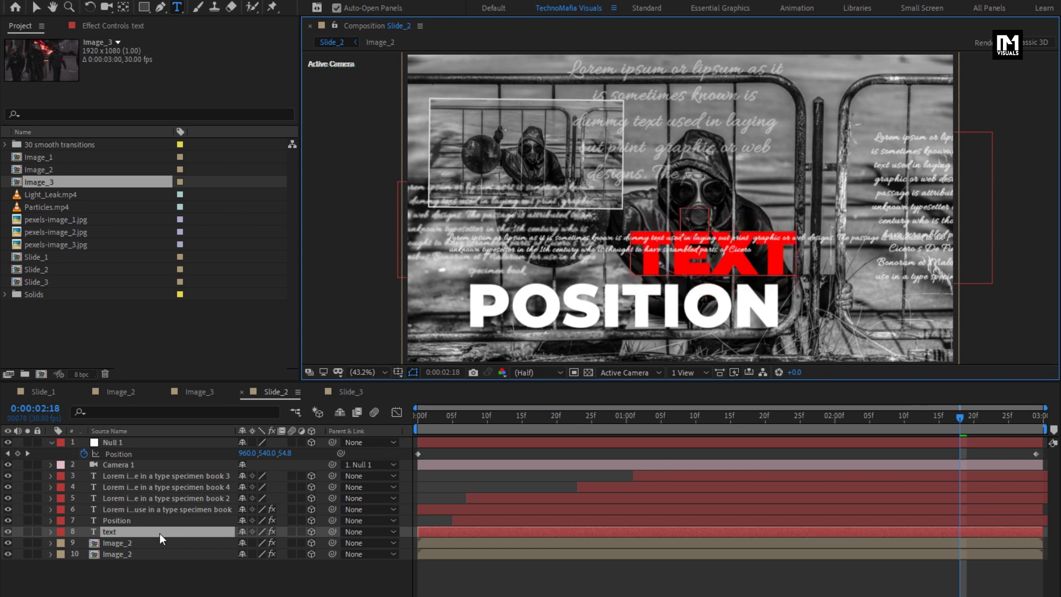
{"action": "key", "text": "Return"}
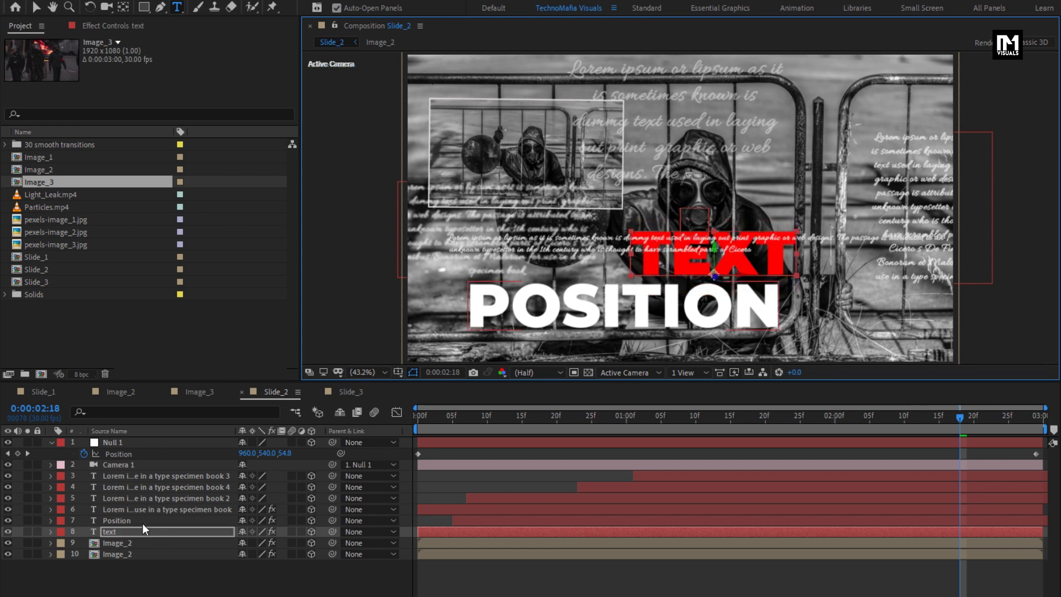
{"action": "left_click", "coordinate": [142, 522]}
{"action": "key", "text": "Return"}
{"action": "type", "text": "animation"}
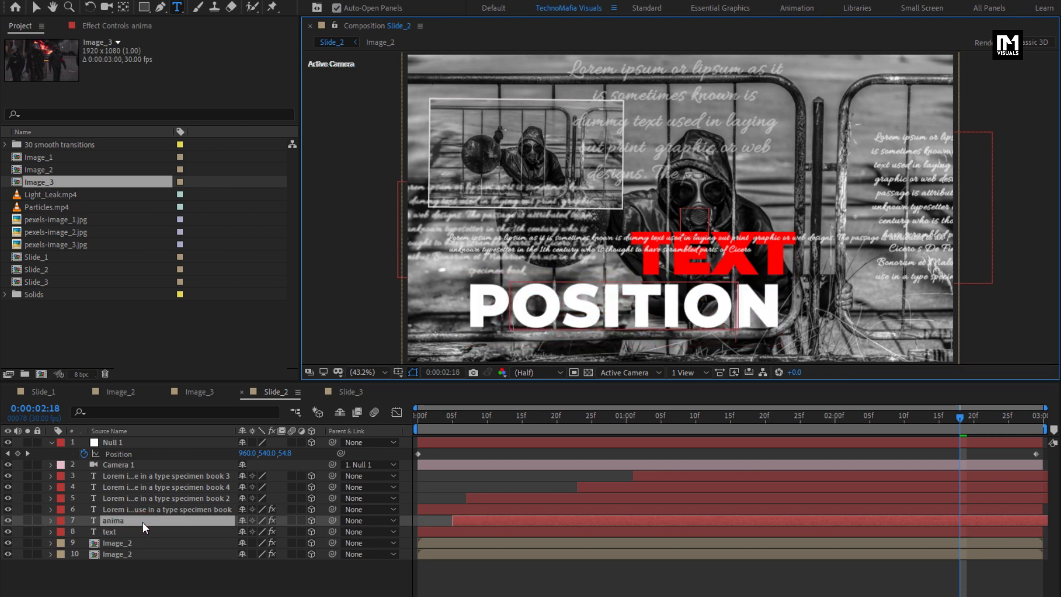
{"action": "key", "text": "Return"}
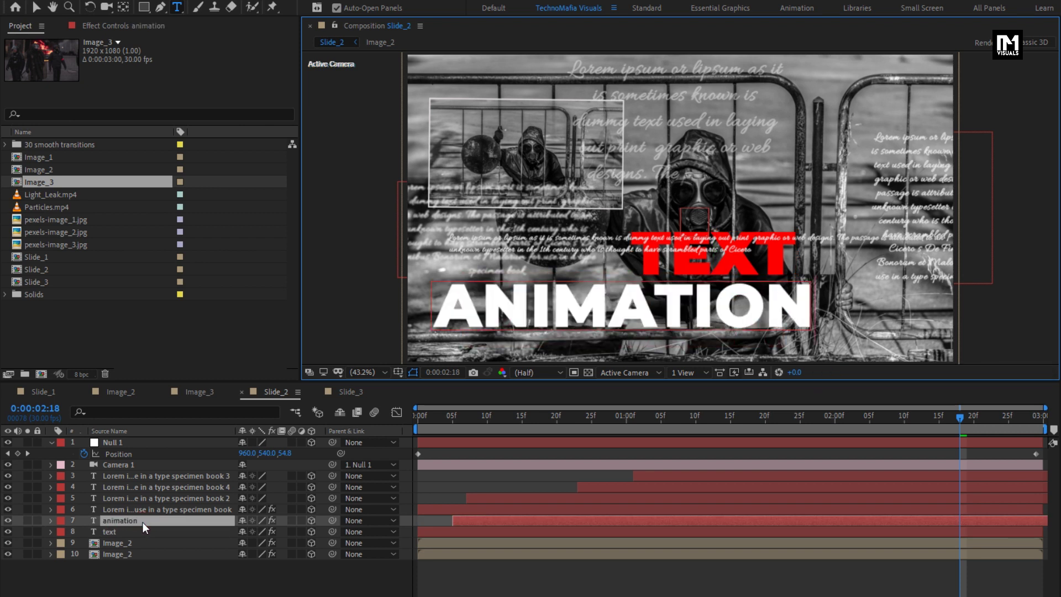
Change Slide_3's red title to "slide" and its white title to "show".
{"action": "left_click", "coordinate": [349, 392]}
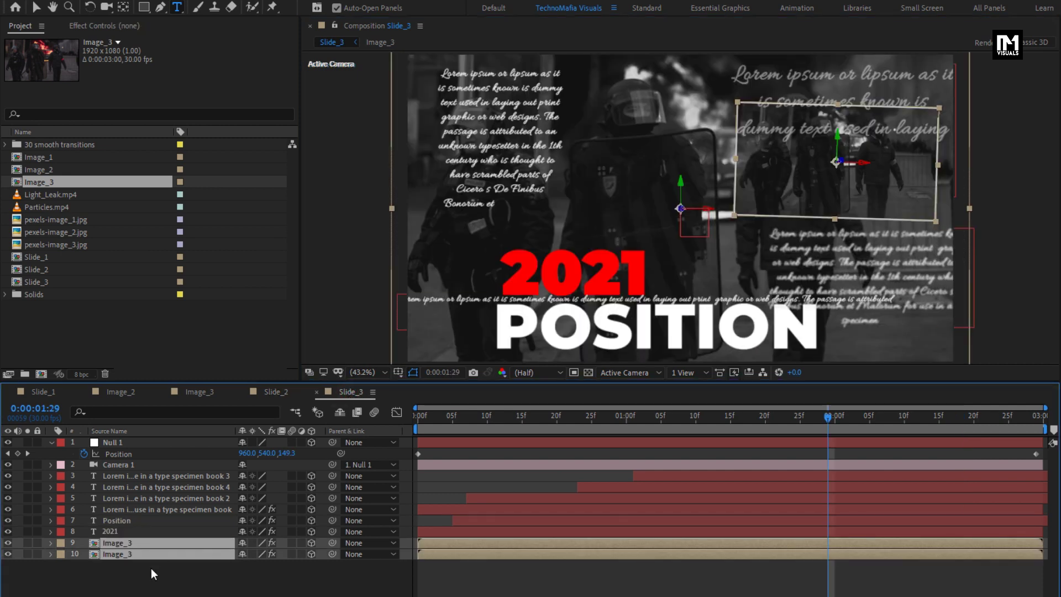
{"action": "left_click", "coordinate": [128, 531]}
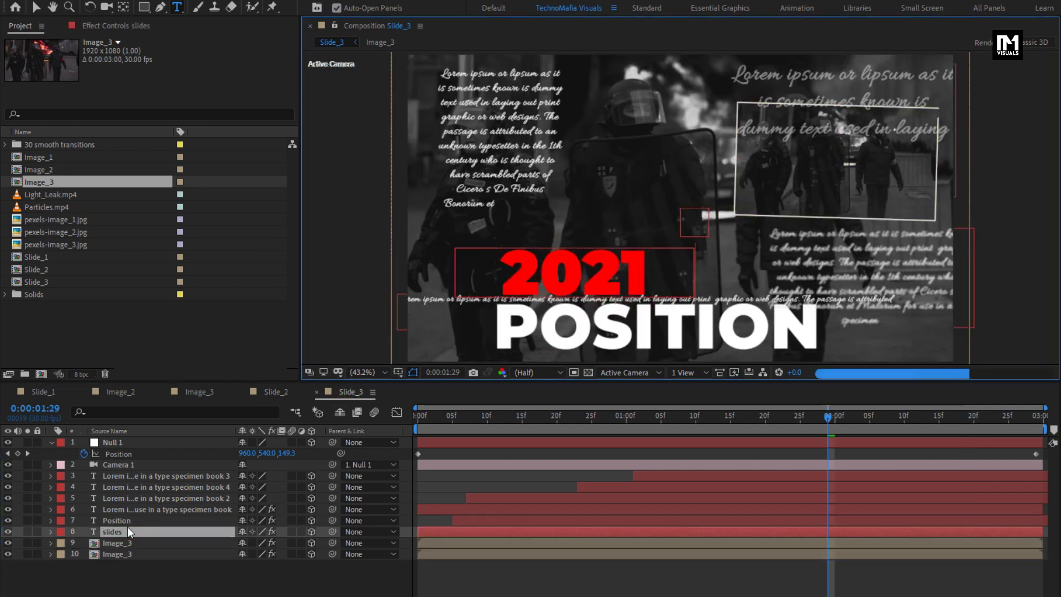
{"action": "key", "text": "Return"}
{"action": "type", "text": "slide"}
{"action": "key", "text": "Return"}
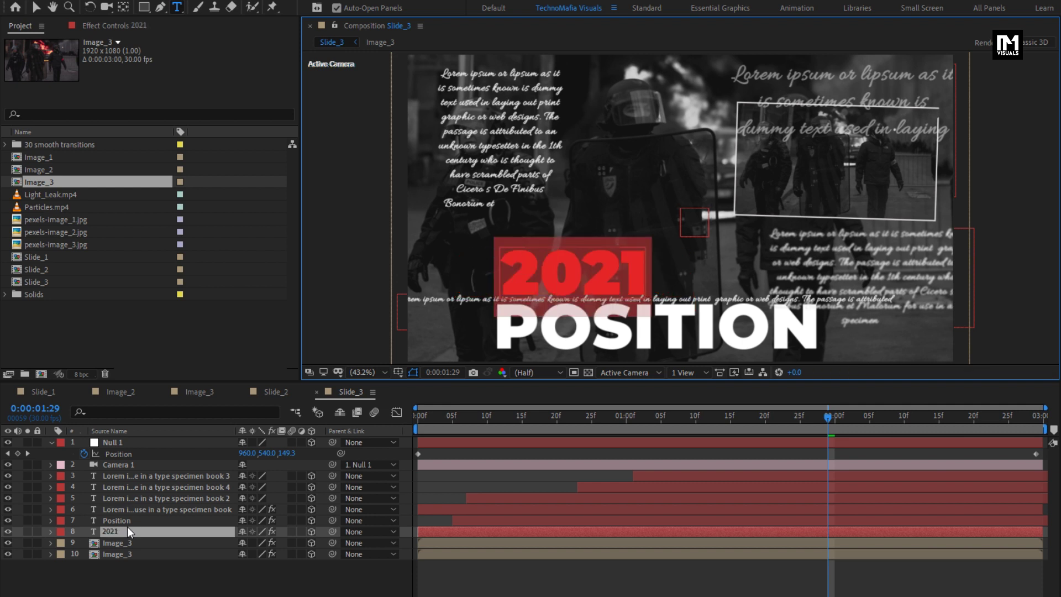
{"action": "left_click", "coordinate": [128, 520]}
{"action": "key", "text": "Return"}
{"action": "type", "text": "show"}
{"action": "key", "text": "Return"}
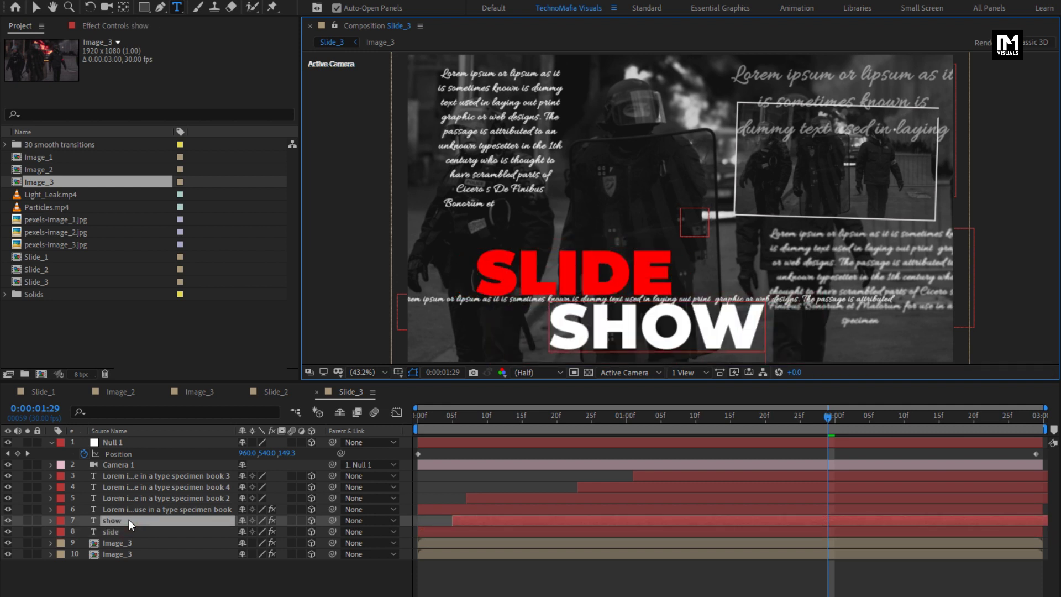
In Slide_3, lower the framed picture, move the large paragraph to the upper left, and widen the narrow paragraph at the upper middle.
{"action": "key", "text": "v"}
{"action": "left_click", "coordinate": [139, 476]}
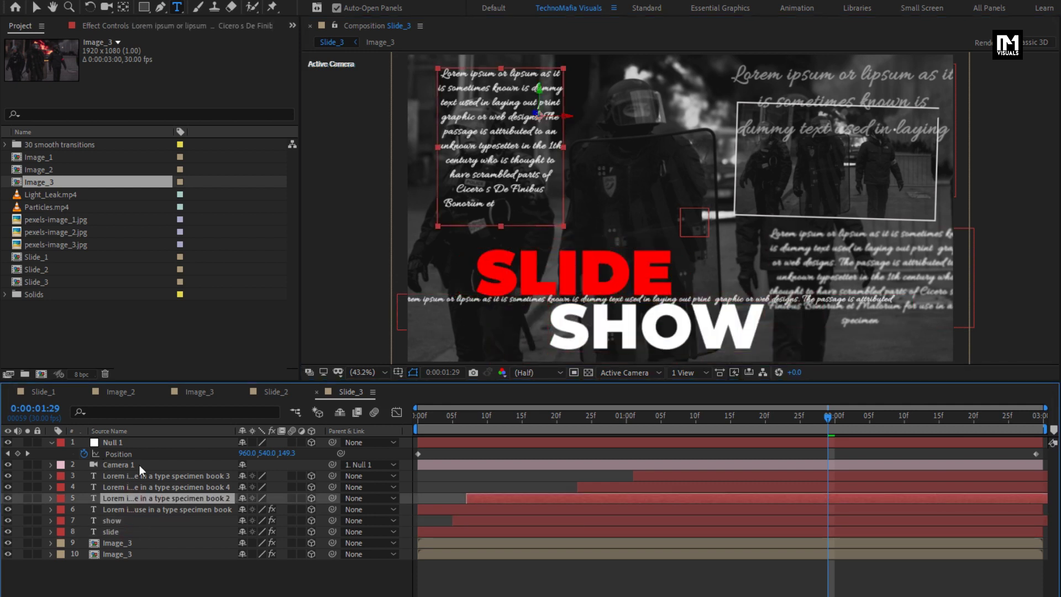
{"action": "left_click", "coordinate": [798, 179], "text": "shift"}
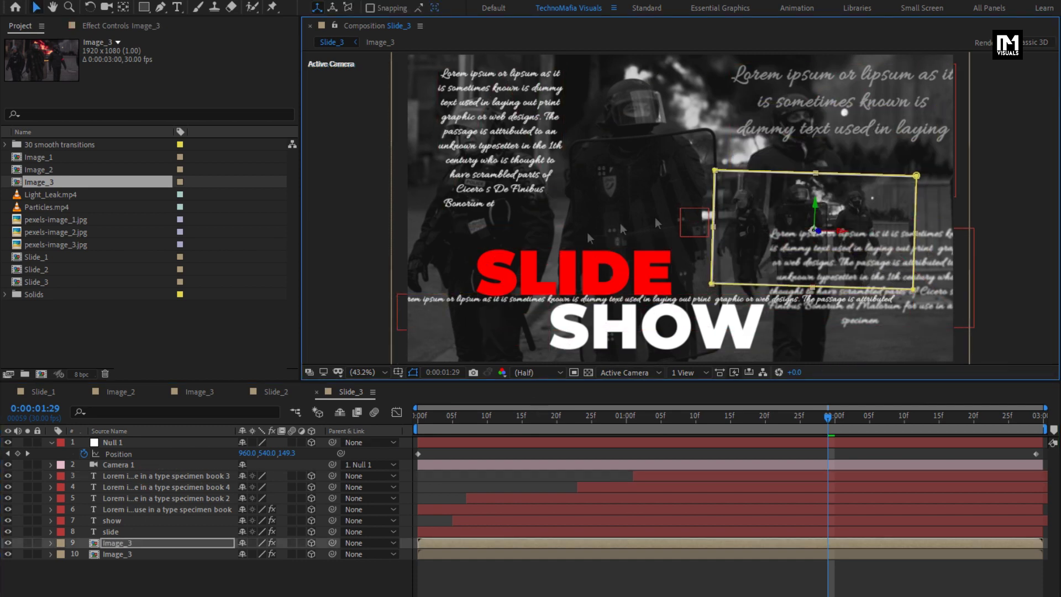
{"action": "left_click", "coordinate": [638, 206]}
{"action": "left_click_drag", "start_coordinate": [638, 205], "coordinate": [713, 141]}
{"action": "double_click", "coordinate": [684, 104]}
{"action": "key", "text": "Escape"}
Move Slide_3's lower-right paragraph down beneath the framed picture and the long one-line paragraph up above the red title.
{"action": "key", "text": "v"}
{"action": "left_click_drag", "start_coordinate": [755, 246], "coordinate": [712, 293]}
{"action": "left_click", "coordinate": [493, 305]}
{"action": "left_click_drag", "start_coordinate": [494, 305], "coordinate": [527, 230]}
Restagger the start times of Slide_3's paragraph layers 4, 5 and 6 to about frames 16, 21 and 7.
{"action": "left_click_drag", "start_coordinate": [586, 487], "coordinate": [604, 497]}
{"action": "left_click_drag", "start_coordinate": [509, 509], "coordinate": [557, 509]}
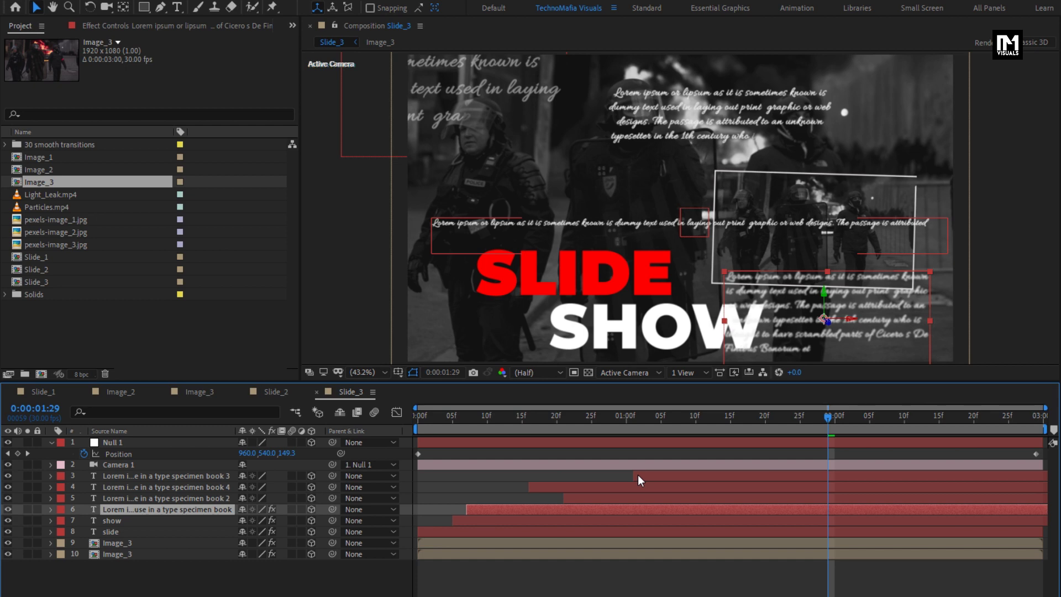
Create a 1920 x 1080, 30 fps composition named "Slideshow" with a duration of 0:00:08:00.
{"action": "key", "text": "ctrl+n"}
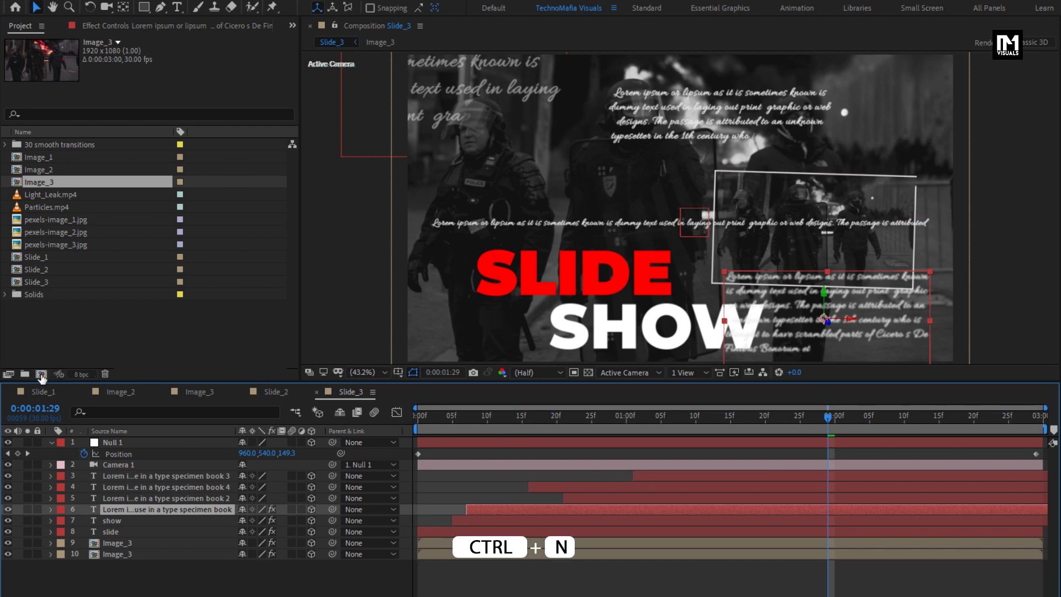
{"action": "type", "text": "Slideshow"}
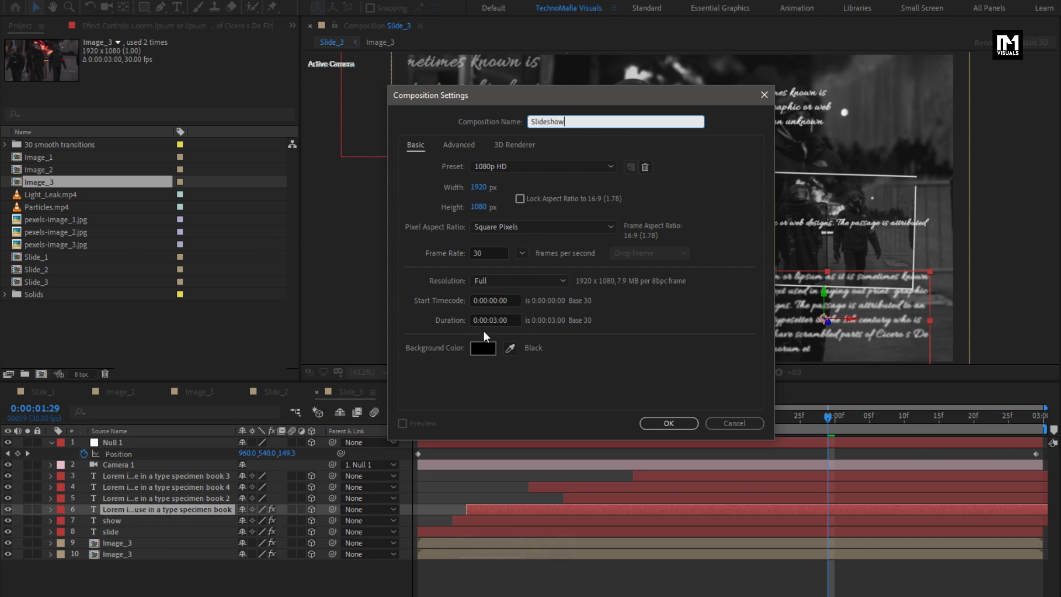
{"action": "left_click", "coordinate": [496, 319]}
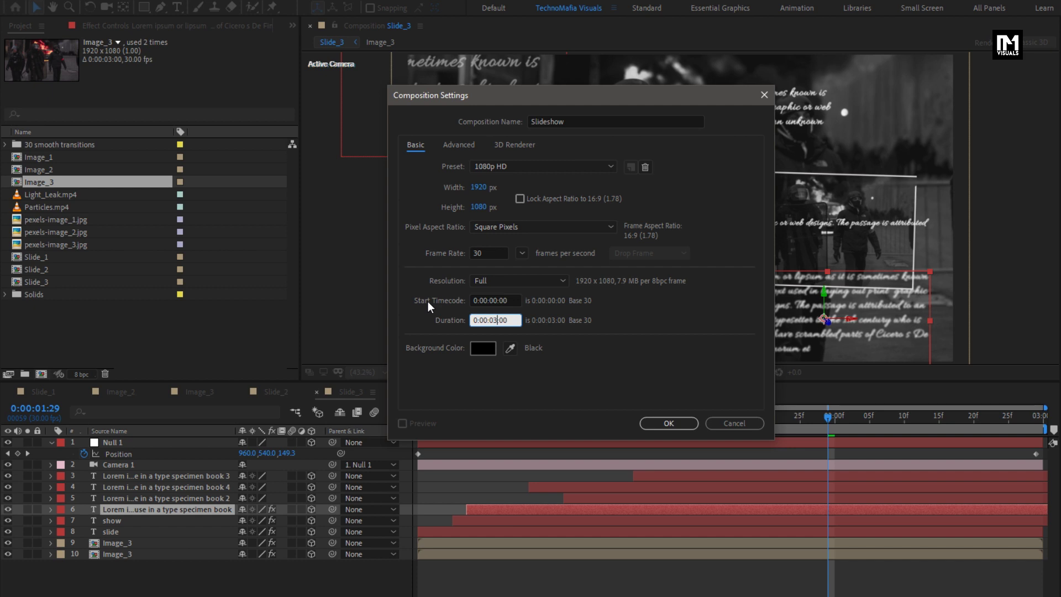
{"action": "key", "text": "BackSpace"}
{"action": "type", "text": "8"}
{"action": "left_click", "coordinate": [659, 423]}
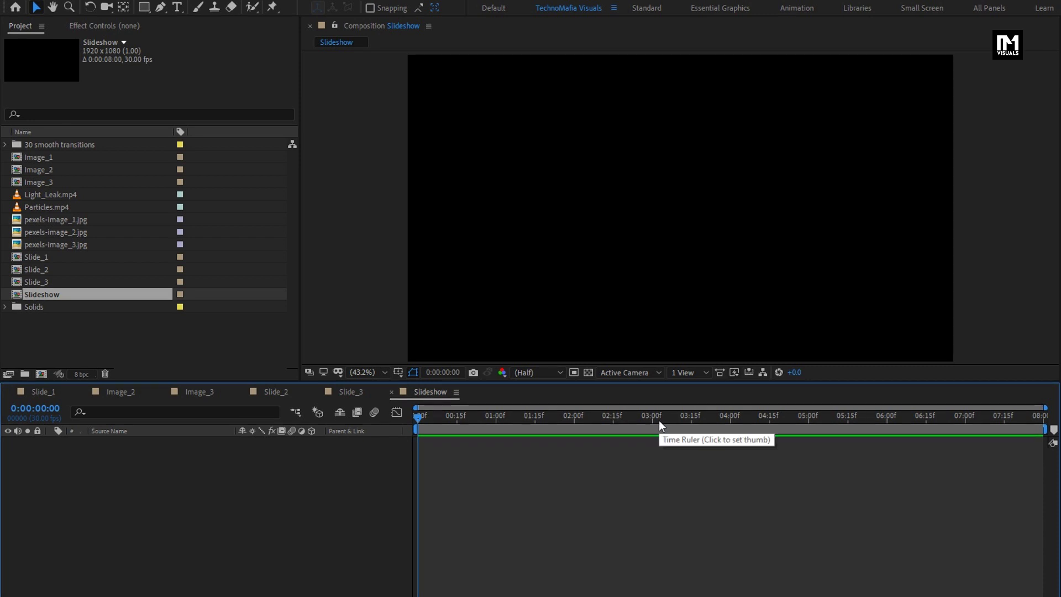
Add Slide_1, Slide_2 and Slide_3 to the Slideshow composition, stacked with Slide_3 on top and Slide_1 at the bottom.
{"action": "left_click_drag", "start_coordinate": [43, 257], "coordinate": [154, 479]}
{"action": "left_click", "coordinate": [32, 271]}
{"action": "left_click_drag", "start_coordinate": [32, 271], "coordinate": [148, 442]}
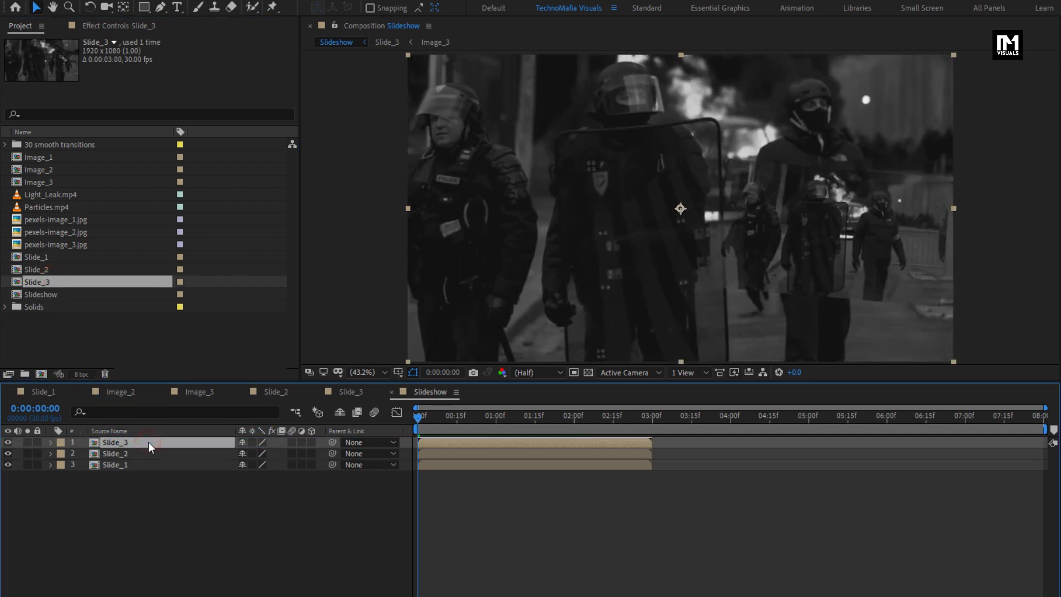
Offset the slides in time so Slide_2 starts at 0:00:02:15 and Slide_3 starts at 0:00:05:00, overlapping the preceding slides.
{"action": "left_click_drag", "start_coordinate": [493, 454], "coordinate": [628, 449]}
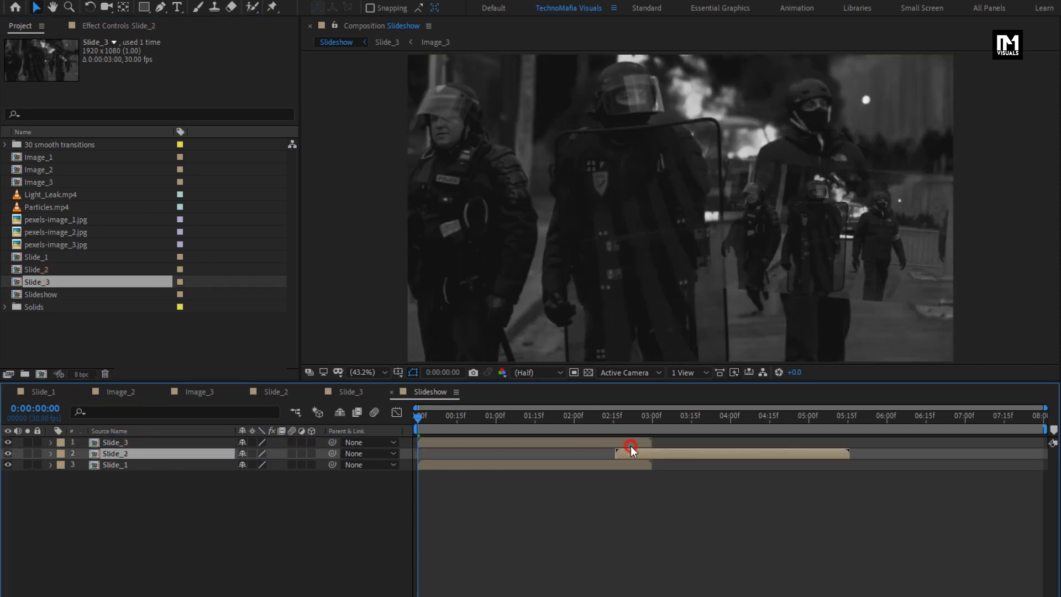
{"action": "left_click", "coordinate": [613, 419]}
{"action": "left_click_drag", "start_coordinate": [467, 442], "coordinate": [853, 437]}
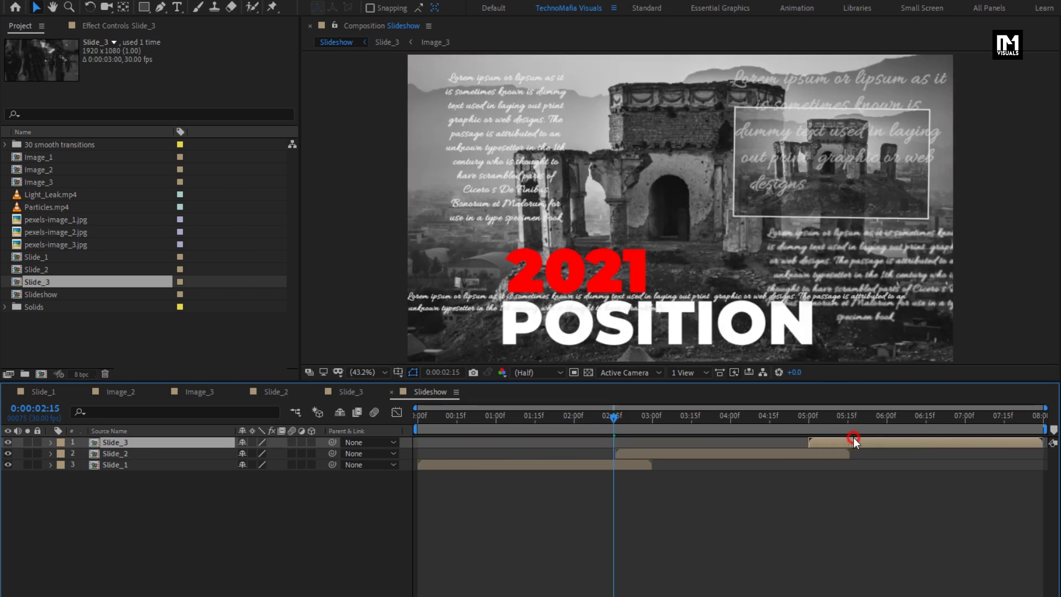
{"action": "left_click", "coordinate": [807, 421]}
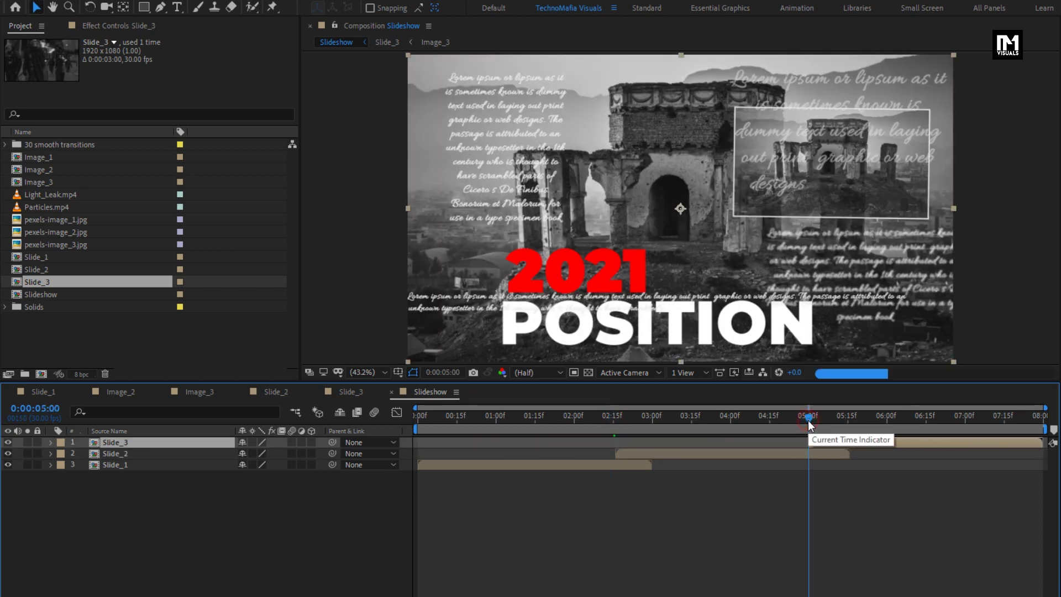
{"action": "left_click", "coordinate": [614, 421]}
{"action": "left_click_drag", "start_coordinate": [620, 448], "coordinate": [619, 453]}
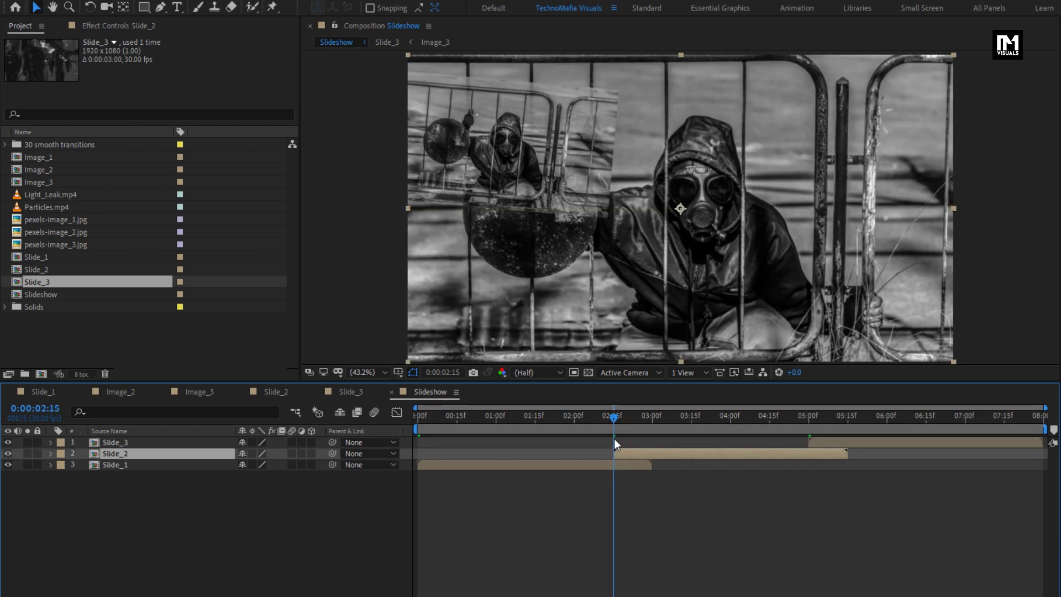
At 0:00:02:05, place Particles.mp4 above the slides and set its blending mode to Add.
{"action": "left_click", "coordinate": [586, 416]}
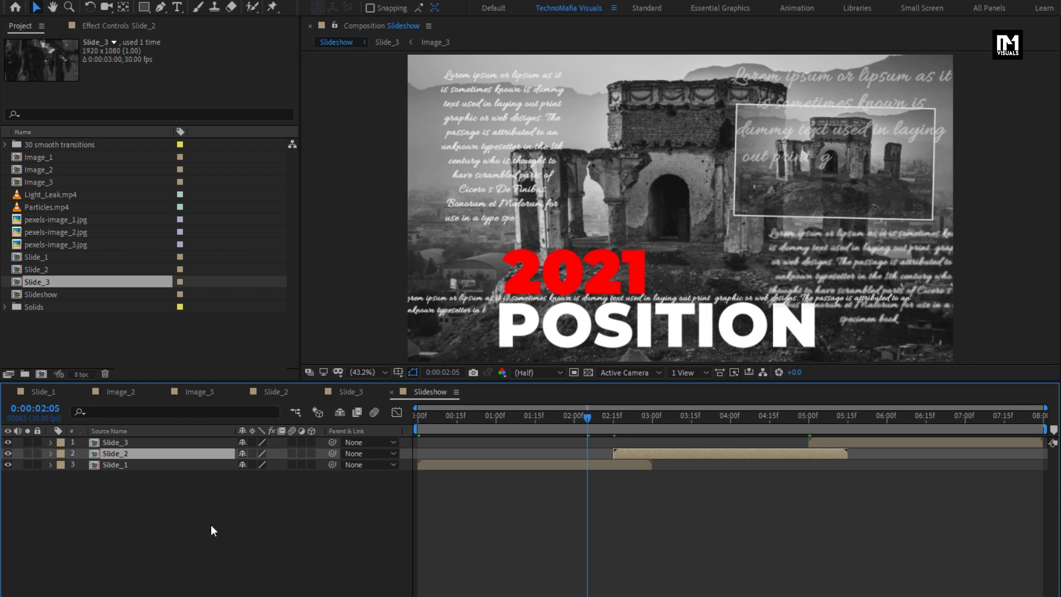
{"action": "left_click", "coordinate": [165, 481]}
{"action": "left_click_drag", "start_coordinate": [65, 205], "coordinate": [157, 441]}
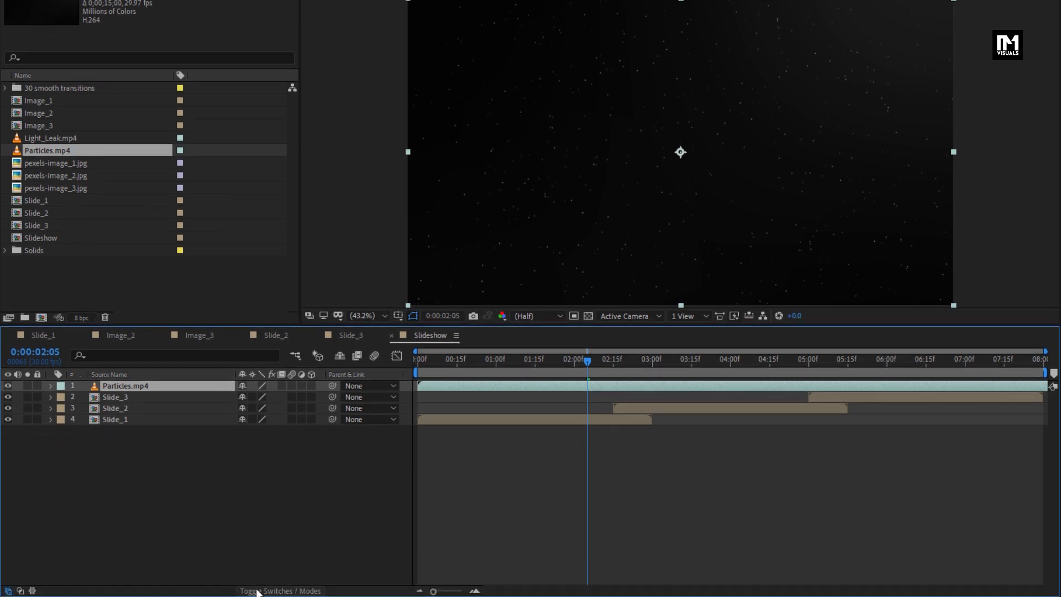
{"action": "left_click", "coordinate": [258, 591]}
{"action": "left_click", "coordinate": [251, 385]}
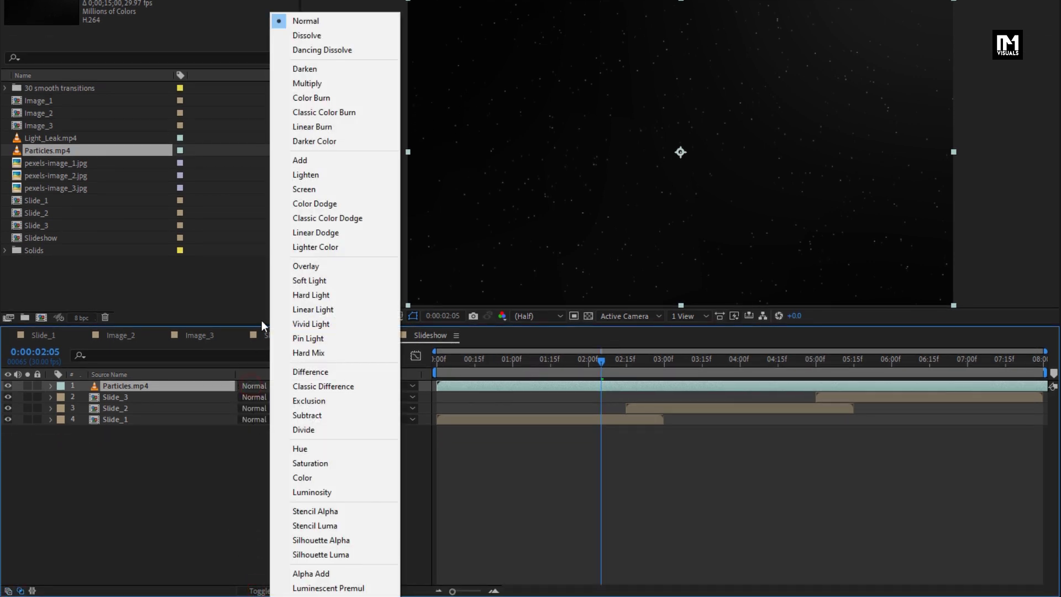
{"action": "left_click", "coordinate": [290, 165]}
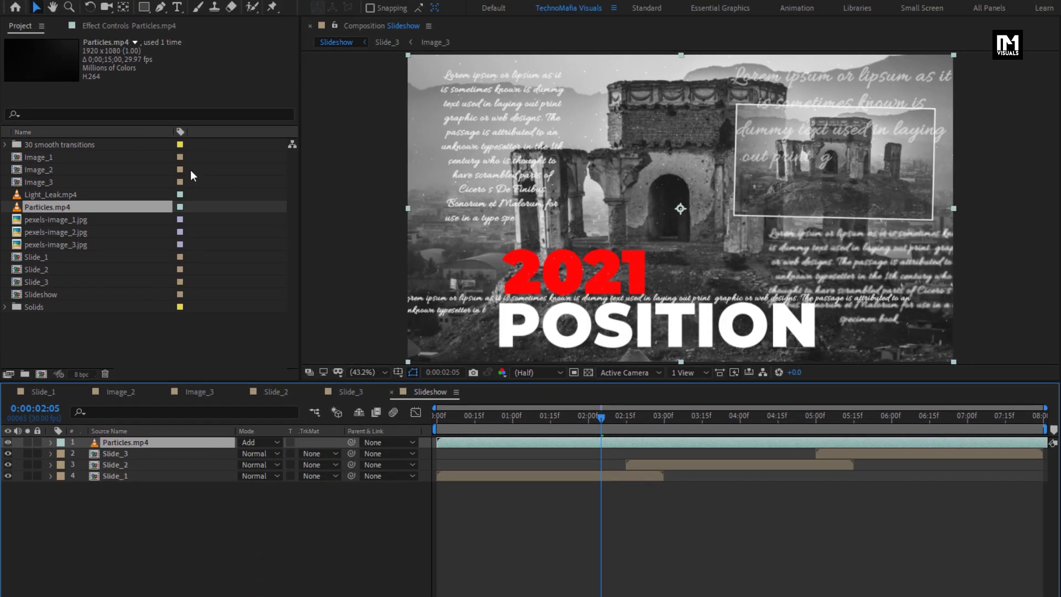
Place Light_Leak.mp4 above the particles layer and set its blending mode to Screen.
{"action": "left_click", "coordinate": [59, 138]}
{"action": "left_click_drag", "start_coordinate": [60, 197], "coordinate": [166, 440]}
{"action": "left_click", "coordinate": [249, 442]}
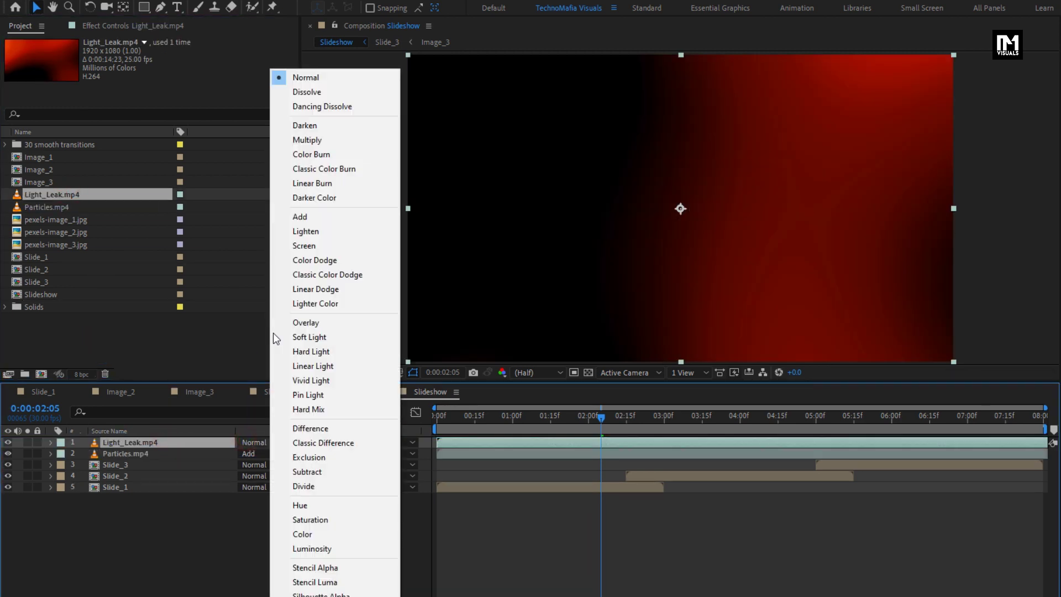
{"action": "left_click", "coordinate": [285, 244]}
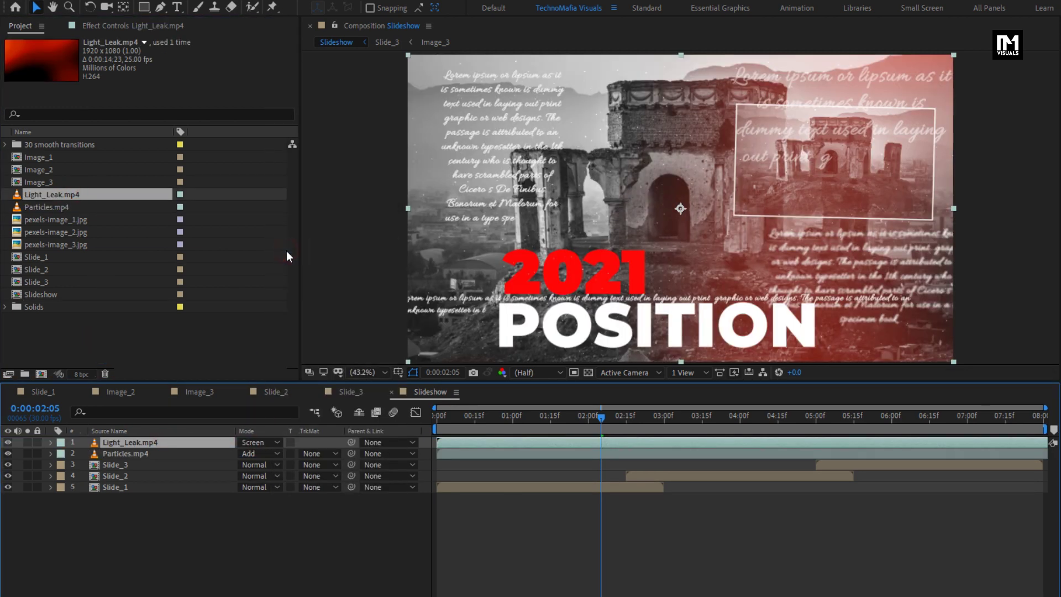
Create a new adjustment layer at the top of the Slideshow composition.
{"action": "right_click", "coordinate": [223, 526]}
{"action": "mouse_move", "coordinate": [287, 390]}
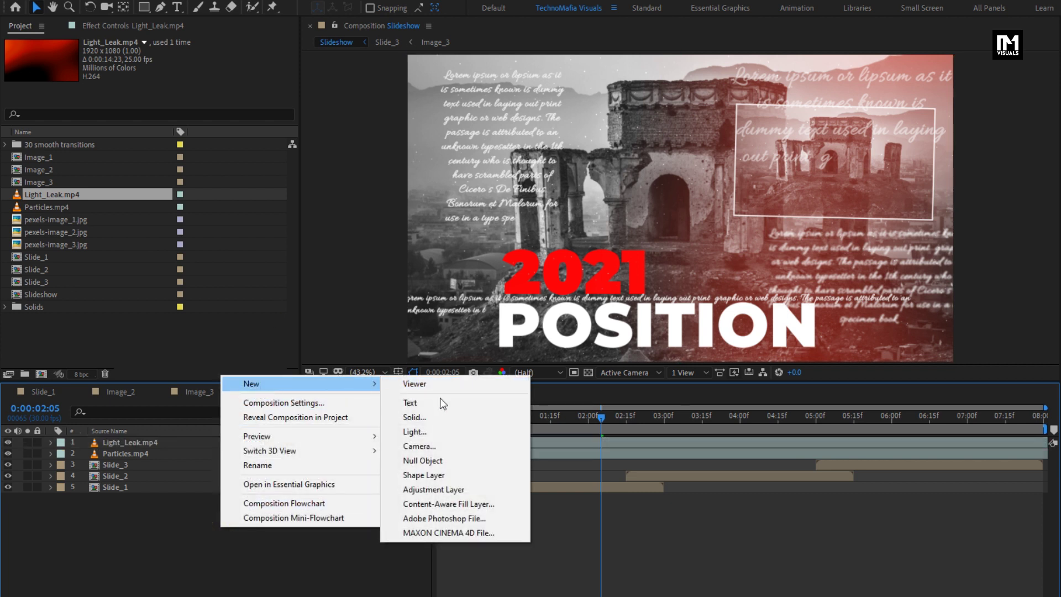
{"action": "left_click", "coordinate": [440, 489]}
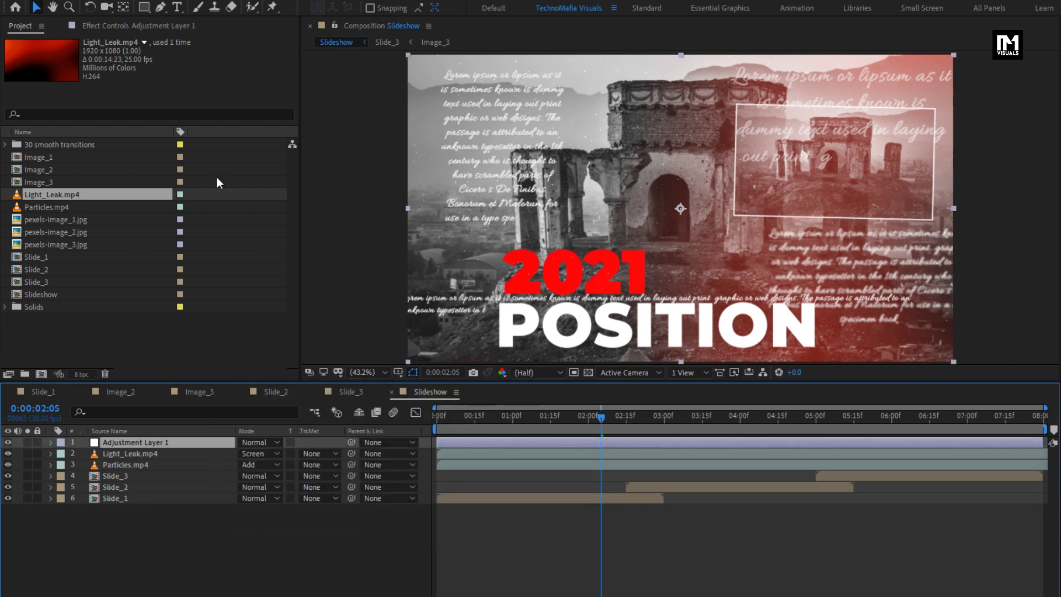
Draw a closed eight-point polygonal mask with the Pen tool on the adjustment layer, just inside the frame edges.
{"action": "left_click", "coordinate": [160, 7]}
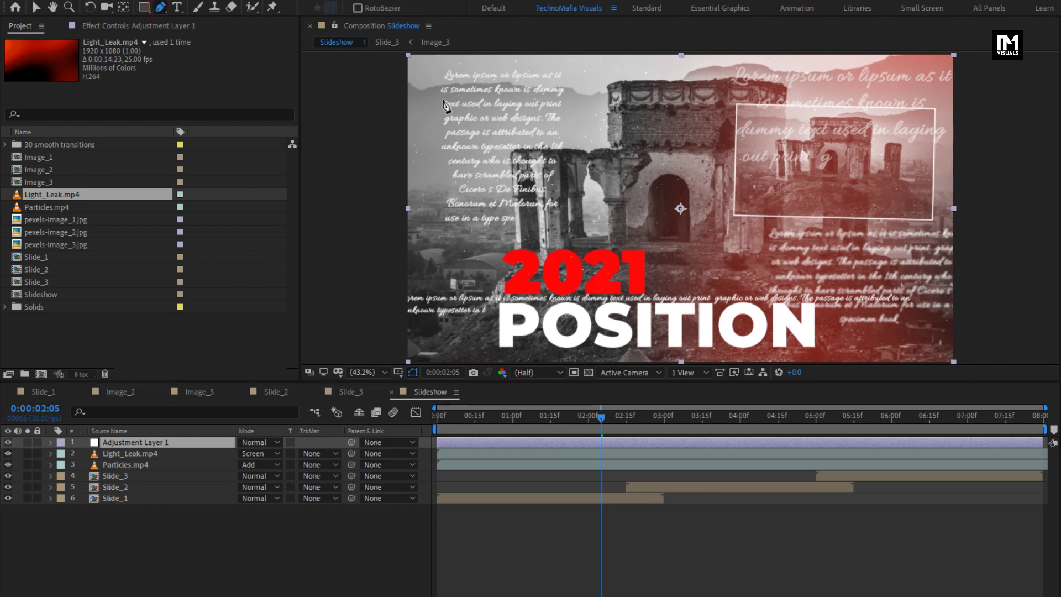
{"action": "left_click", "coordinate": [578, 77]}
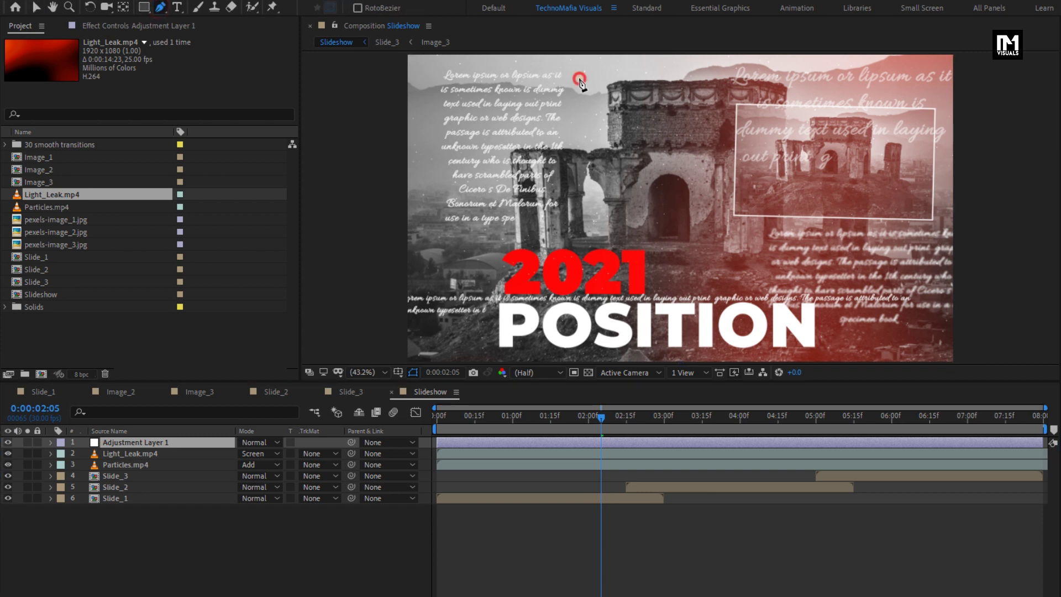
{"action": "left_click", "coordinate": [776, 72]}
{"action": "left_click", "coordinate": [884, 123]}
{"action": "left_click", "coordinate": [900, 281]}
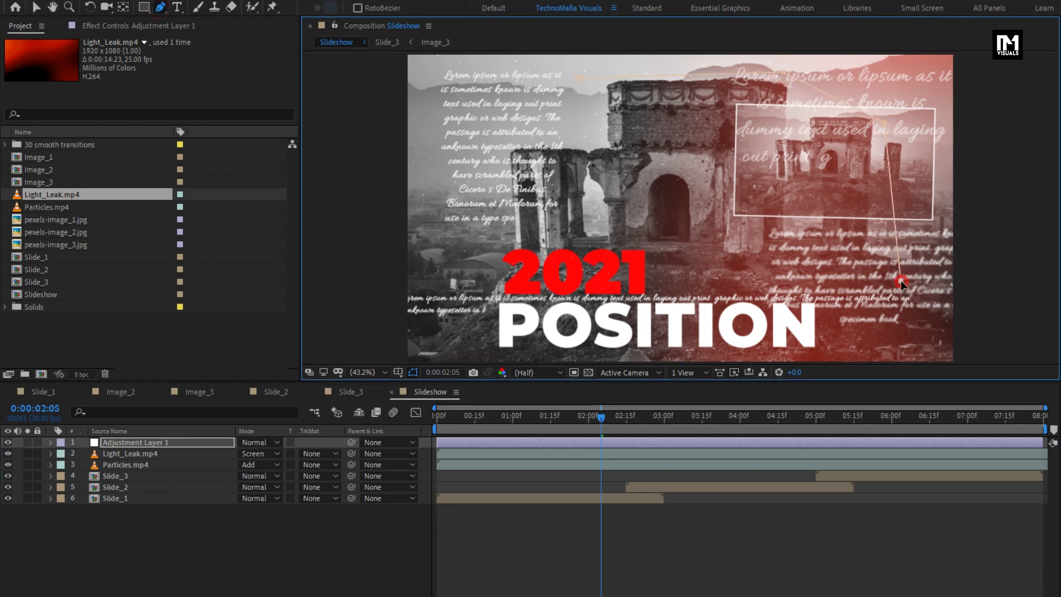
{"action": "left_click", "coordinate": [512, 352]}
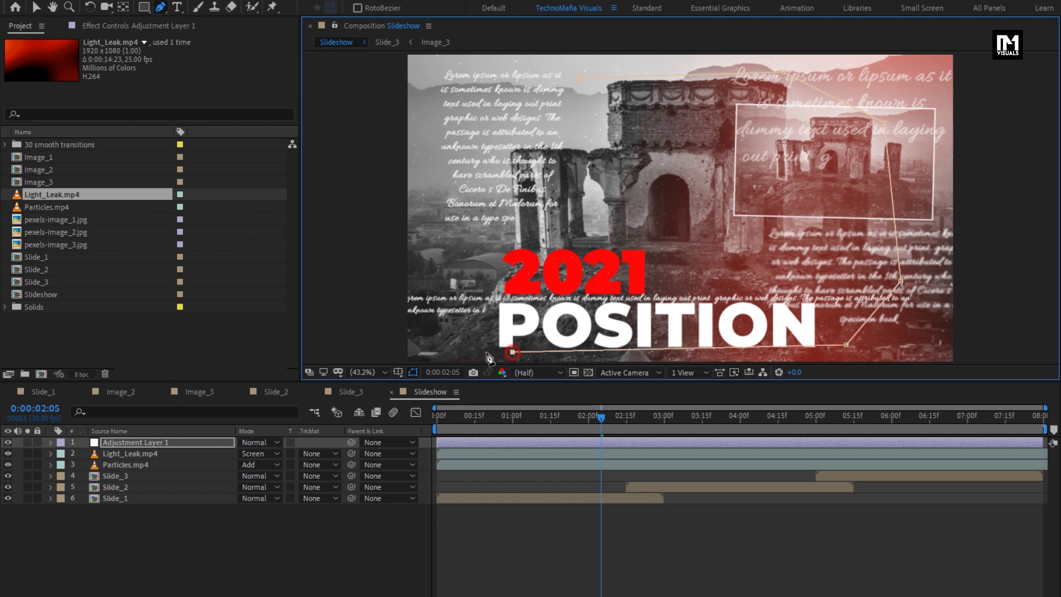
{"action": "left_click", "coordinate": [430, 239]}
{"action": "left_click", "coordinate": [450, 90]}
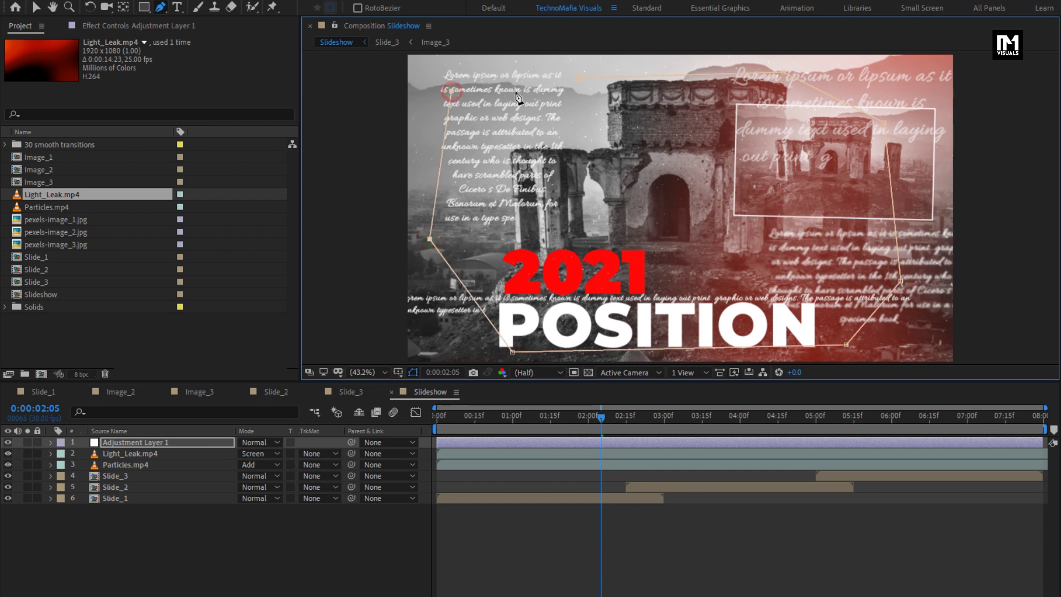
{"action": "left_click", "coordinate": [578, 77]}
Fine-tune the mask's corner points at the right side, bottom and left side to even out the outline.
{"action": "left_click_drag", "start_coordinate": [884, 120], "coordinate": [897, 114]}
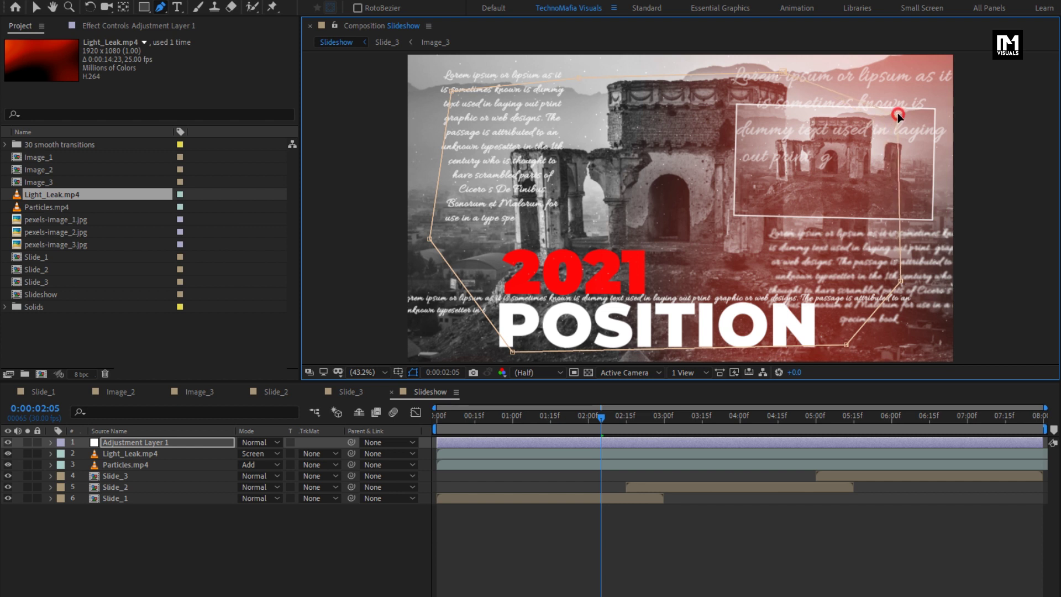
{"action": "left_click_drag", "start_coordinate": [900, 283], "coordinate": [905, 284]}
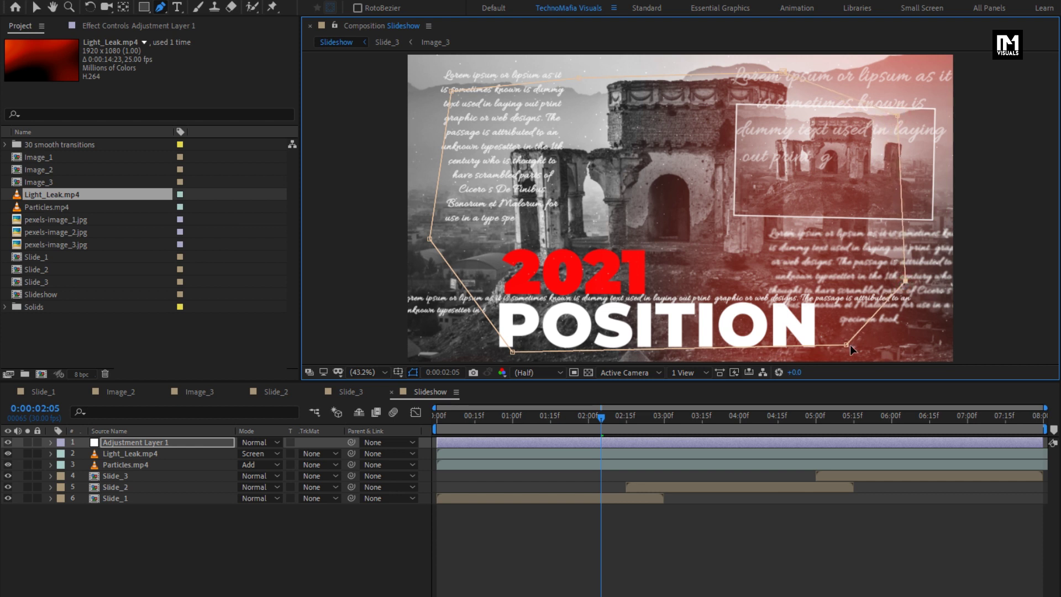
{"action": "left_click_drag", "start_coordinate": [850, 345], "coordinate": [860, 338]}
{"action": "left_click_drag", "start_coordinate": [513, 351], "coordinate": [501, 342]}
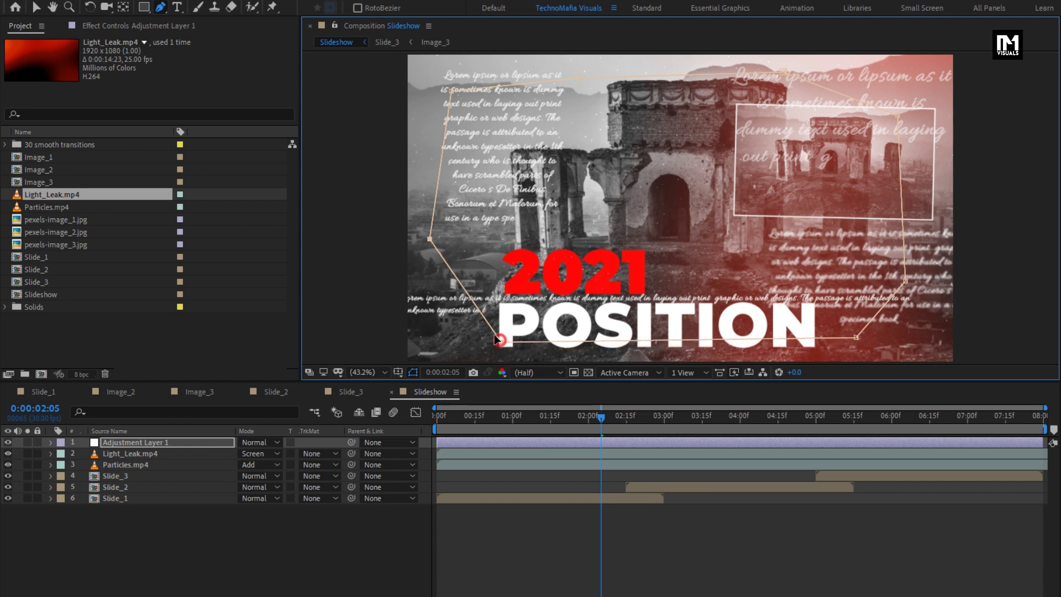
{"action": "left_click_drag", "start_coordinate": [431, 239], "coordinate": [434, 257]}
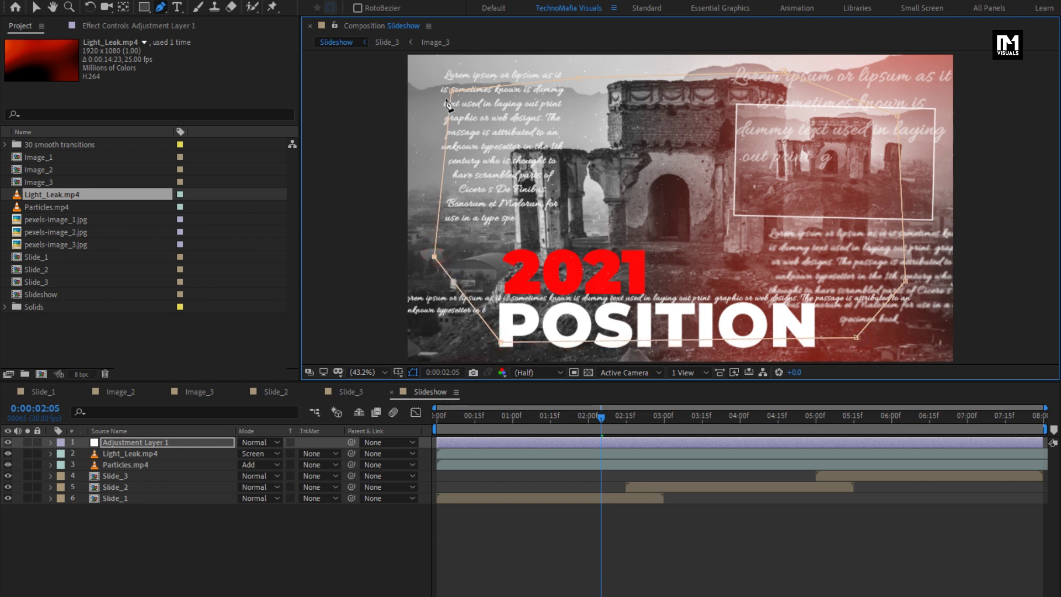
{"action": "left_click_drag", "start_coordinate": [451, 90], "coordinate": [443, 81]}
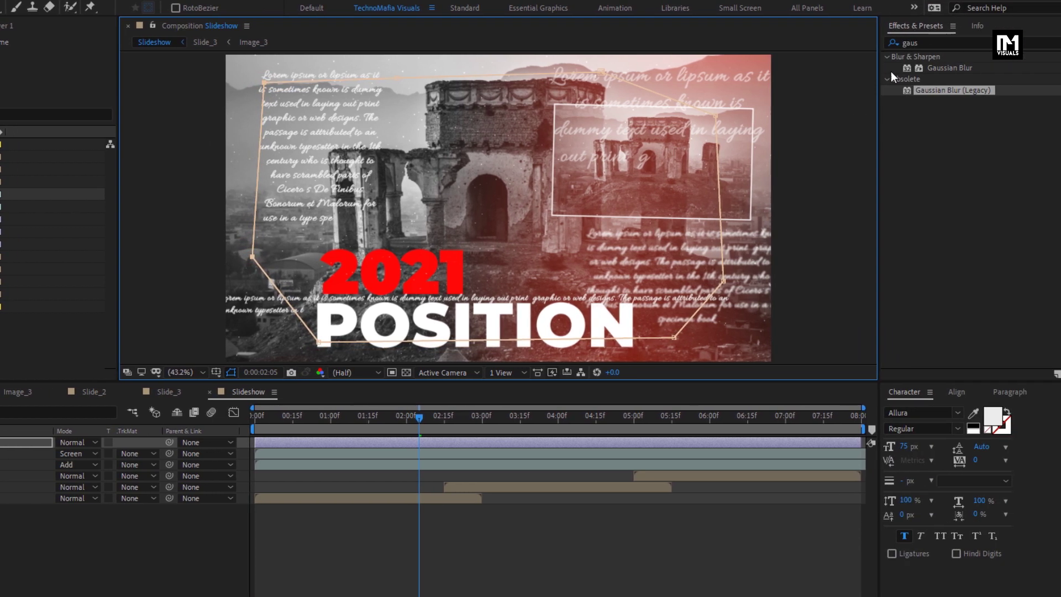
Find the Camera Lens Blur effect and apply it to the adjustment layer.
{"action": "left_click", "coordinate": [884, 43]}
{"action": "type", "text": "camer"}
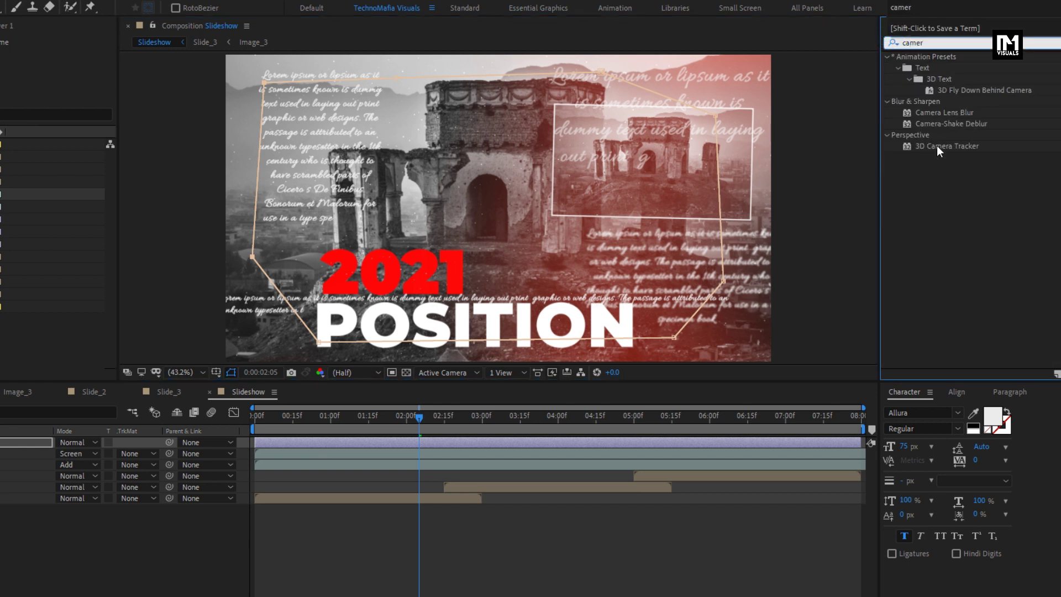
{"action": "left_click_drag", "start_coordinate": [939, 112], "coordinate": [532, 220]}
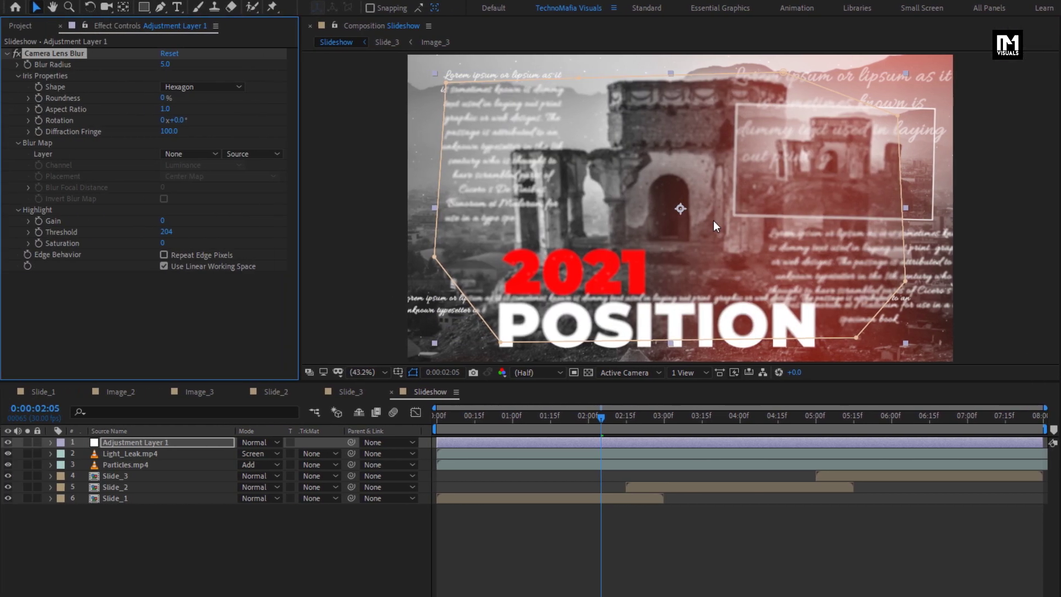
Set the adjustment layer's Mask 1 to Subtract and expand the mask's properties.
{"action": "left_click", "coordinate": [164, 444]}
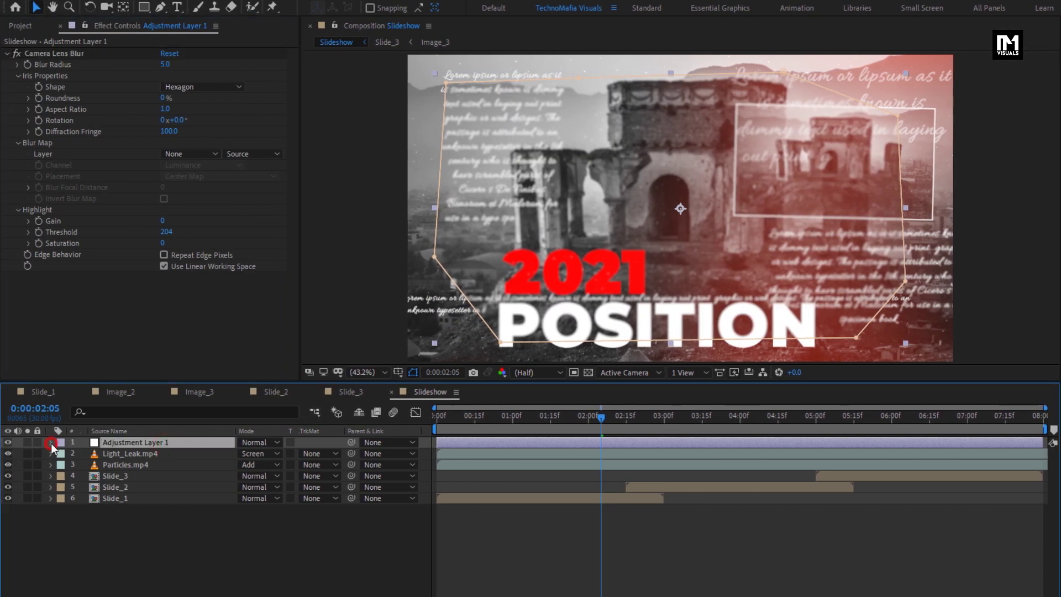
{"action": "left_click", "coordinate": [51, 442]}
{"action": "left_click", "coordinate": [62, 454]}
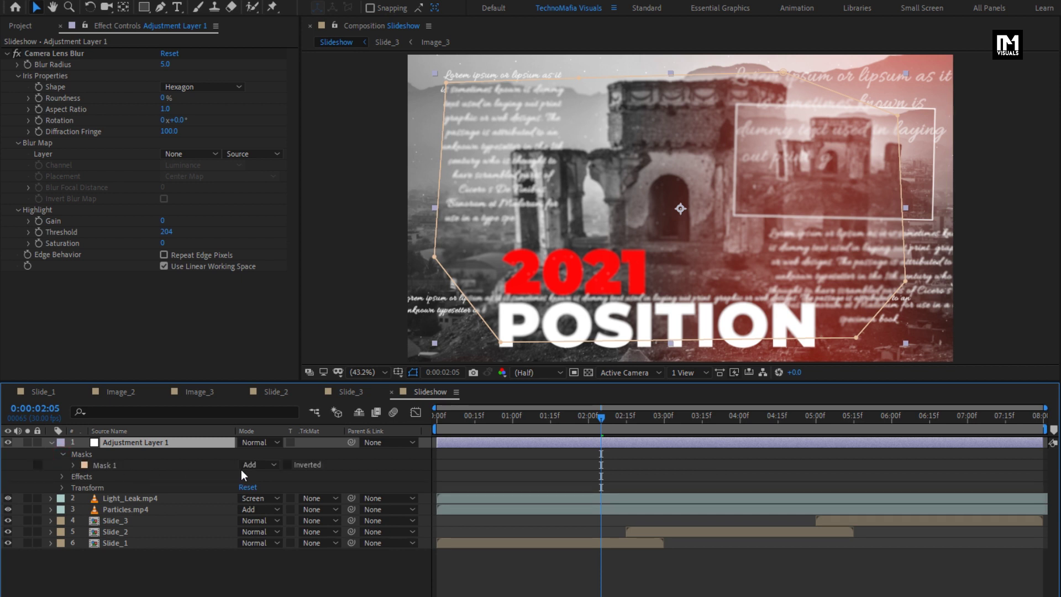
{"action": "left_click", "coordinate": [263, 468]}
{"action": "left_click", "coordinate": [267, 505]}
{"action": "left_click", "coordinate": [71, 466]}
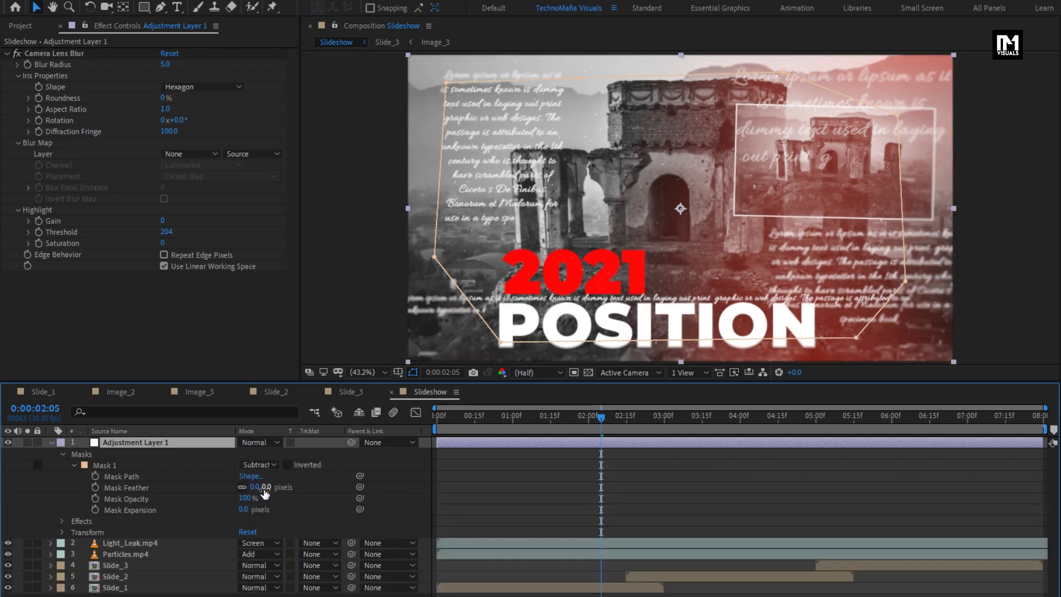
Set the adjustment layer's mask feather to 250 pixels and nudge the mask's left and bottom-left points to refine the outline.
{"action": "left_click", "coordinate": [266, 487]}
{"action": "left_click", "coordinate": [201, 487]}
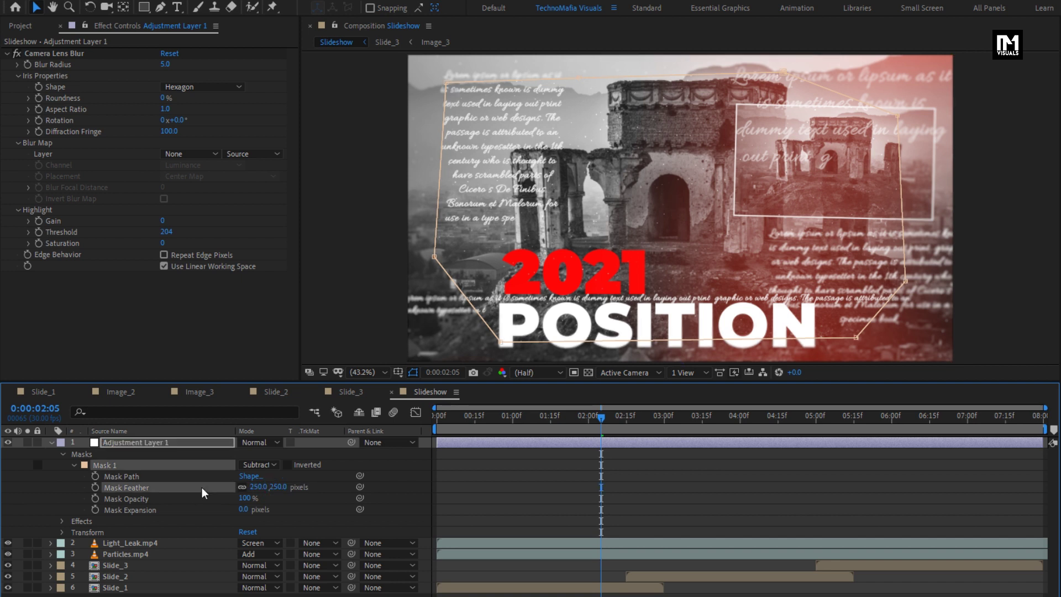
{"action": "left_click", "coordinate": [447, 79]}
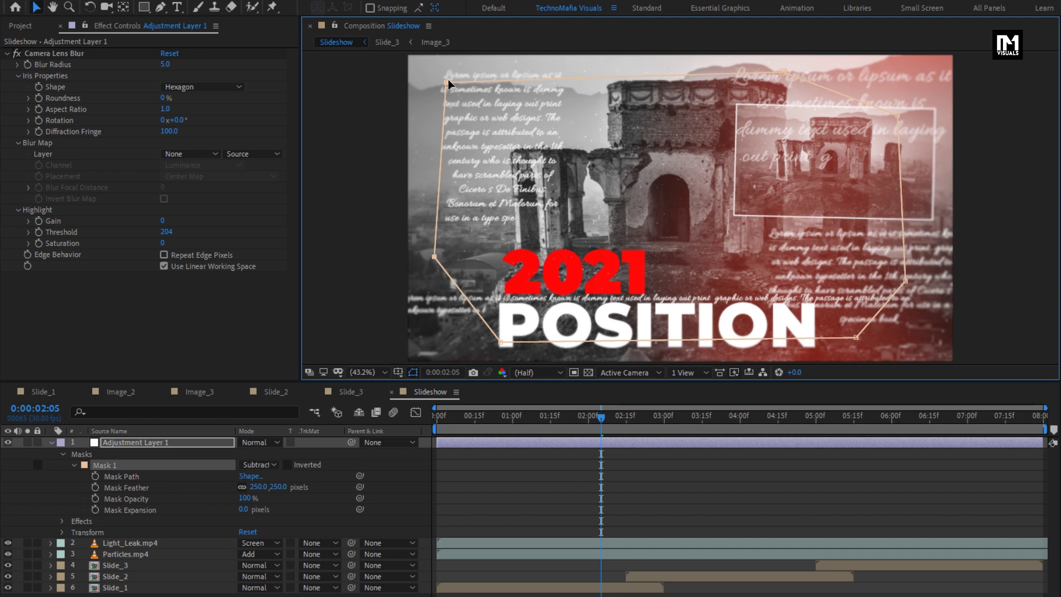
{"action": "left_click_drag", "start_coordinate": [434, 257], "coordinate": [429, 256]}
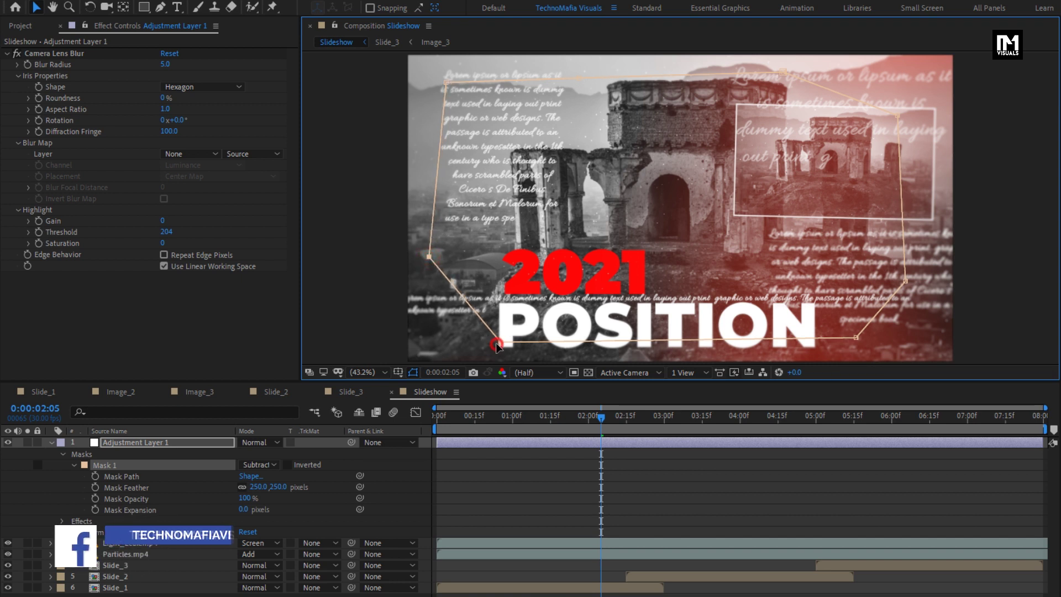
{"action": "mouse_move", "coordinate": [499, 343]}
{"action": "left_mouse_down"}
{"action": "mouse_move", "coordinate": [489, 347]}
{"action": "mouse_move", "coordinate": [491, 337]}
{"action": "left_mouse_up"}
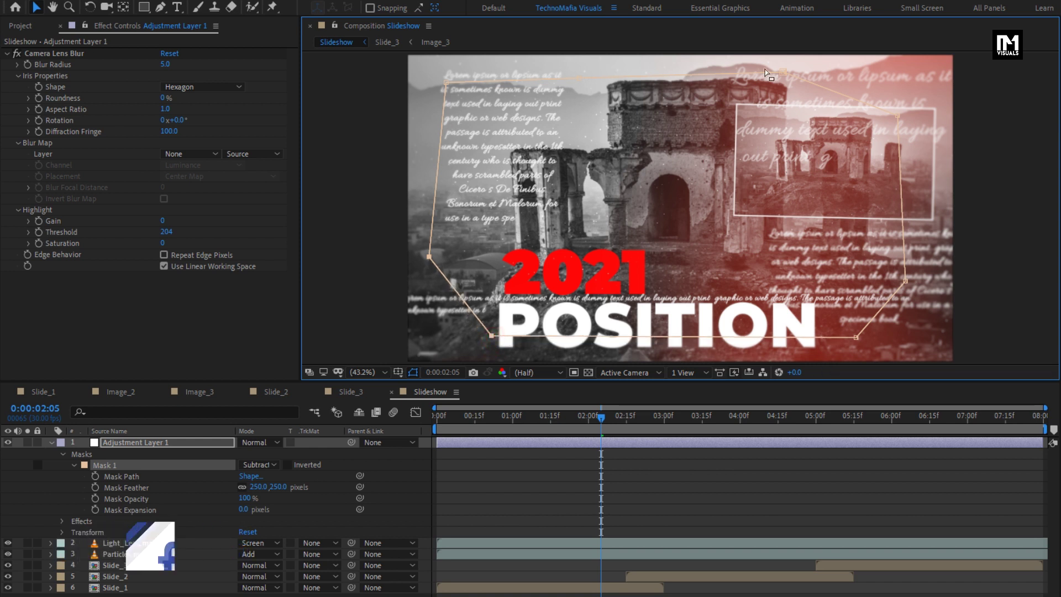
{"action": "left_click", "coordinate": [207, 441]}
{"action": "left_click", "coordinate": [54, 442]}
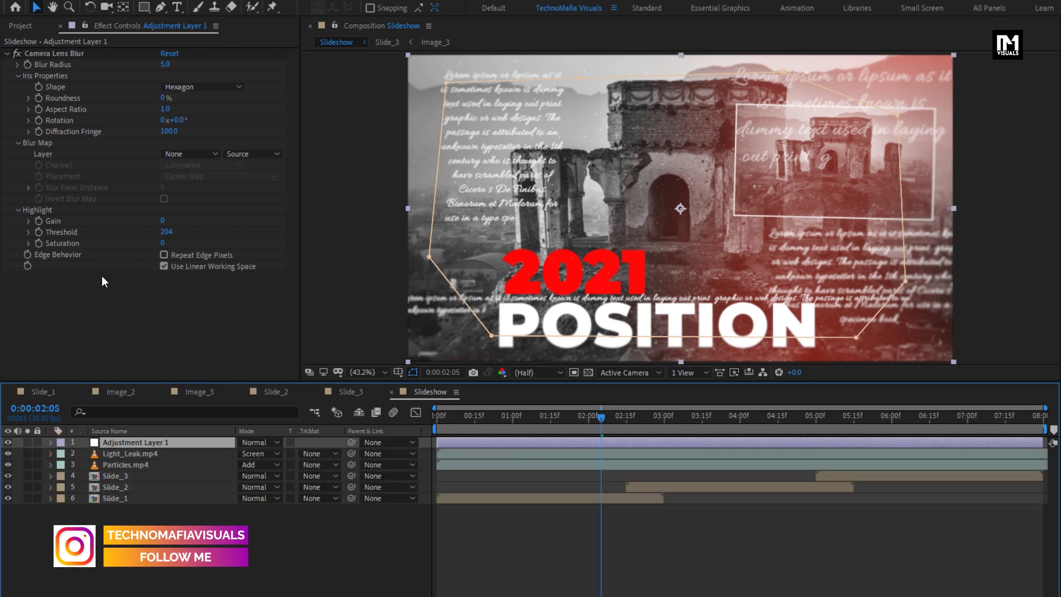
Set the Camera Lens Blur radius to 10 and enable Repeat Edge Pixels.
{"action": "left_click", "coordinate": [164, 65]}
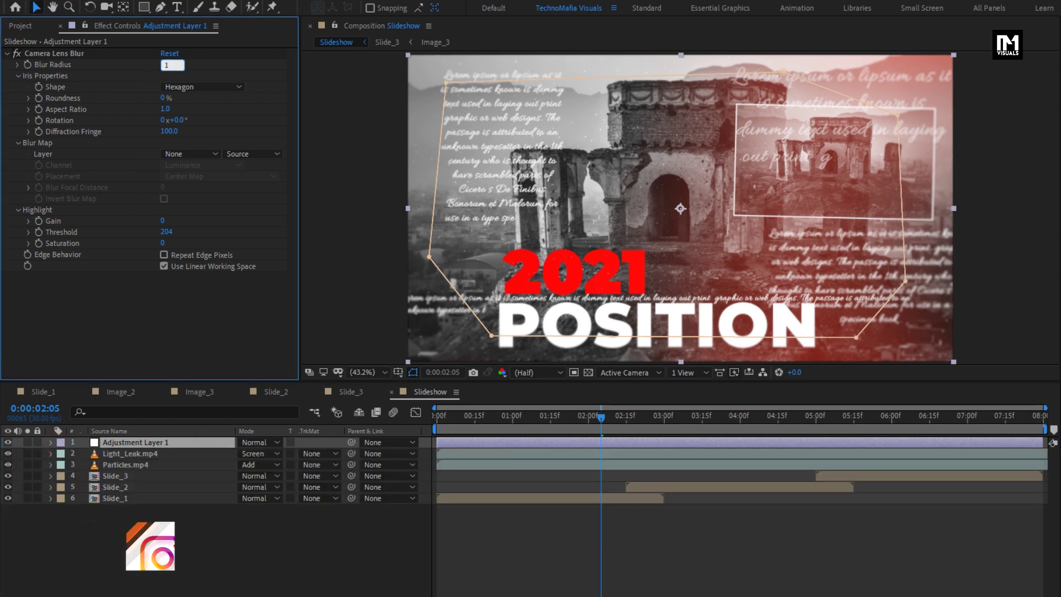
{"action": "type", "text": "10"}
{"action": "key", "text": "Return"}
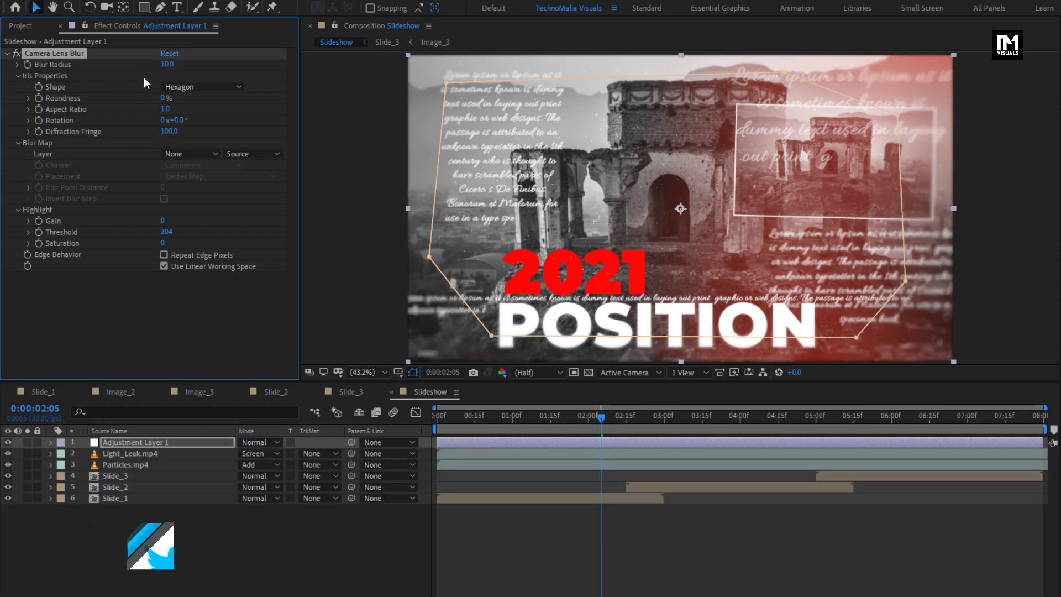
{"action": "left_click", "coordinate": [163, 256]}
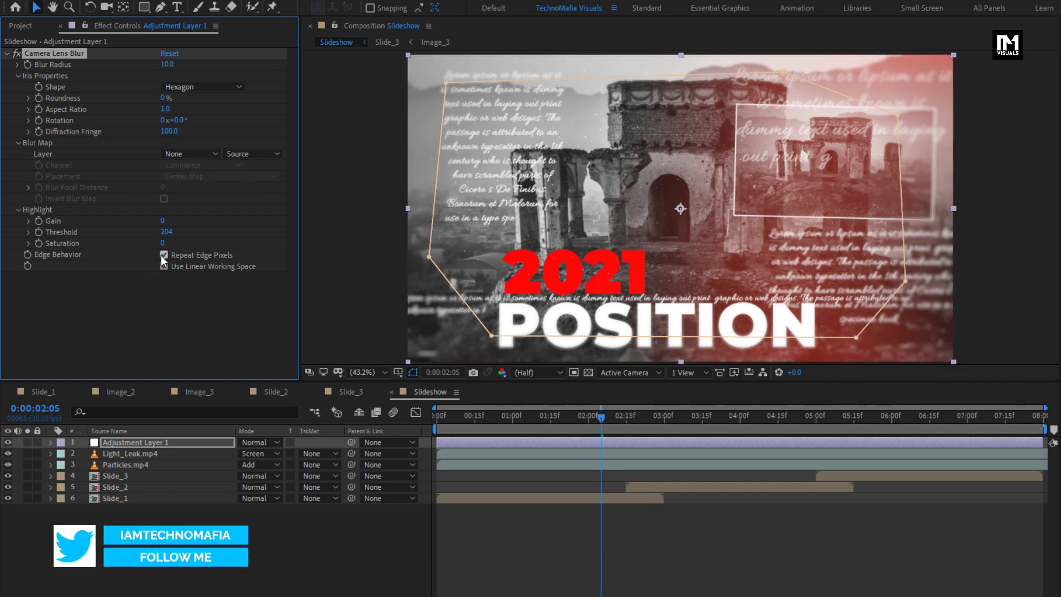
Create a black 1920 × 1080 px solid above the adjustment layer in the Slideshow composition.
{"action": "right_click", "coordinate": [162, 387]}
{"action": "mouse_move", "coordinate": [229, 390]}
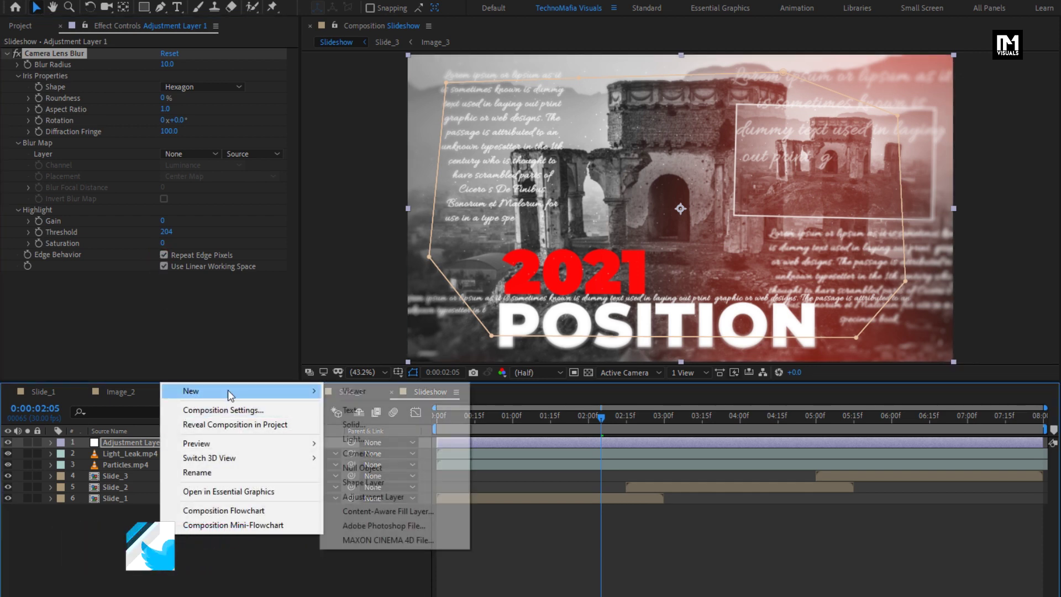
{"action": "left_click", "coordinate": [352, 427]}
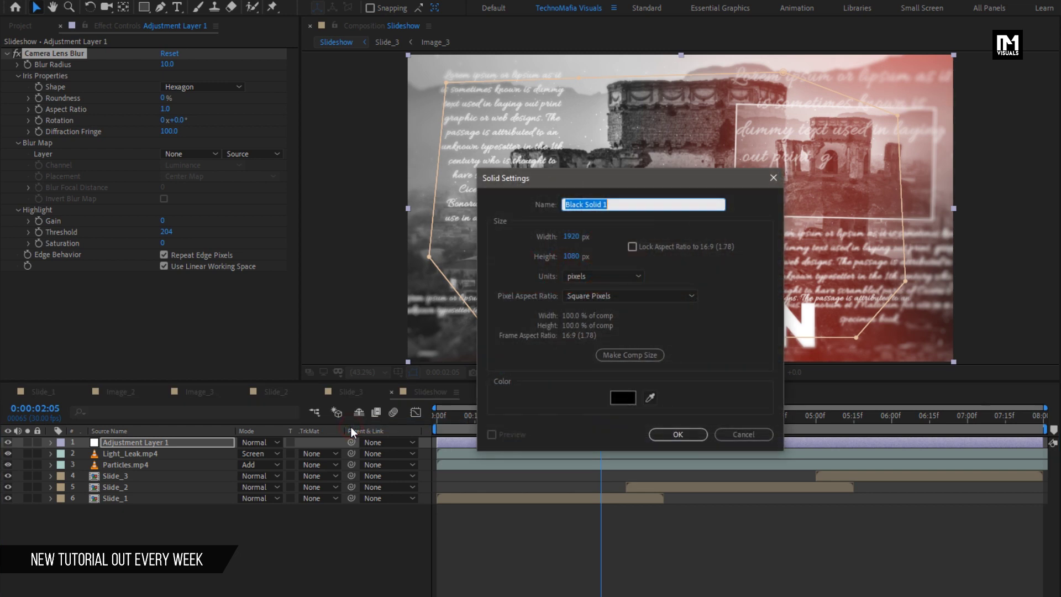
{"action": "left_click", "coordinate": [659, 435]}
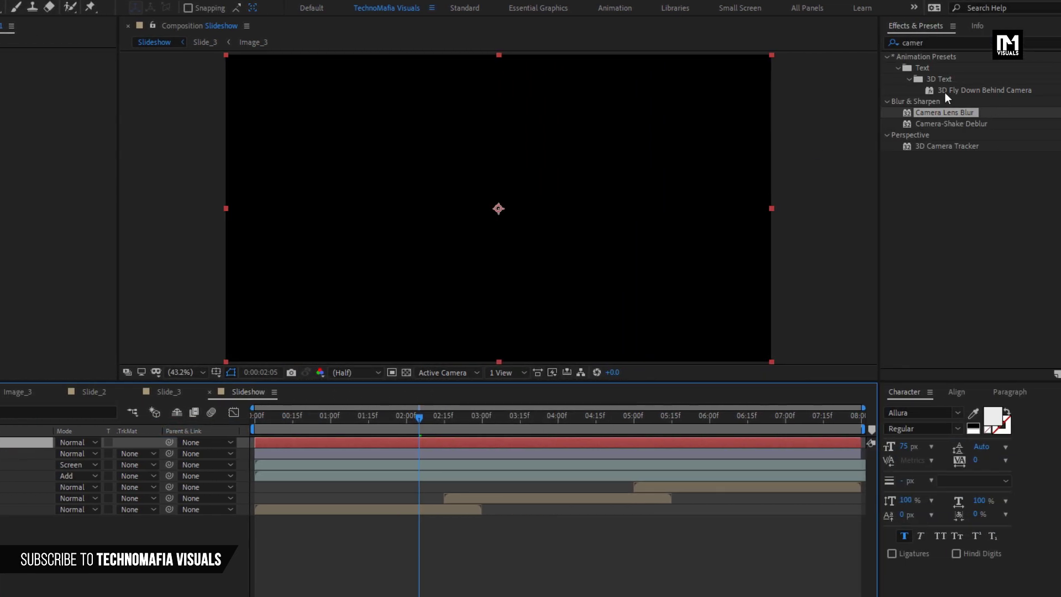
Find the Fill effect, apply it to the black solid and set its color to dark grey 191919.
{"action": "double_click", "coordinate": [930, 43]}
{"action": "type", "text": "f"}
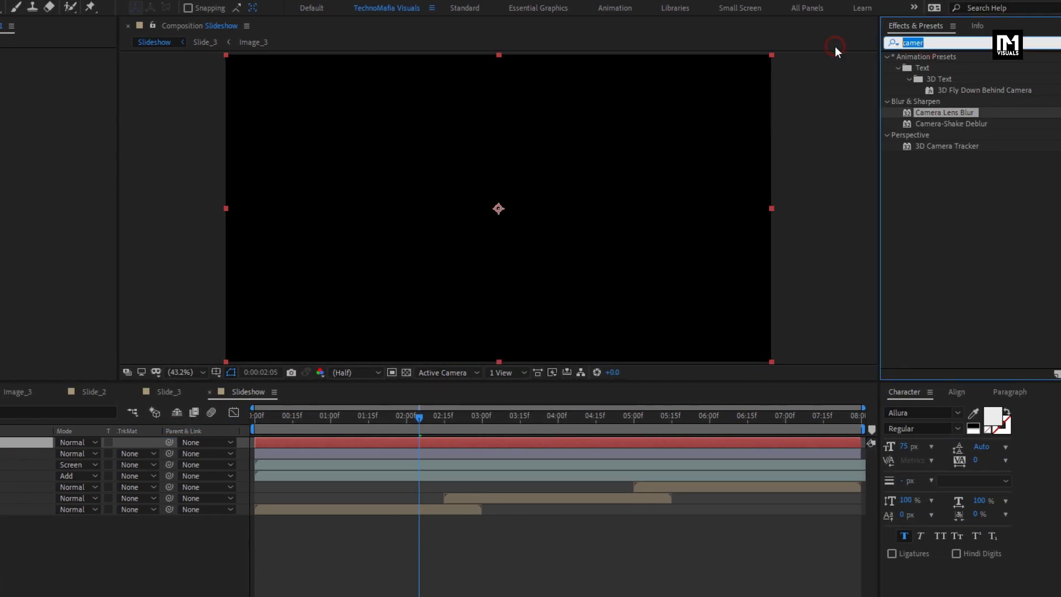
{"action": "type", "text": "ill"}
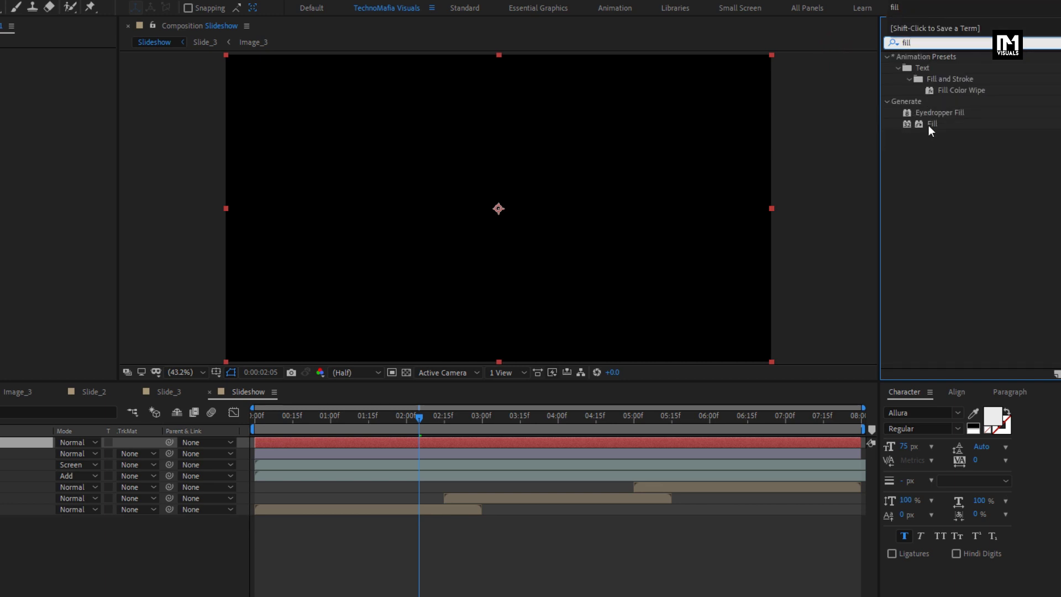
{"action": "left_click_drag", "start_coordinate": [930, 124], "coordinate": [551, 184]}
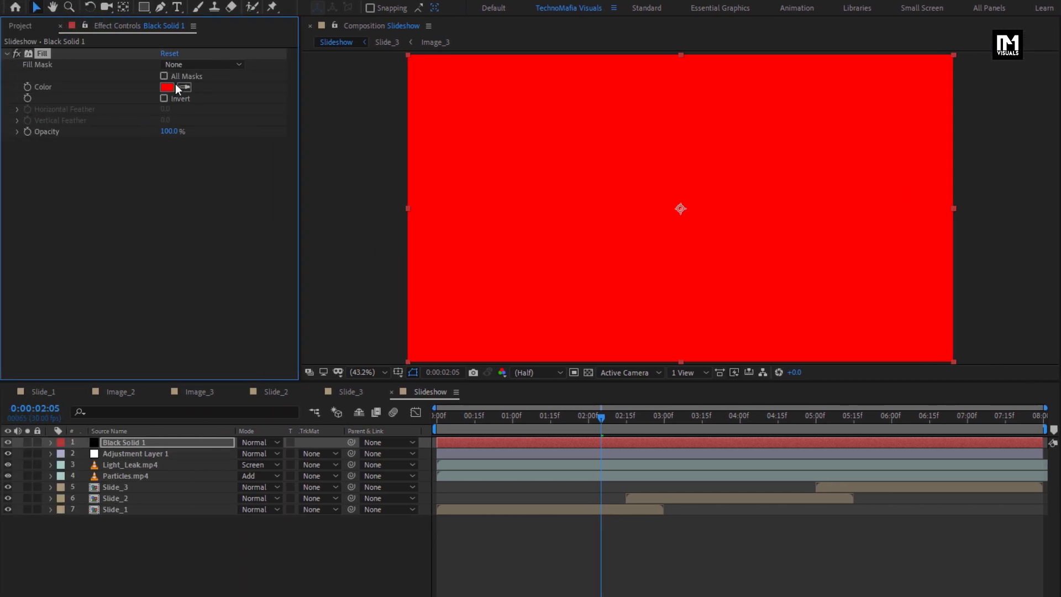
{"action": "left_click", "coordinate": [166, 87]}
{"action": "left_click_drag", "start_coordinate": [272, 213], "coordinate": [272, 339]}
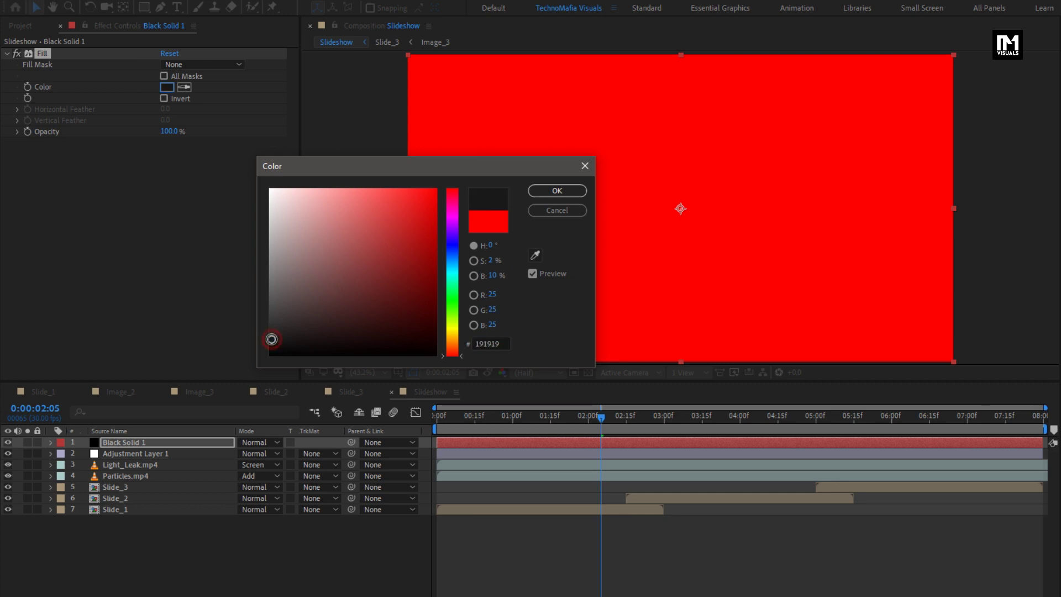
{"action": "left_click", "coordinate": [551, 192]}
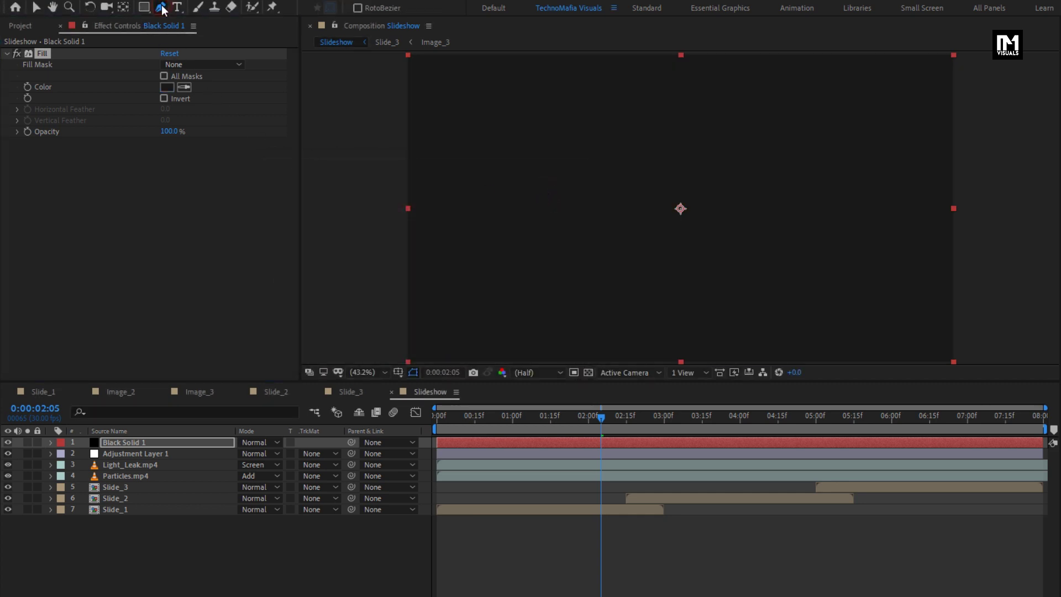
Draw an elliptical mask on the solid and move its four points outward close to the frame edges.
{"action": "left_click_drag", "start_coordinate": [143, 6], "coordinate": [205, 37]}
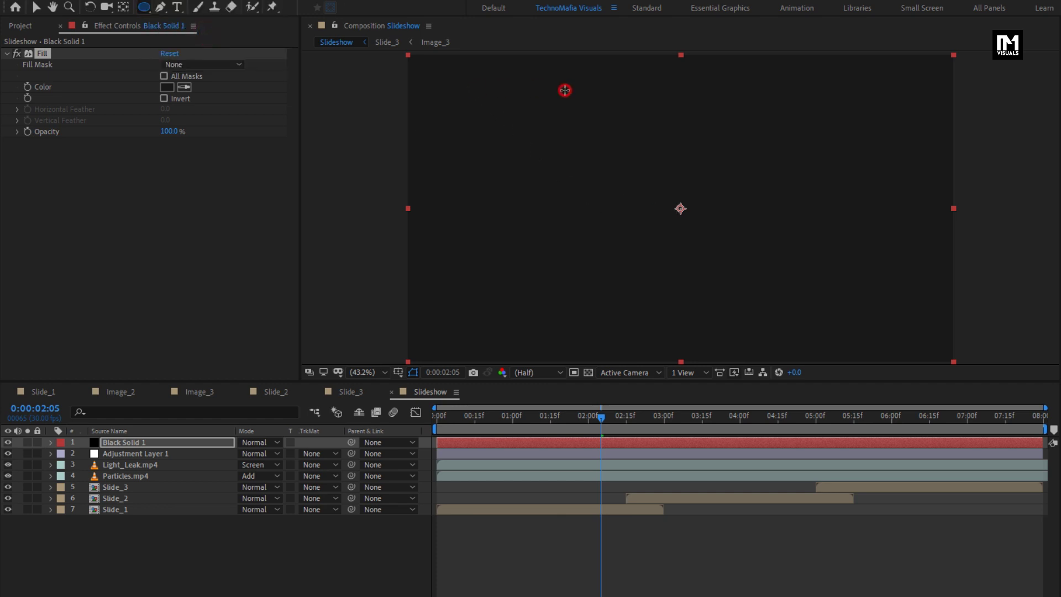
{"action": "left_click_drag", "start_coordinate": [471, 89], "coordinate": [896, 326]}
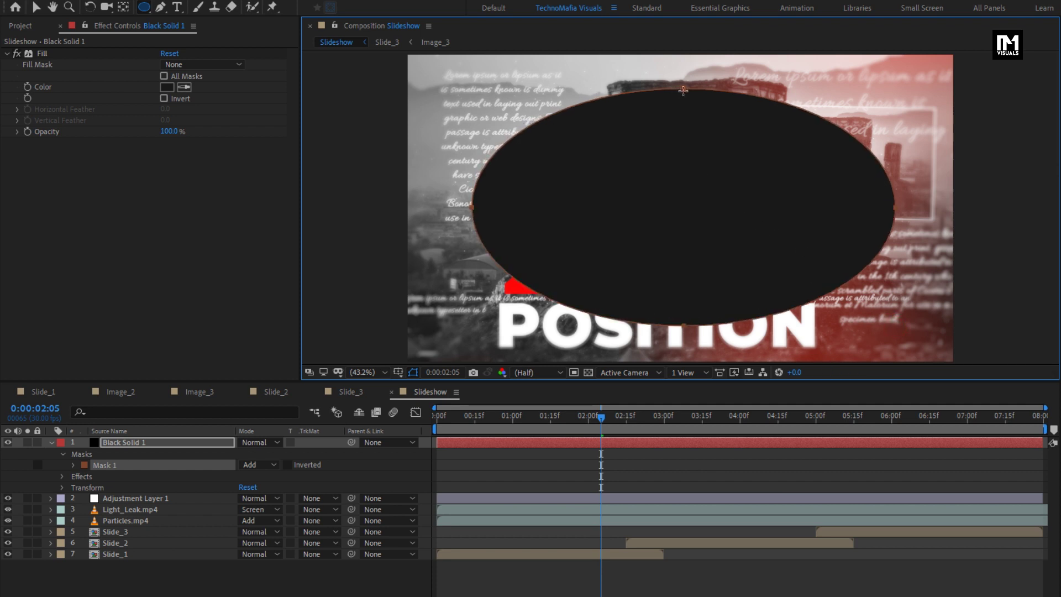
{"action": "key", "text": "v"}
{"action": "left_click_drag", "start_coordinate": [683, 88], "coordinate": [683, 76]}
{"action": "left_click_drag", "start_coordinate": [894, 203], "coordinate": [933, 197]}
{"action": "left_click_drag", "start_coordinate": [684, 321], "coordinate": [684, 355]}
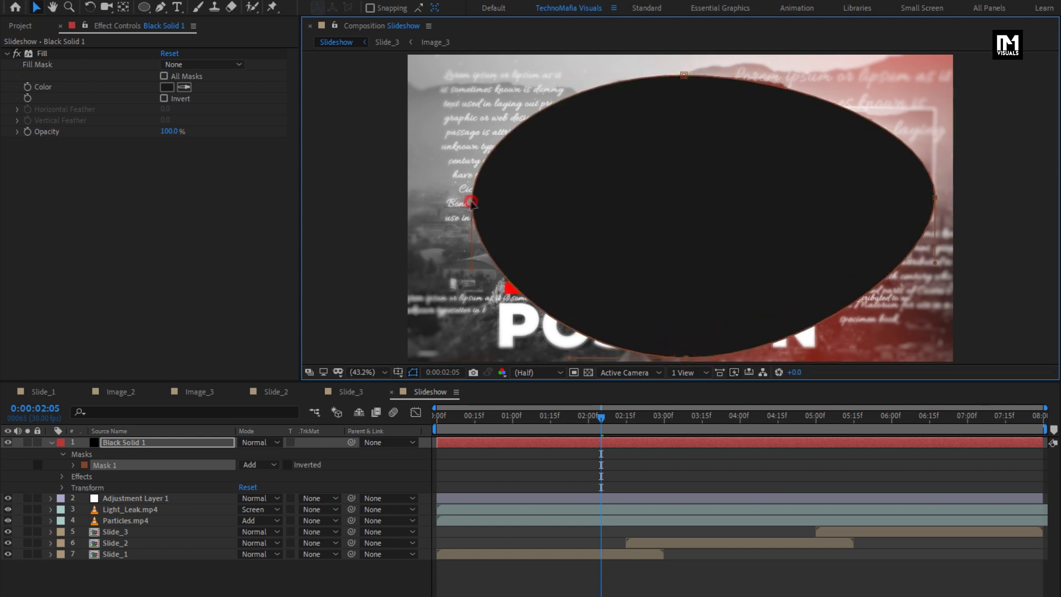
{"action": "left_click_drag", "start_coordinate": [470, 203], "coordinate": [408, 204]}
{"action": "left_click_drag", "start_coordinate": [684, 75], "coordinate": [683, 55]}
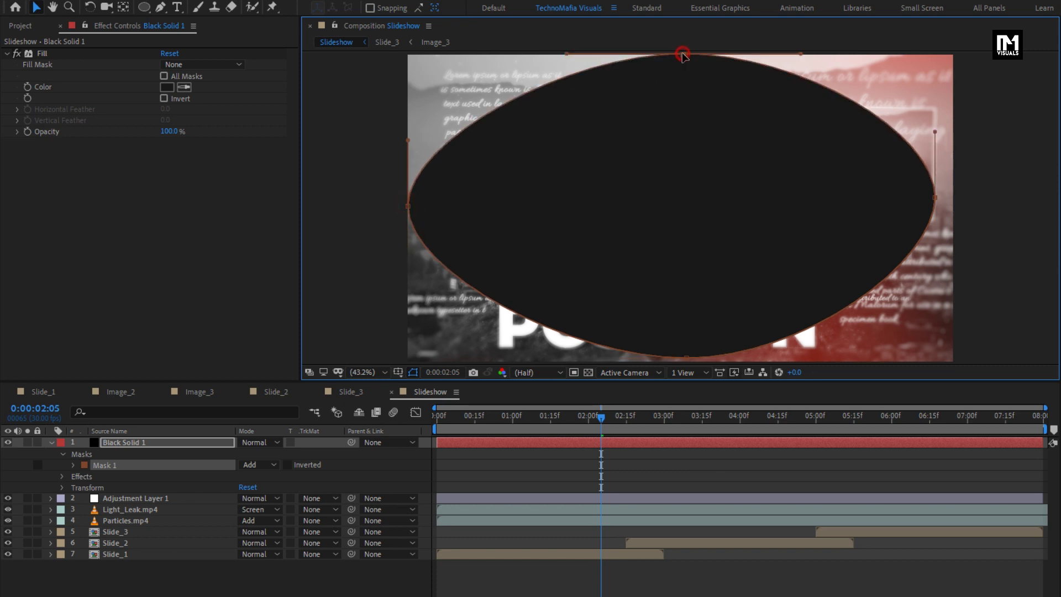
{"action": "left_click_drag", "start_coordinate": [684, 359], "coordinate": [684, 365]}
{"action": "left_click_drag", "start_coordinate": [934, 197], "coordinate": [948, 197]}
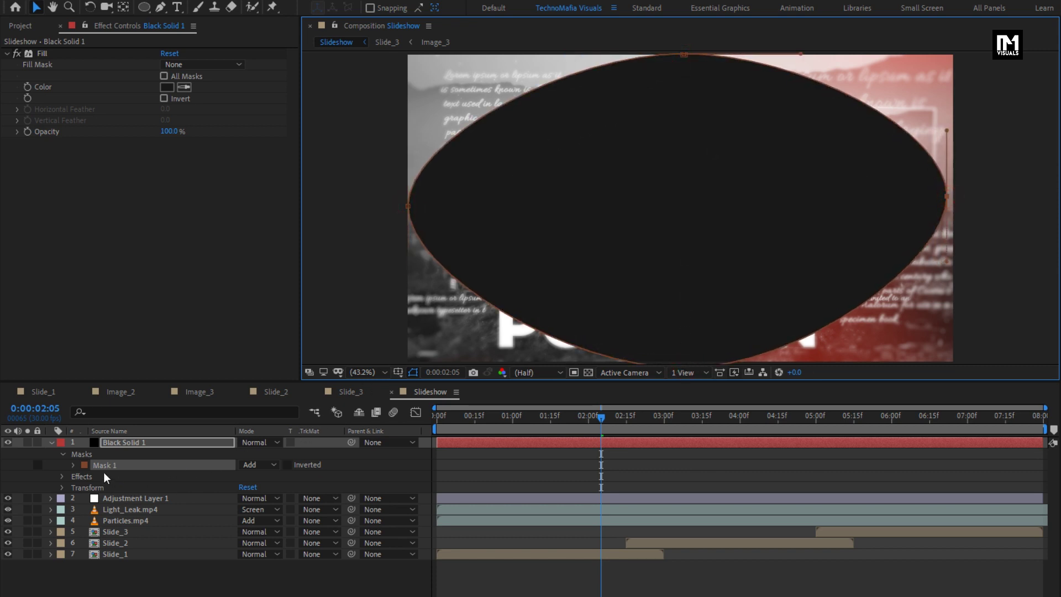
Set the solid's Mask 1 to Subtract with a feather of 250 pixels.
{"action": "left_click", "coordinate": [258, 465]}
{"action": "left_click", "coordinate": [271, 508]}
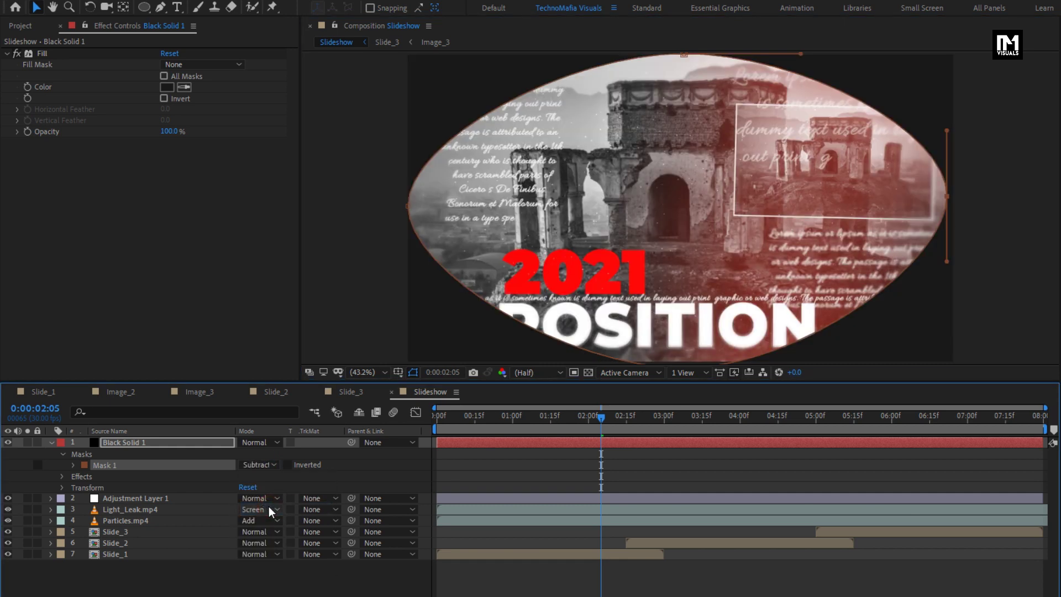
{"action": "left_click", "coordinate": [74, 466]}
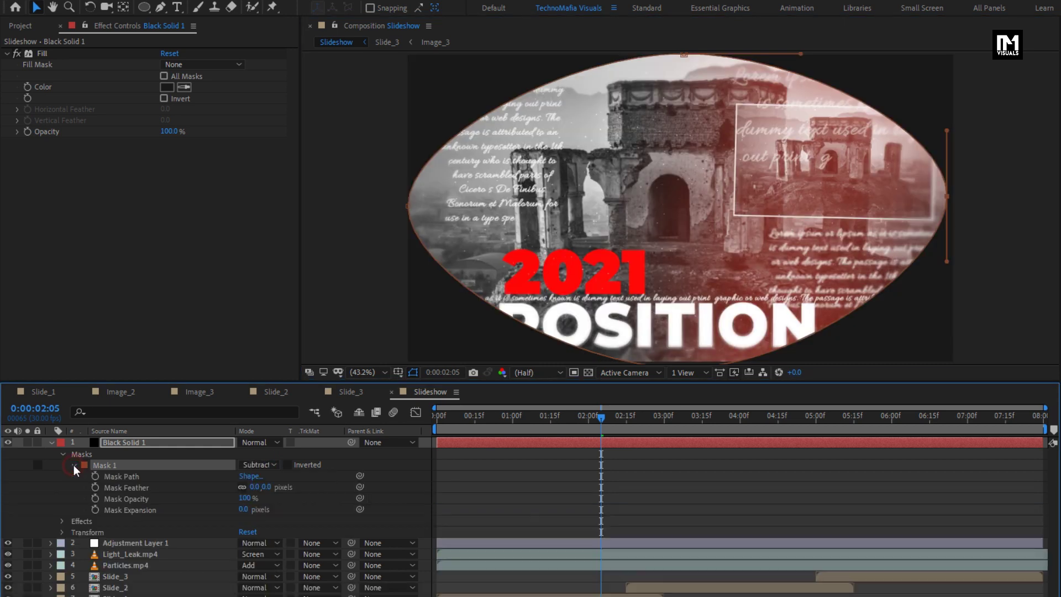
{"action": "left_click", "coordinate": [269, 486]}
{"action": "type", "text": "250"}
{"action": "left_click", "coordinate": [217, 489]}
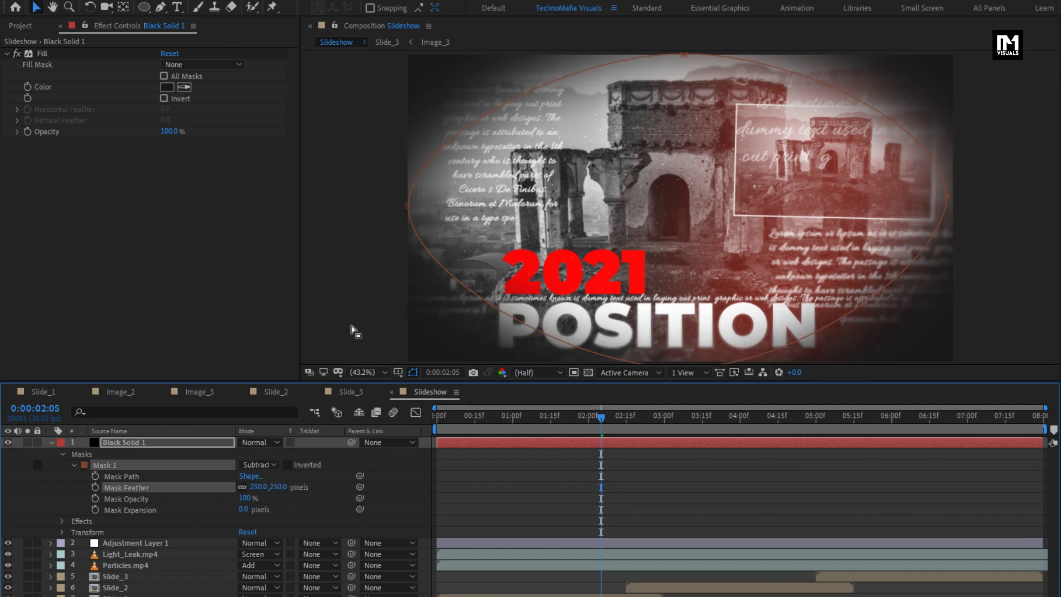
Lengthen the direction handles of the mask's side points to round the outline, and move the right point slightly inward.
{"action": "left_click", "coordinate": [406, 207]}
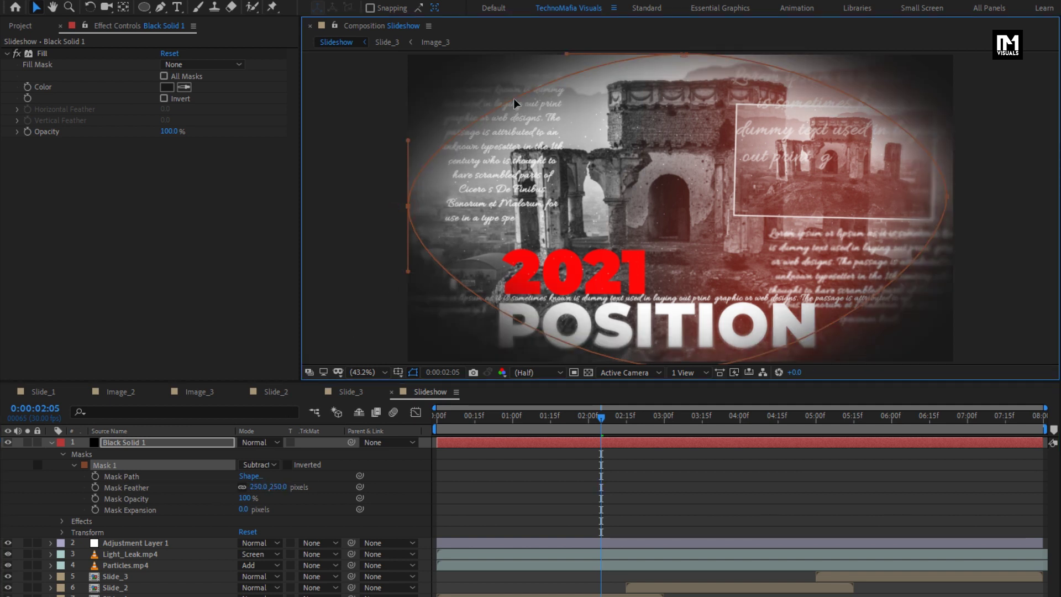
{"action": "left_click_drag", "start_coordinate": [514, 100], "coordinate": [503, 92]}
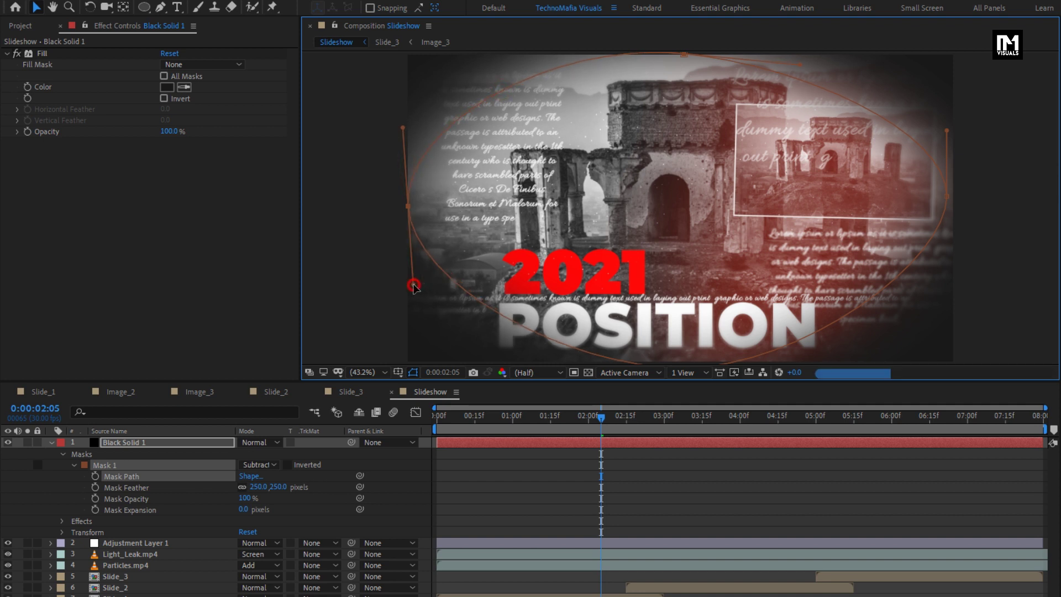
{"action": "left_click", "coordinate": [946, 197]}
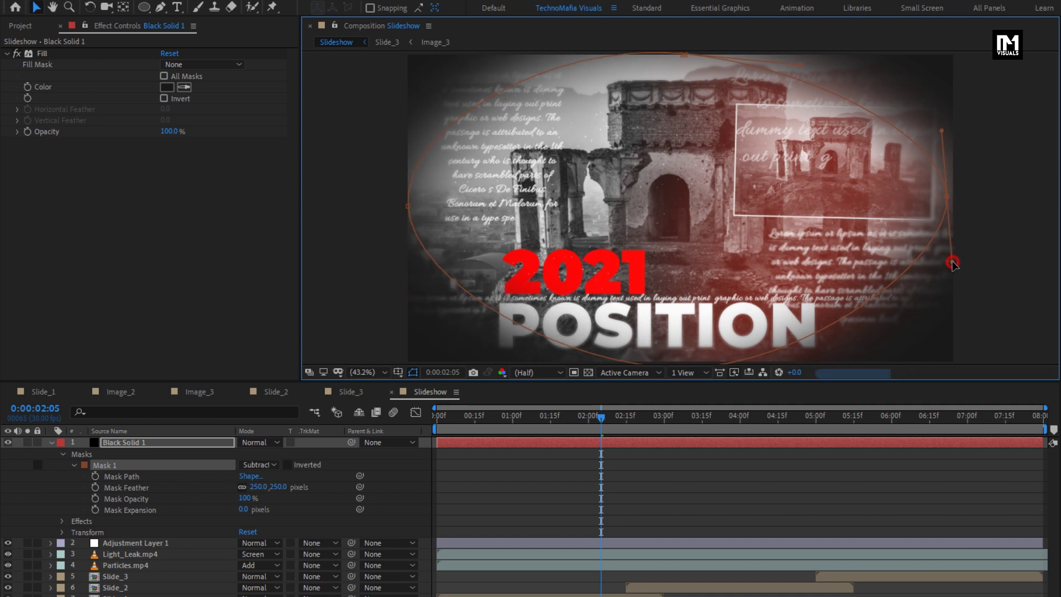
{"action": "left_click_drag", "start_coordinate": [946, 131], "coordinate": [940, 92]}
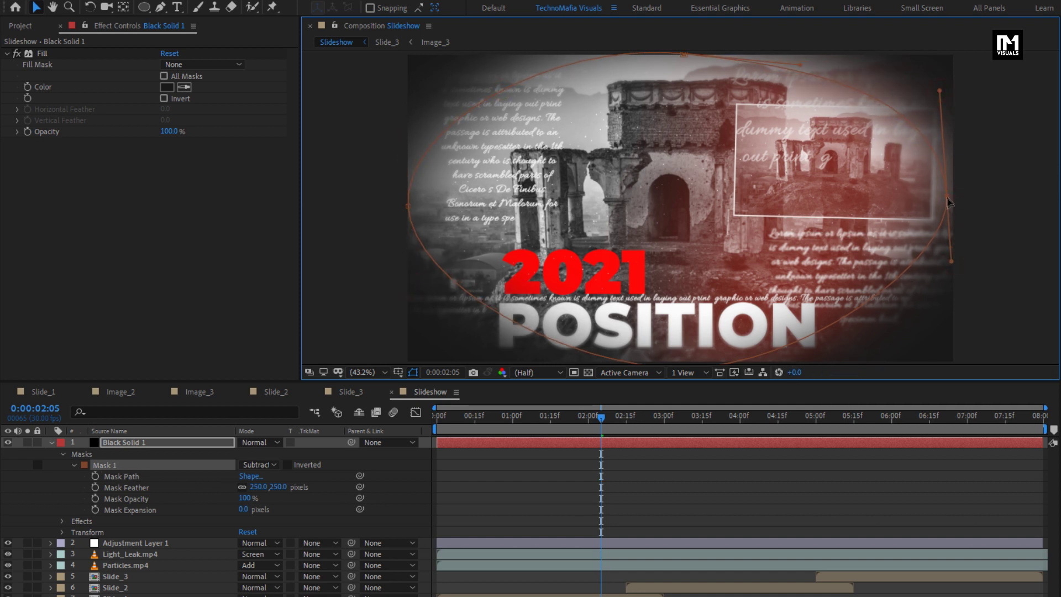
{"action": "left_click_drag", "start_coordinate": [948, 202], "coordinate": [929, 200]}
{"action": "left_click_drag", "start_coordinate": [932, 260], "coordinate": [931, 324]}
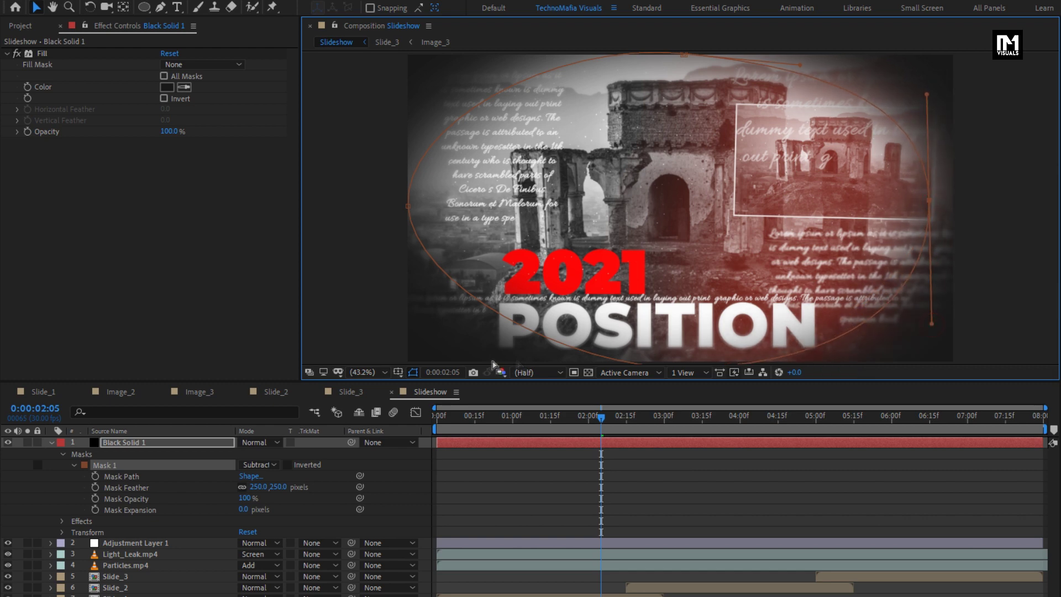
Nudge the mask's left and bottom points slightly upward and level the top point's direction handle.
{"action": "left_click", "coordinate": [601, 354]}
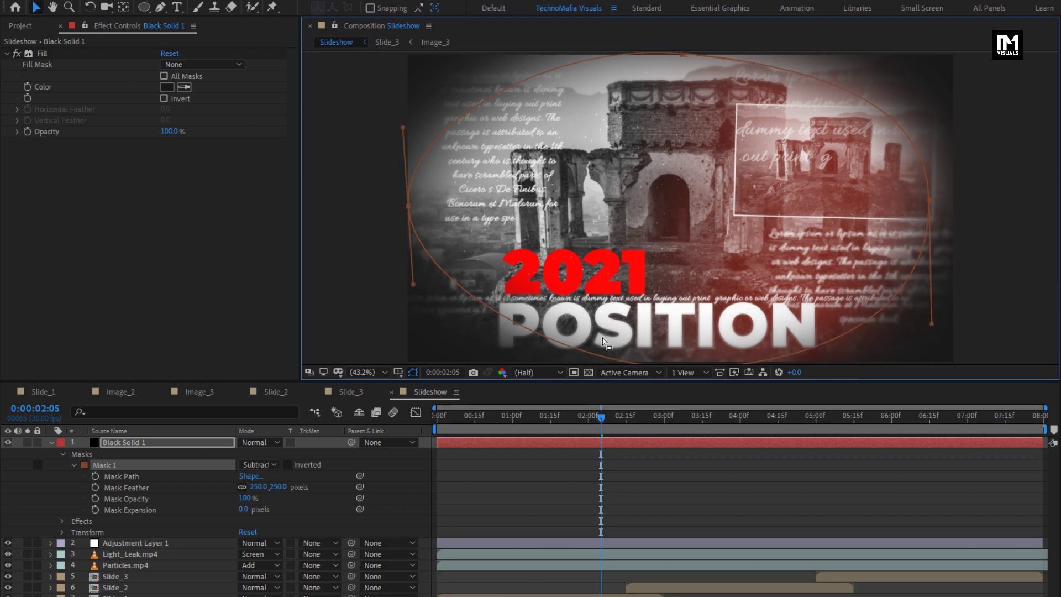
{"action": "scroll", "coordinate": [603, 340], "scroll_direction": "down", "scroll_amount": 2}
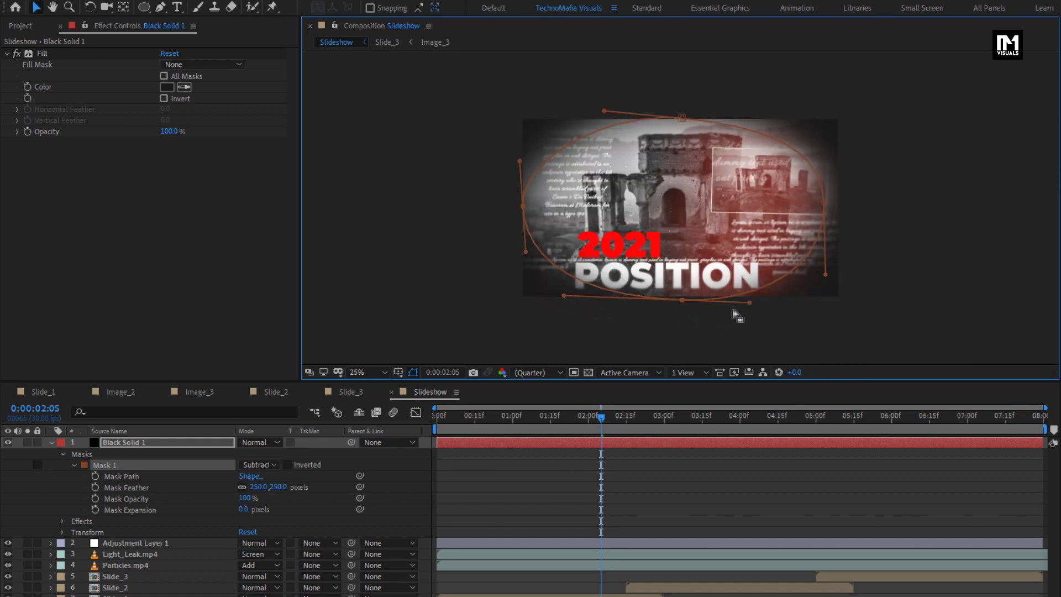
{"action": "left_click_drag", "start_coordinate": [682, 300], "coordinate": [683, 294]}
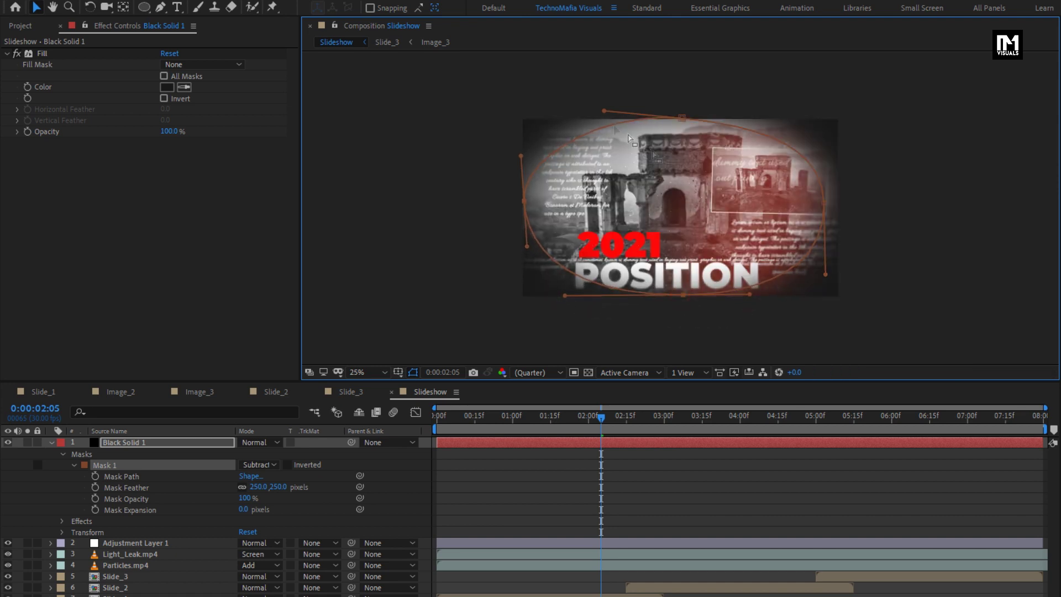
{"action": "left_click_drag", "start_coordinate": [604, 111], "coordinate": [602, 118]}
{"action": "scroll", "coordinate": [625, 184], "scroll_direction": "up", "scroll_amount": 2}
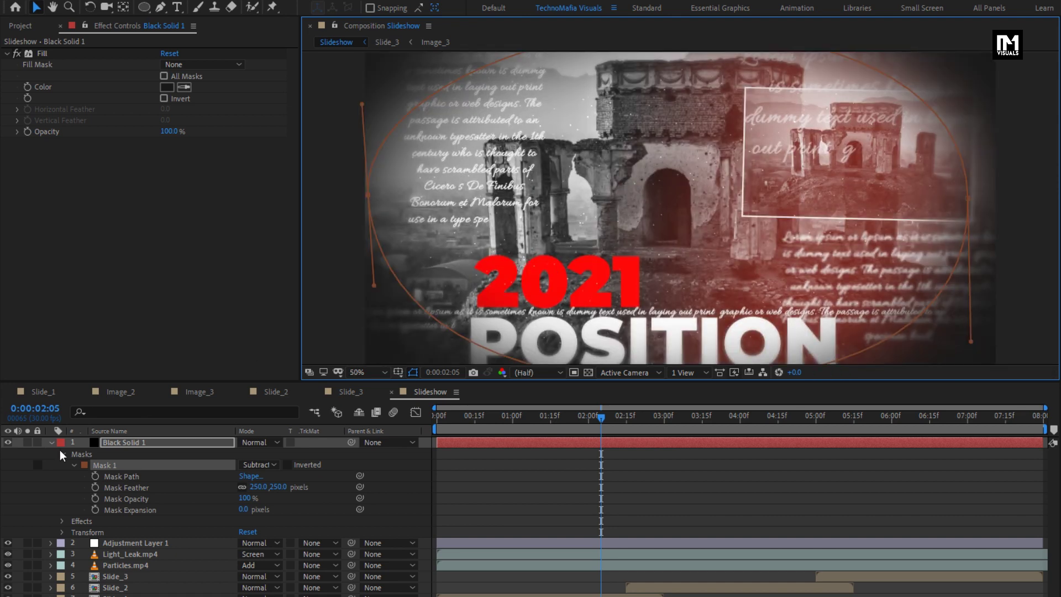
{"action": "left_click", "coordinate": [51, 442]}
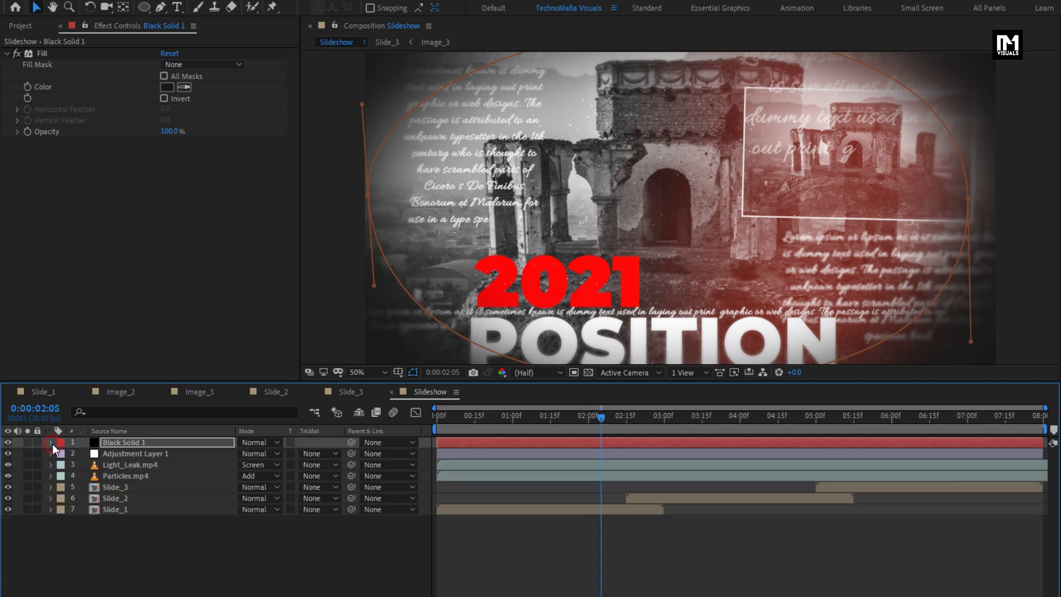
{"action": "left_click", "coordinate": [146, 539]}
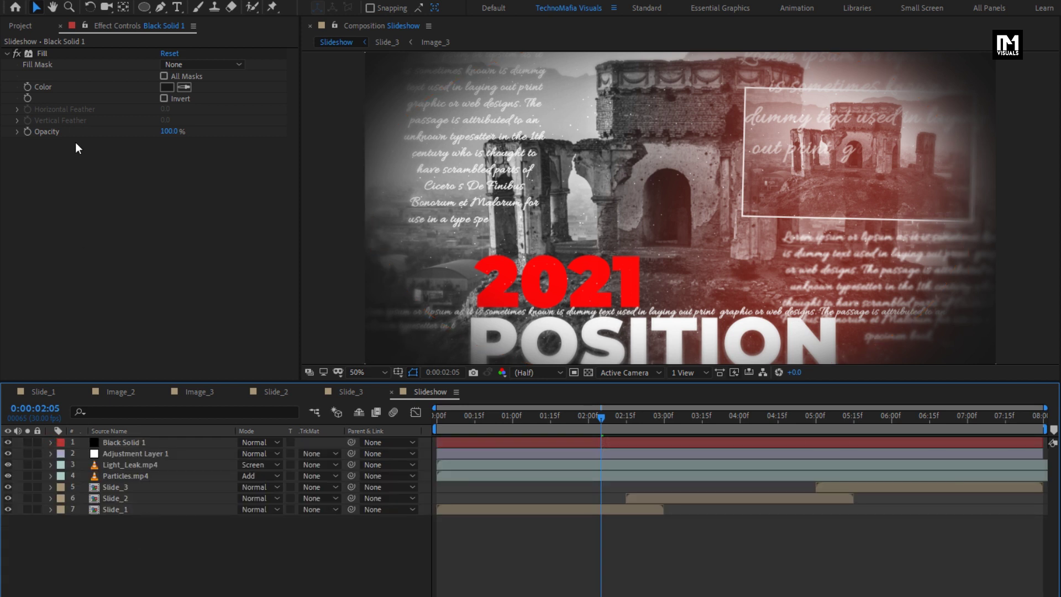
Add the Move (Left) transition from the 30 smooth transitions Movement folder to the Slideshow composition, directly below Particles.mp4.
{"action": "left_click", "coordinate": [20, 26]}
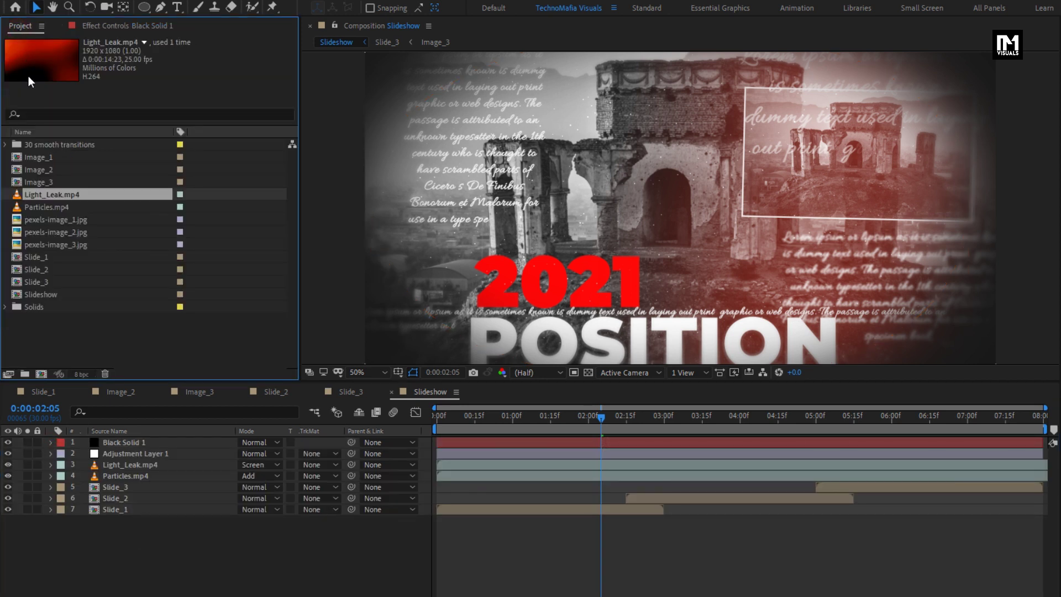
{"action": "left_click", "coordinate": [35, 144]}
{"action": "left_click", "coordinate": [5, 144]}
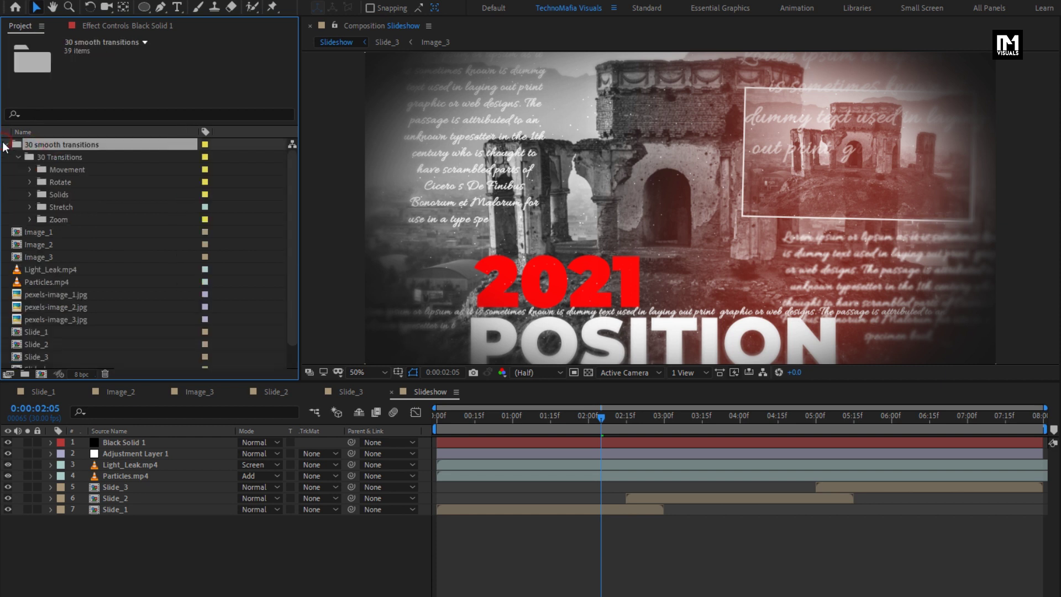
{"action": "left_click", "coordinate": [71, 170]}
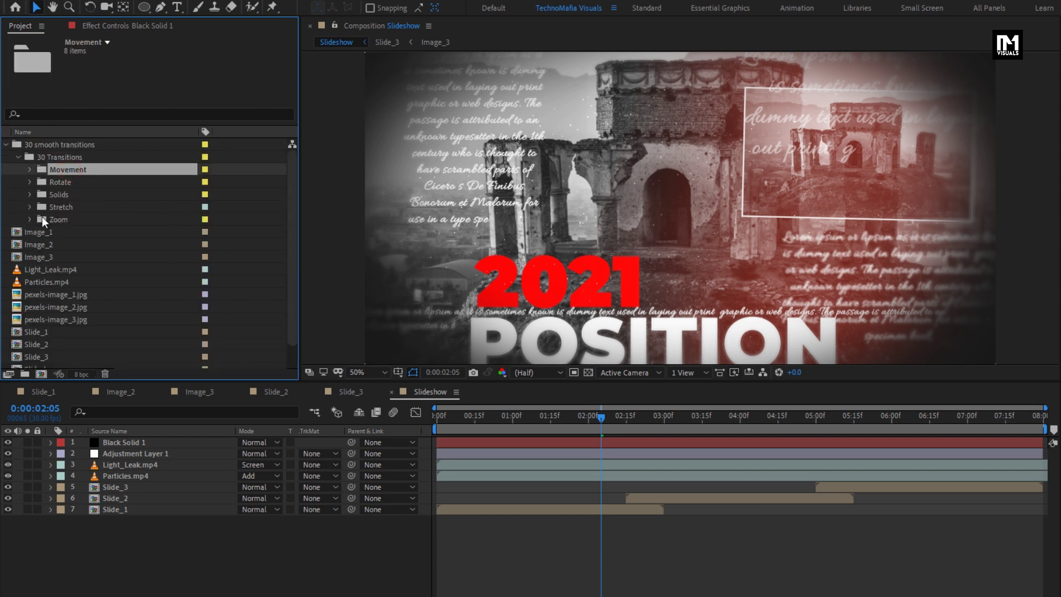
{"action": "left_click", "coordinate": [30, 170]}
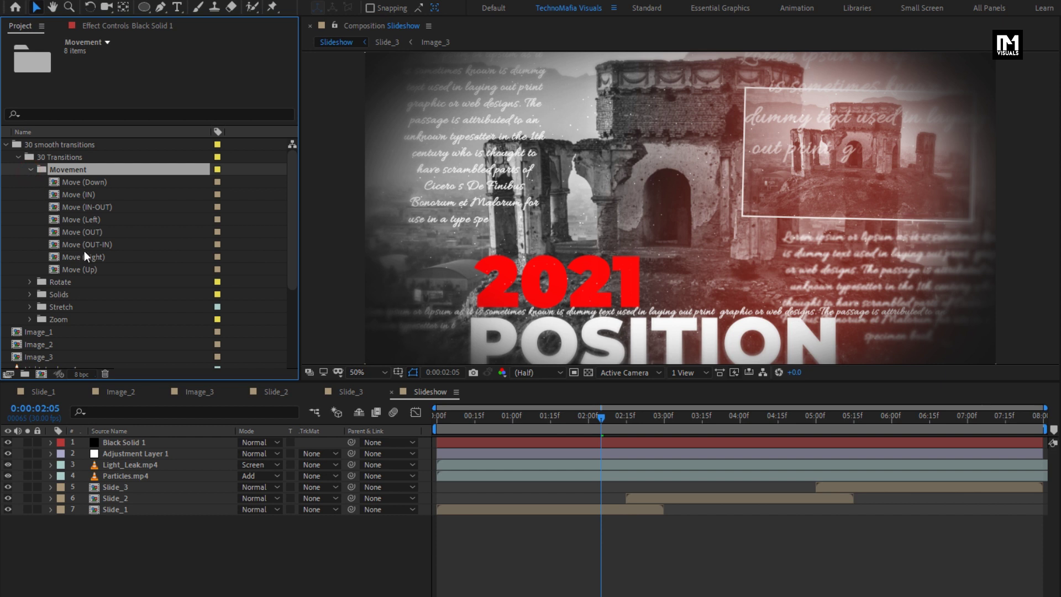
{"action": "left_click_drag", "start_coordinate": [83, 219], "coordinate": [148, 483]}
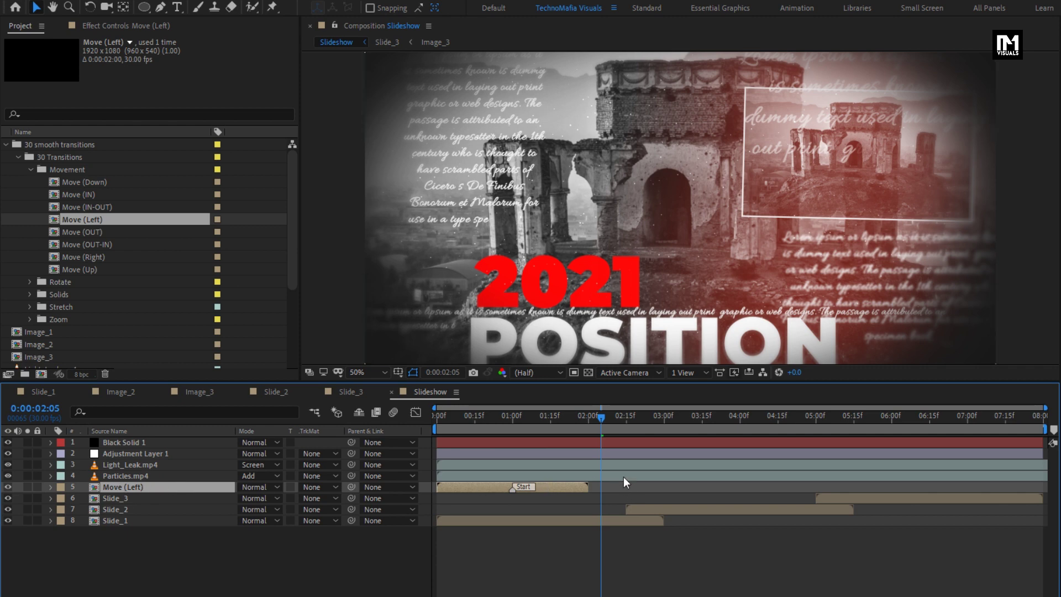
Shift the Move (Left) layer in time so its Start marker aligns with the beginning of Slide_2 at 0:00:02:15.
{"action": "left_click", "coordinate": [625, 420]}
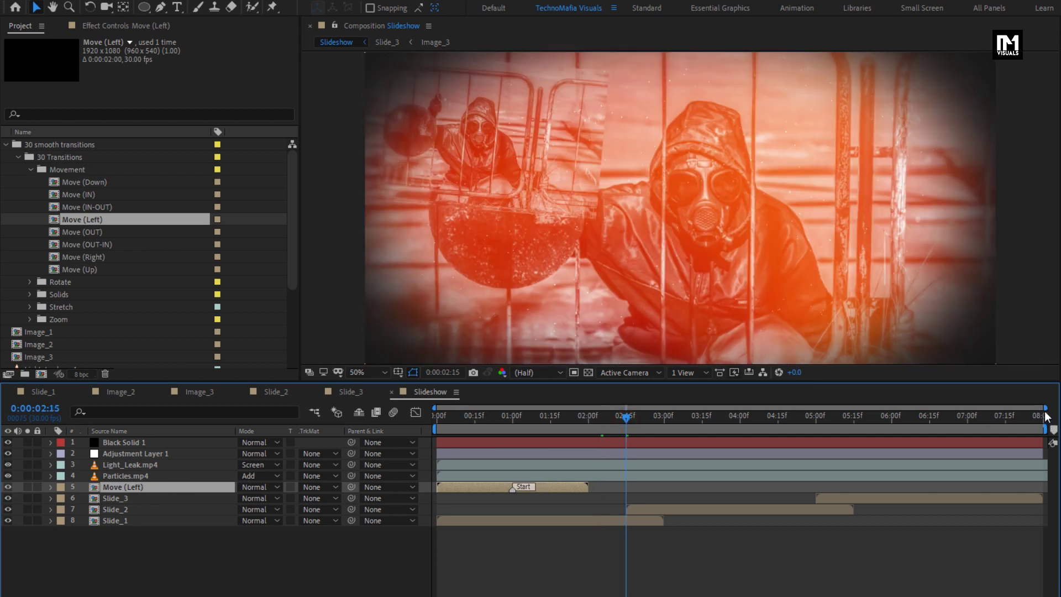
{"action": "left_click_drag", "start_coordinate": [1003, 408], "coordinate": [720, 408]}
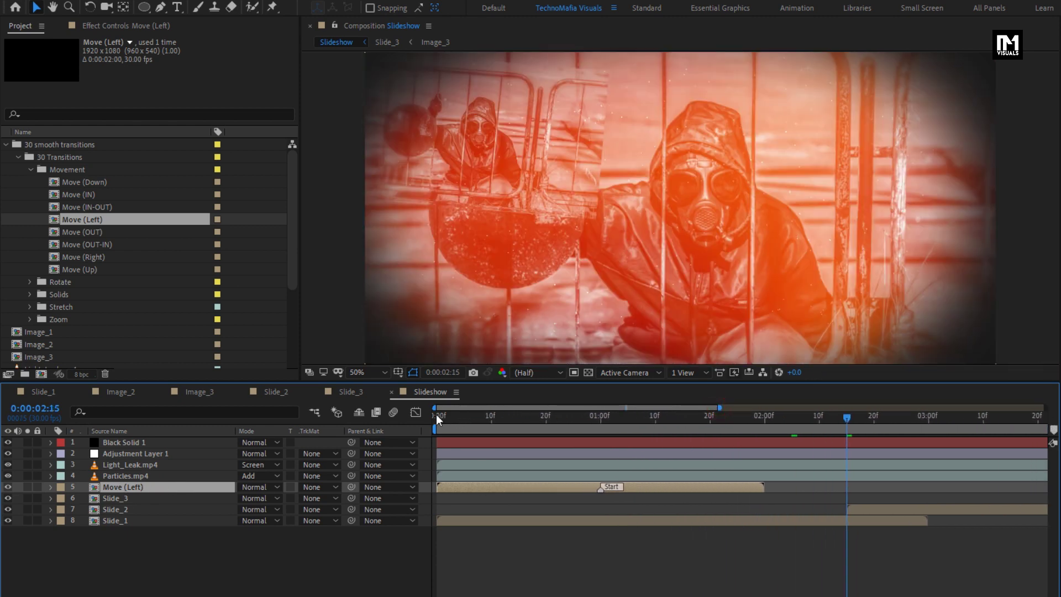
{"action": "left_click_drag", "start_coordinate": [438, 408], "coordinate": [494, 408]}
{"action": "left_click_drag", "start_coordinate": [526, 482], "coordinate": [847, 486]}
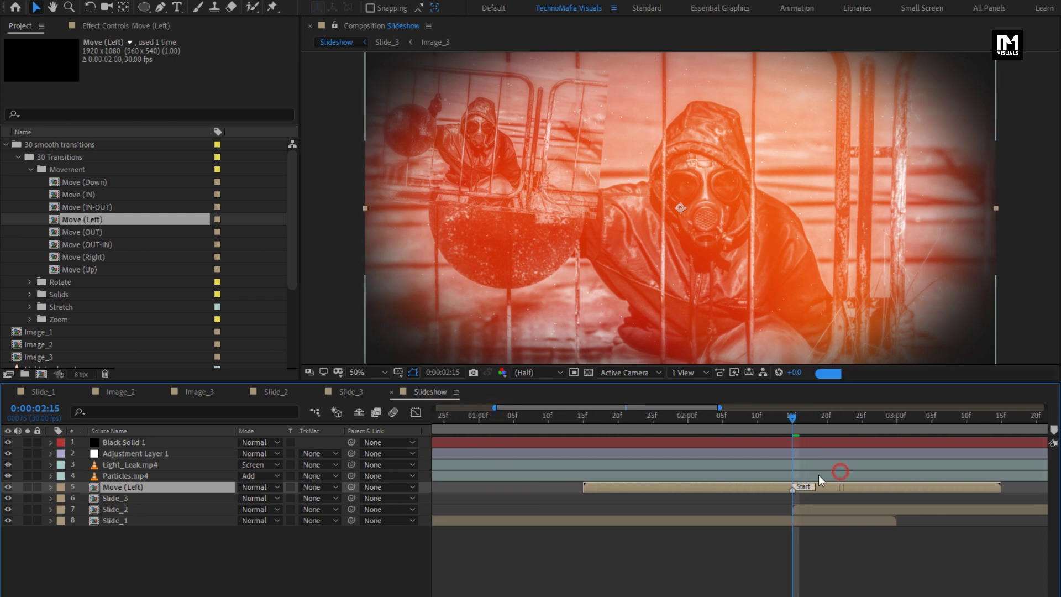
{"action": "left_click", "coordinate": [800, 511]}
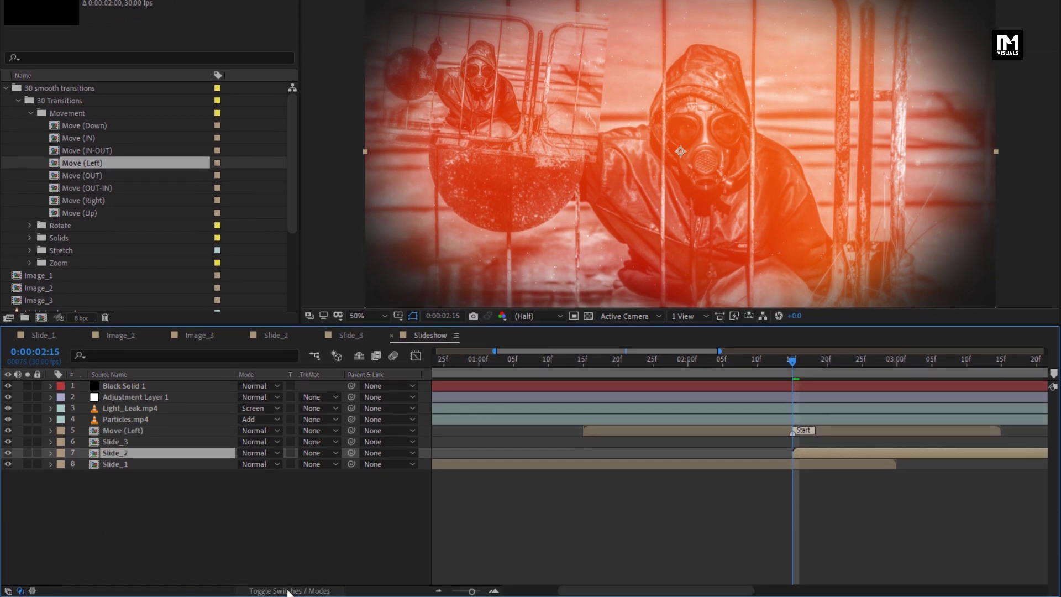
Turn on Collapse Transformations for the Move (Left) layer and check the frames leading up to 0:00:02:15.
{"action": "left_click", "coordinate": [287, 590]}
{"action": "left_click", "coordinate": [137, 430]}
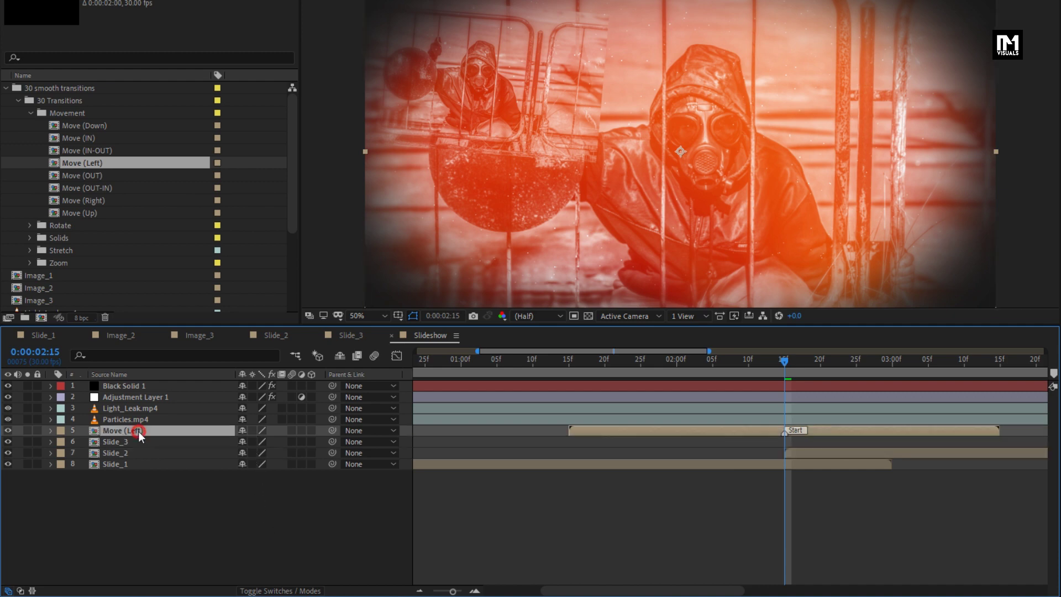
{"action": "left_click", "coordinate": [253, 430]}
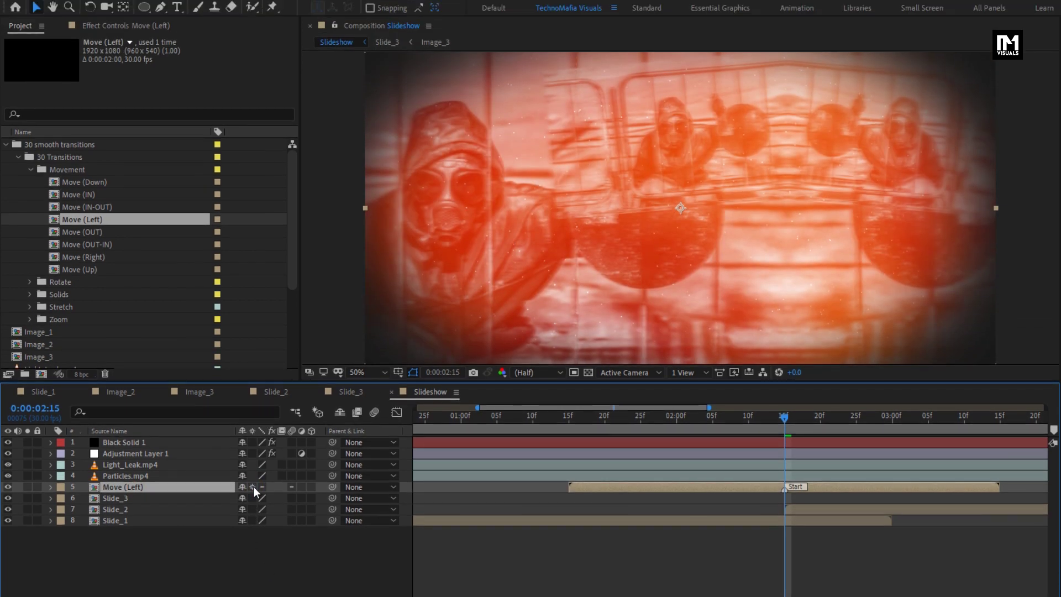
{"action": "left_click", "coordinate": [586, 417]}
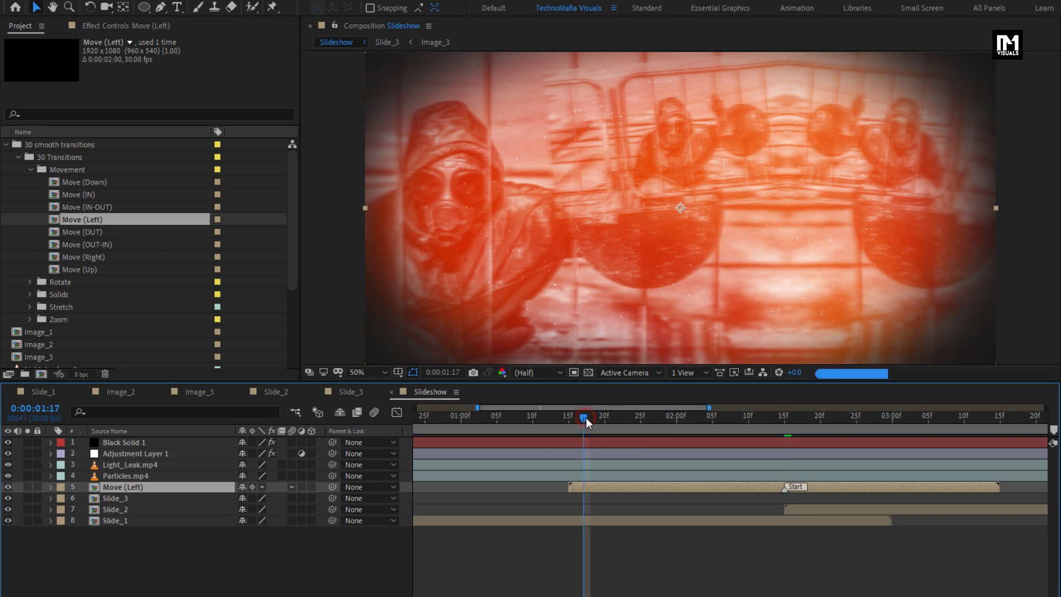
{"action": "left_click", "coordinate": [605, 417]}
{"action": "left_click", "coordinate": [705, 416]}
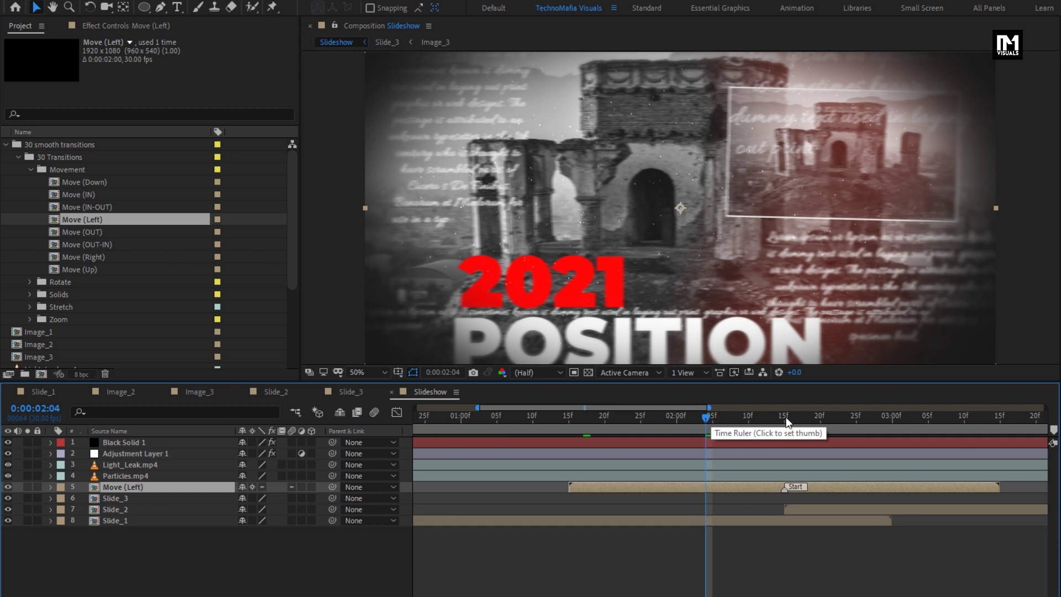
{"action": "left_click", "coordinate": [785, 418]}
Add the Move (Right) transition directly below Particles.mp4 and align its Start marker with the beginning of Slide_3 at 0:00:05:00.
{"action": "left_click_drag", "start_coordinate": [708, 408], "coordinate": [959, 407]}
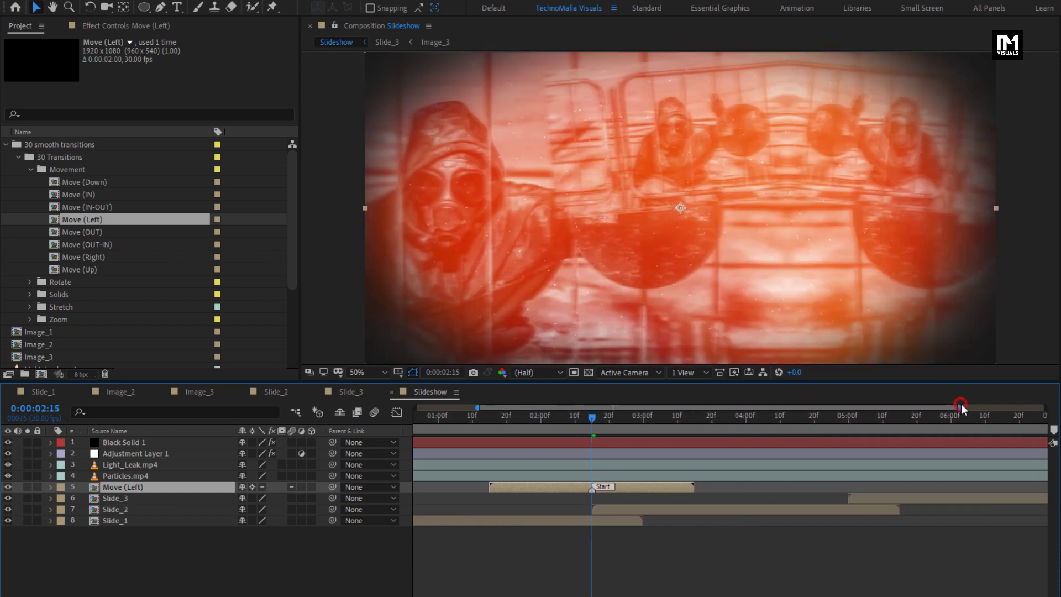
{"action": "left_click", "coordinate": [855, 498]}
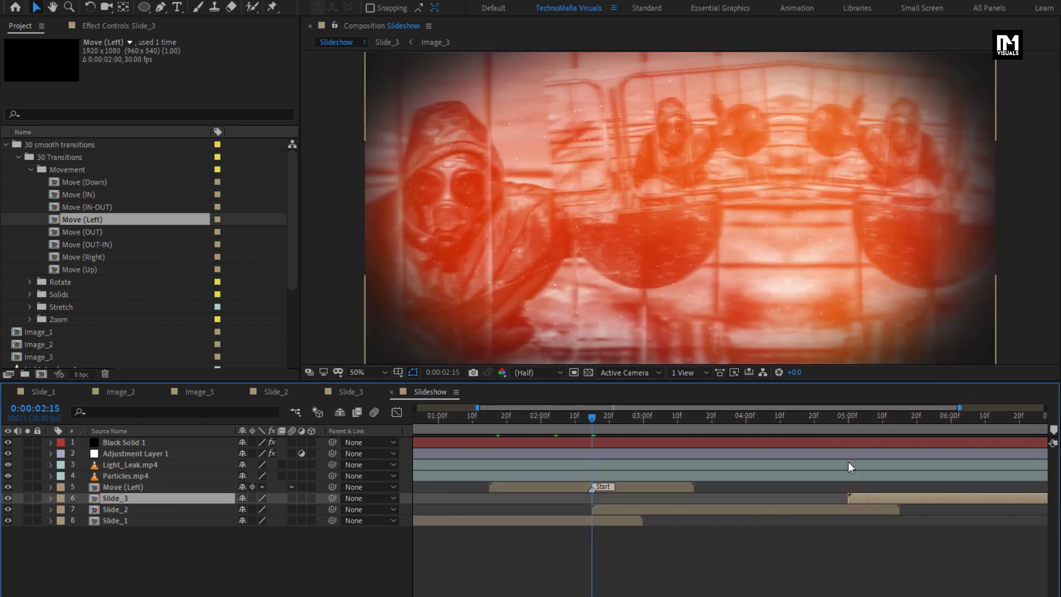
{"action": "left_click", "coordinate": [847, 419]}
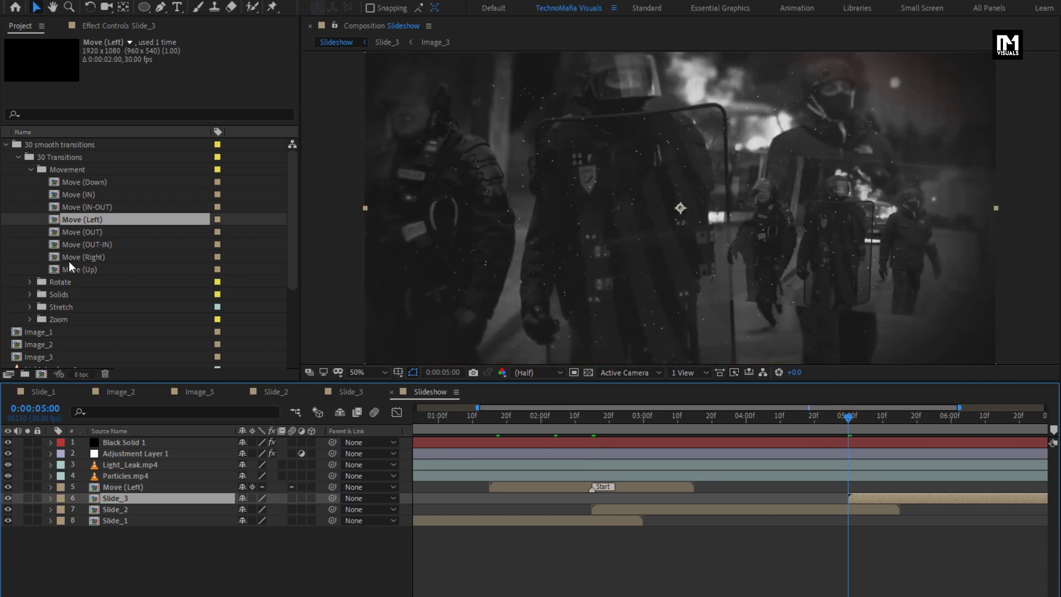
{"action": "left_click", "coordinate": [74, 256]}
{"action": "left_click_drag", "start_coordinate": [75, 256], "coordinate": [167, 482]}
{"action": "left_click_drag", "start_coordinate": [453, 485], "coordinate": [827, 456]}
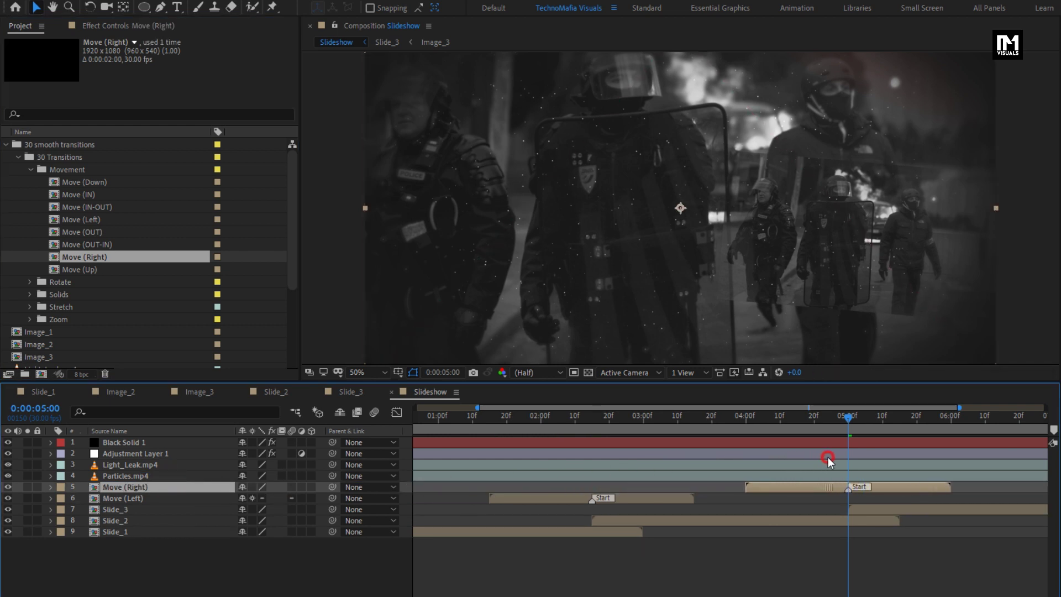
Turn on Collapse Transformations for the Move (Right) layer and preview the whole Slideshow from its first frame.
{"action": "left_click", "coordinate": [252, 486]}
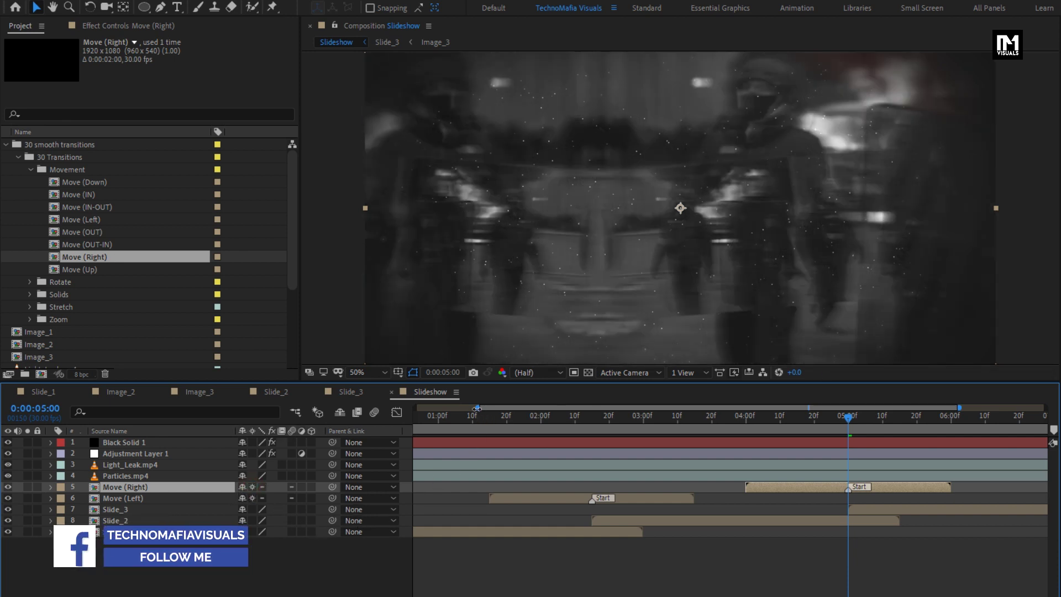
{"action": "left_click_drag", "start_coordinate": [477, 407], "coordinate": [415, 407]}
{"action": "left_click", "coordinate": [374, 412]}
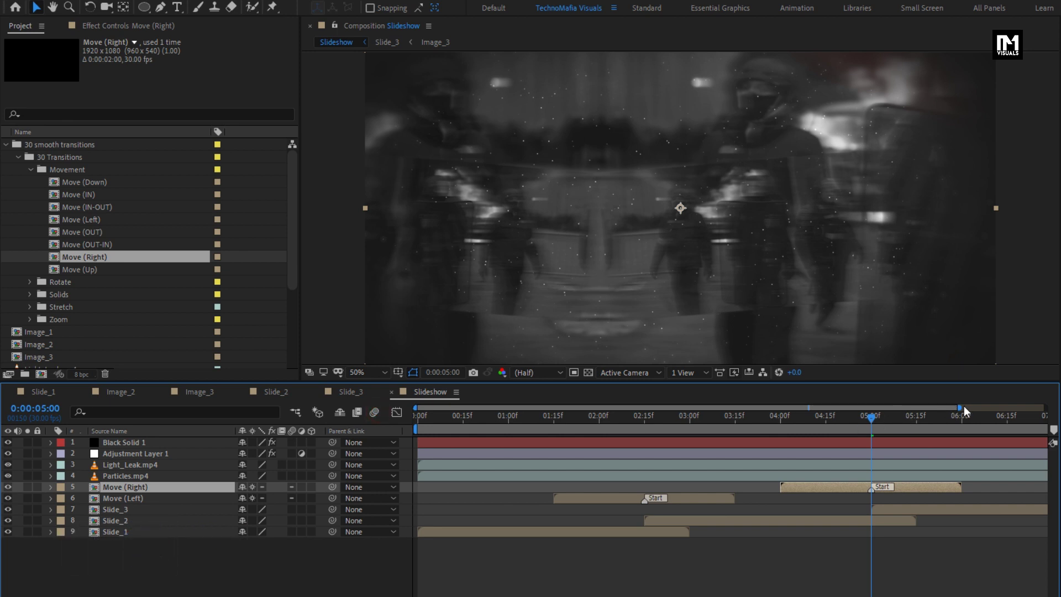
{"action": "left_click_drag", "start_coordinate": [959, 408], "coordinate": [1044, 407]}
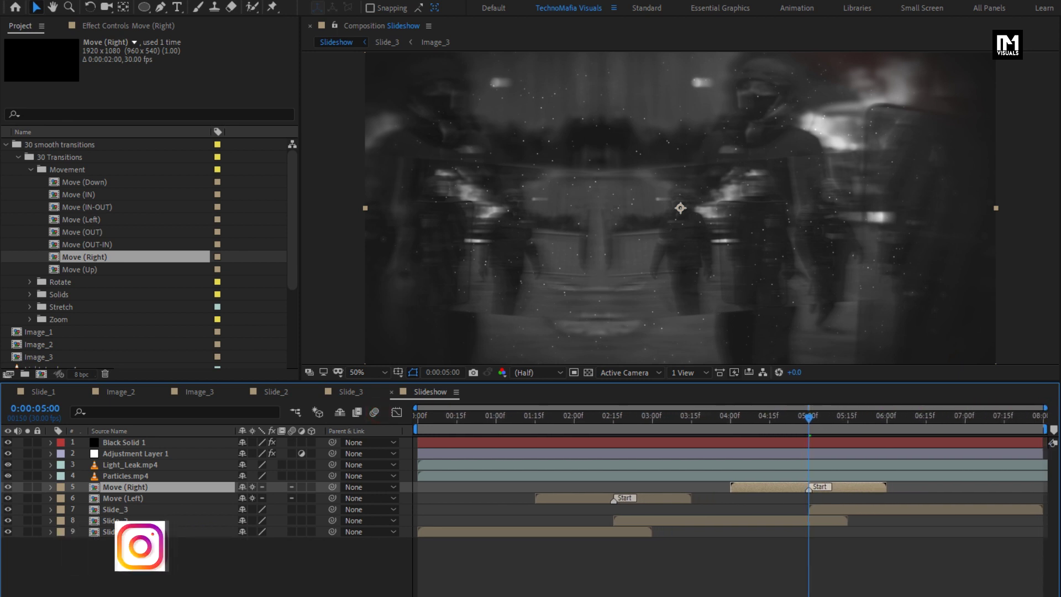
{"action": "left_click", "coordinate": [417, 419]}
{"action": "key", "text": "space"}
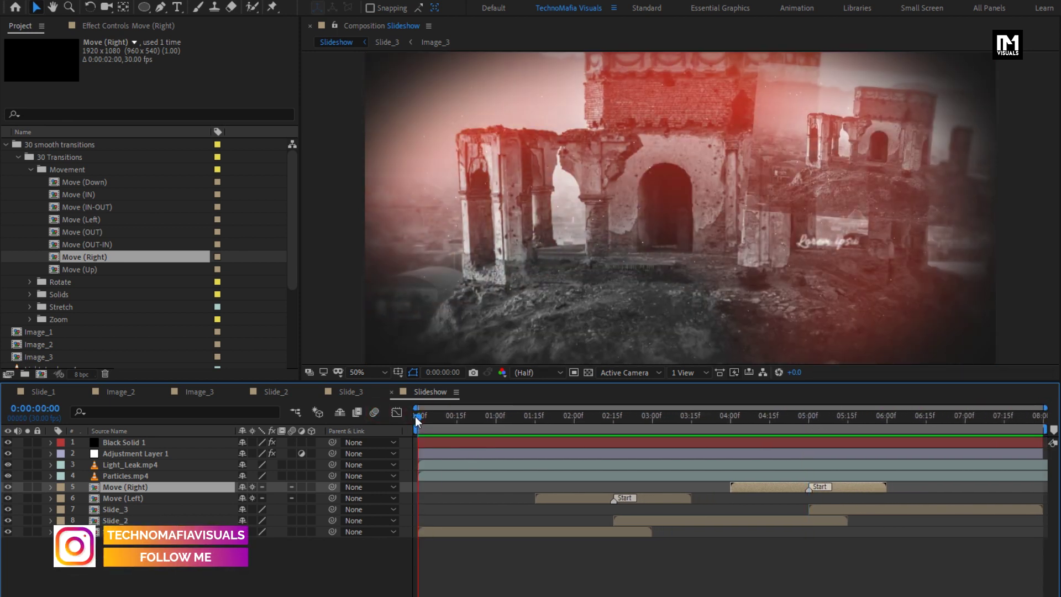